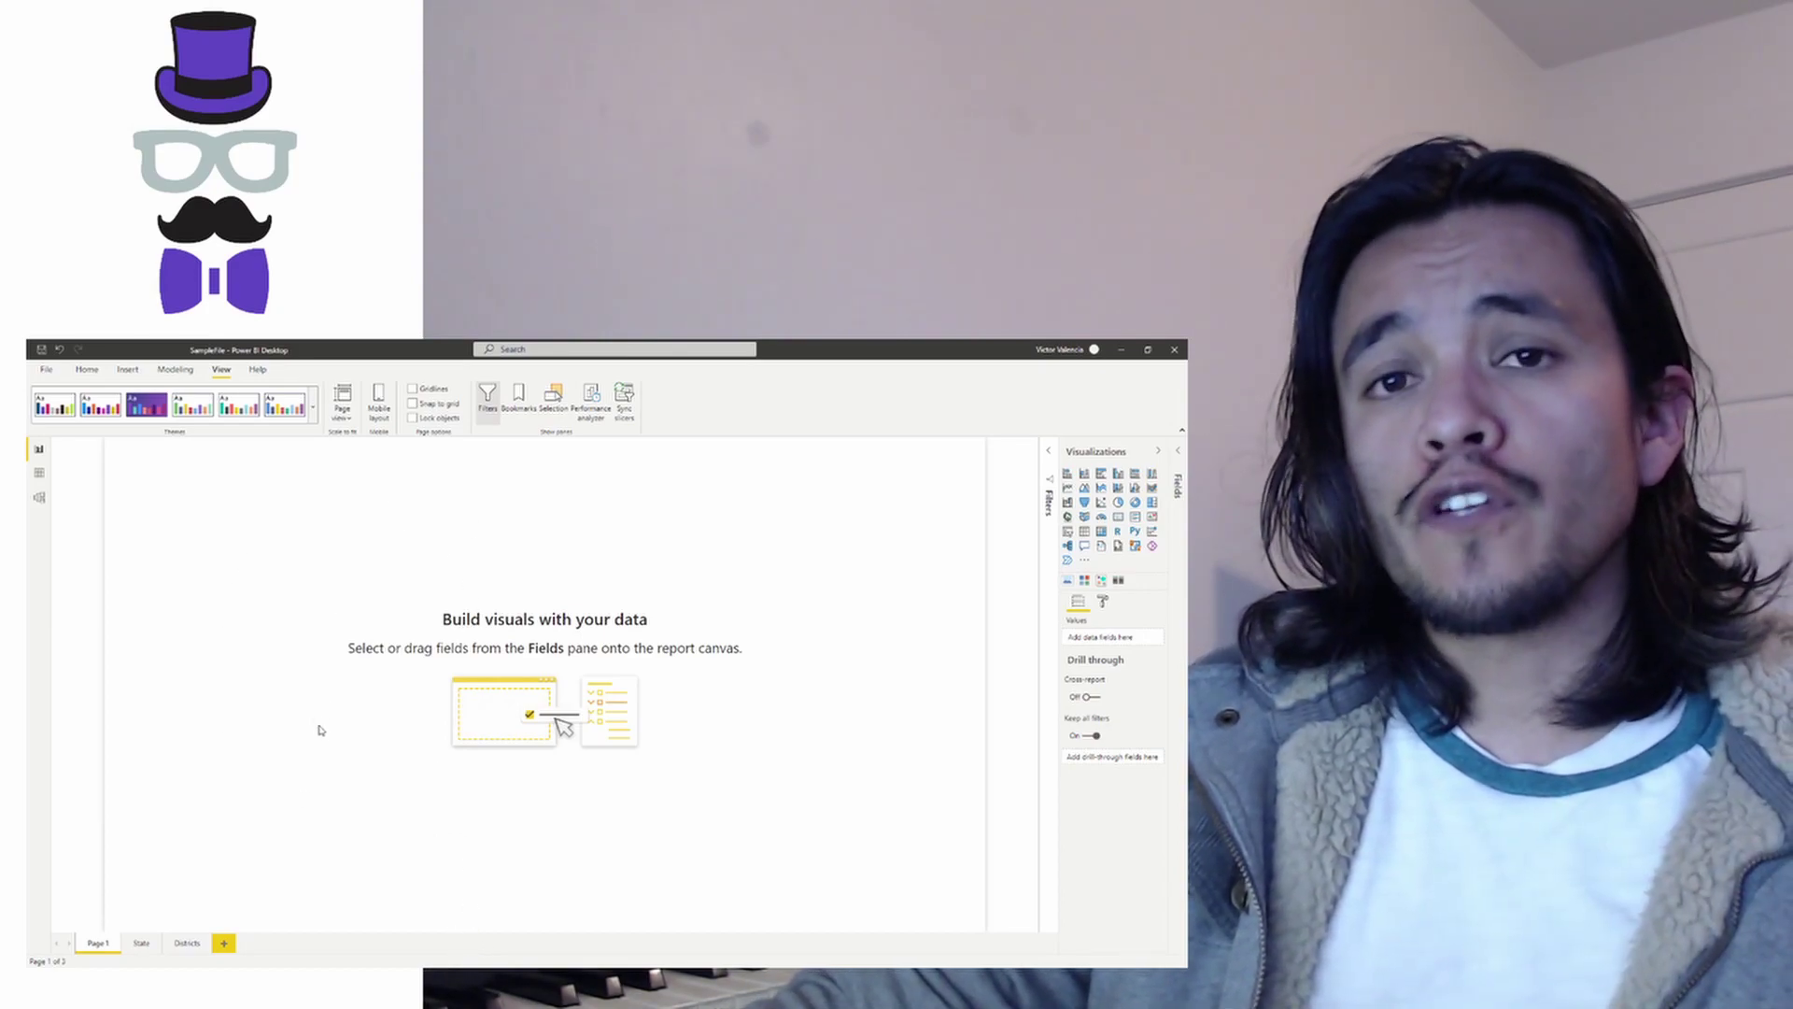
Expand the page background settings in Page 1's format options.
click(764, 684)
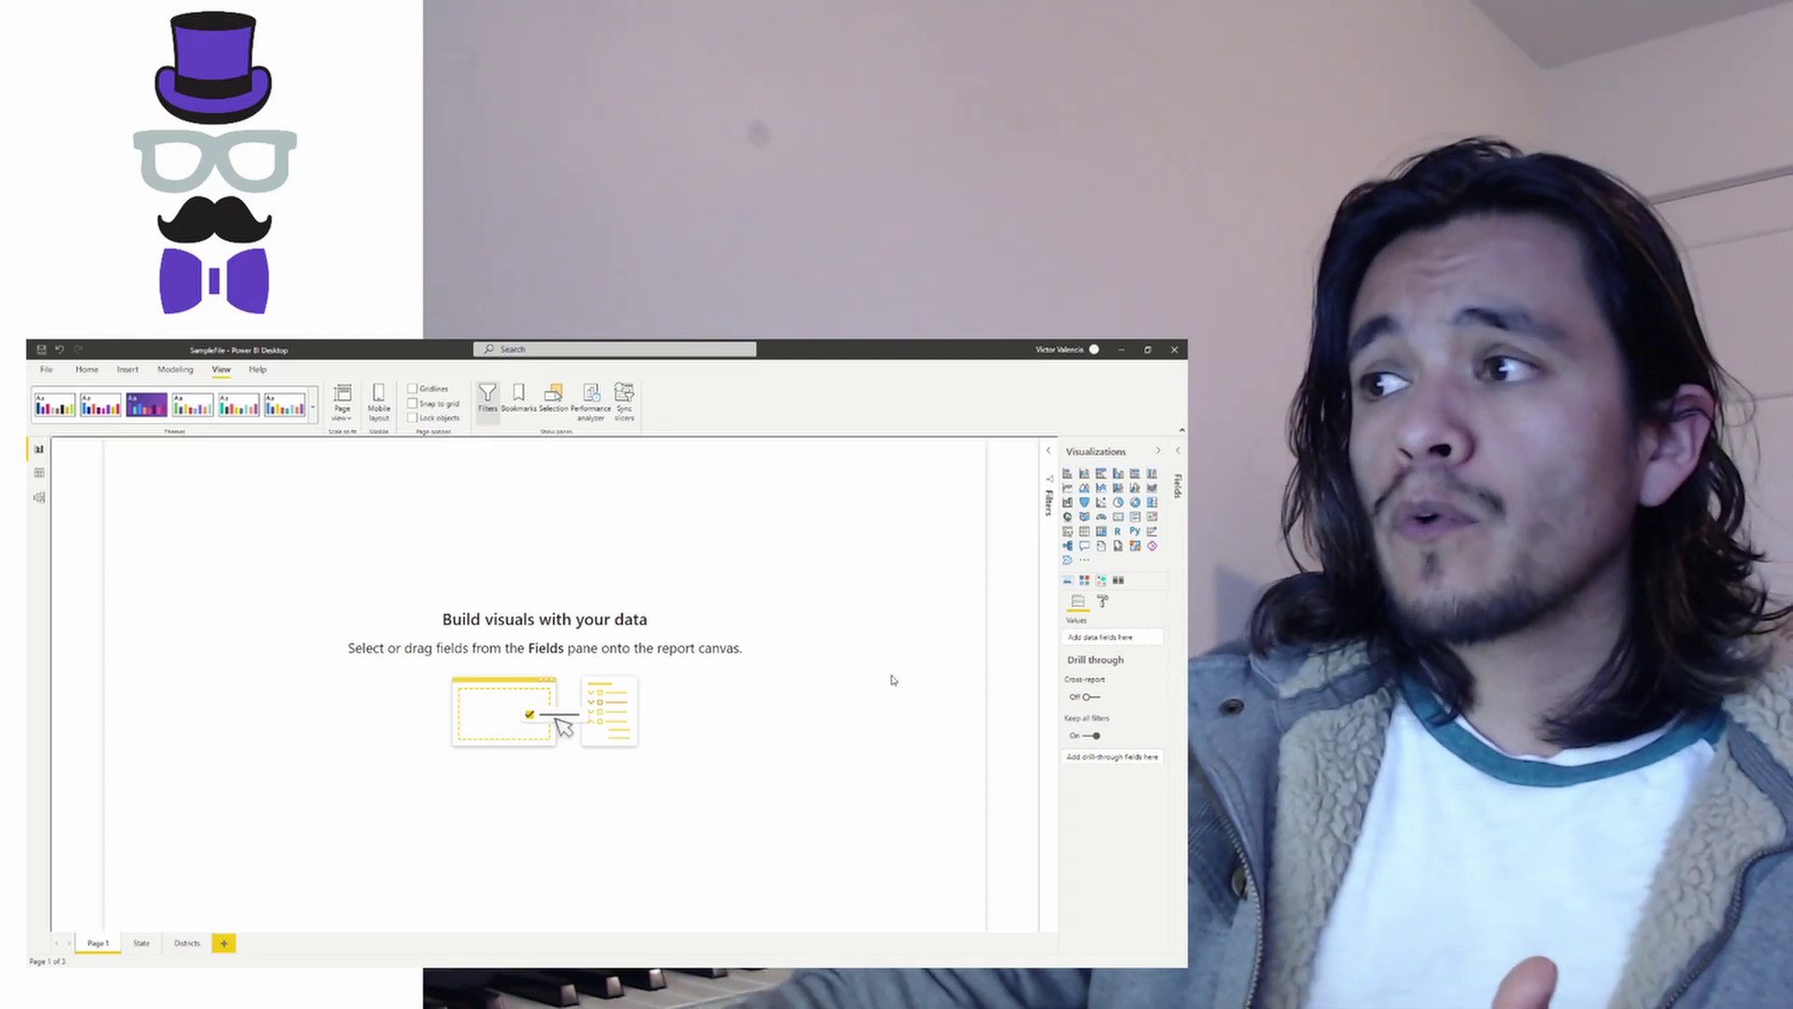
click(1103, 601)
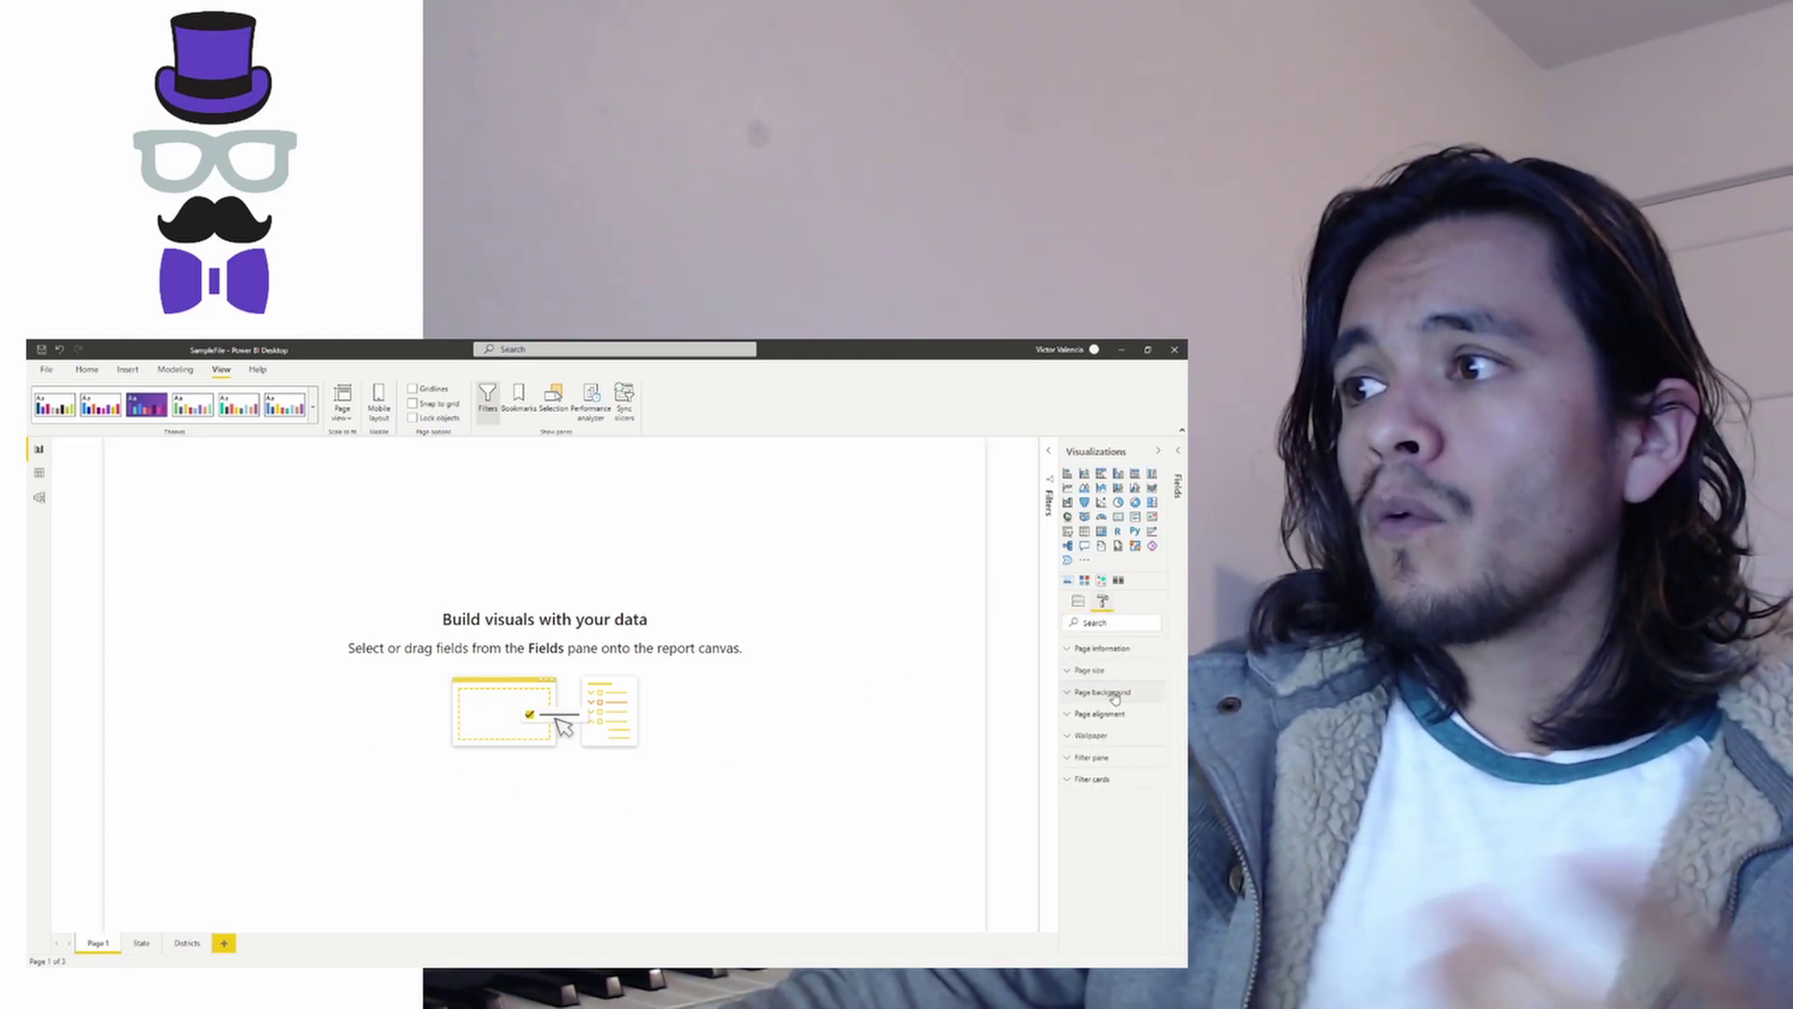
click(1086, 696)
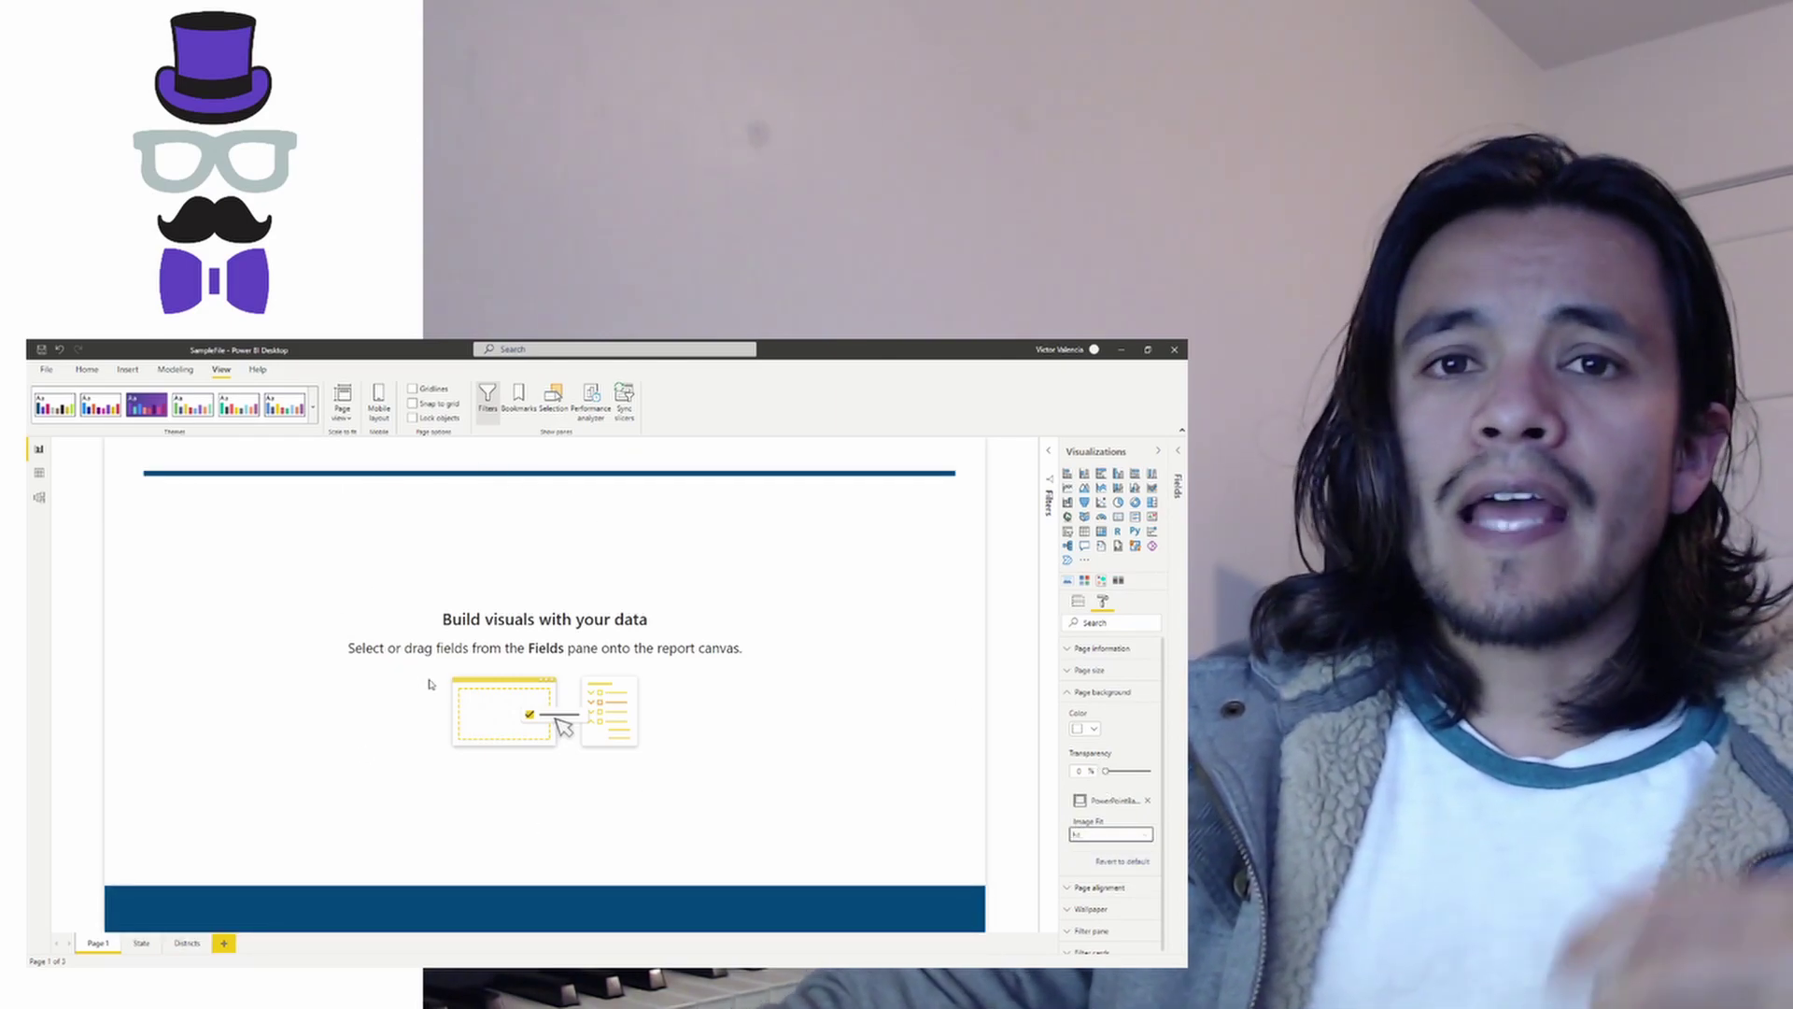
Insert an empty table visual and move it down and right under the blue header line.
click(1084, 530)
drag(265, 561, 309, 647)
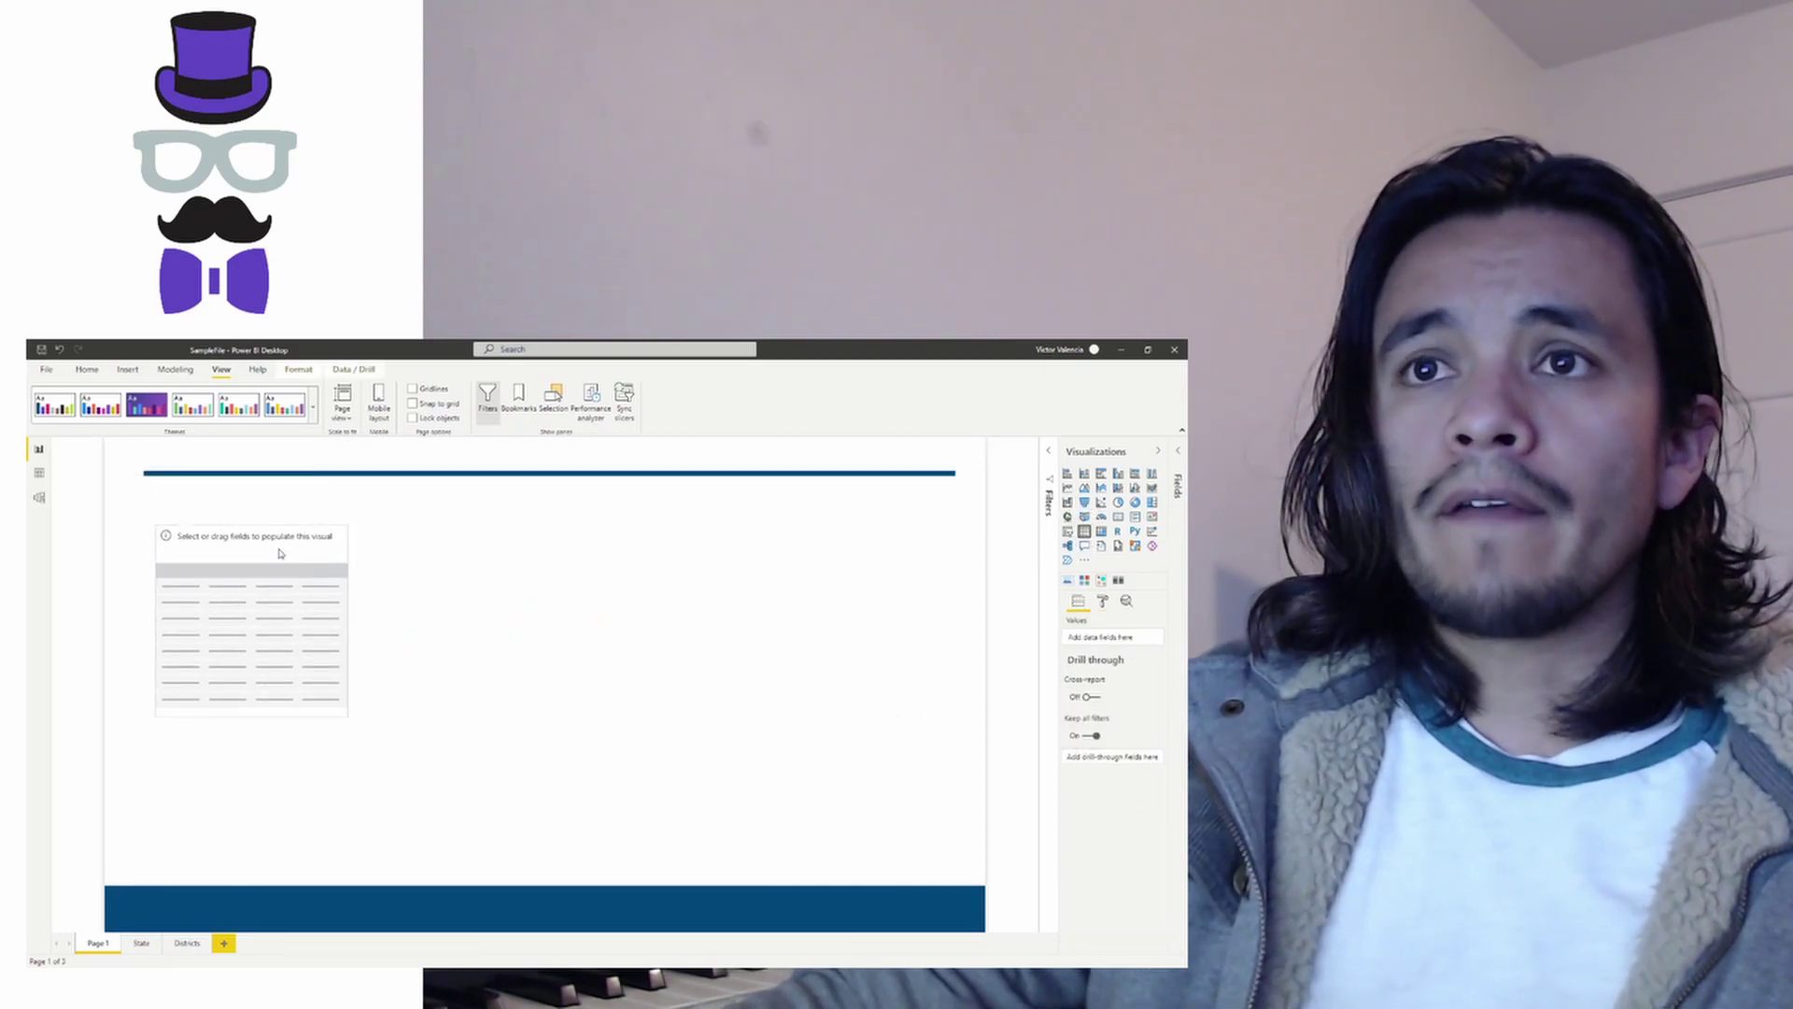
click(500, 593)
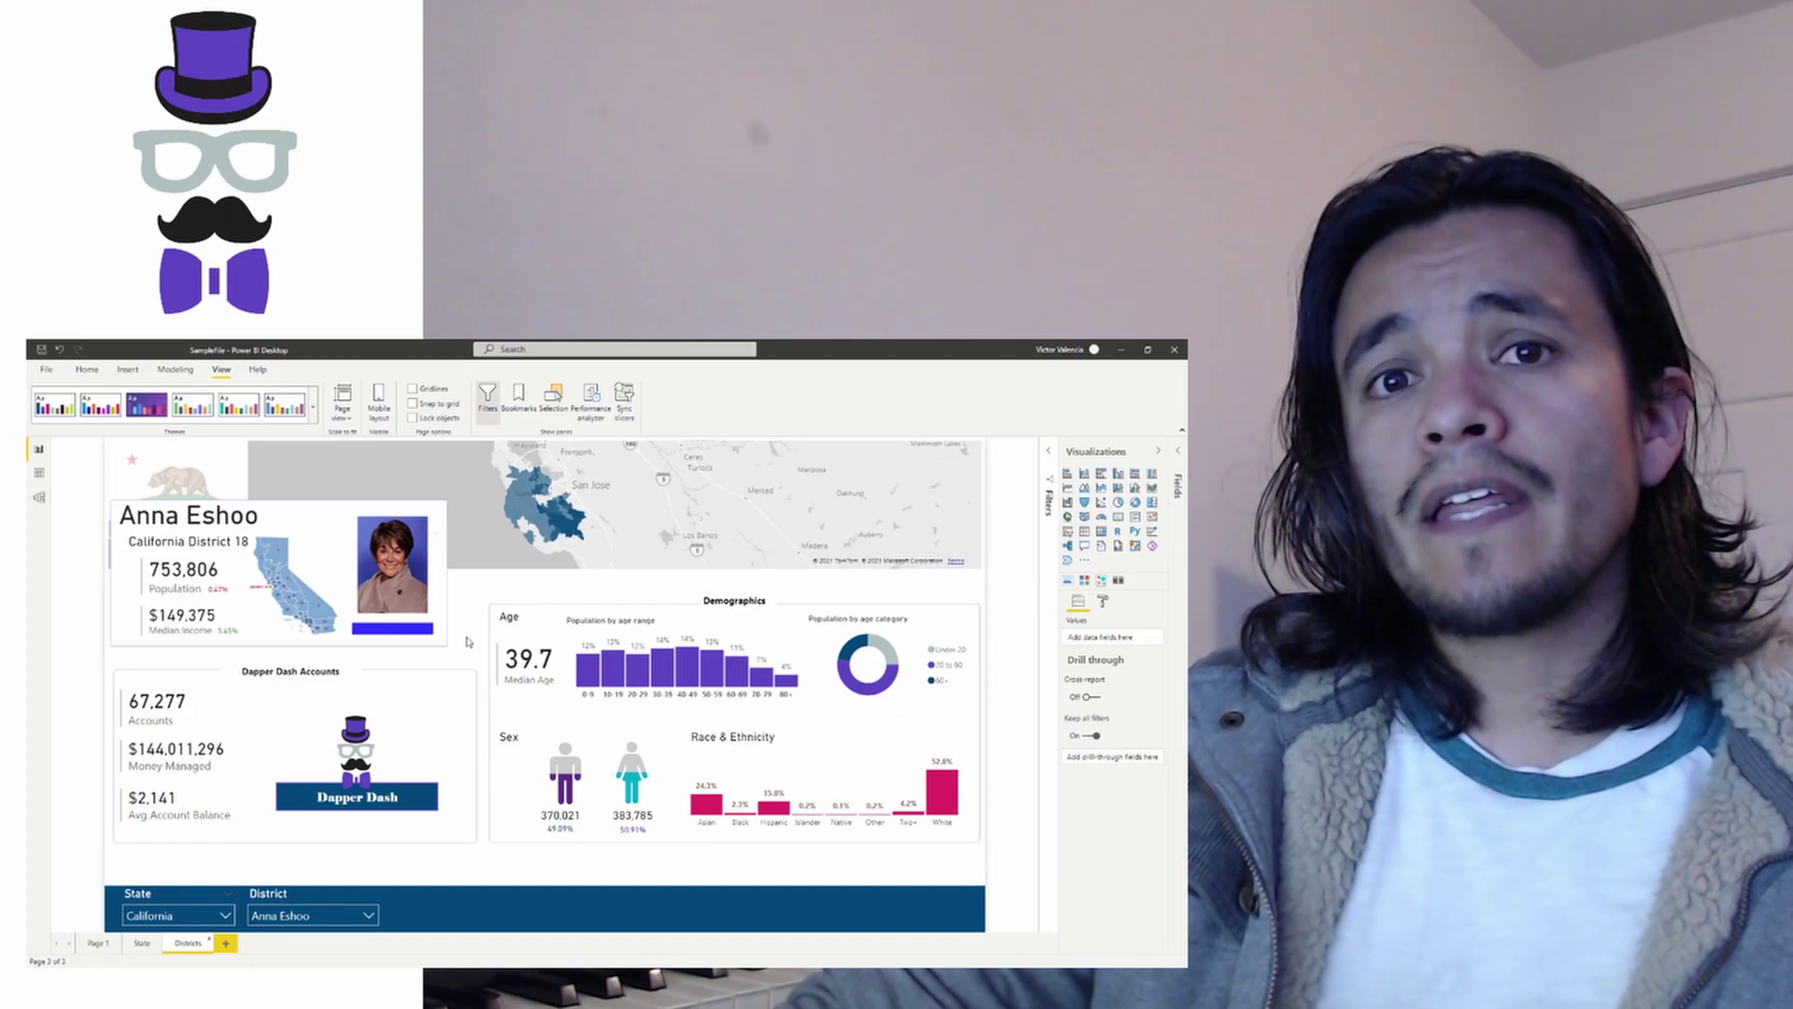
Add a blank Page 2 to the report and return to Page 1.
click(227, 944)
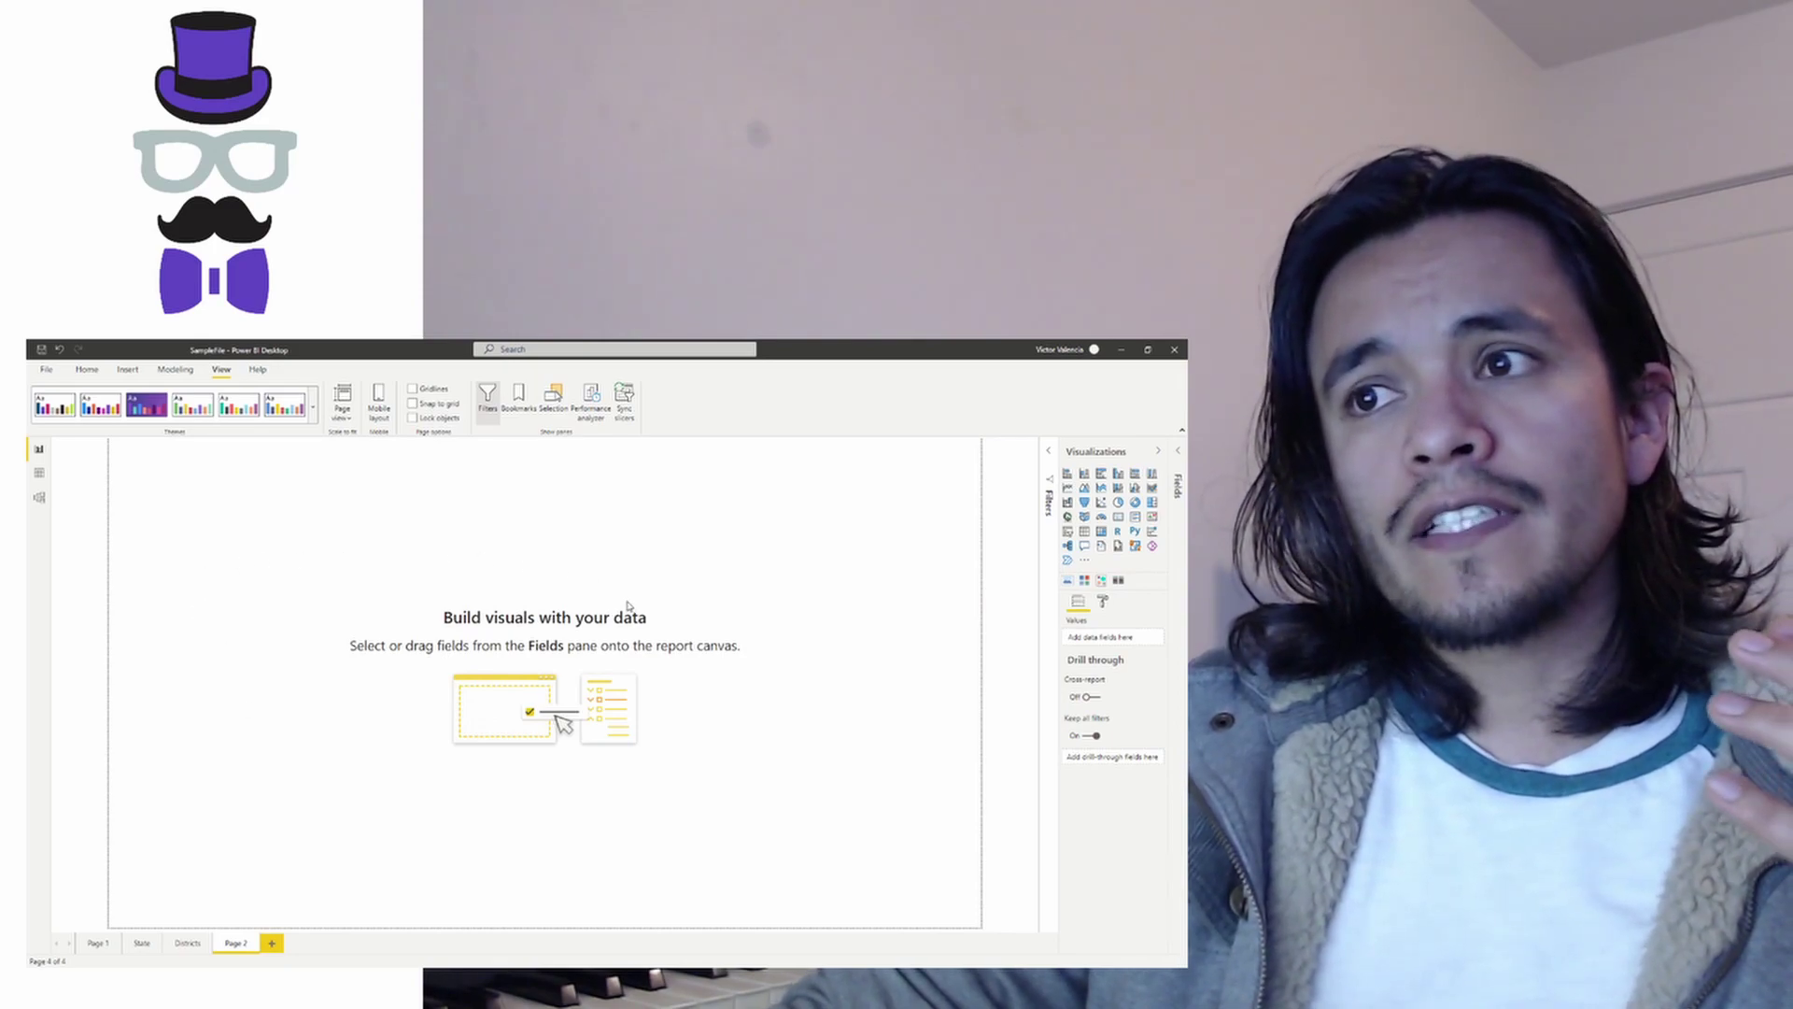
click(99, 944)
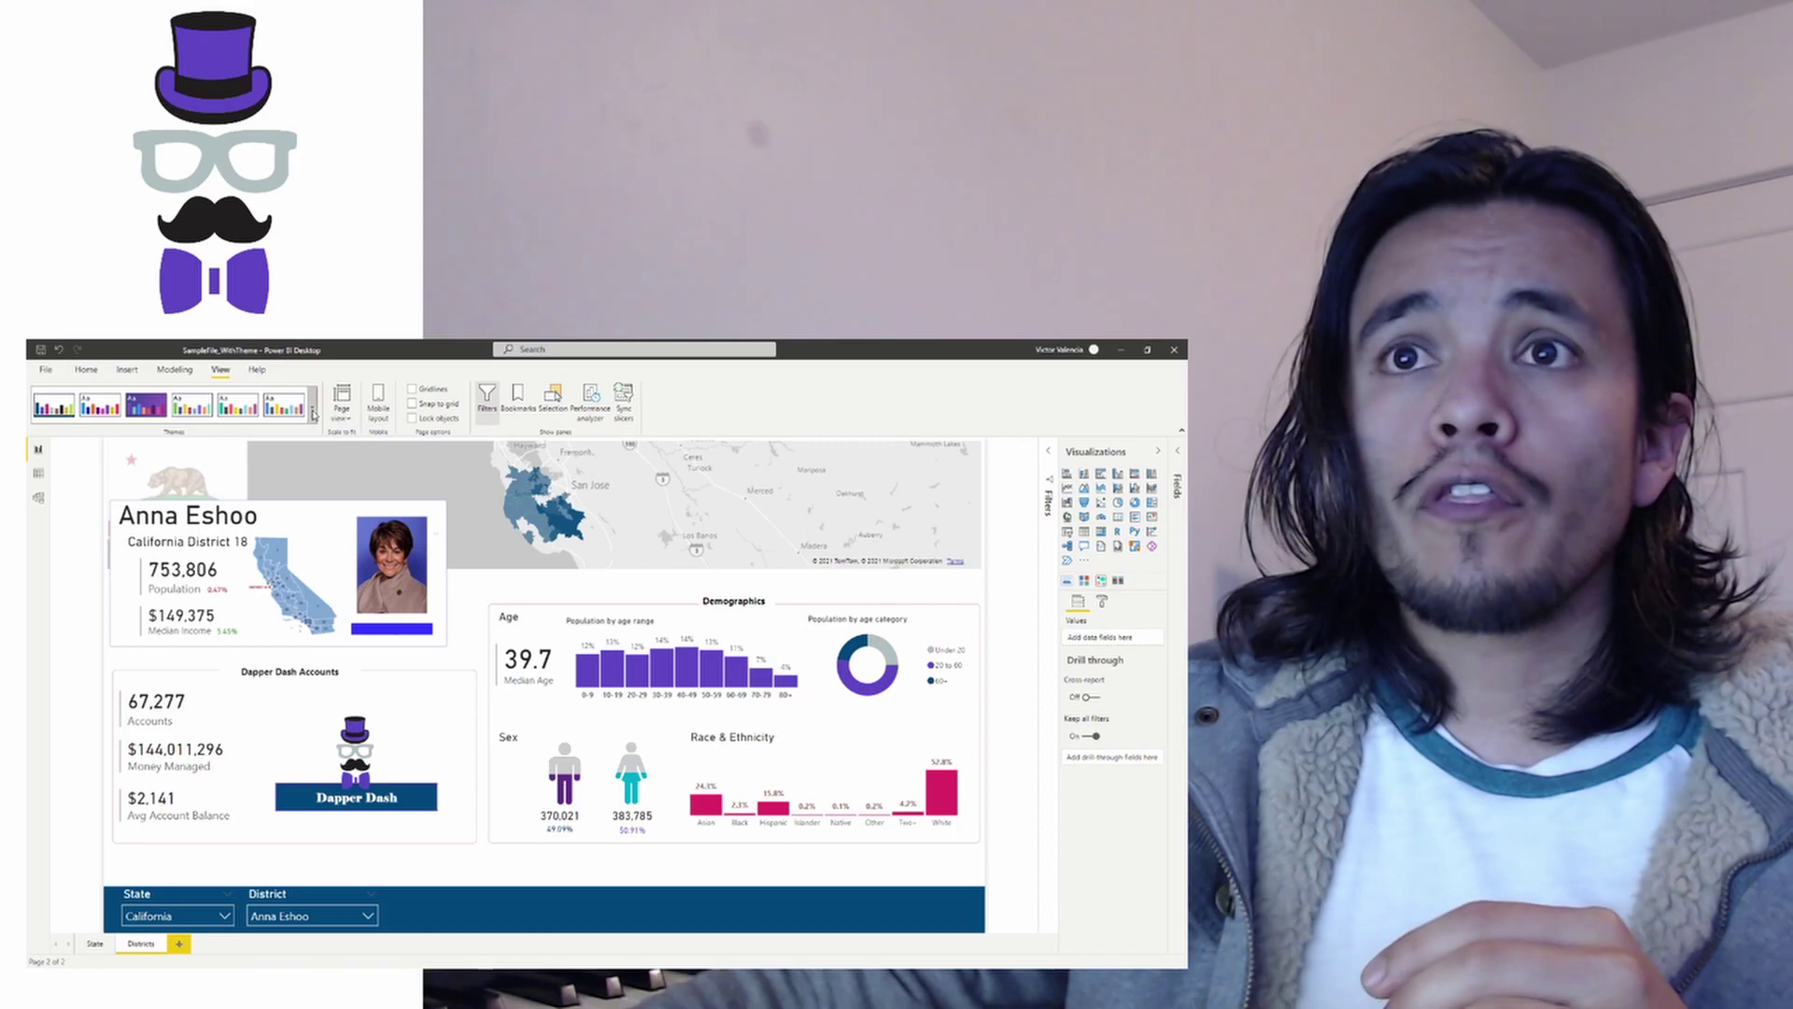
Look through the report themes list, then add a new report page.
click(312, 405)
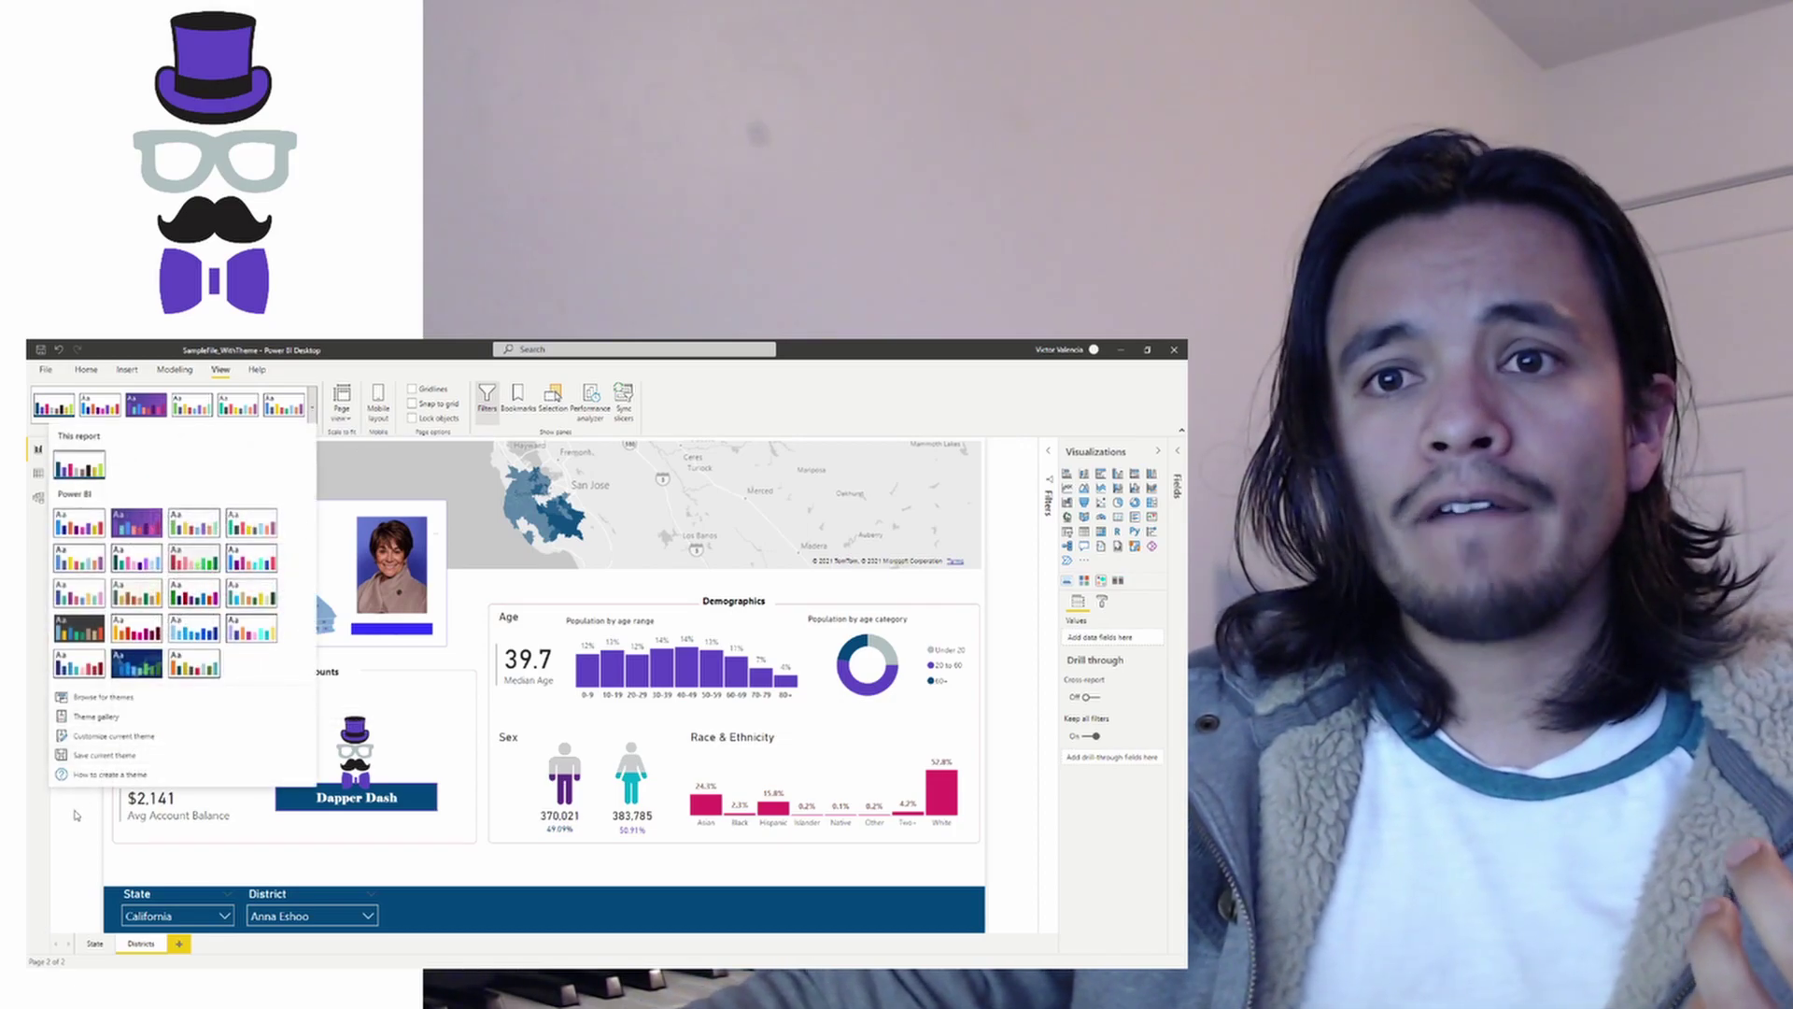
click(76, 818)
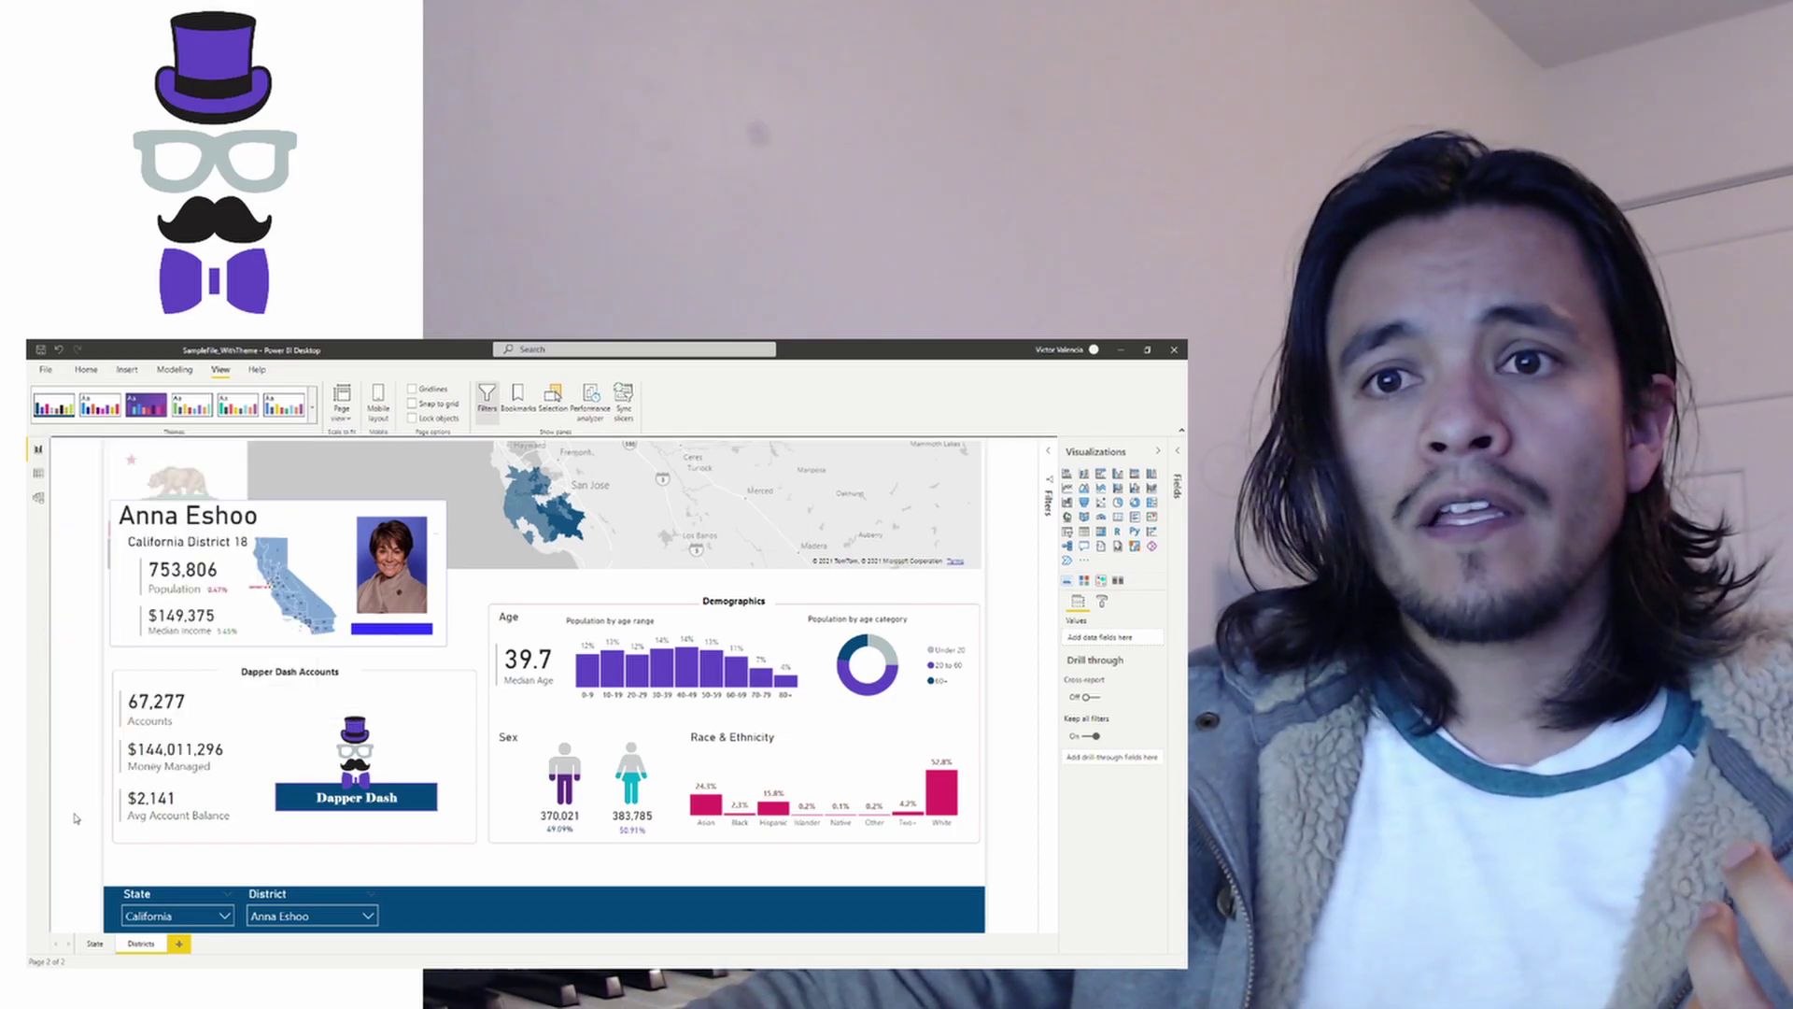
click(178, 945)
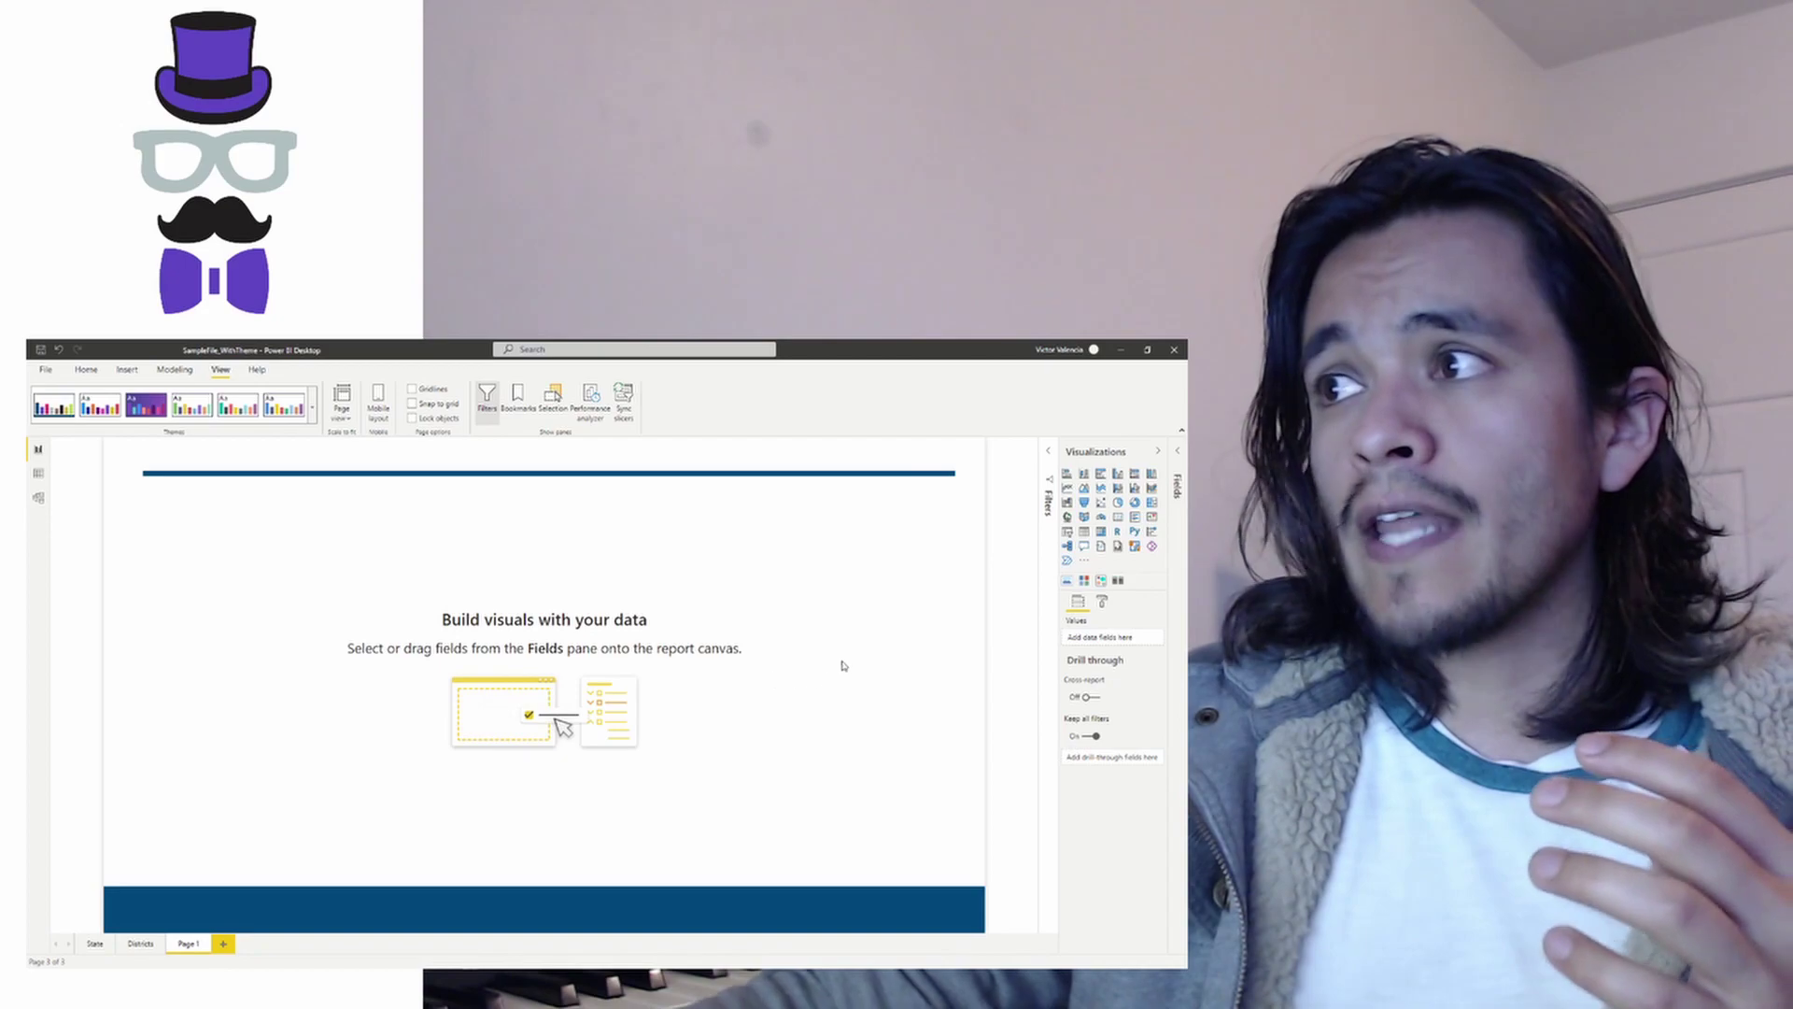
Place an empty table visual lower on the new page, then add another page.
click(1083, 531)
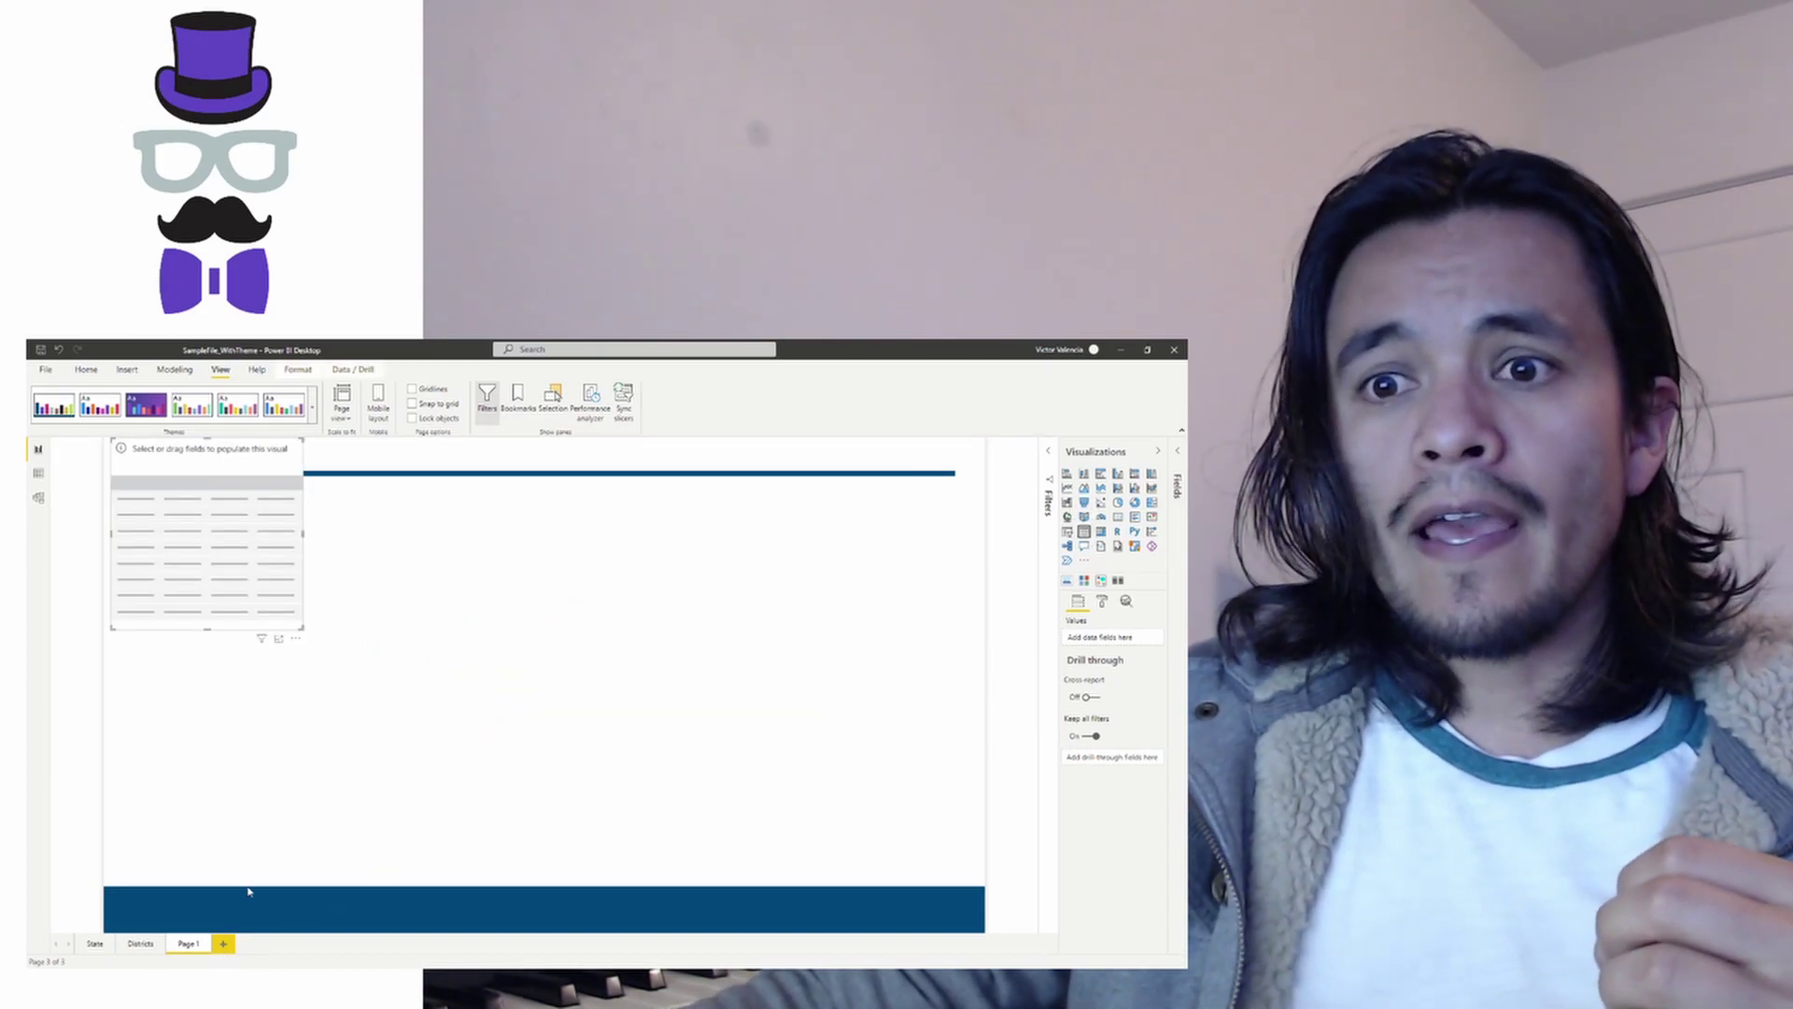
drag(271, 580, 288, 683)
click(282, 871)
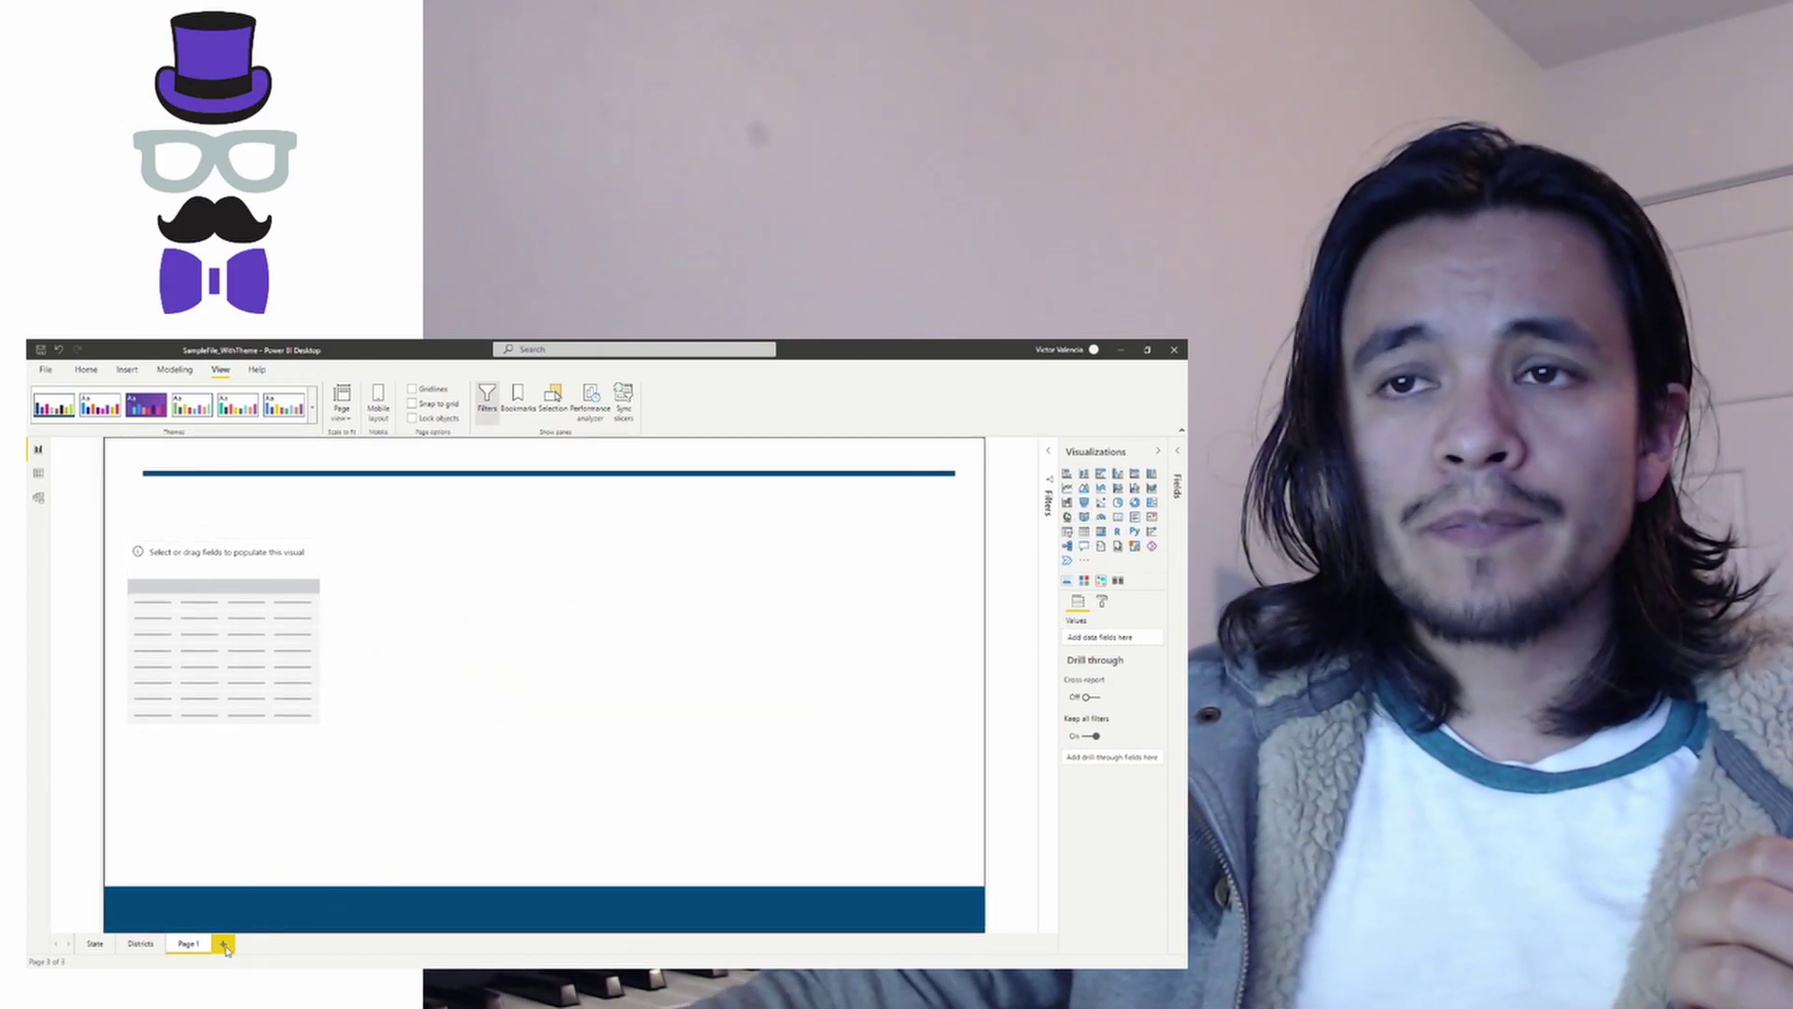
click(224, 945)
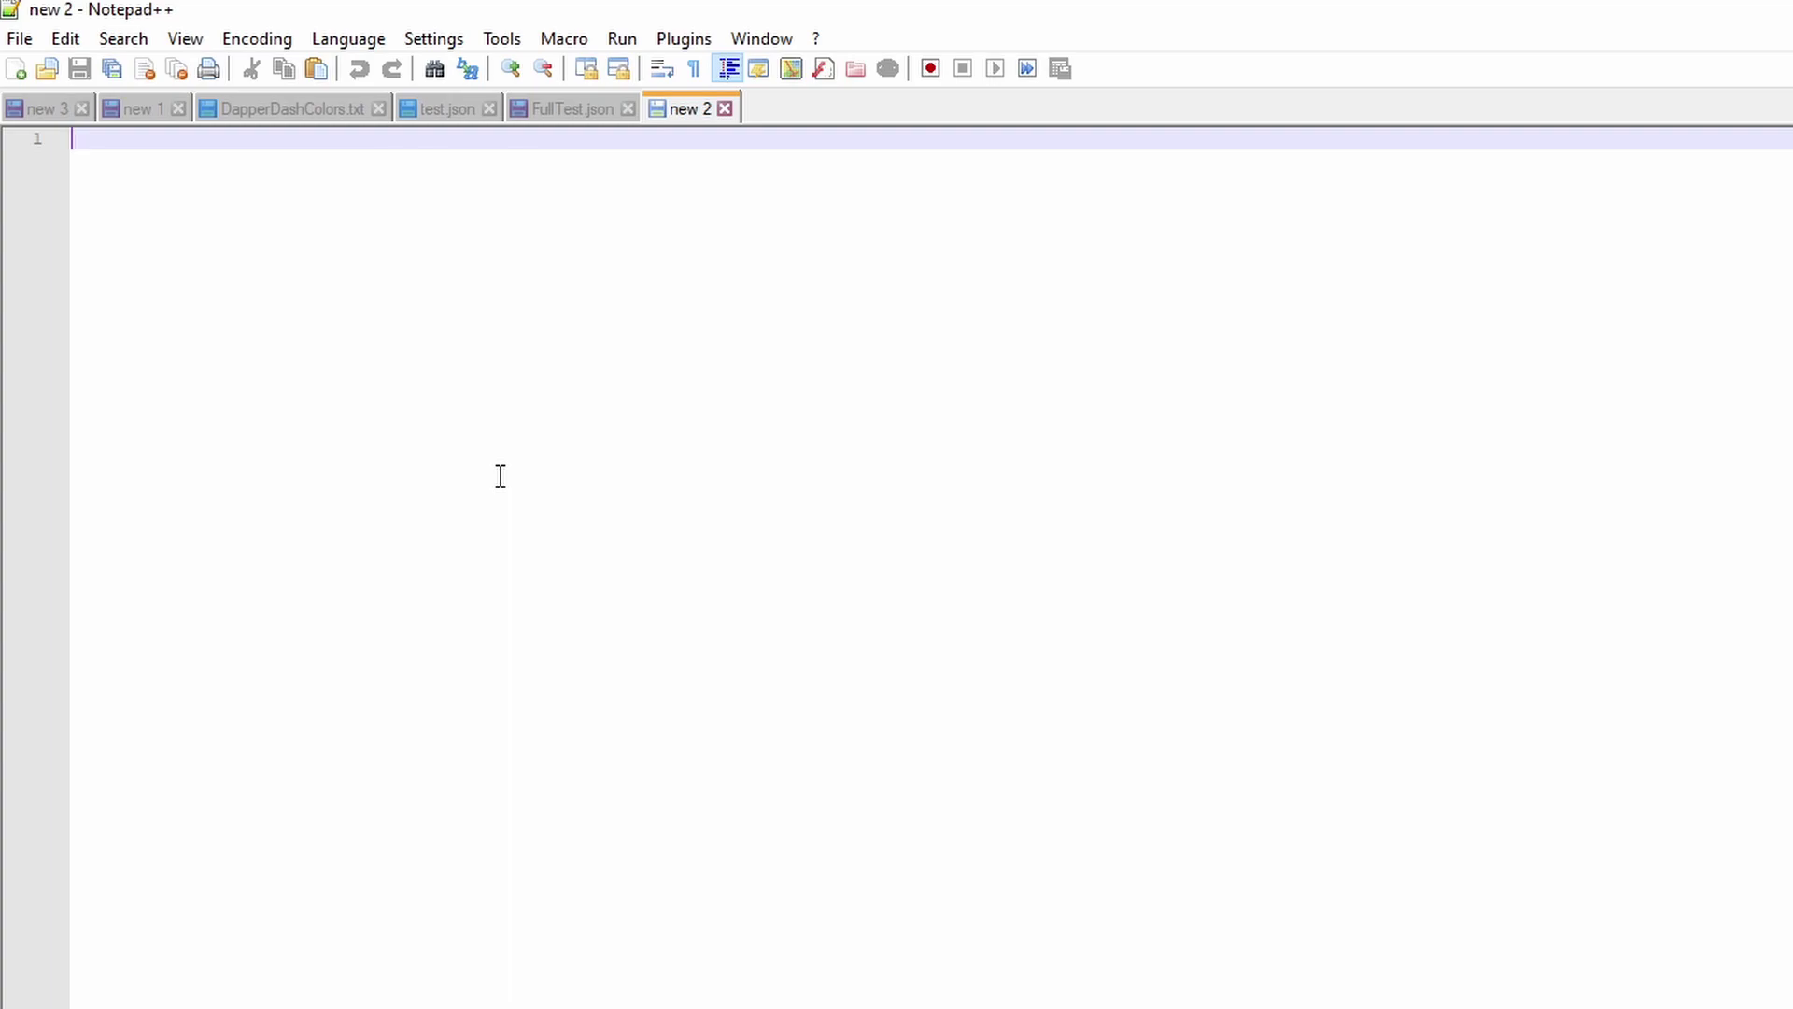
Start the JSON with braces on separate lines and type the "name":"MyThmme entry inside.
text({)
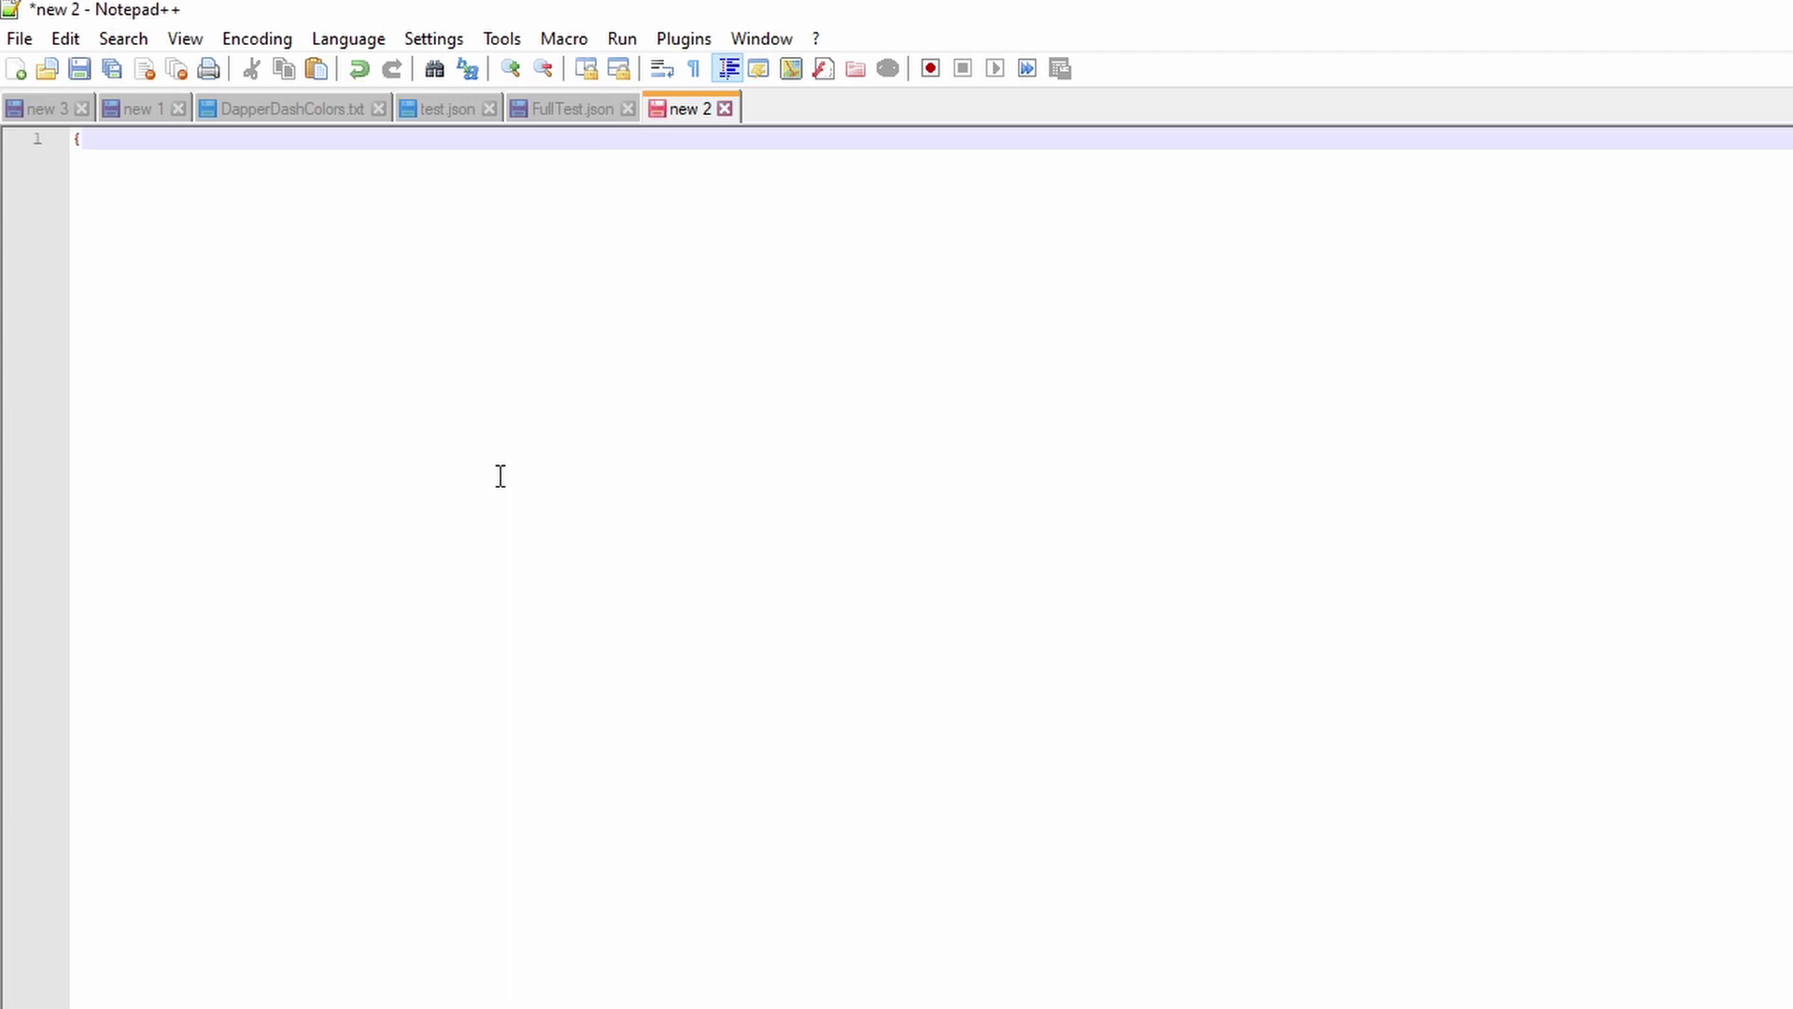
text(})
key(Left)
key(Return)
key(Return)
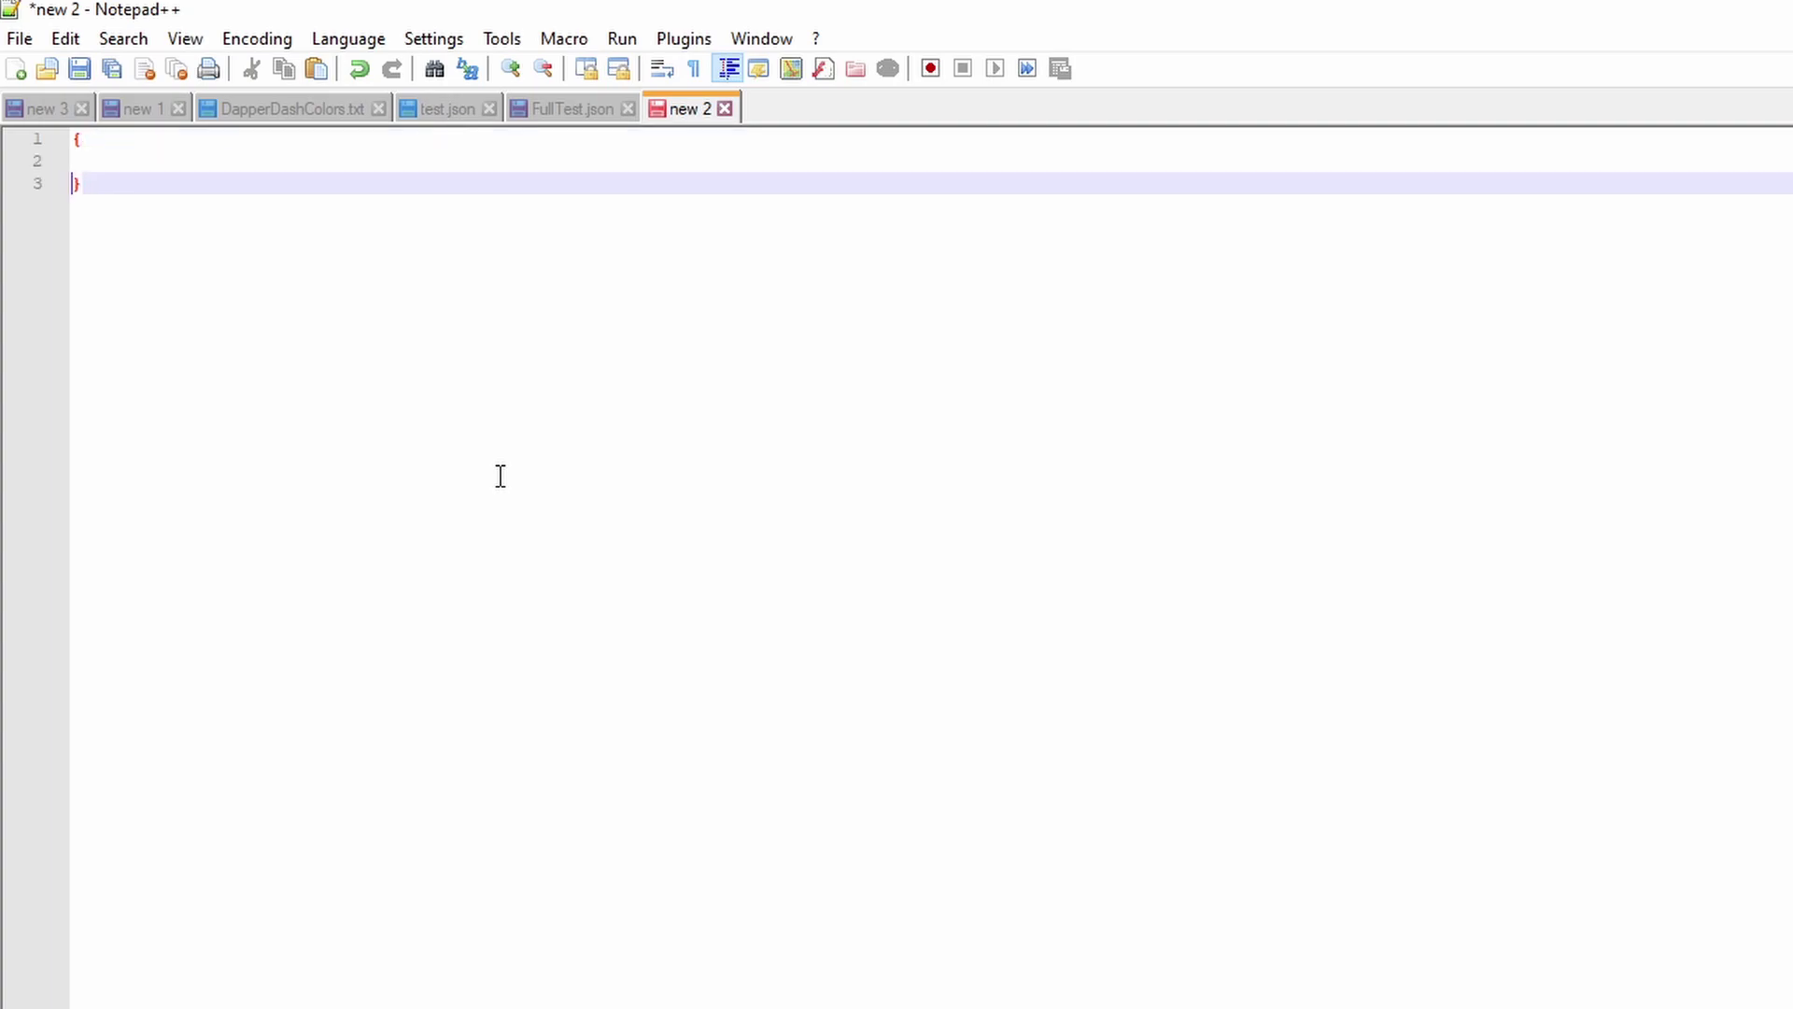
key(Up)
key(Up)
key(Right)
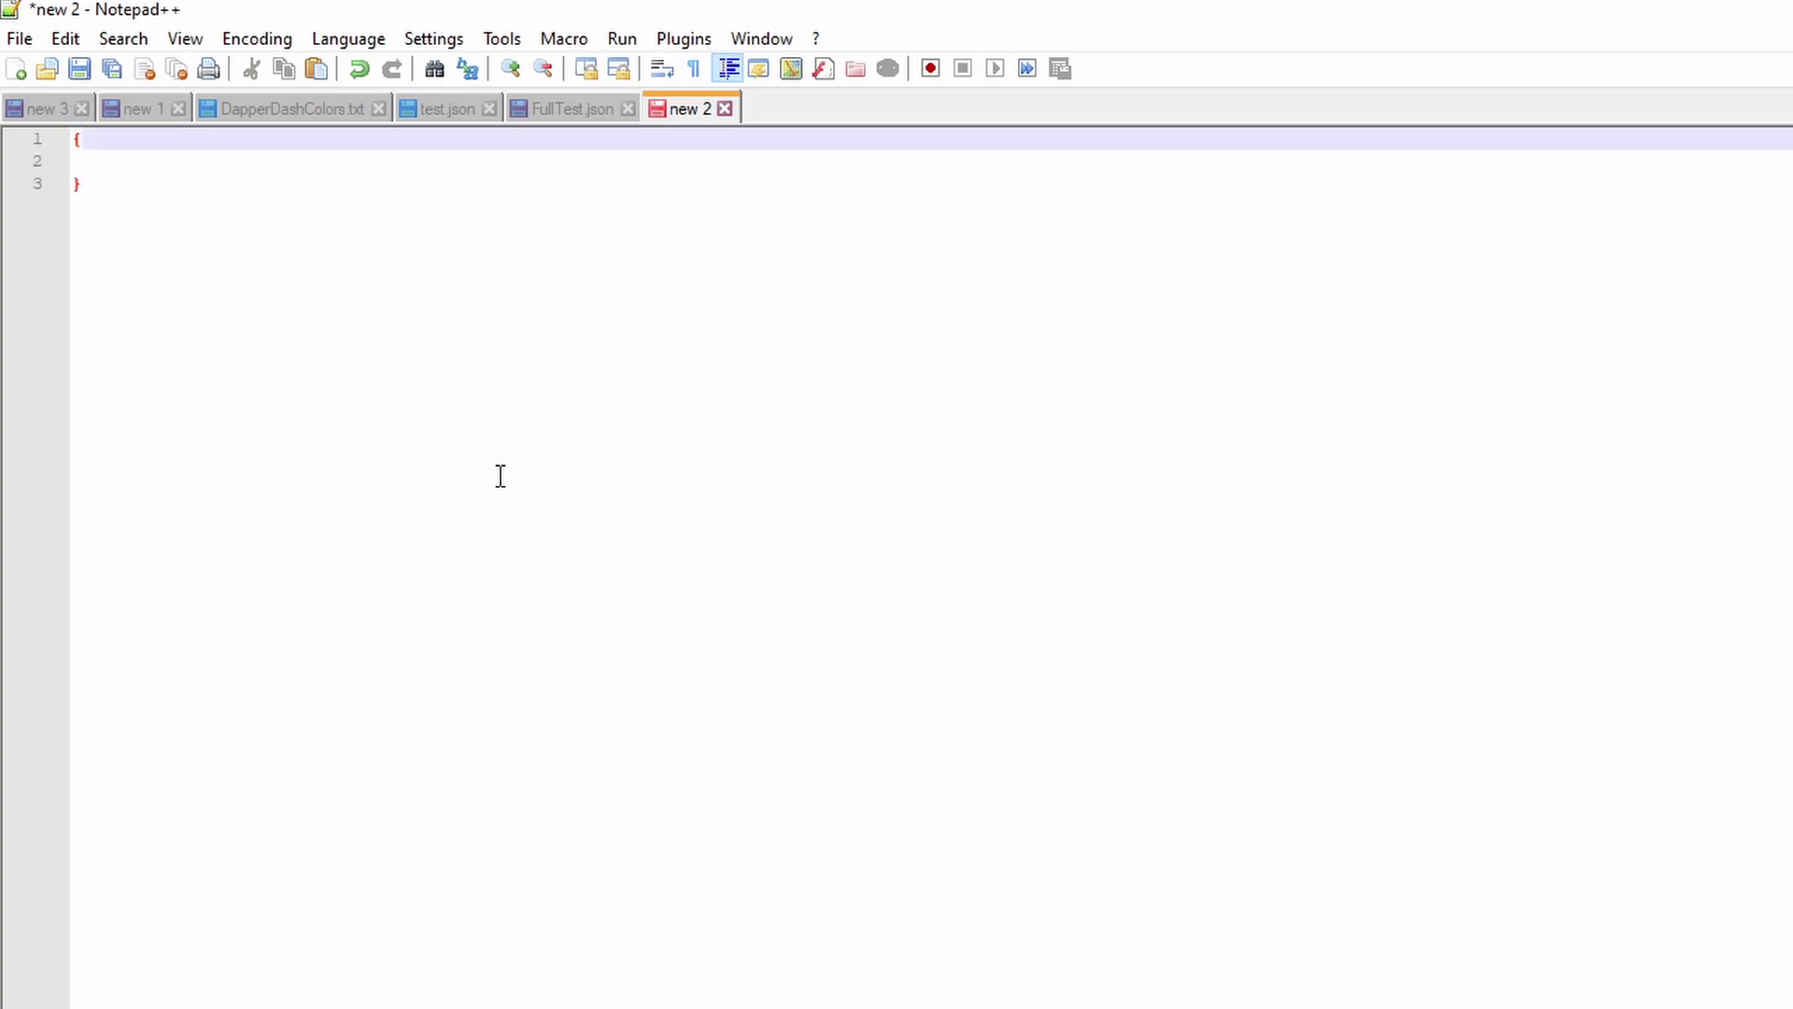
text("name":"MyThm)
text(me)
Save the document to the Desktop as PowerBiTheme, using the JSON file (*.json) type.
key(ctrl+s)
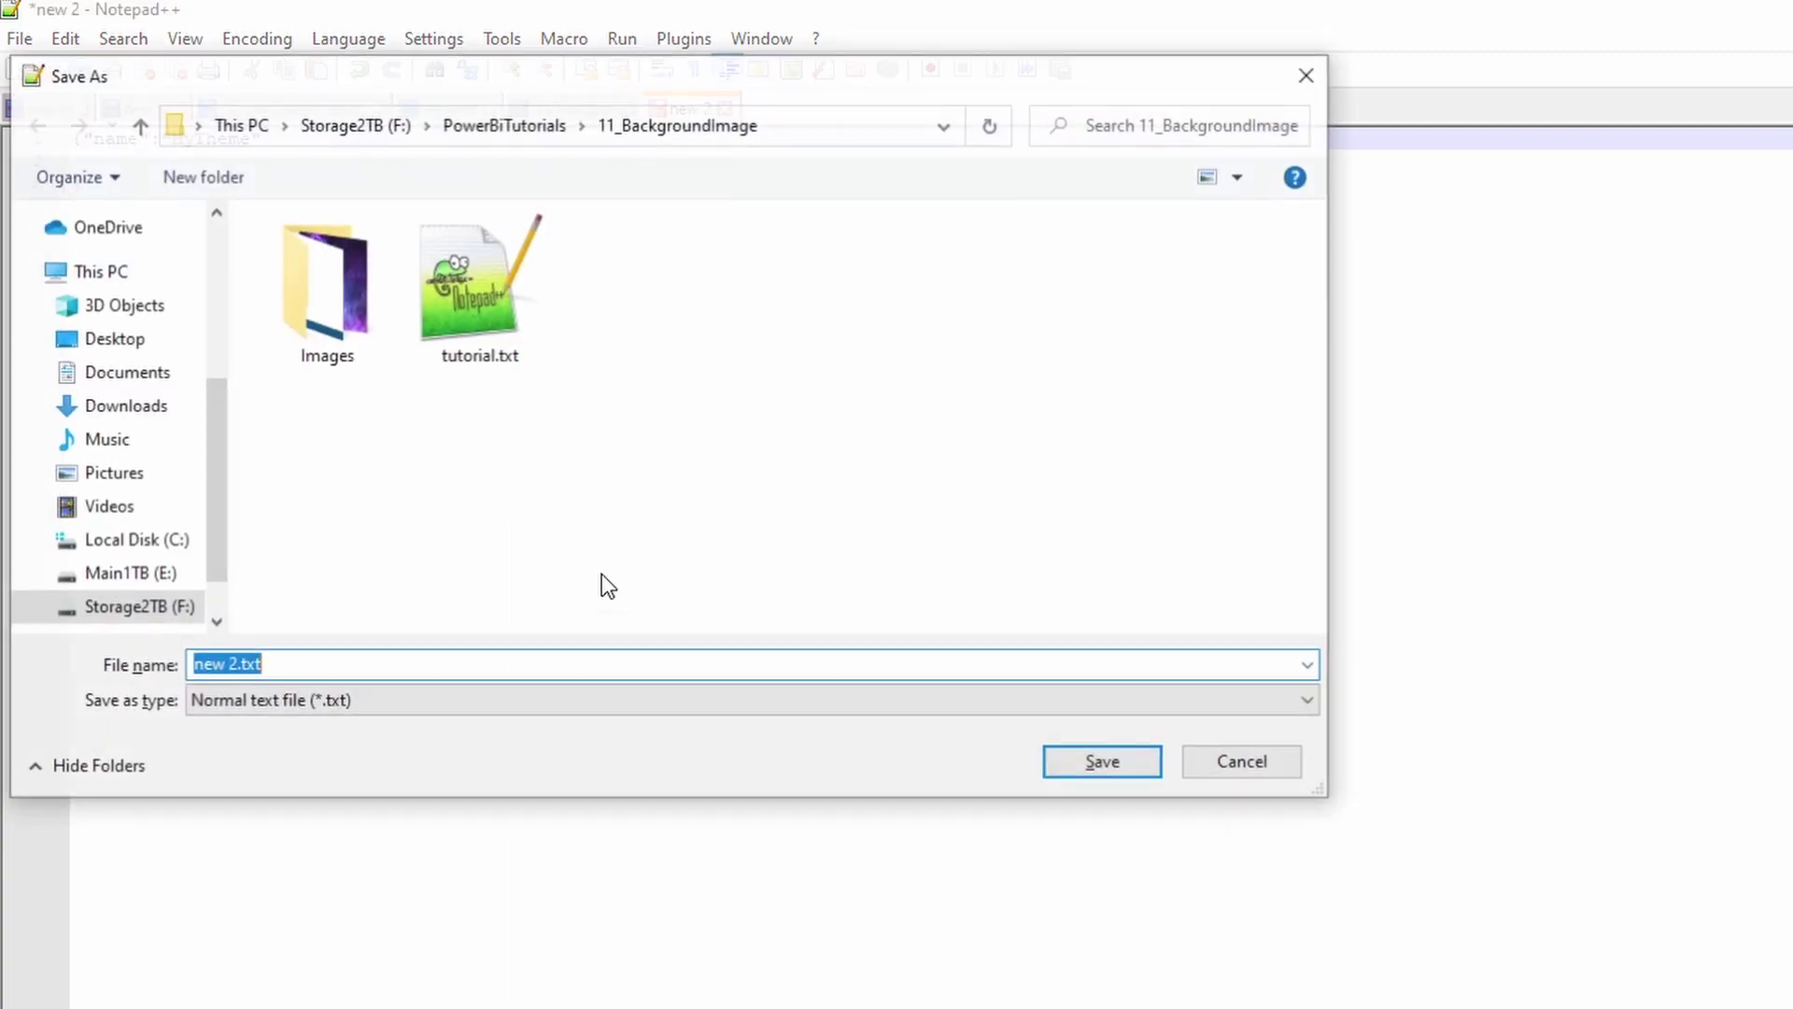
click(149, 338)
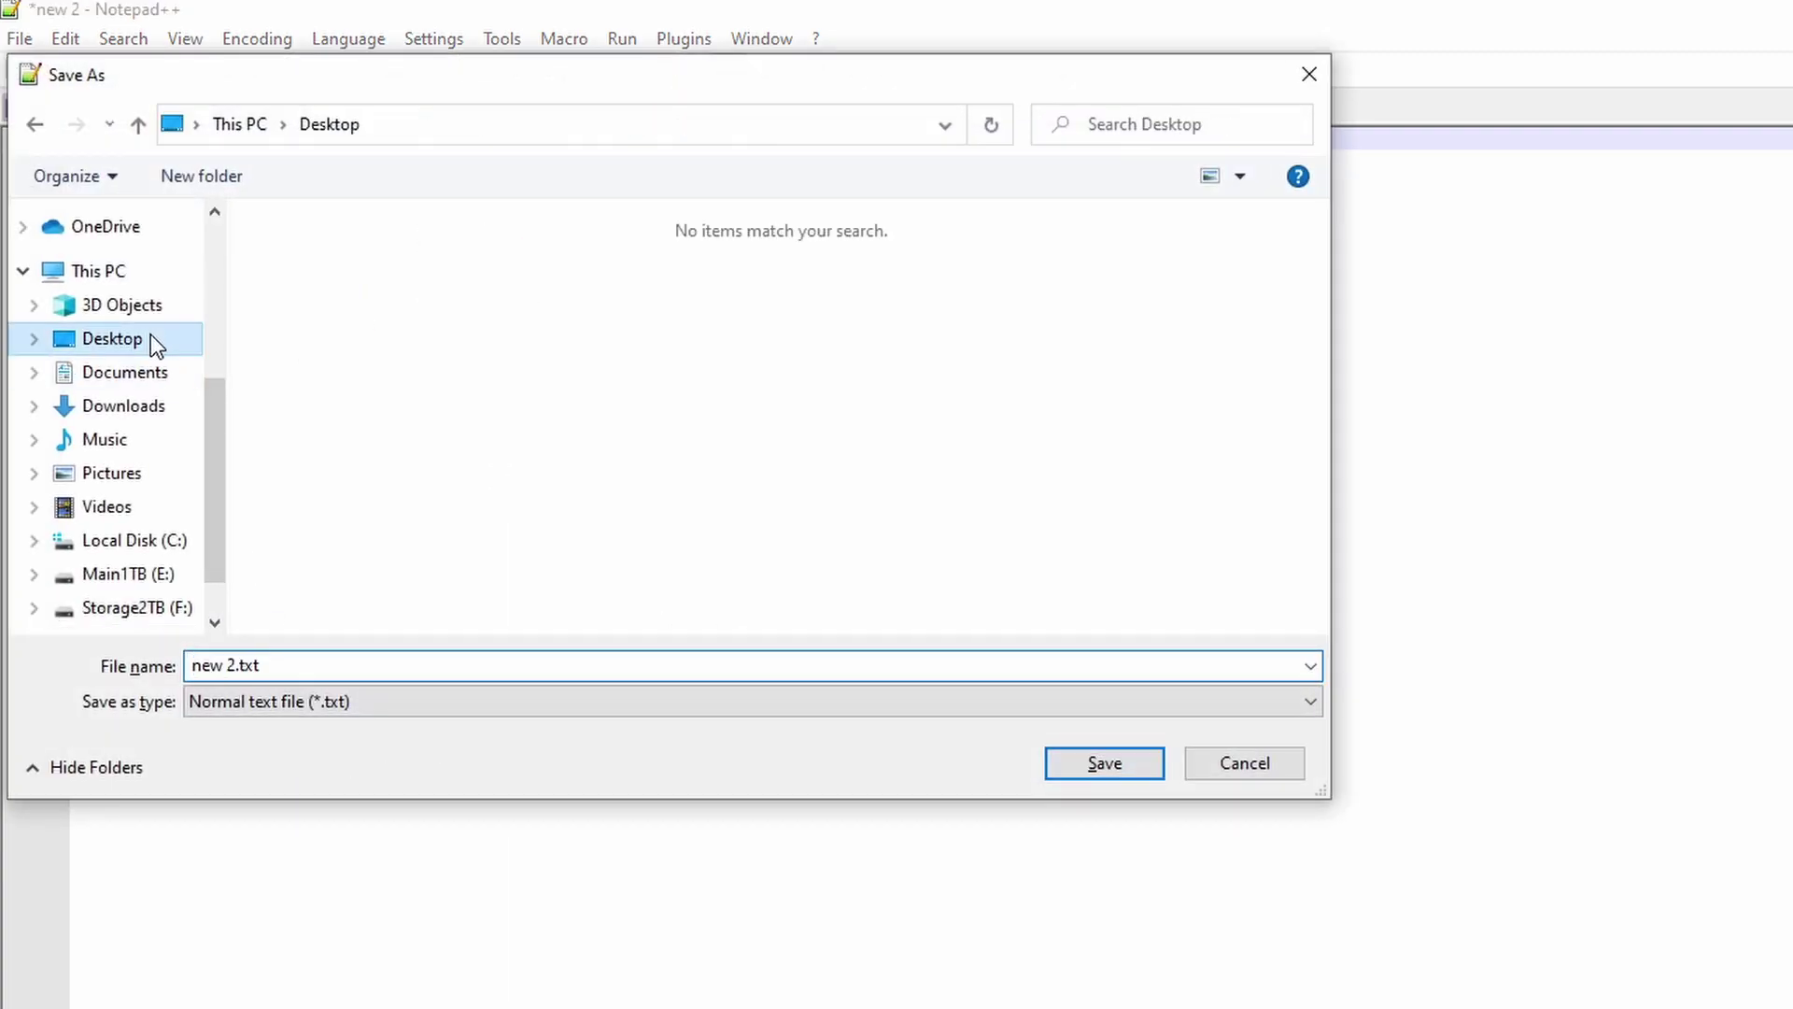
click(364, 709)
scroll(365, 934, down, 10)
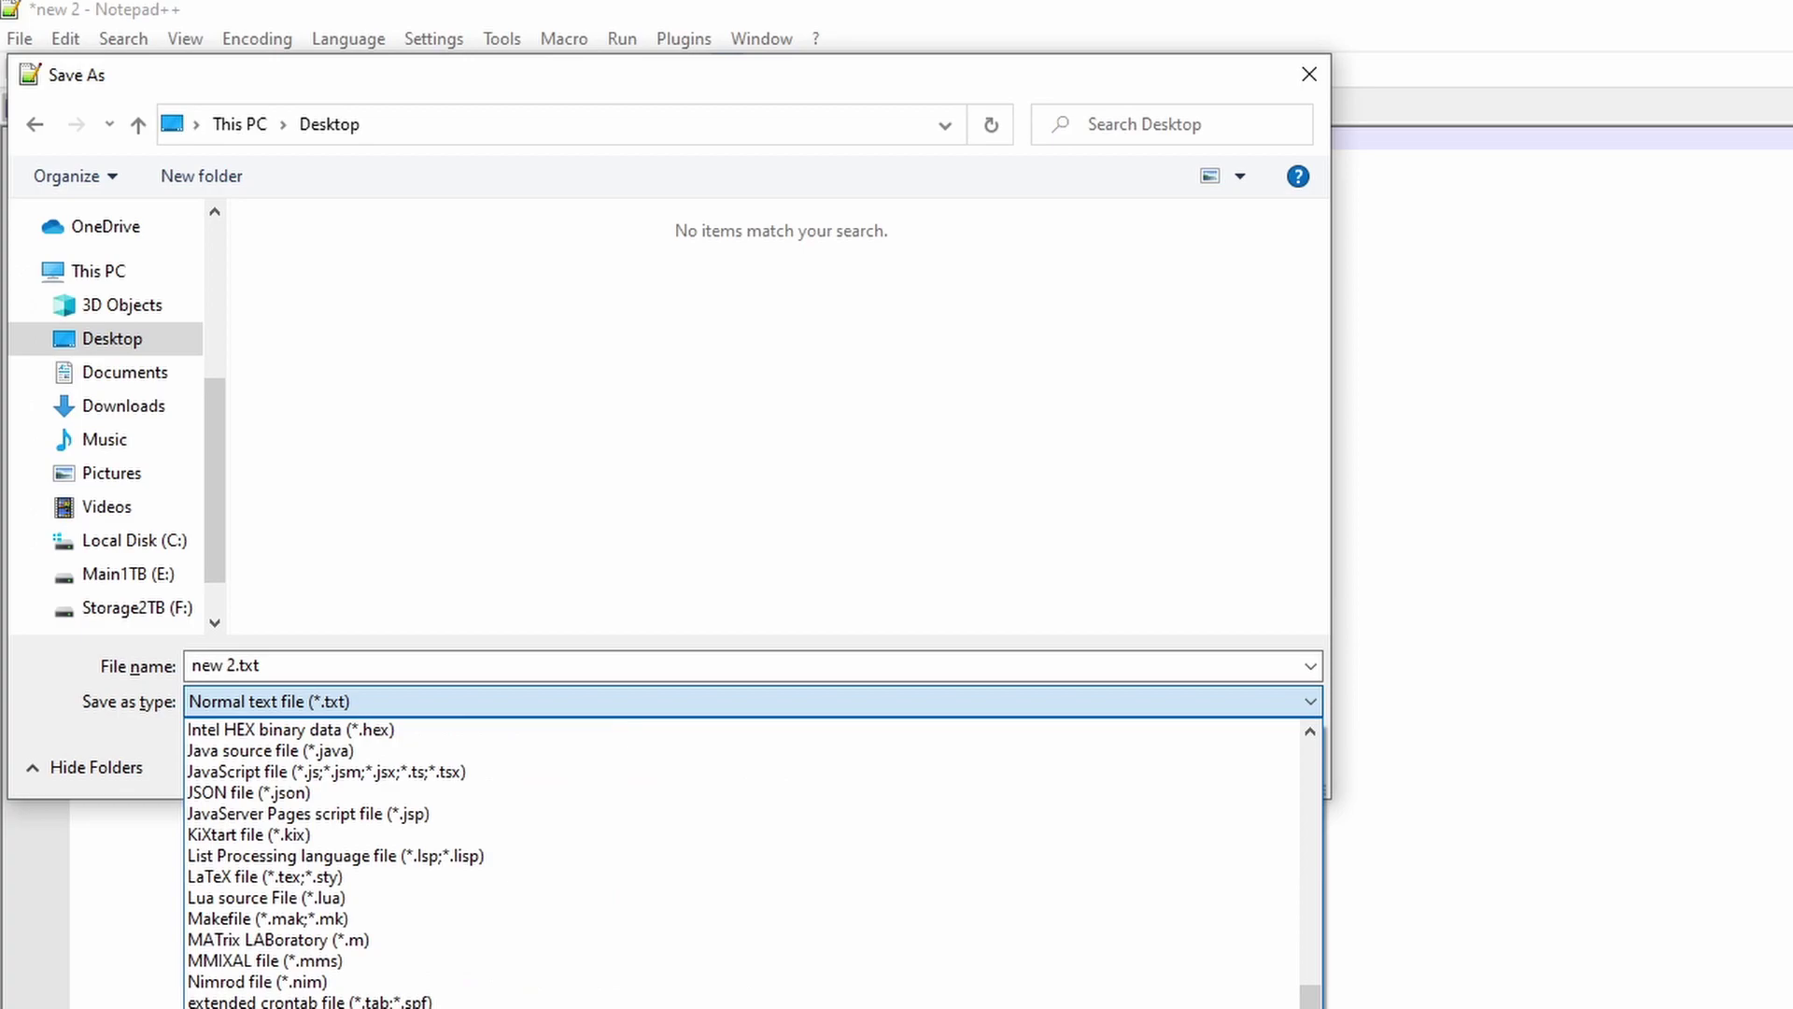
scroll(344, 934, down, 3)
scroll(344, 934, up, 4)
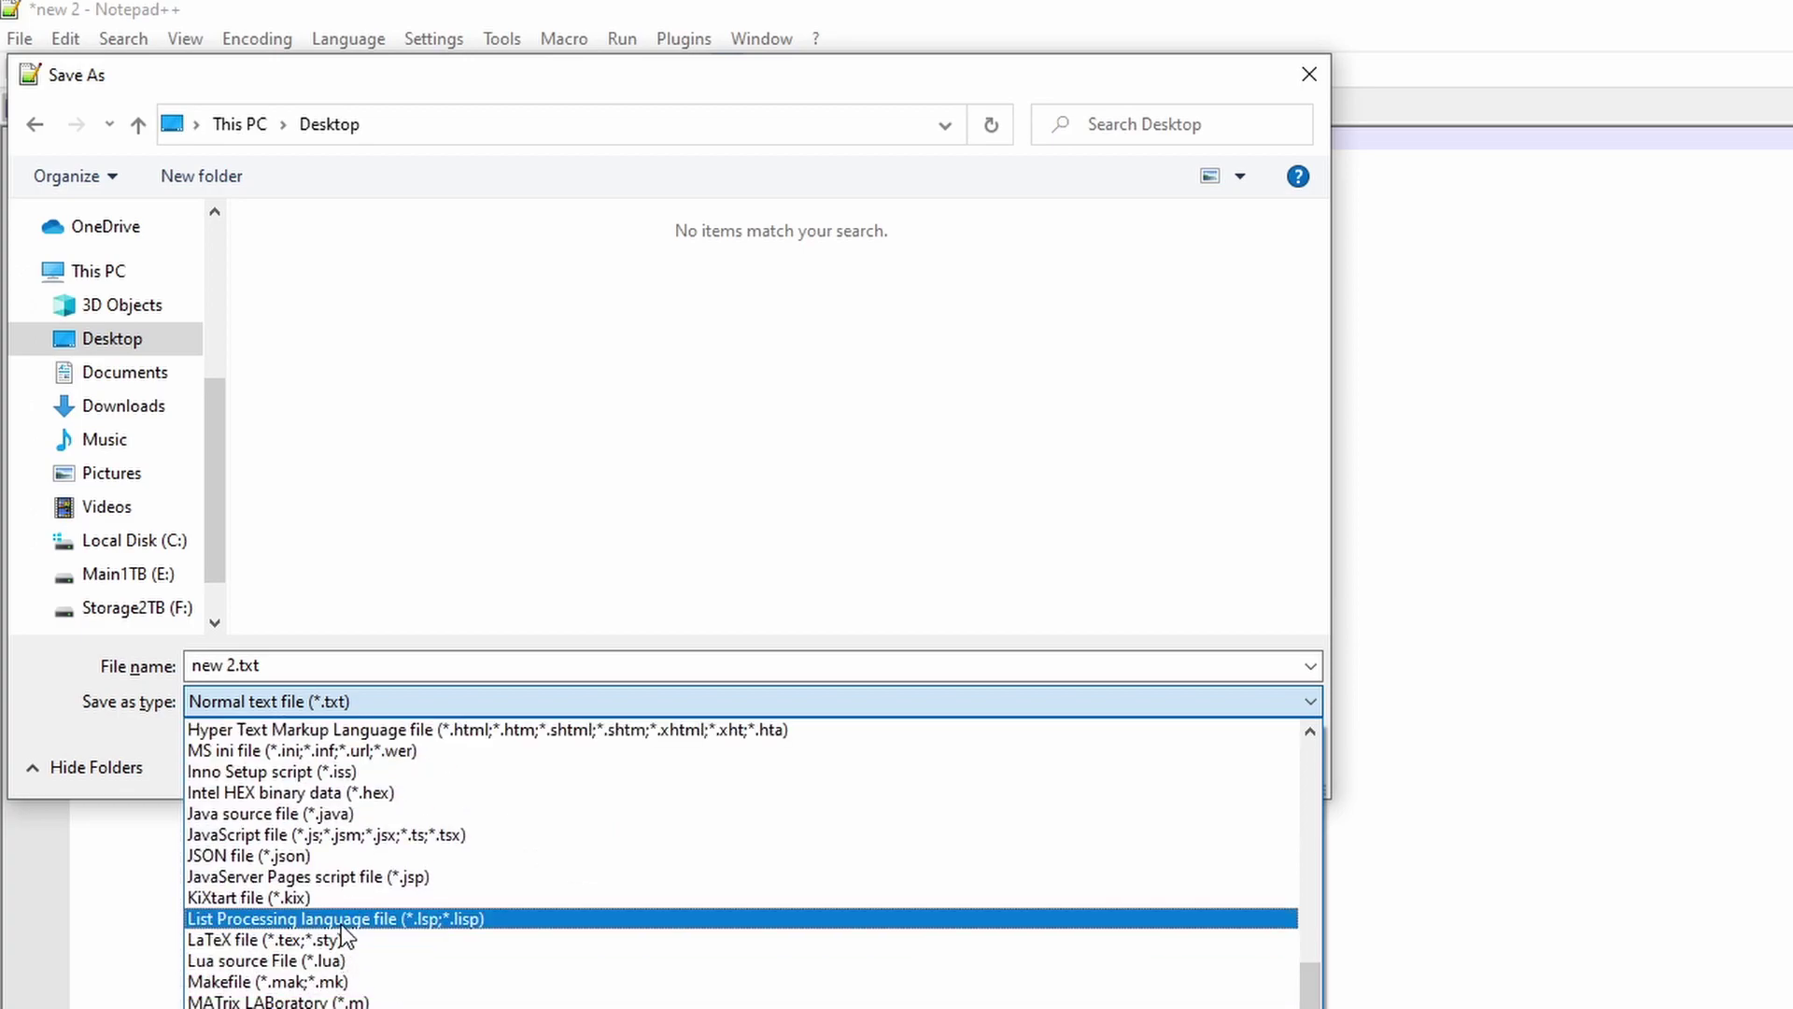
click(280, 856)
click(297, 665)
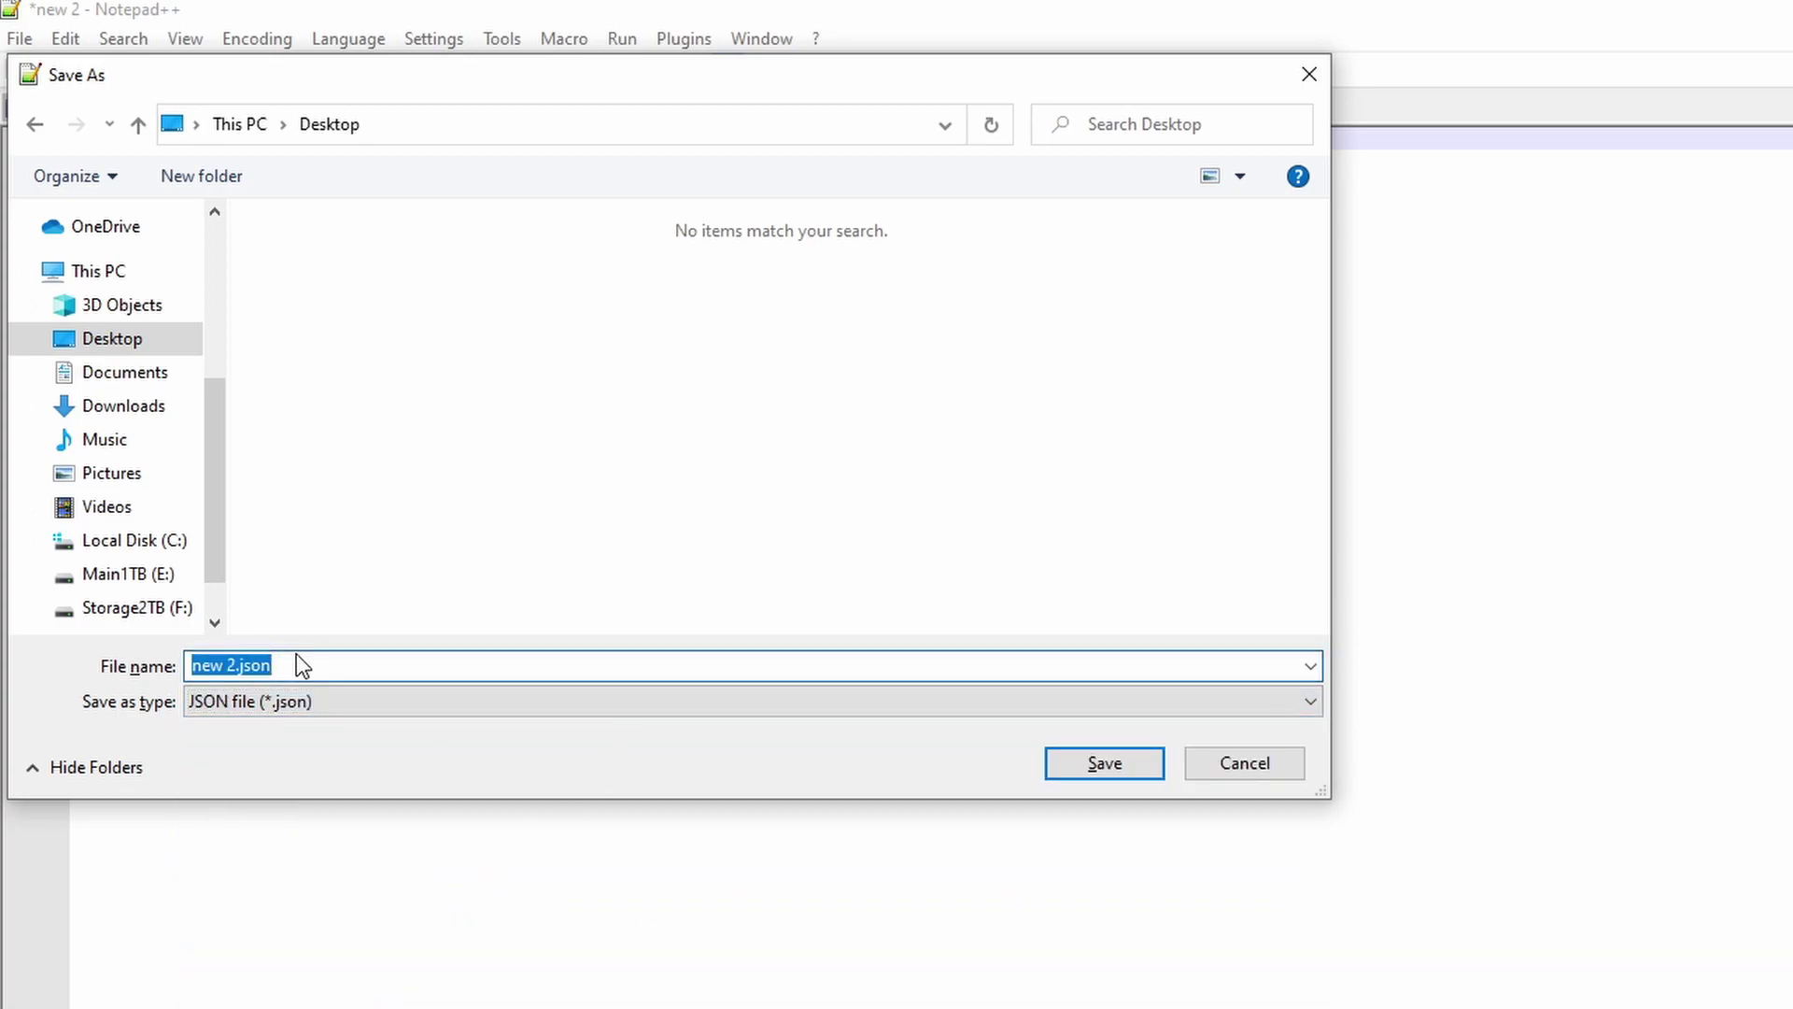
text(PowerBiTheme)
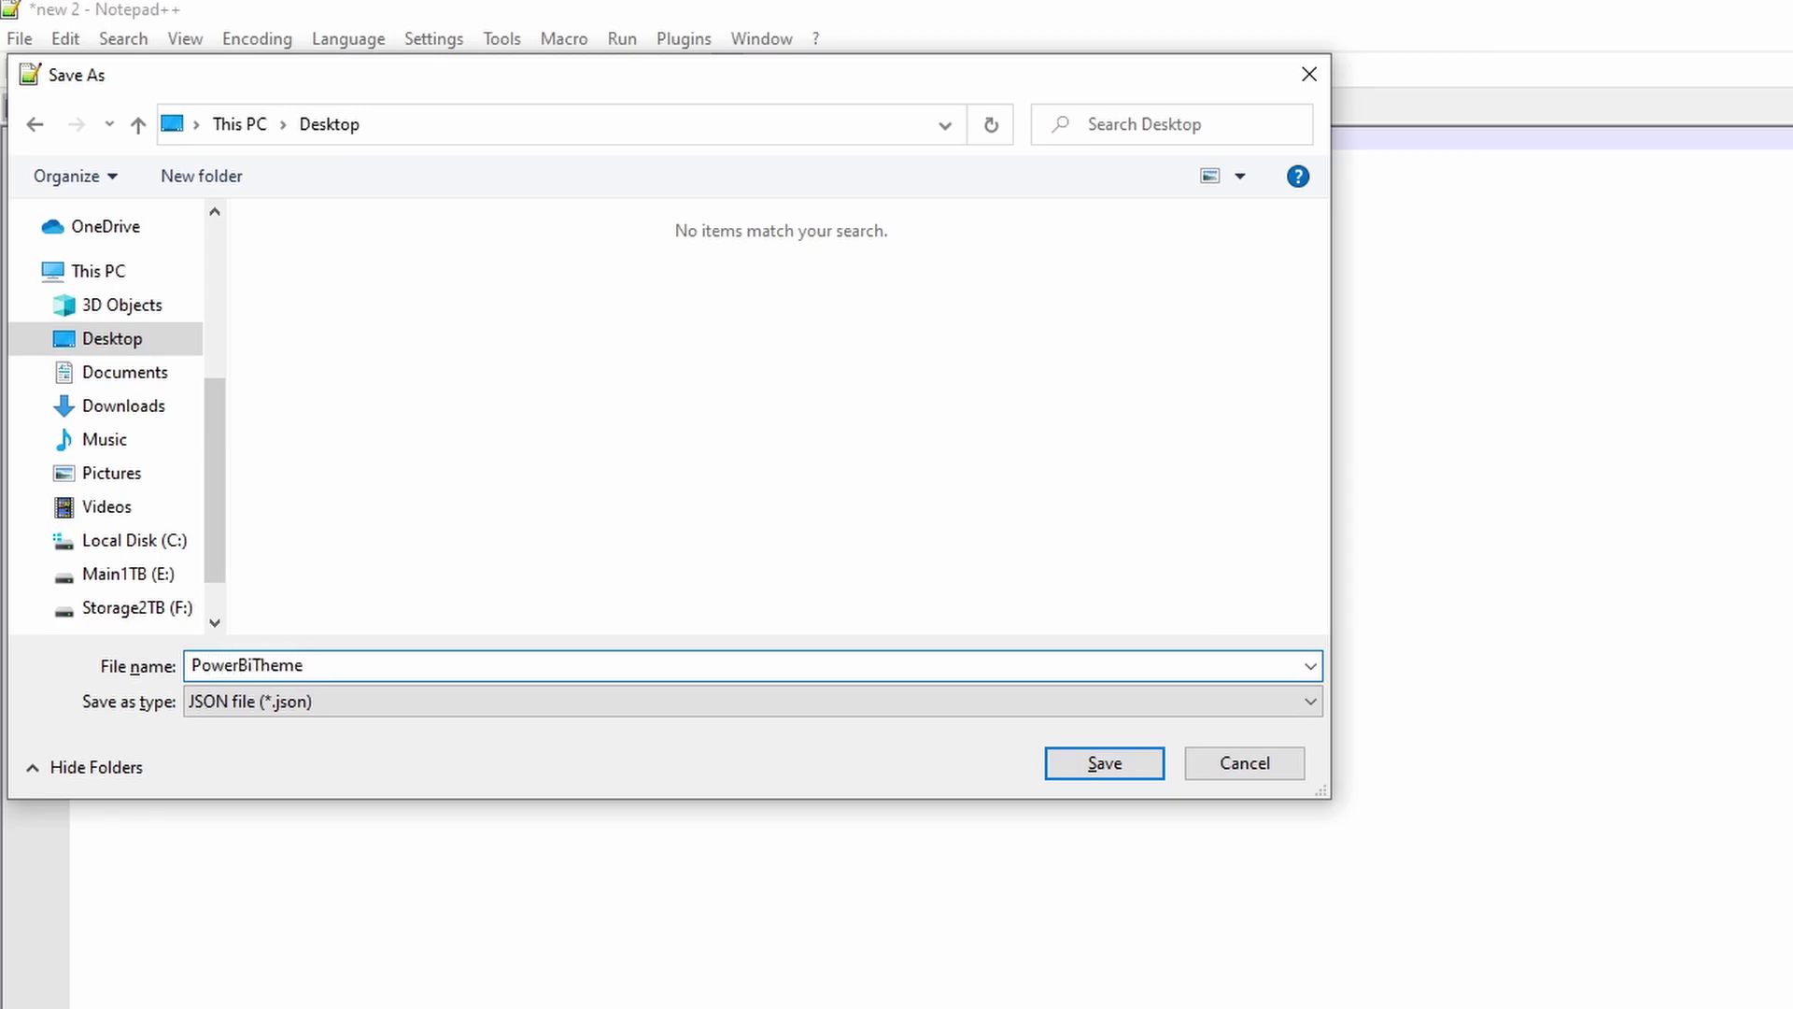
click(1120, 771)
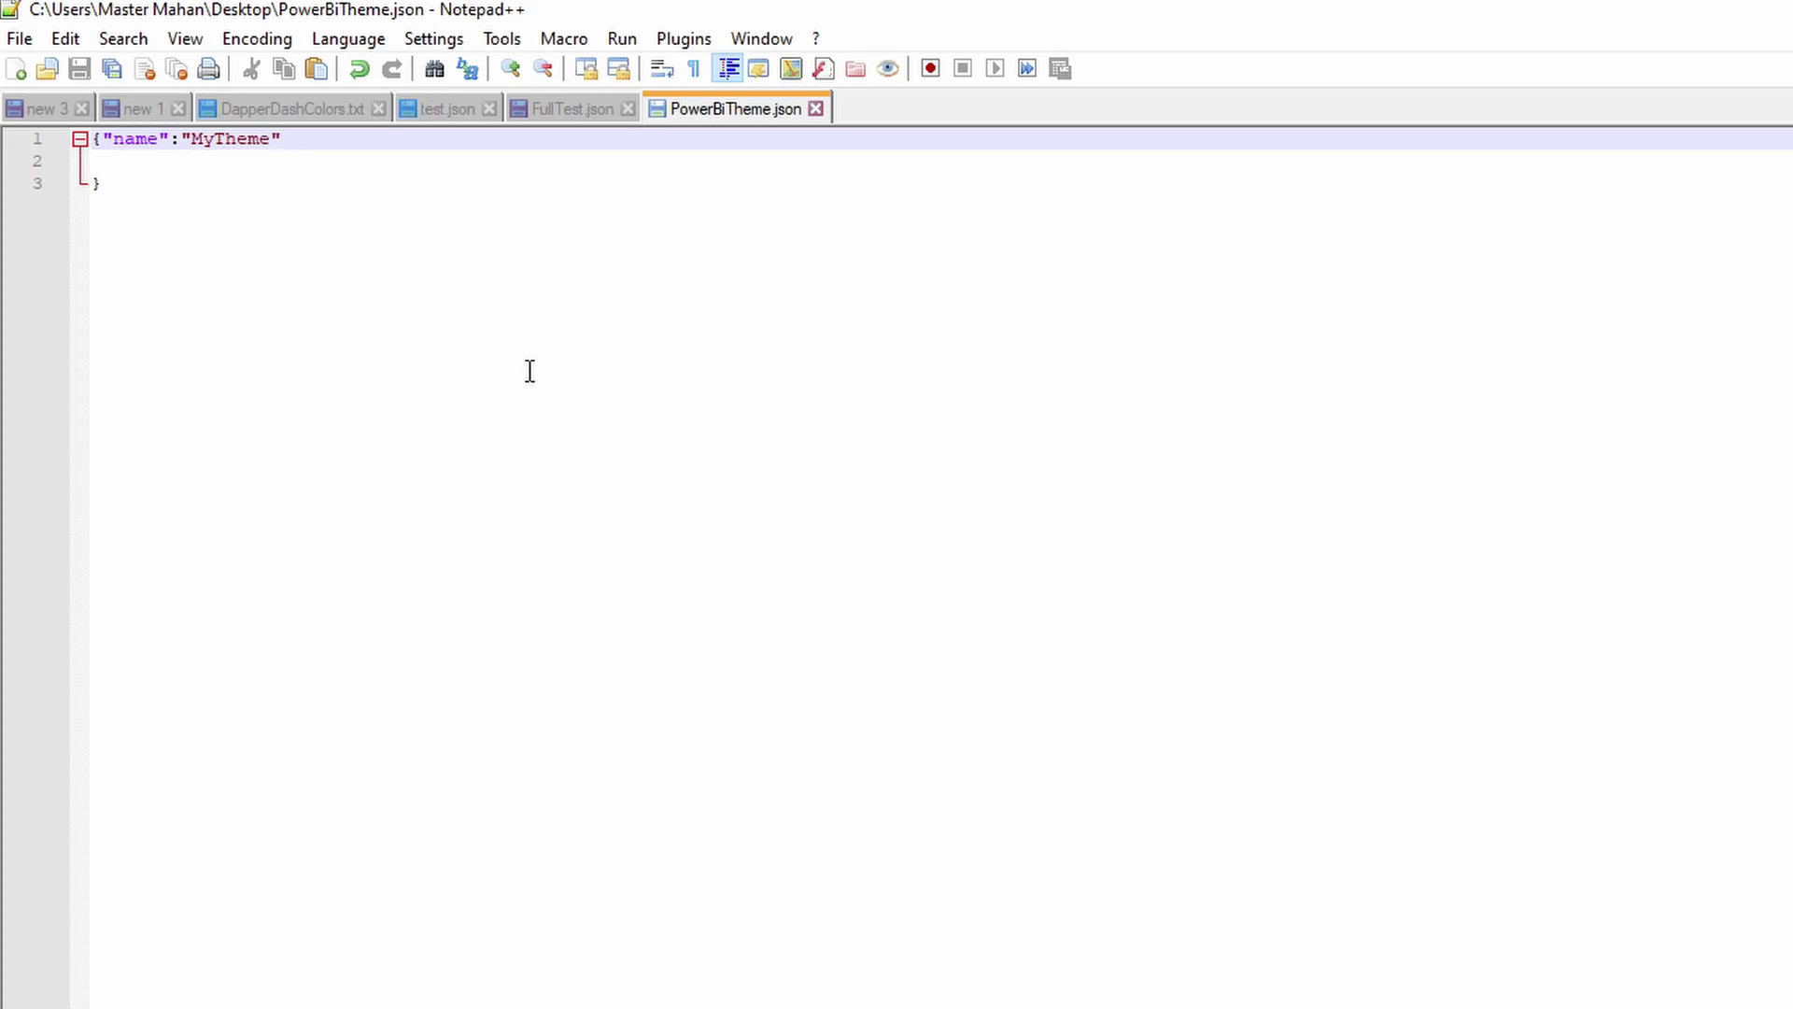
Paste the visualStyles page-background block (MyBackground, Fit, transparency 0) and save the file.
key(Return)
key(Return)
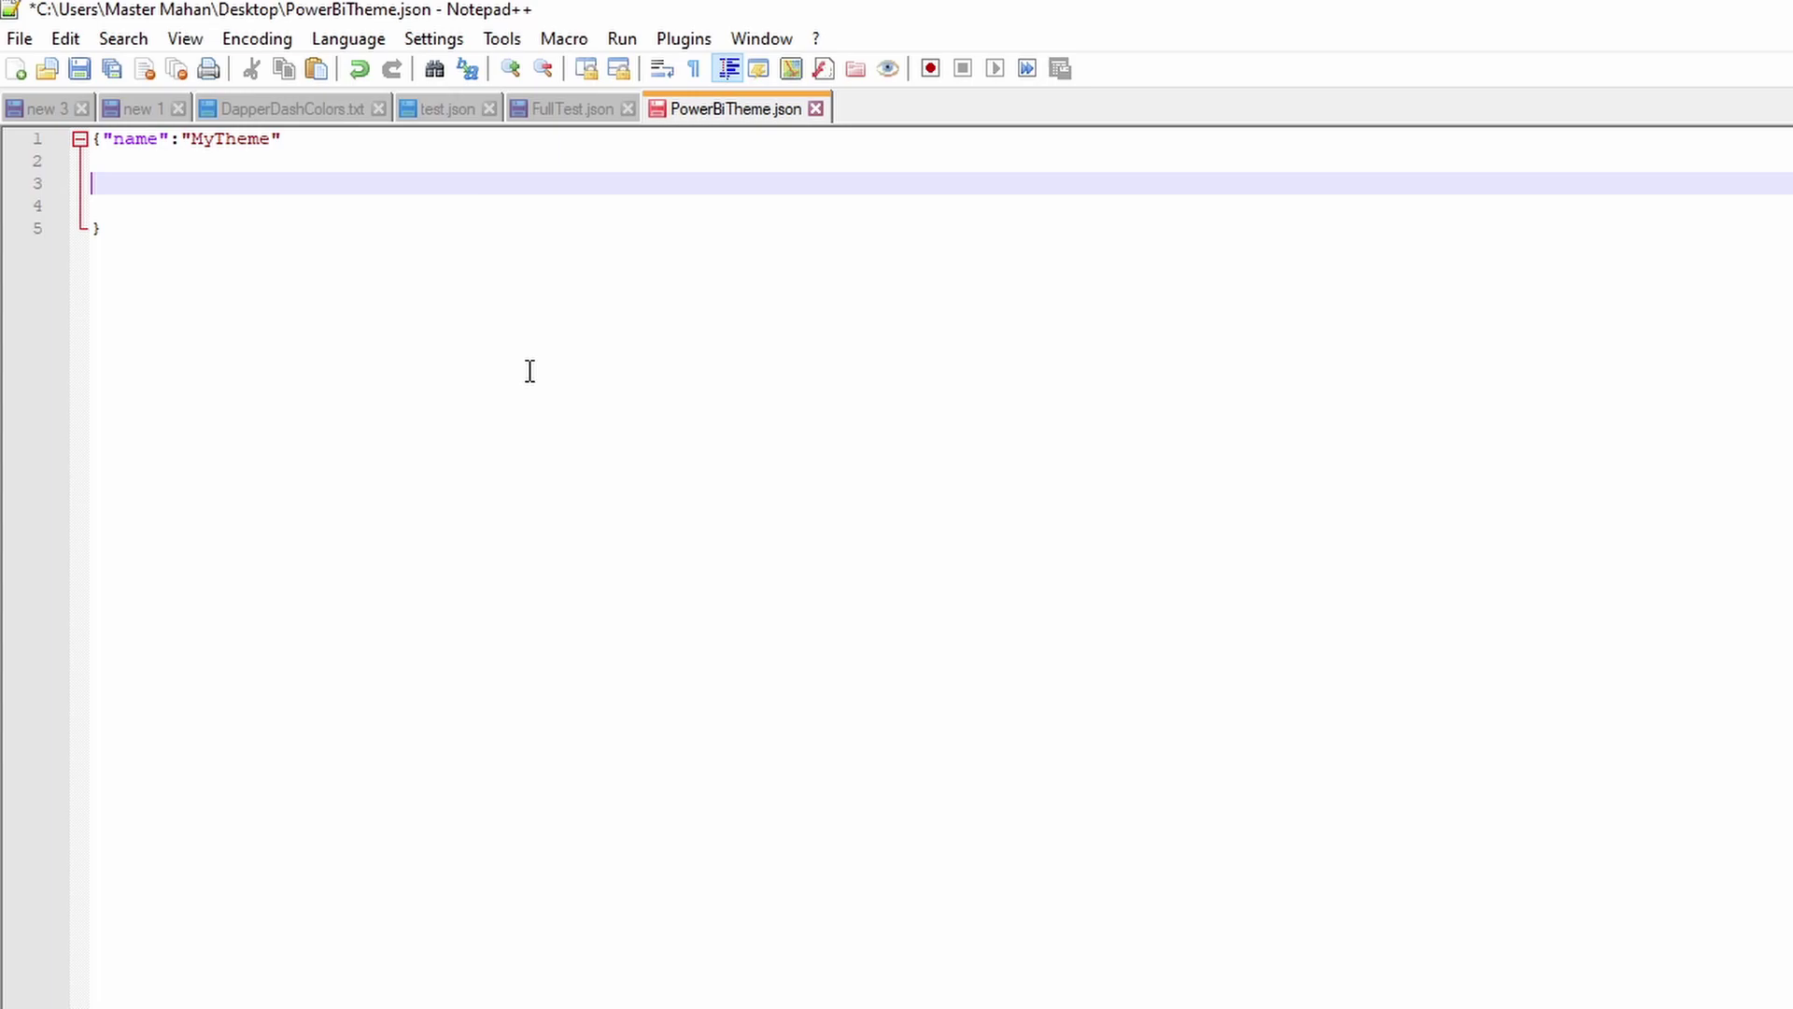
text(,"visualStyles":{"page":{"*":{"background": 				[ 					{ 						"image": { 							"name": "MyBackground", 							"scaling": "Fit", 							"url": "<Enter Base64 Image Here>" 						}, 						"transparency": 0 					} 				] 			} 		} 	})
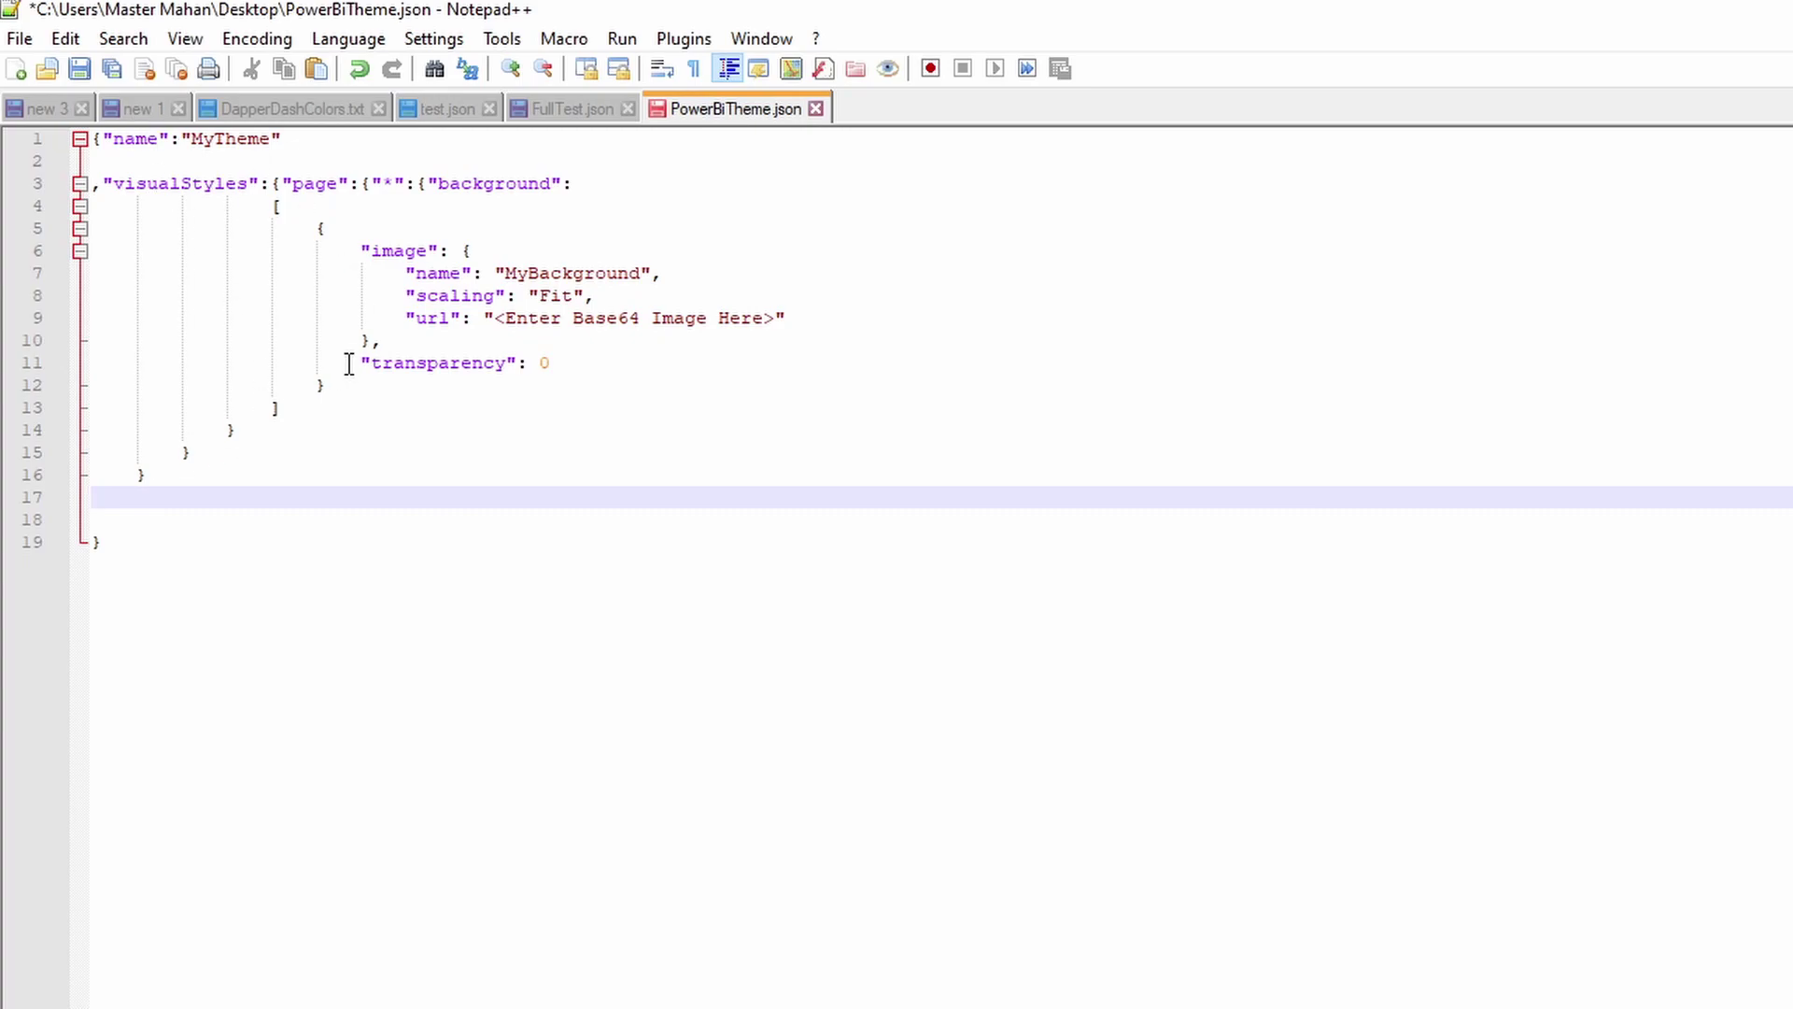
double_click(184, 192)
drag(184, 481, 62, 187)
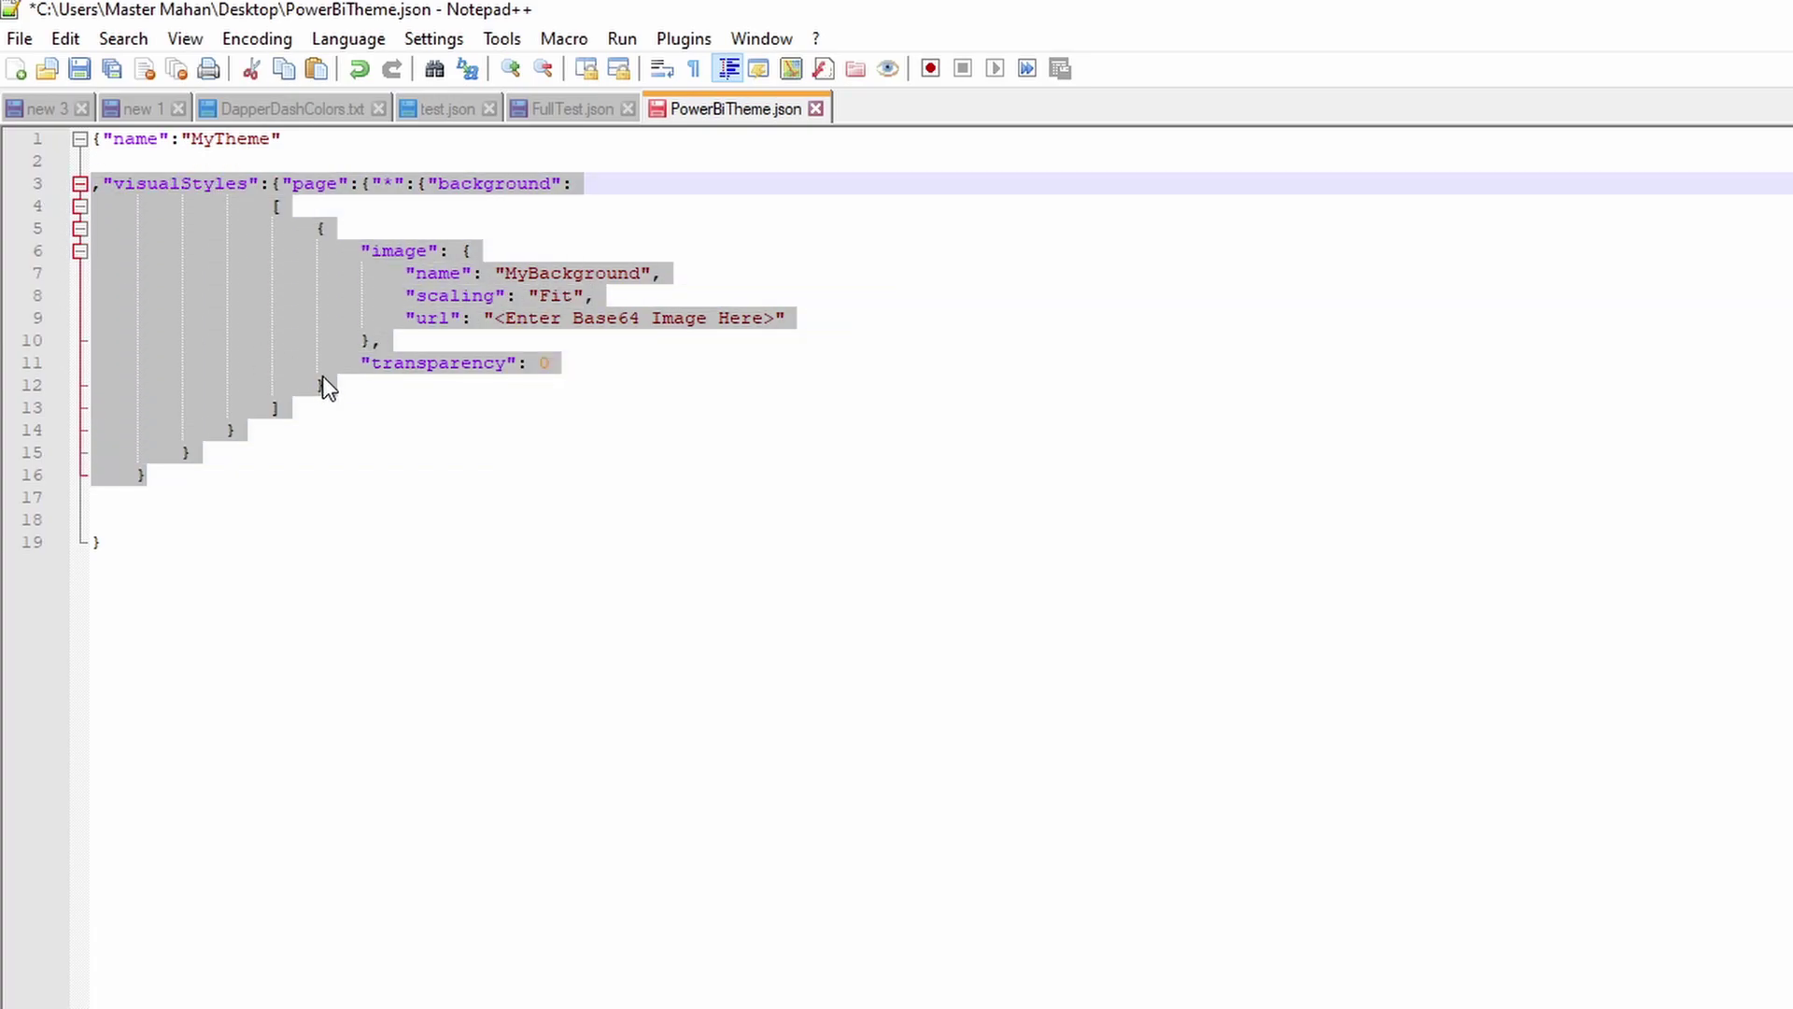
double_click(207, 184)
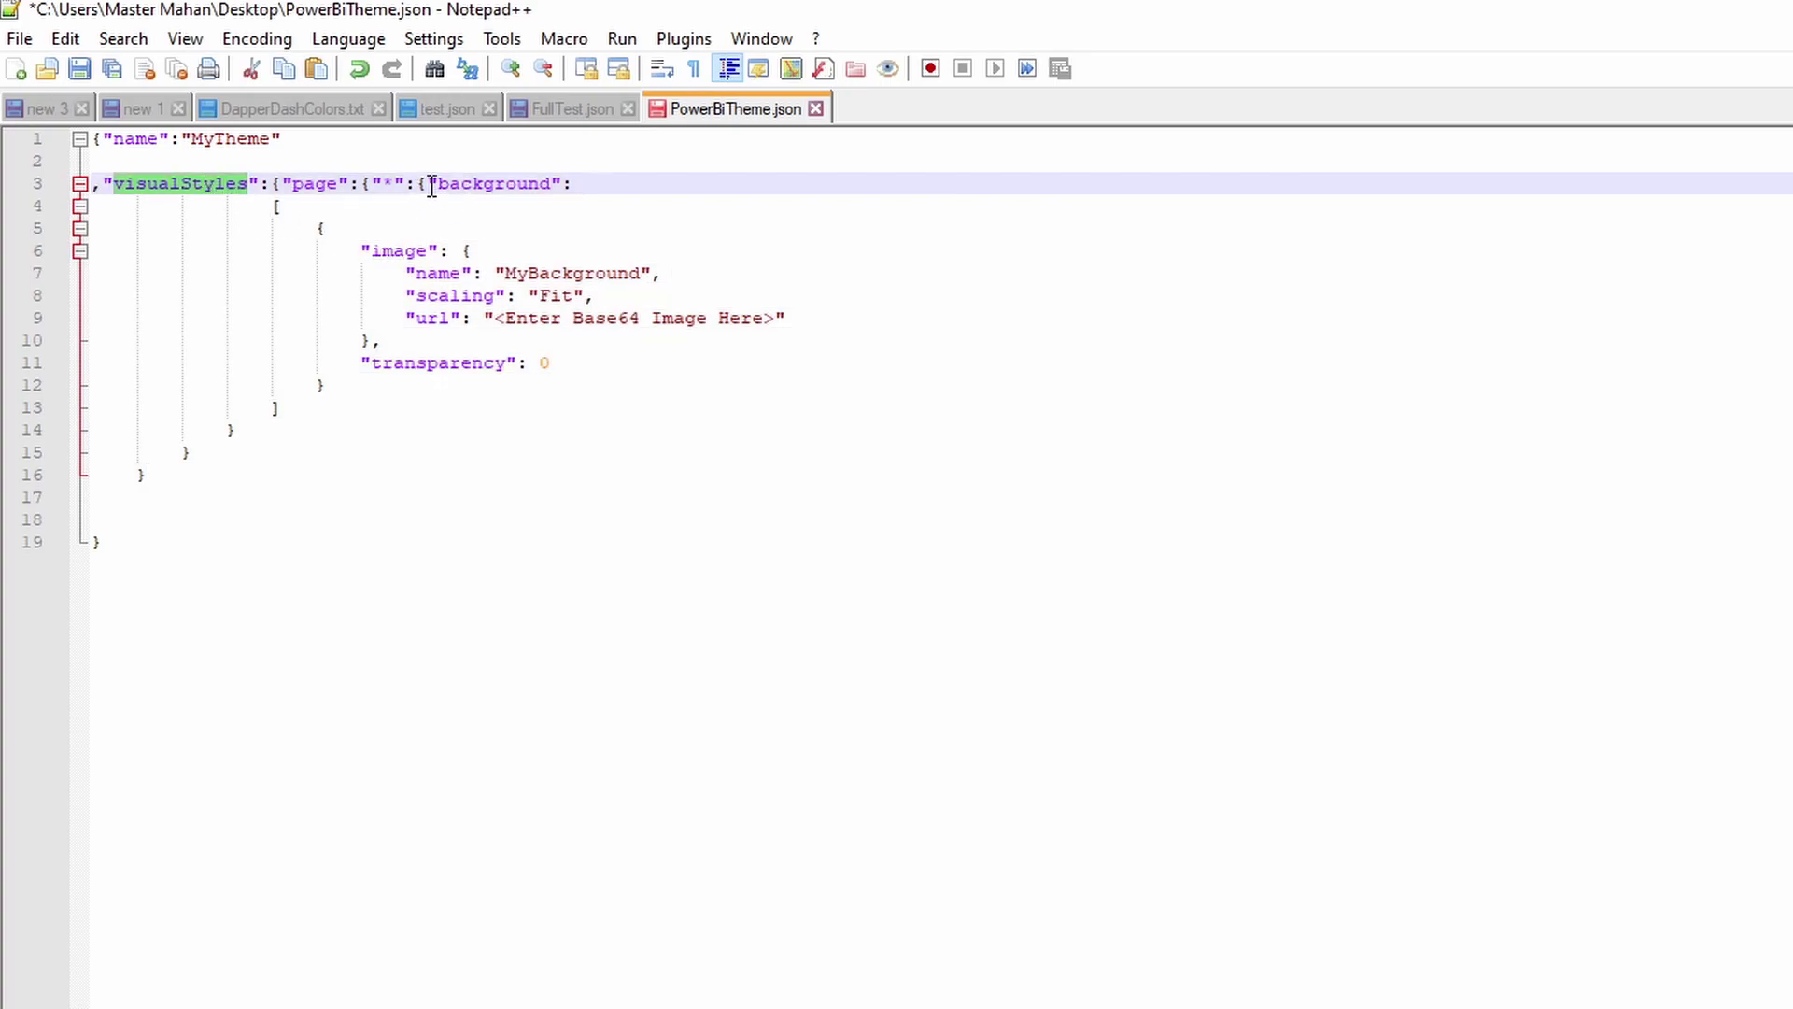
drag(427, 184, 590, 184)
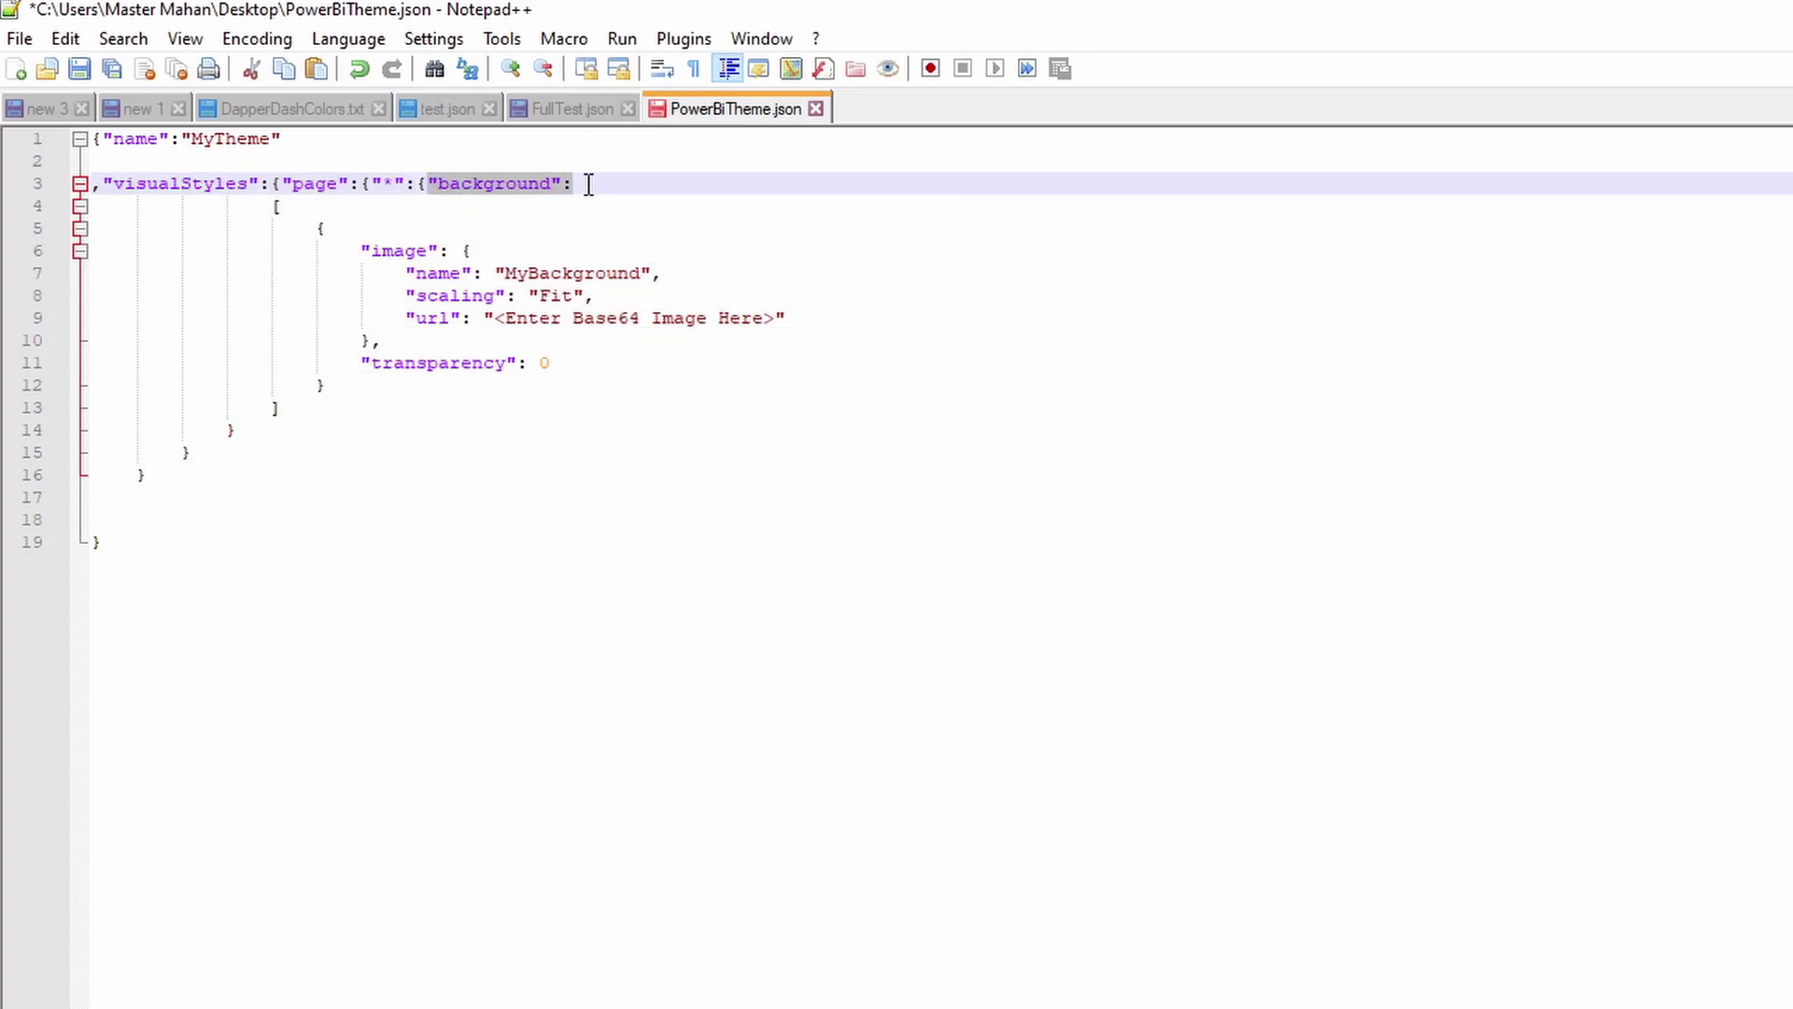
click(435, 187)
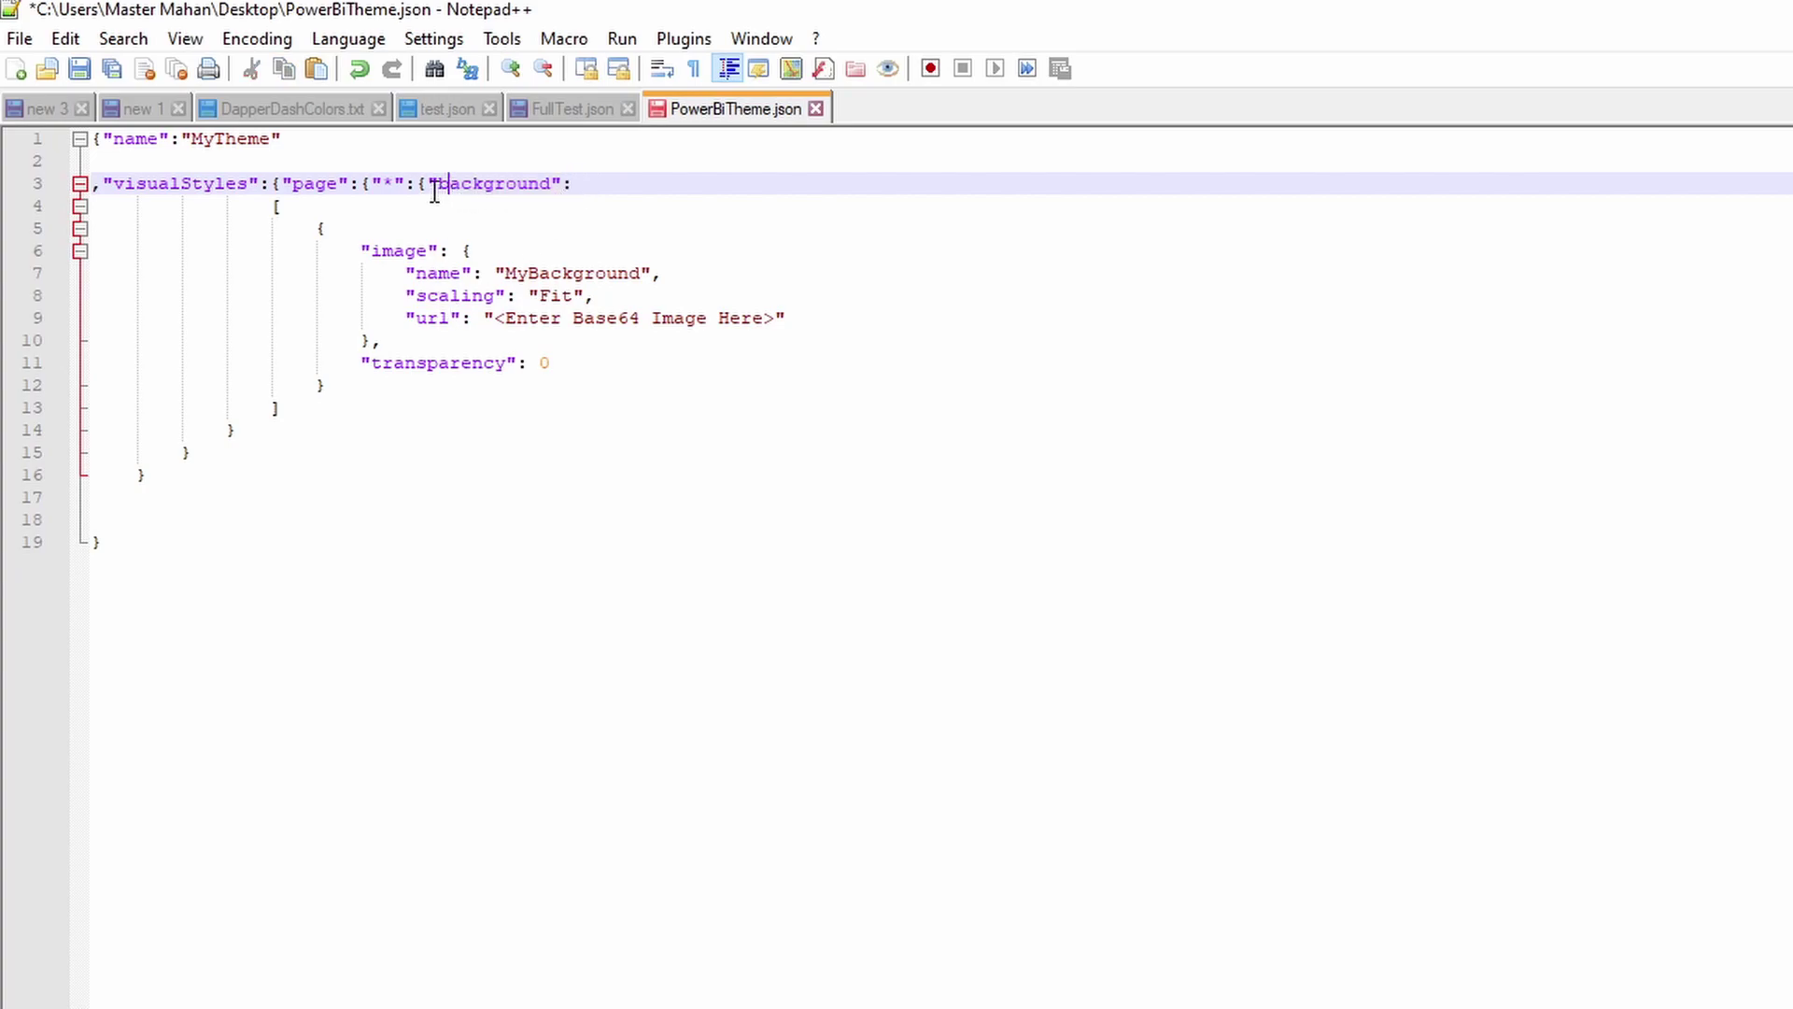
drag(417, 184, 451, 420)
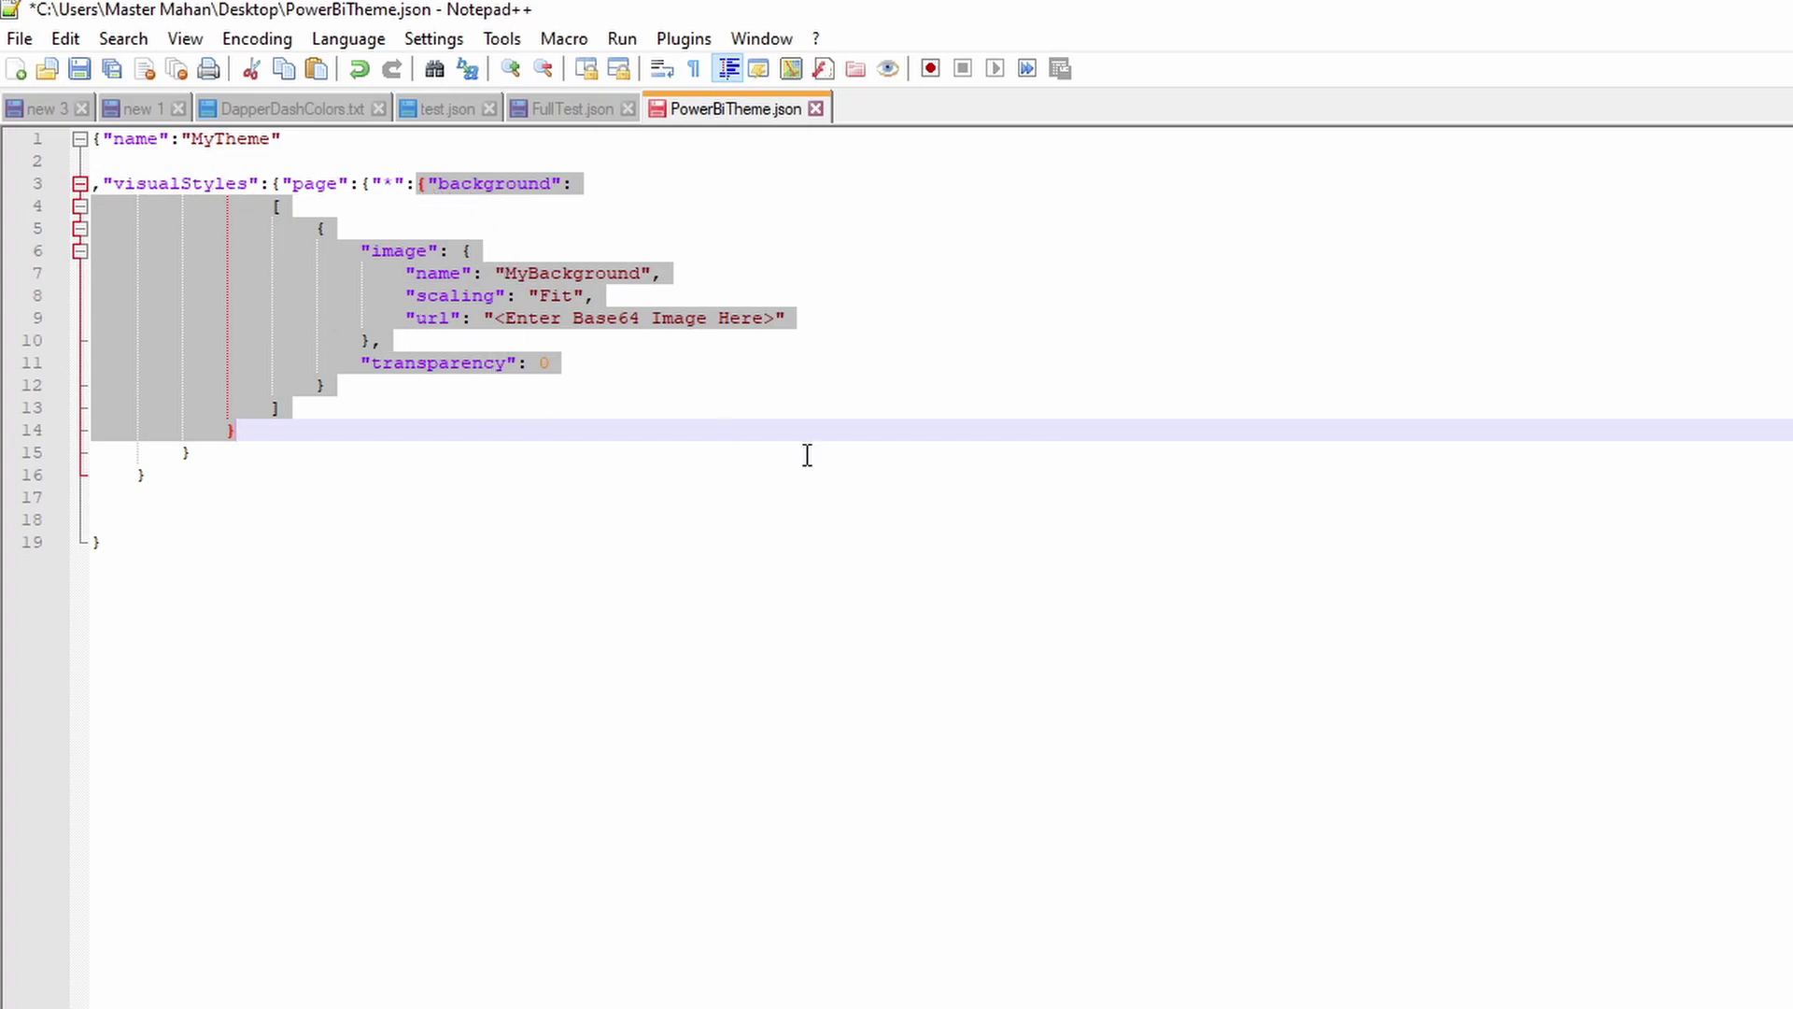
click(848, 406)
key(ctrl+s)
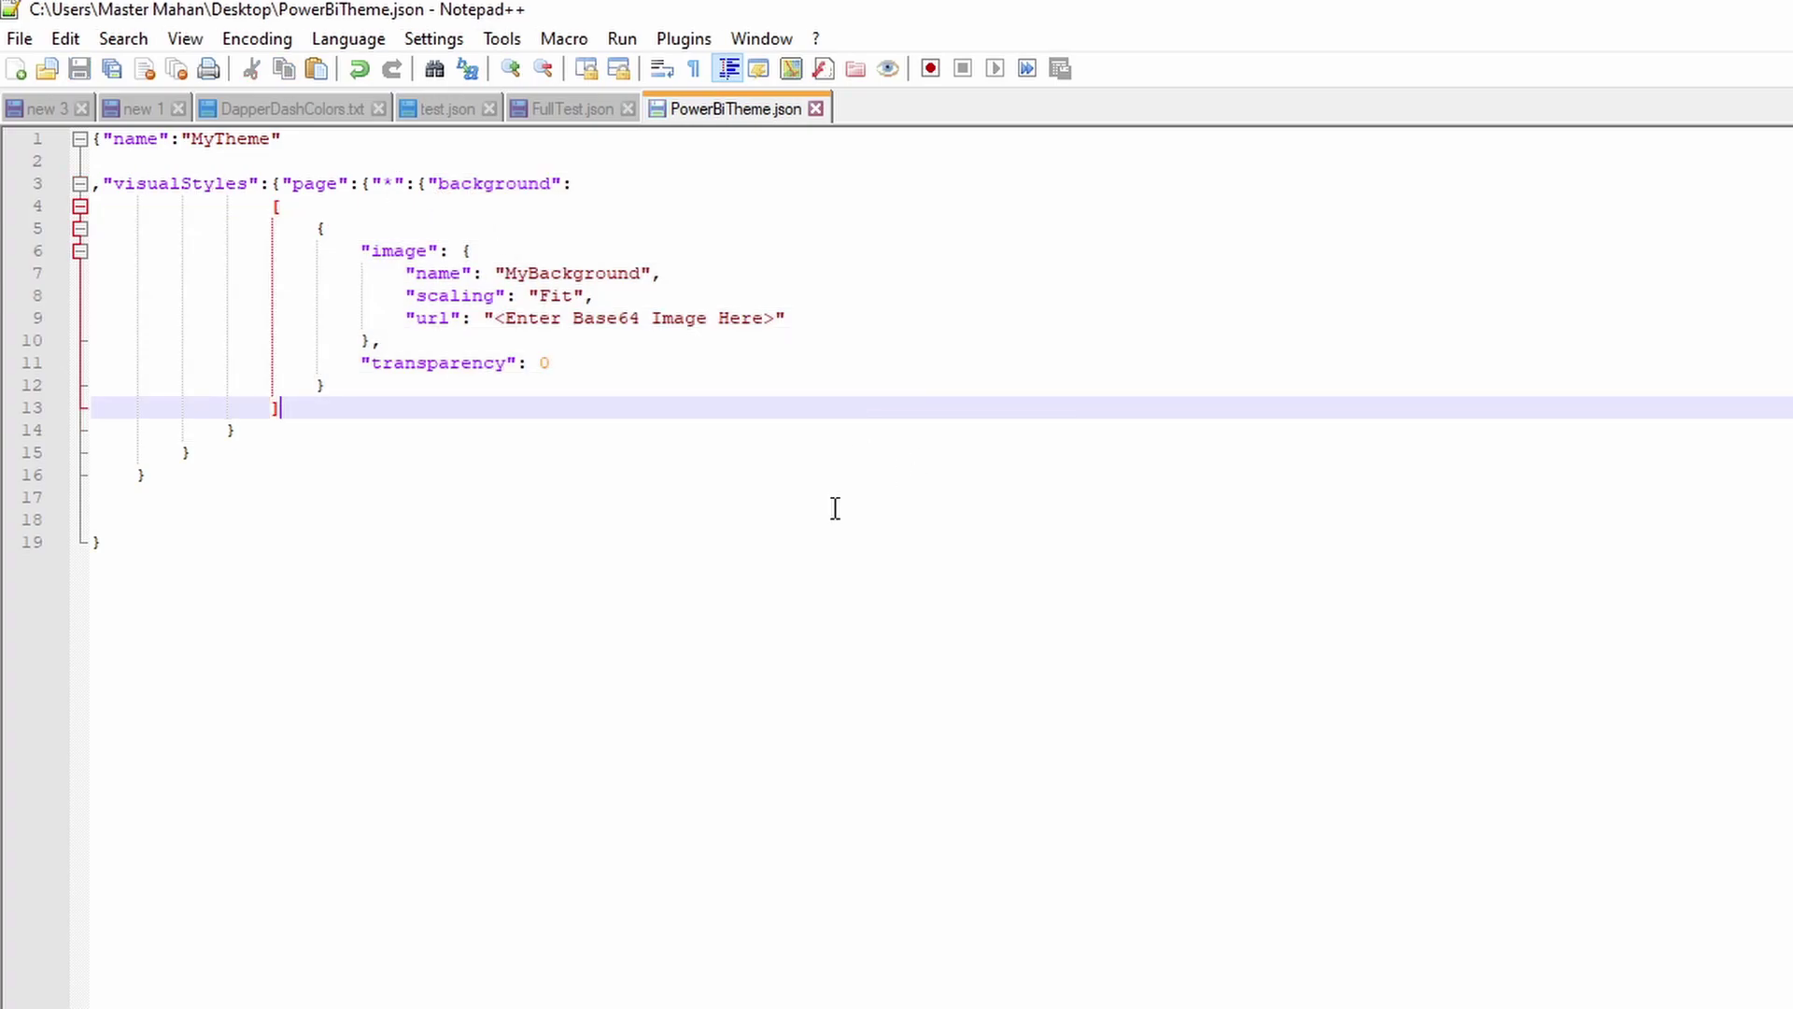
Select the placeholder text on the background's url line.
click(858, 583)
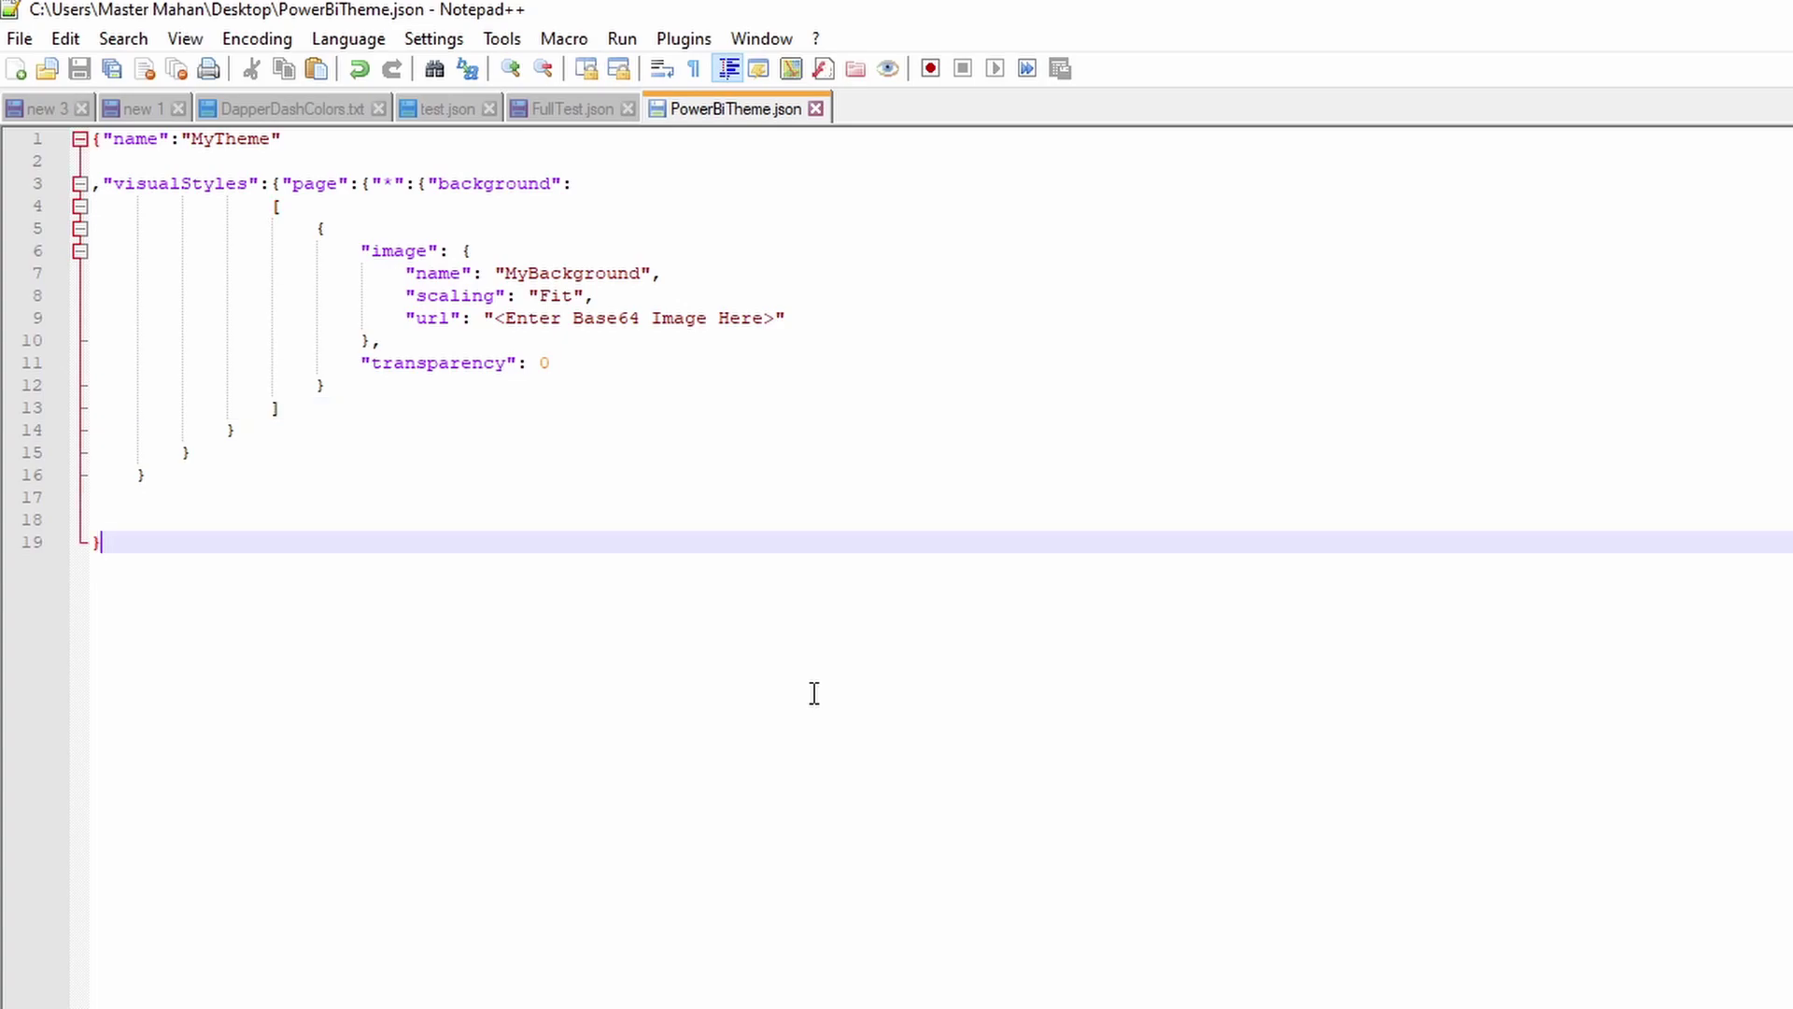
click(428, 319)
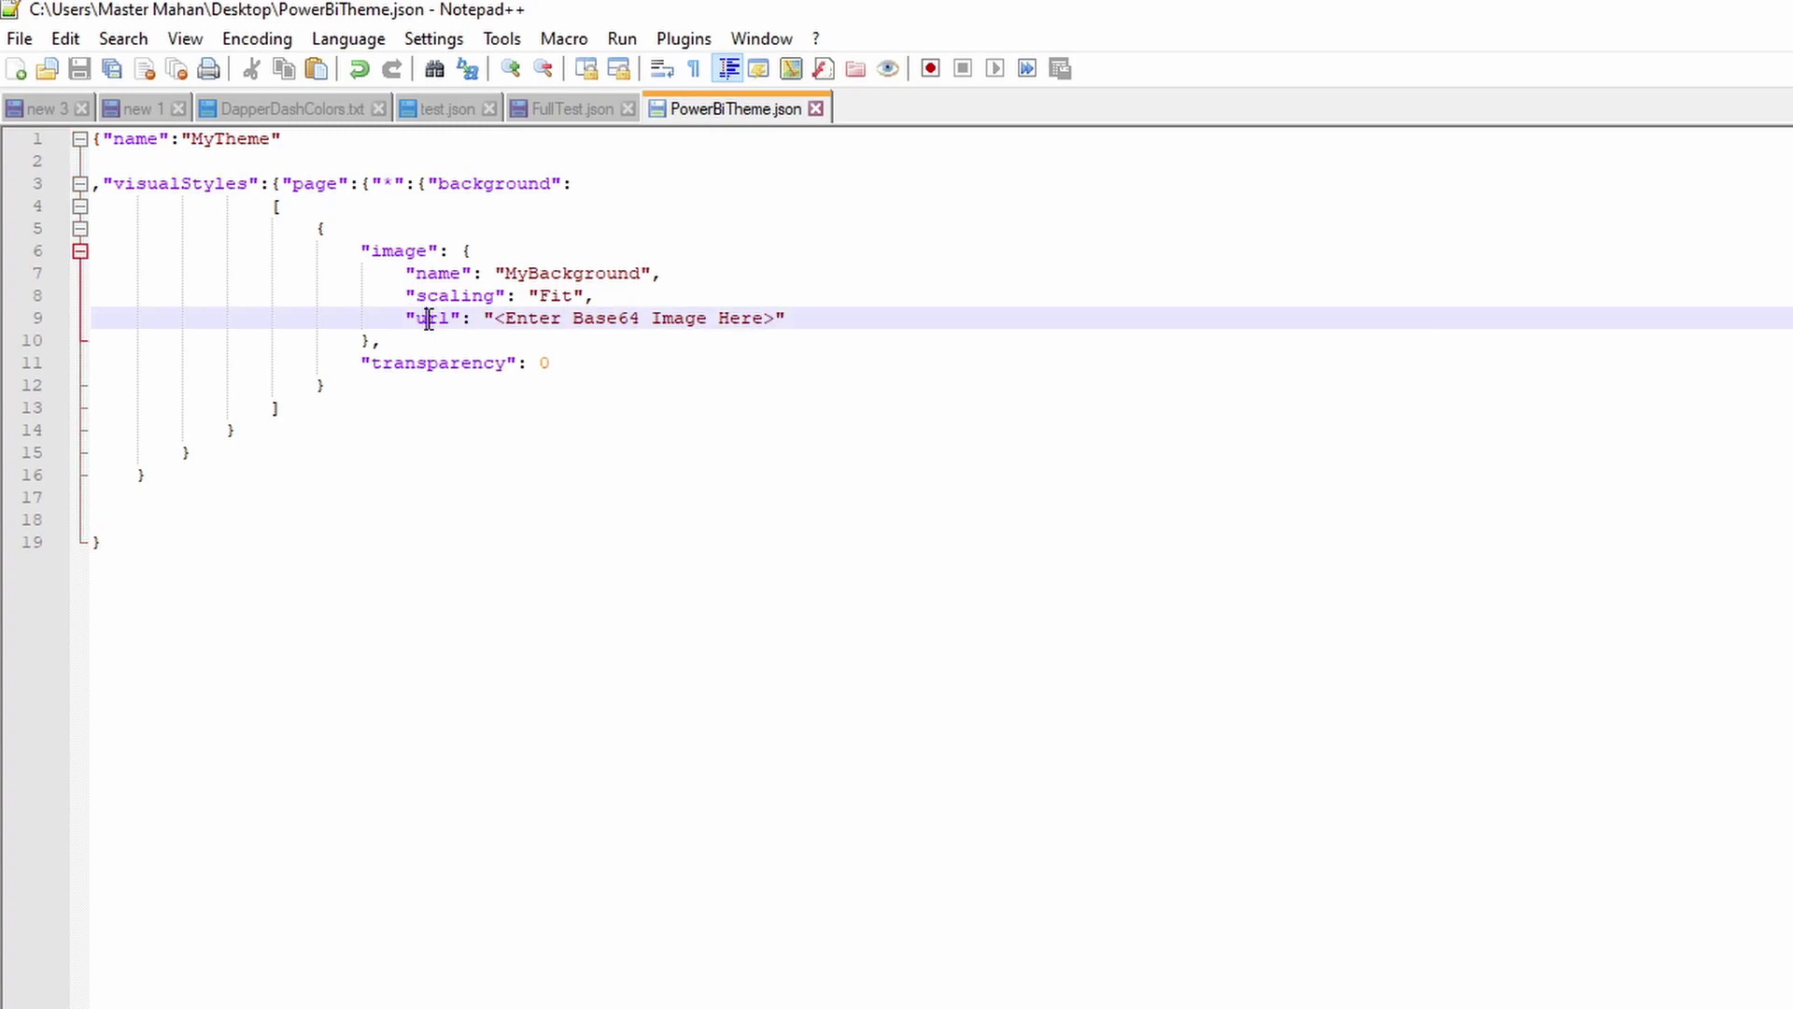
double_click(428, 320)
drag(493, 318, 776, 317)
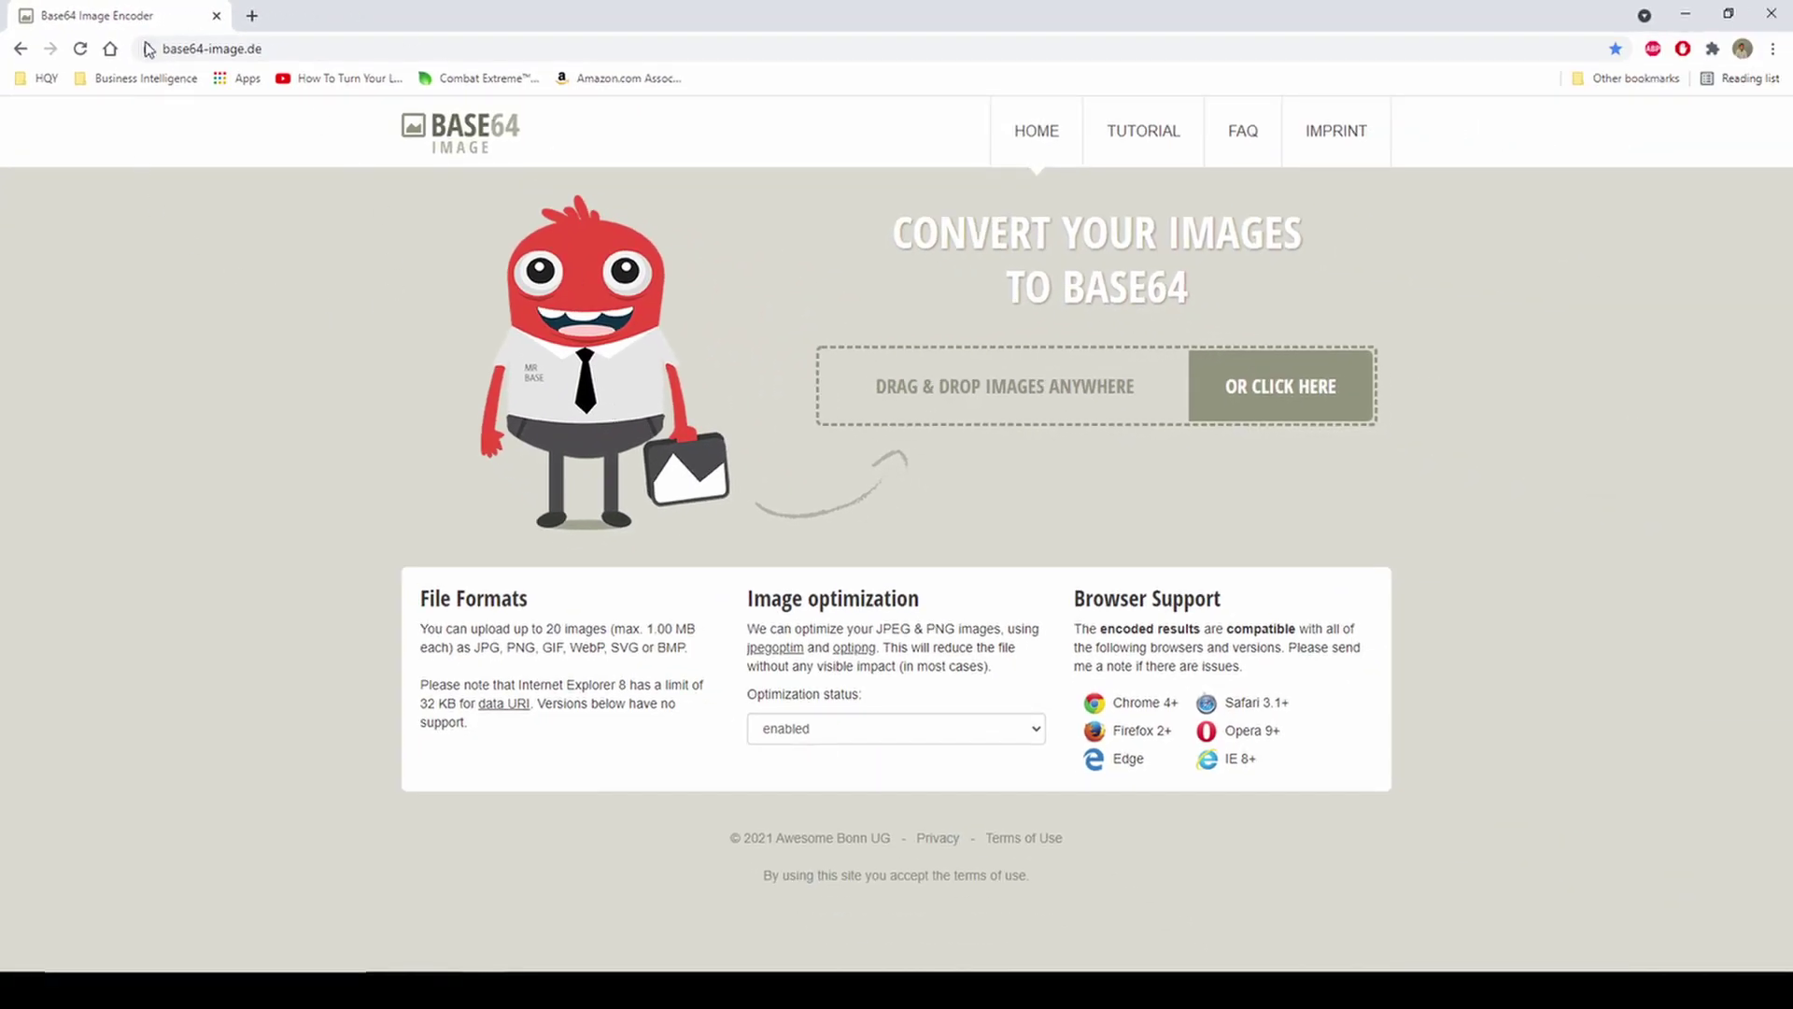
Encode PowerPointBackground.png on base64-image.de and copy its Base64 image data.
click(81, 49)
mouse_move(390, 990)
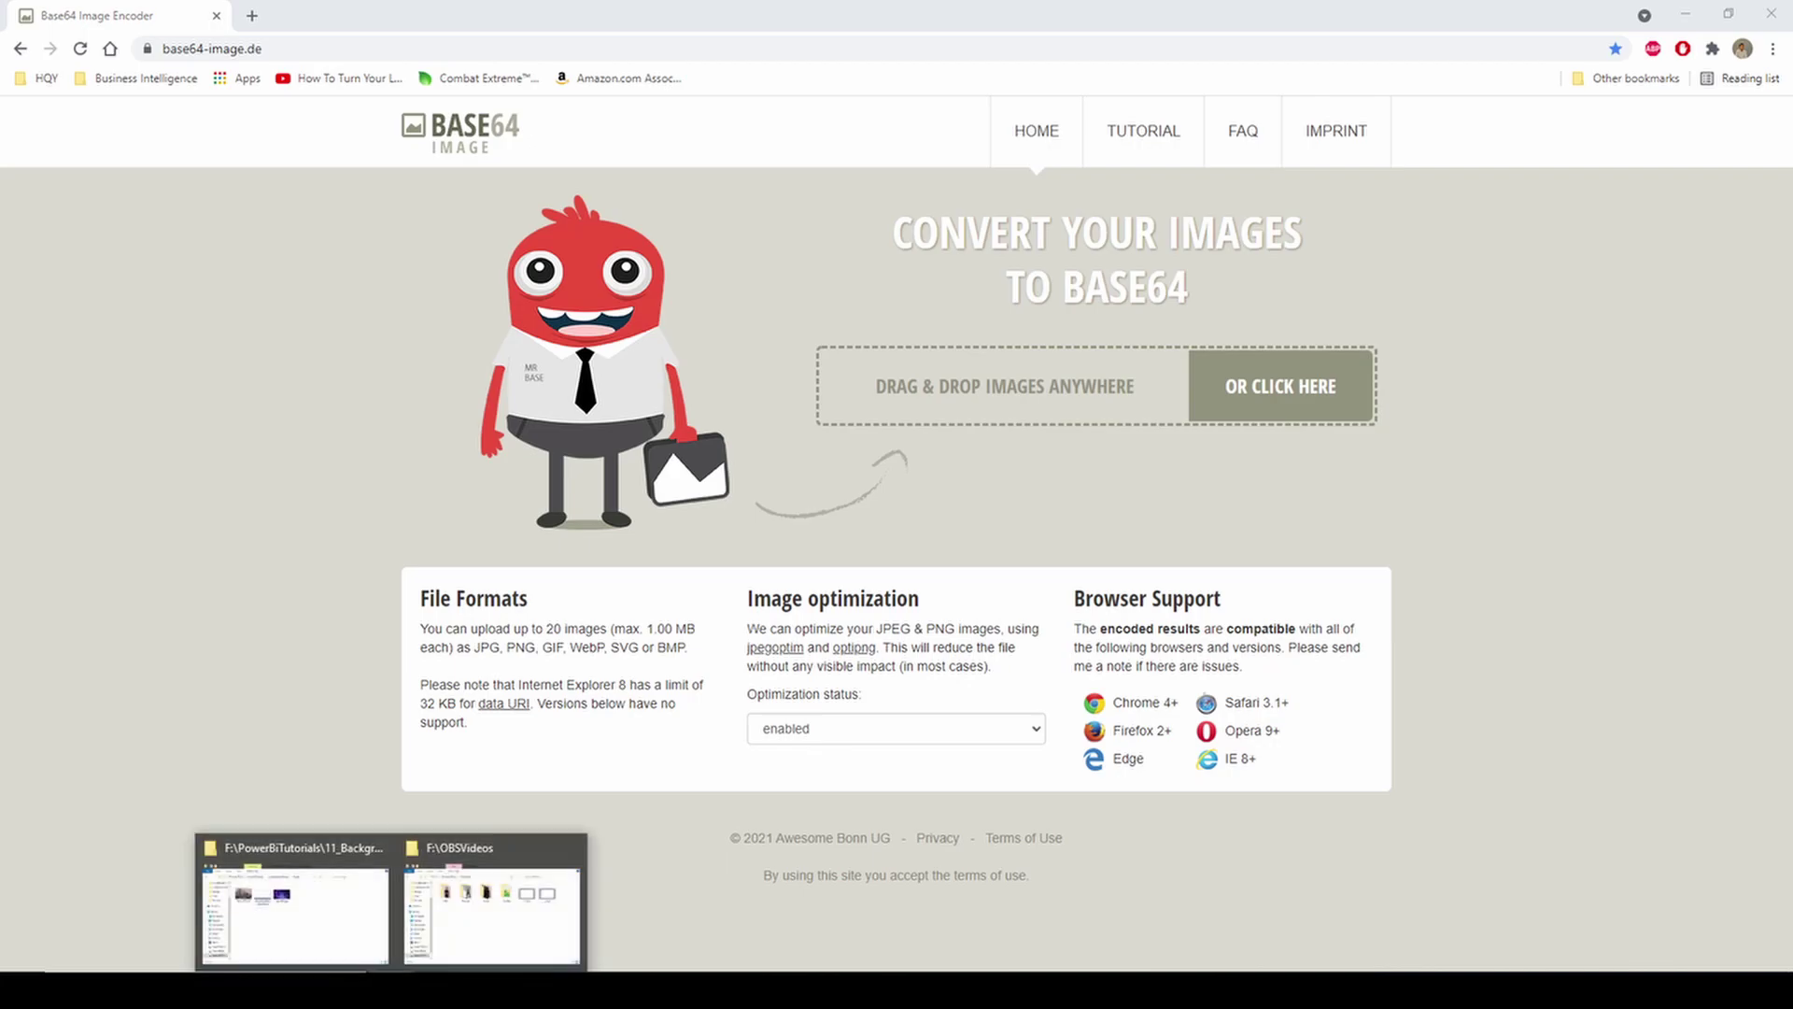
click(347, 914)
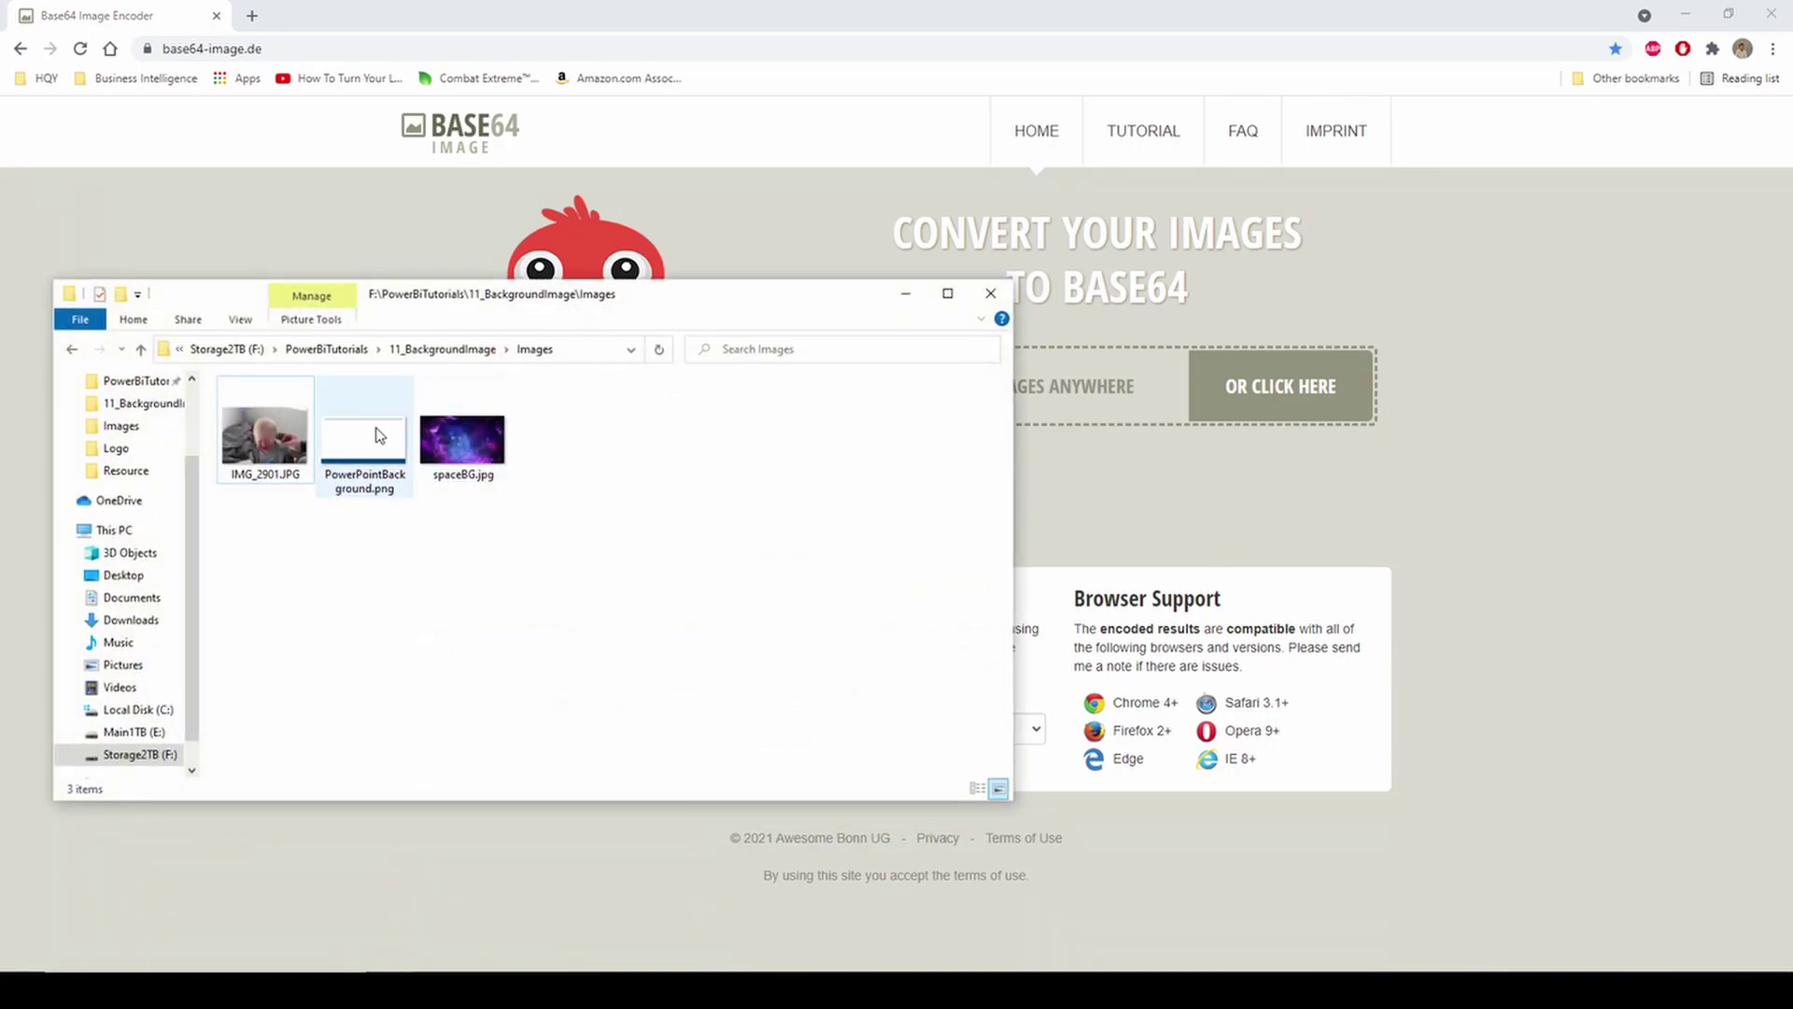
drag(360, 449, 1265, 417)
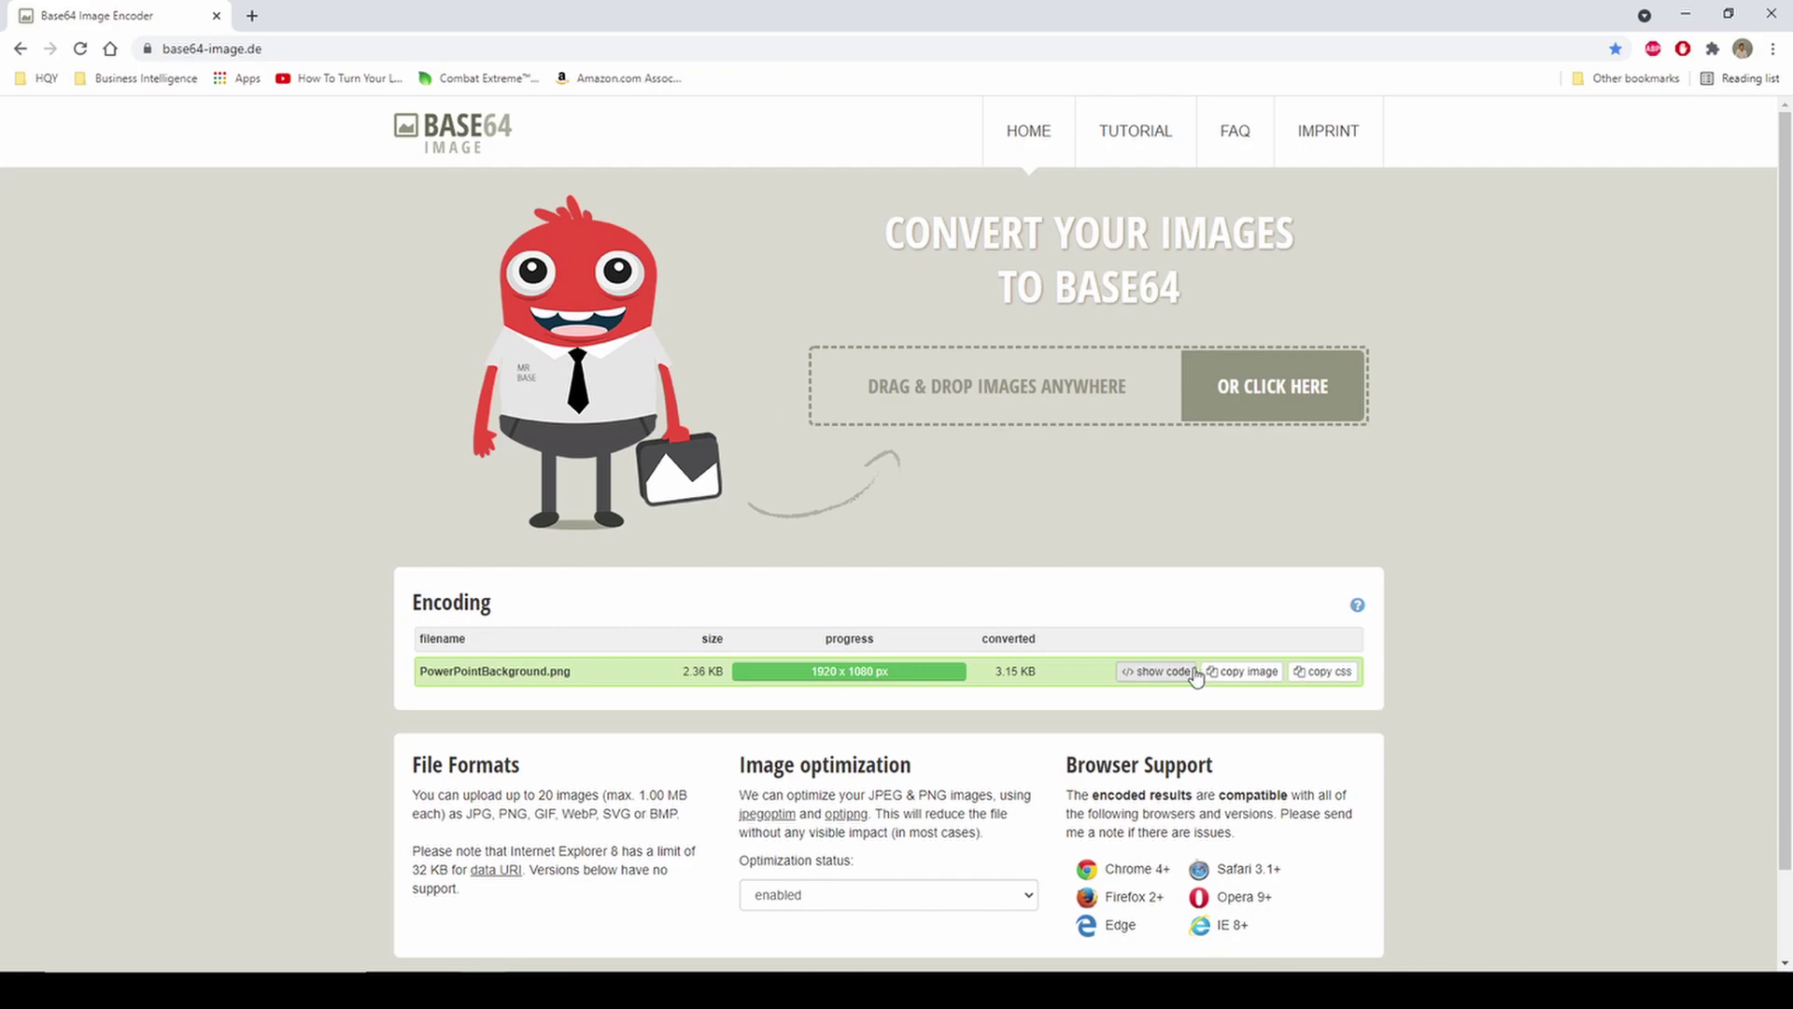
click(1248, 685)
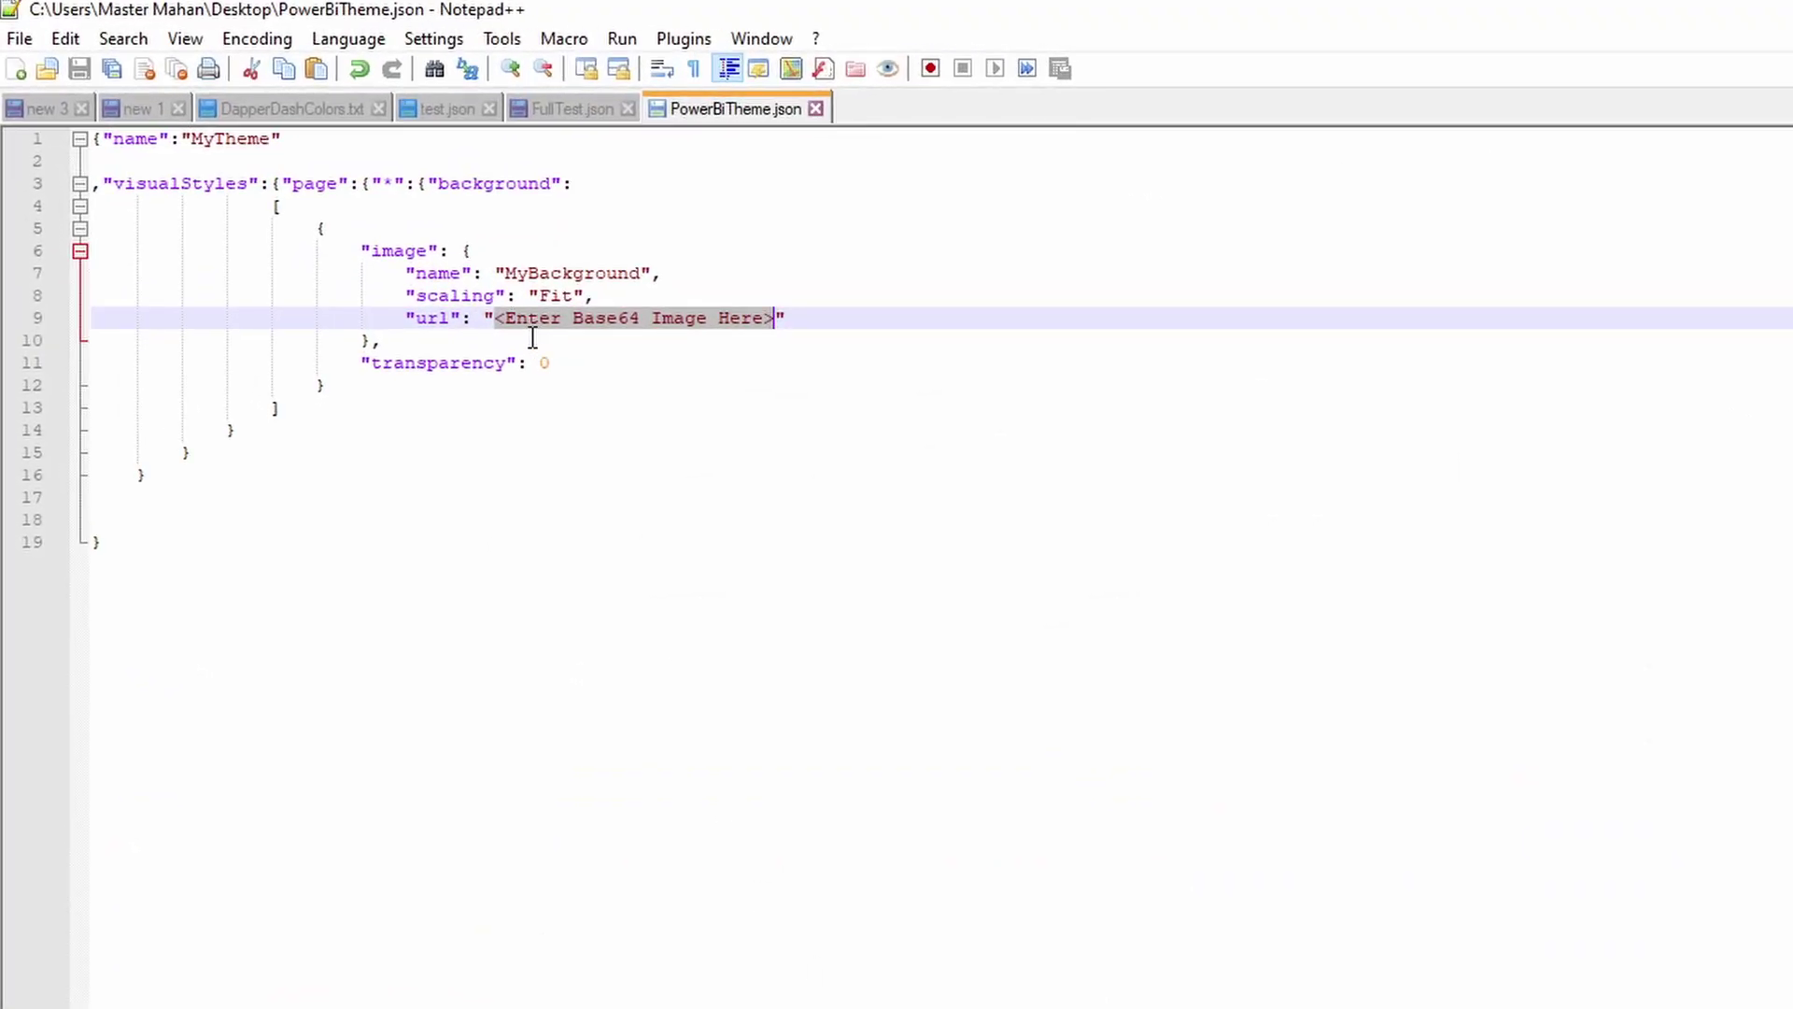
Replace the <Enter Base64 Image Here> url placeholder with the copied Base64 data and save.
click(523, 331)
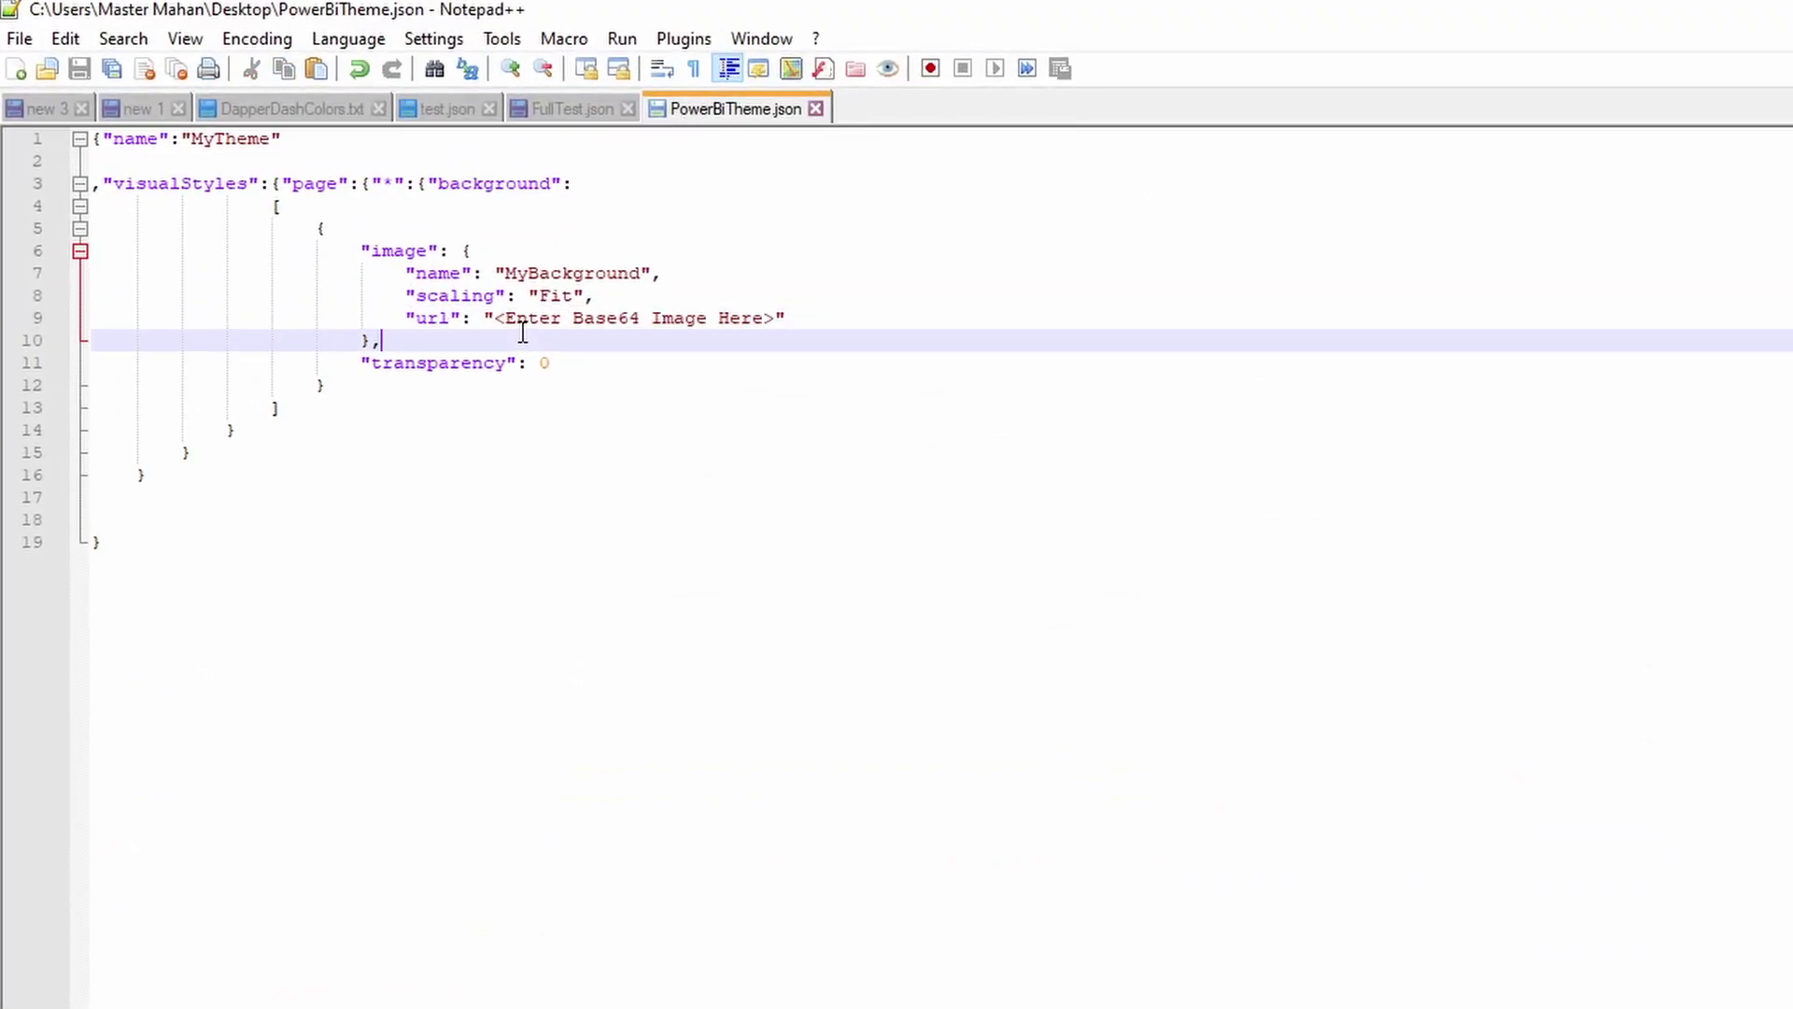
drag(494, 318, 775, 317)
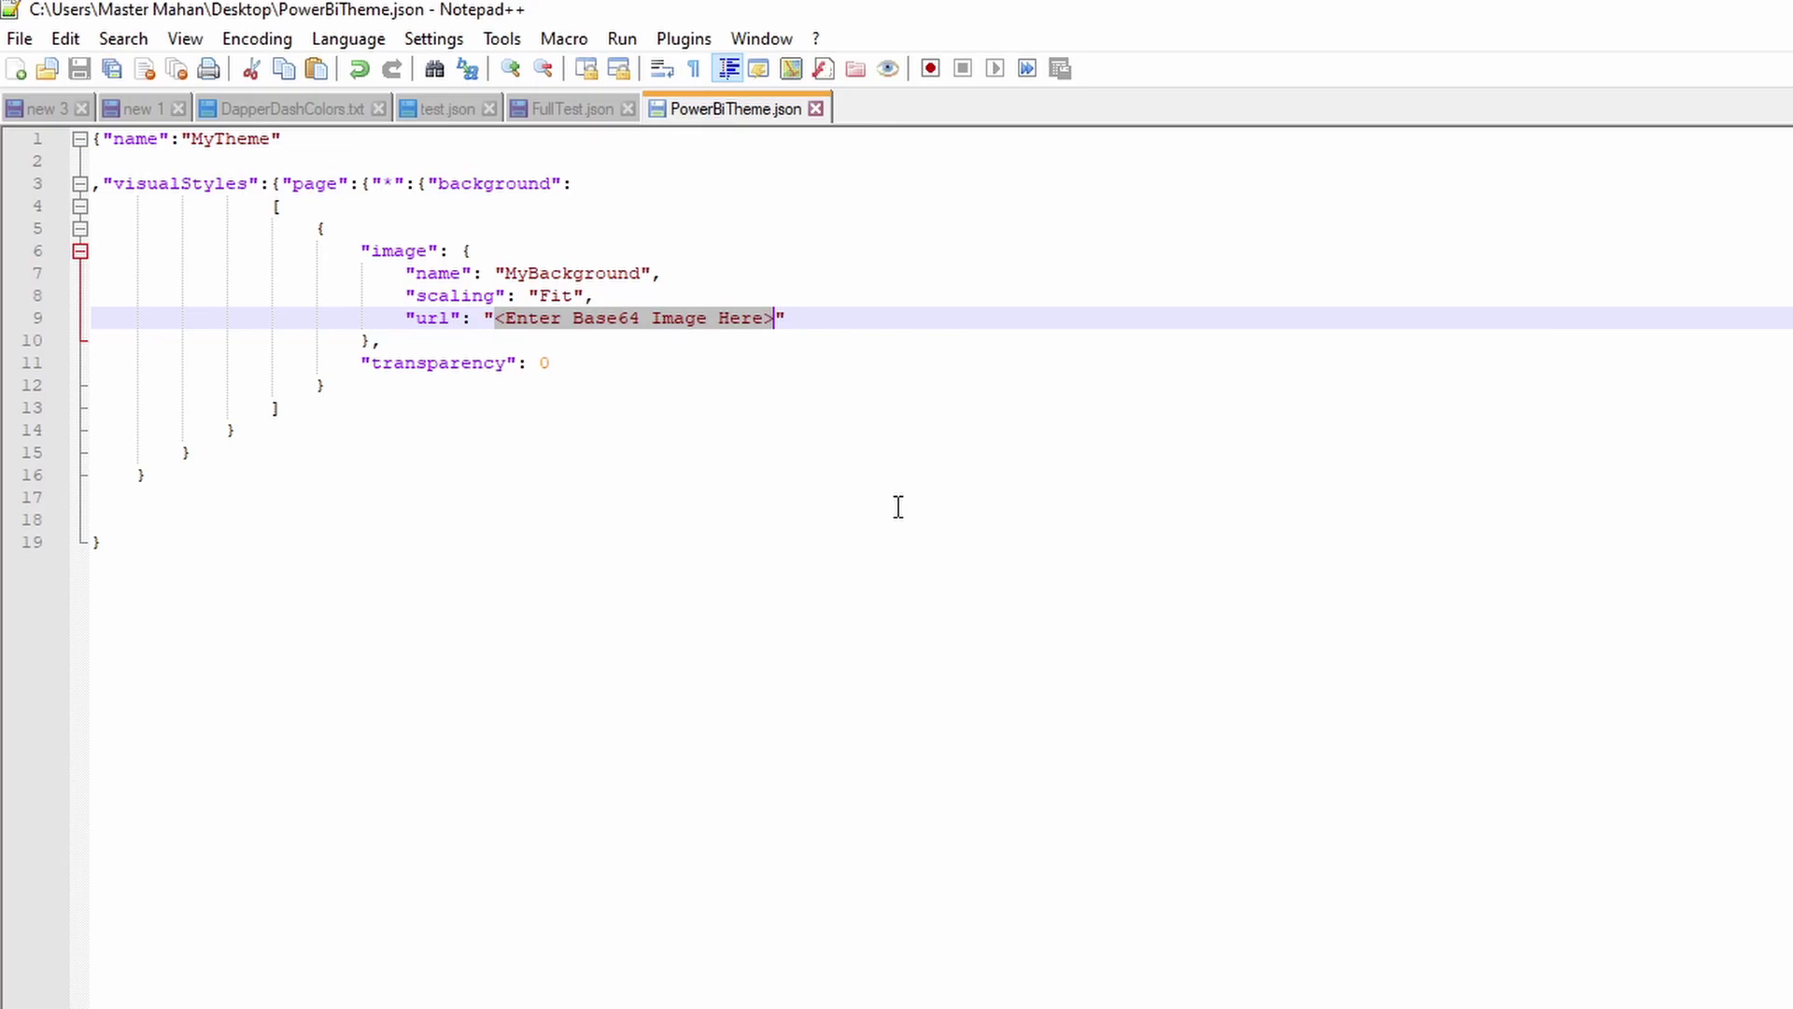
key(ctrl+v)
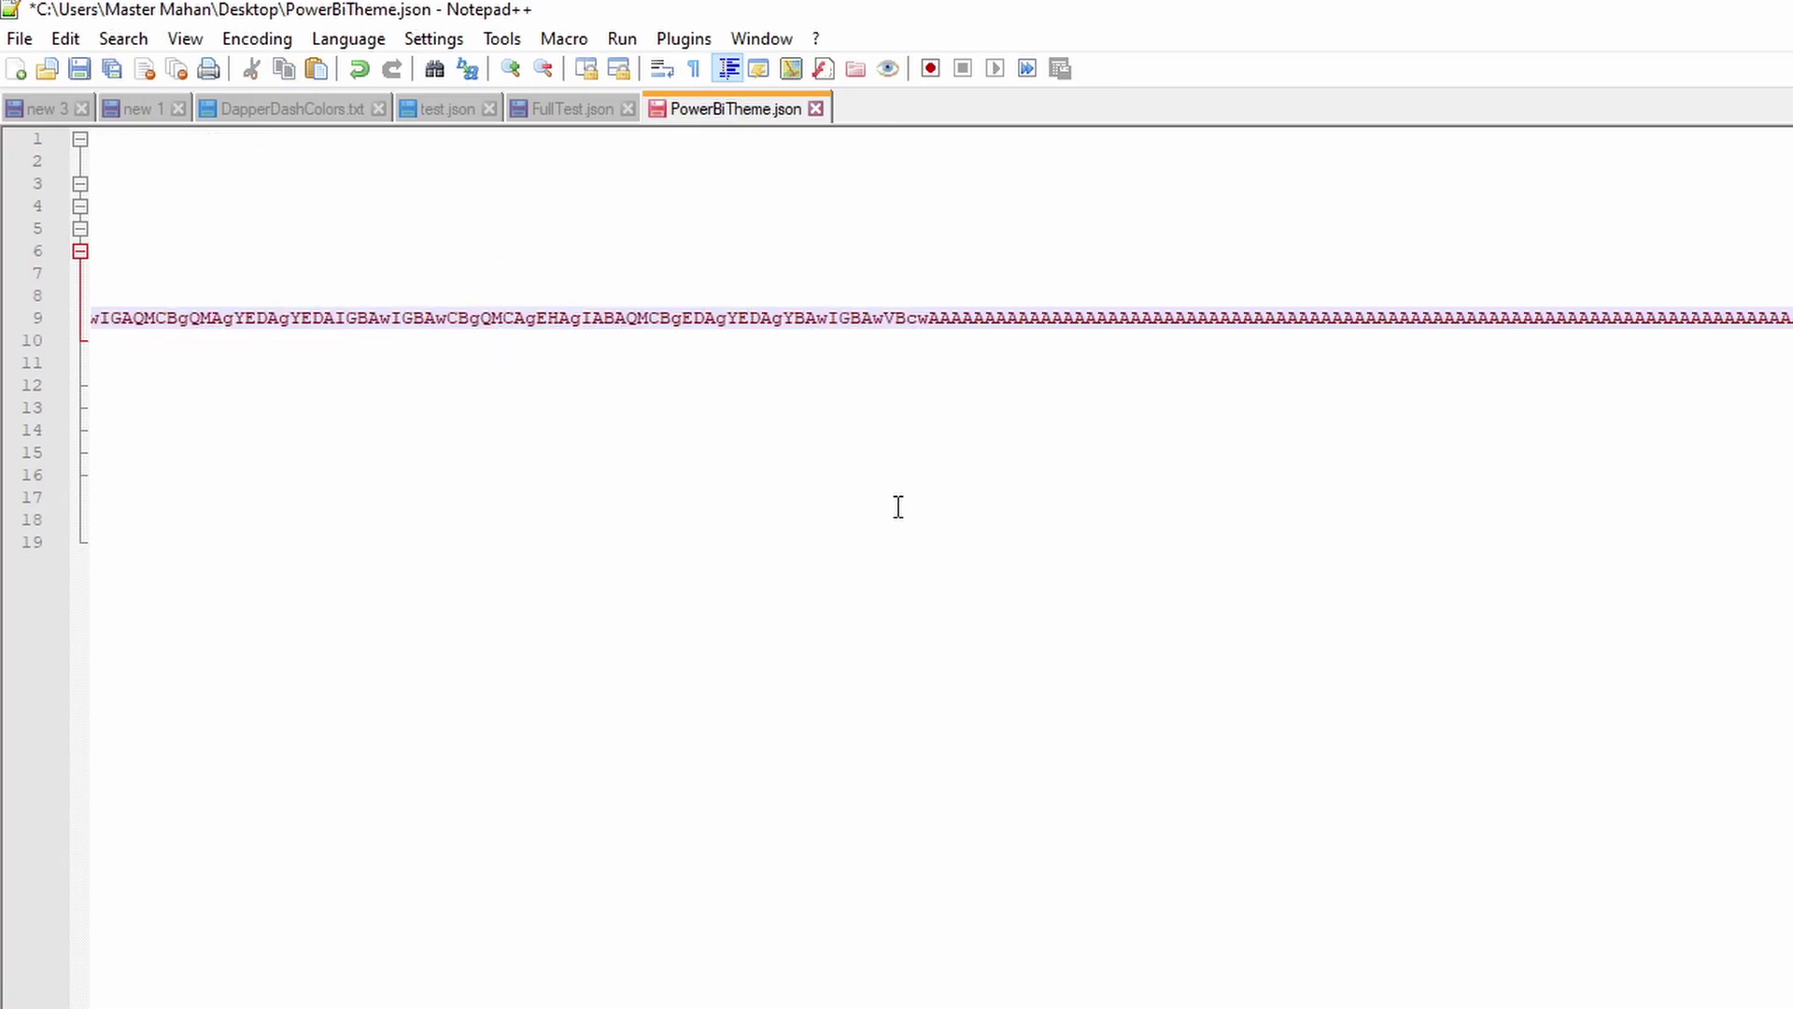
key(Home)
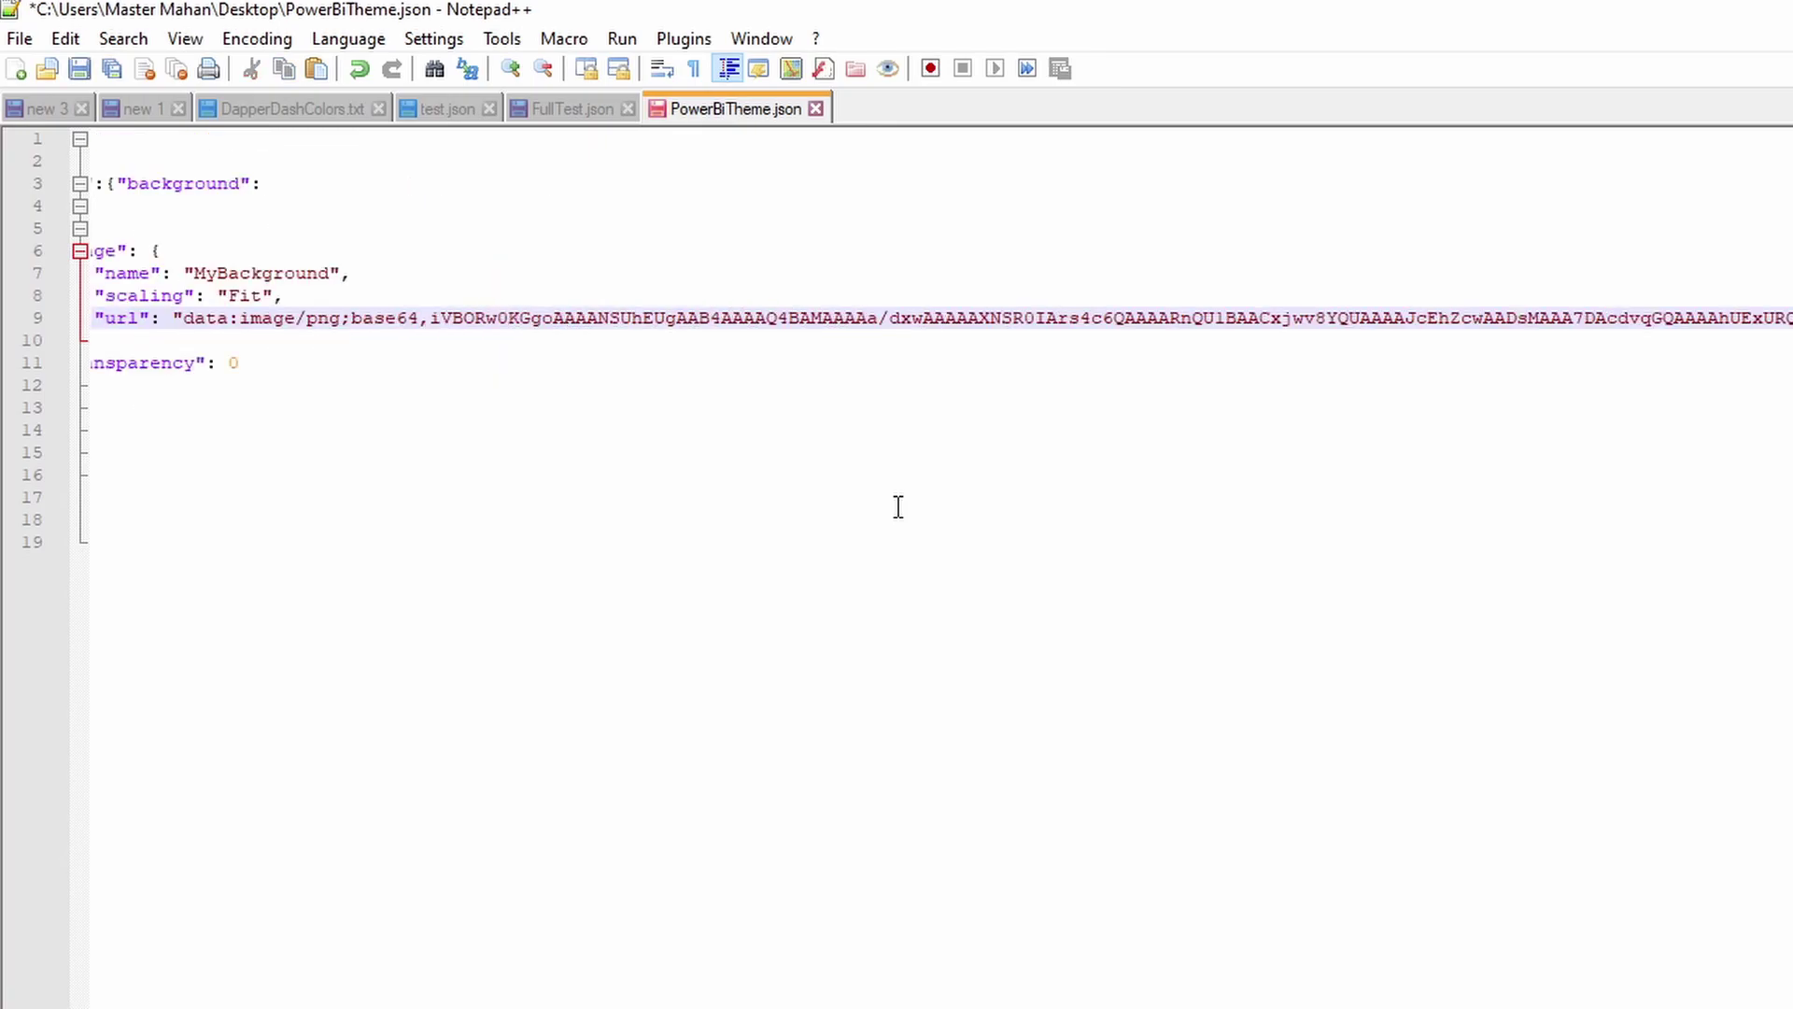
key(ctrl+Home)
key(ctrl+s)
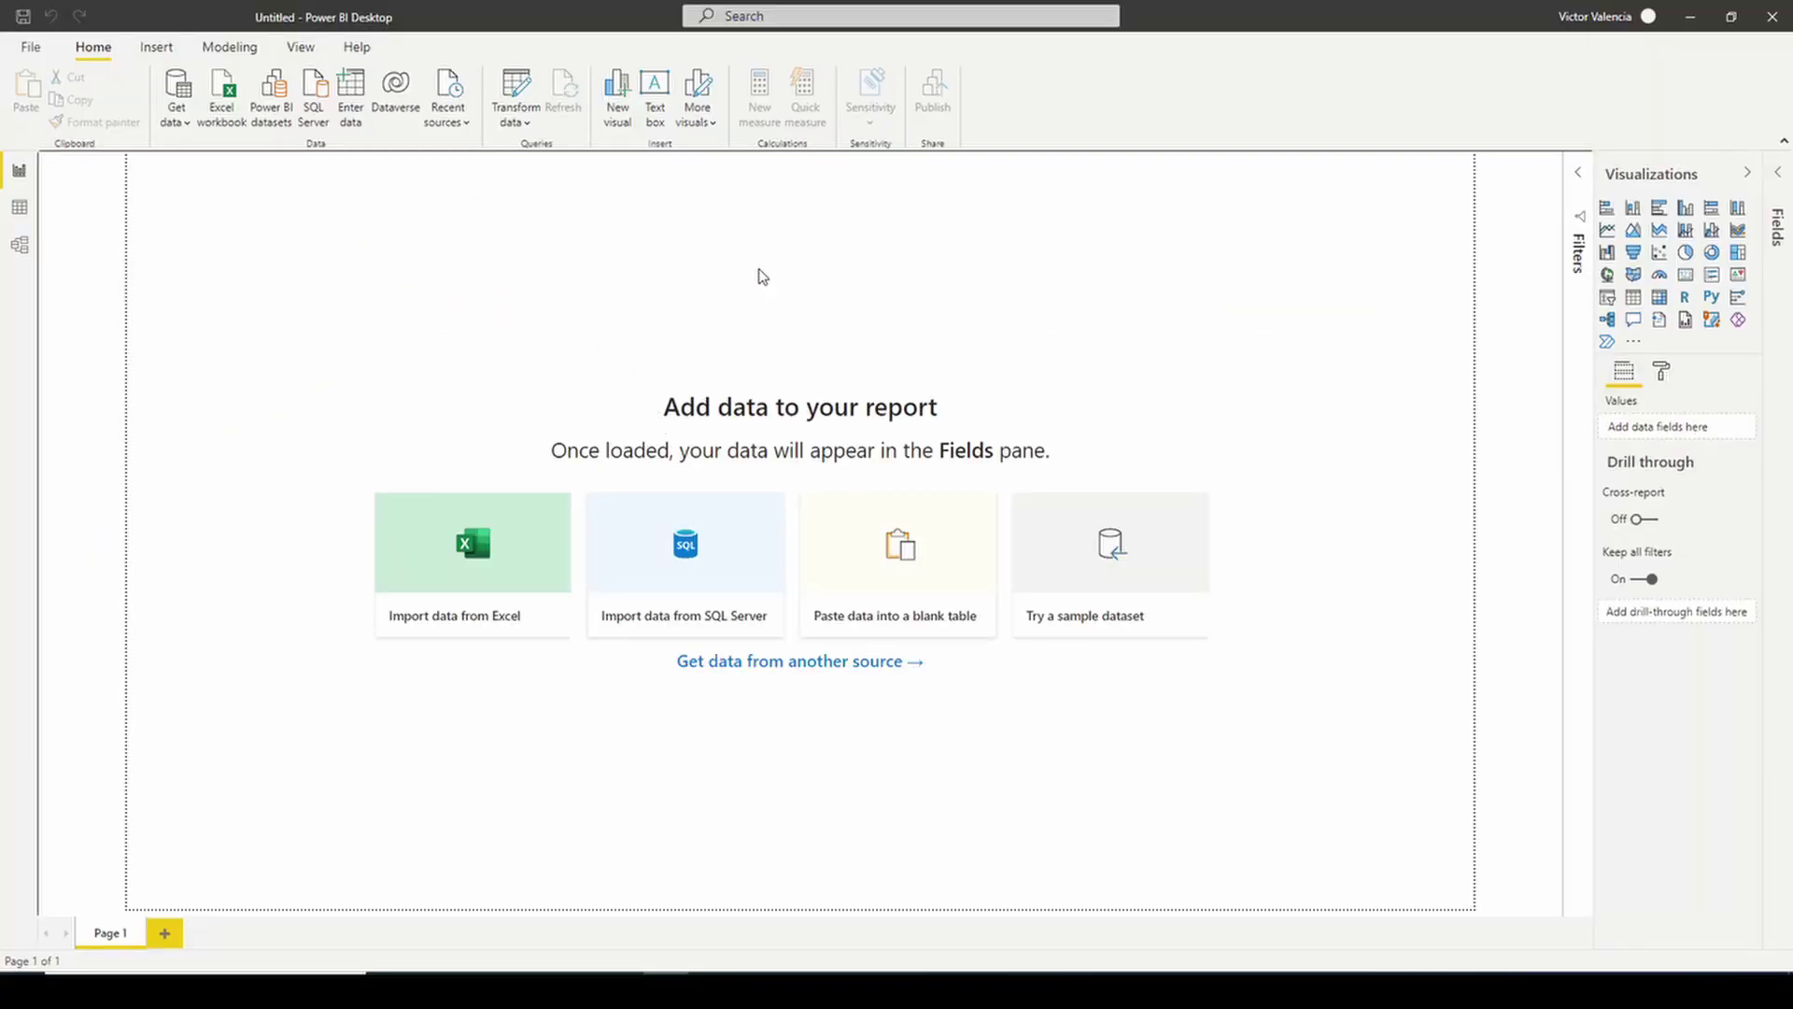
Import PowerBiTheme.json from the Desktop through View > Themes > Browse for themes.
click(301, 46)
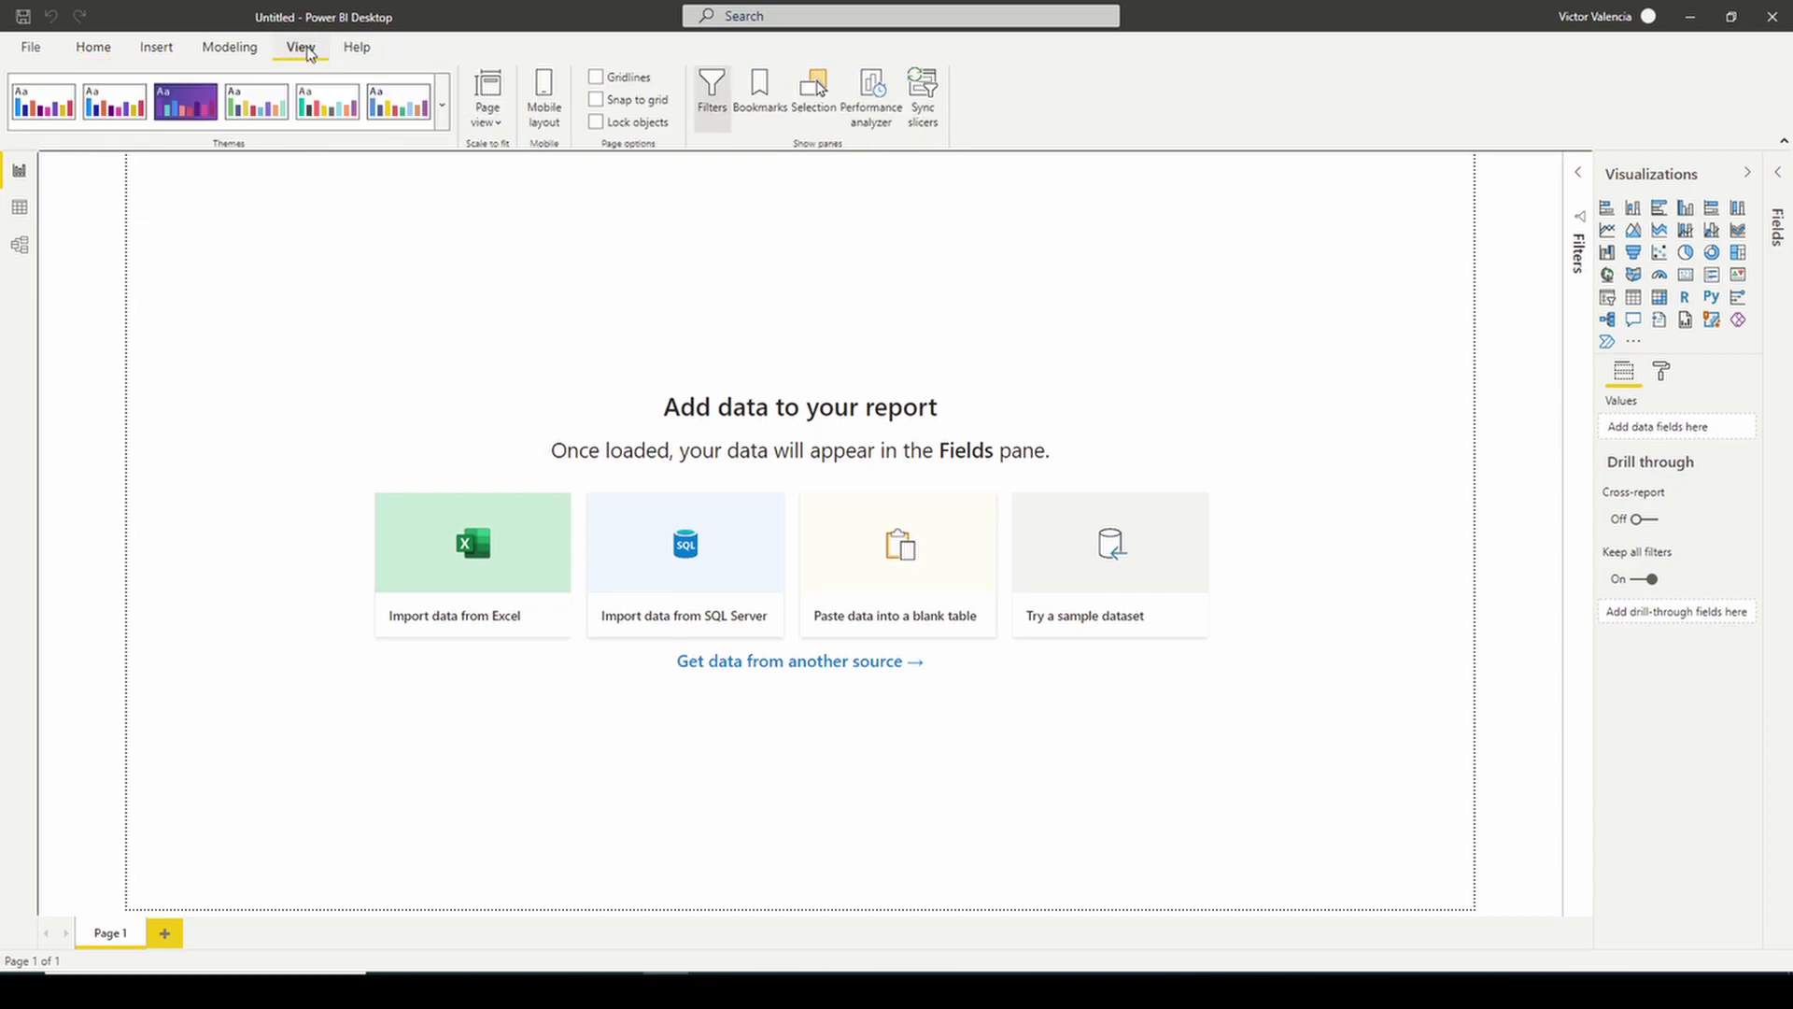
click(443, 105)
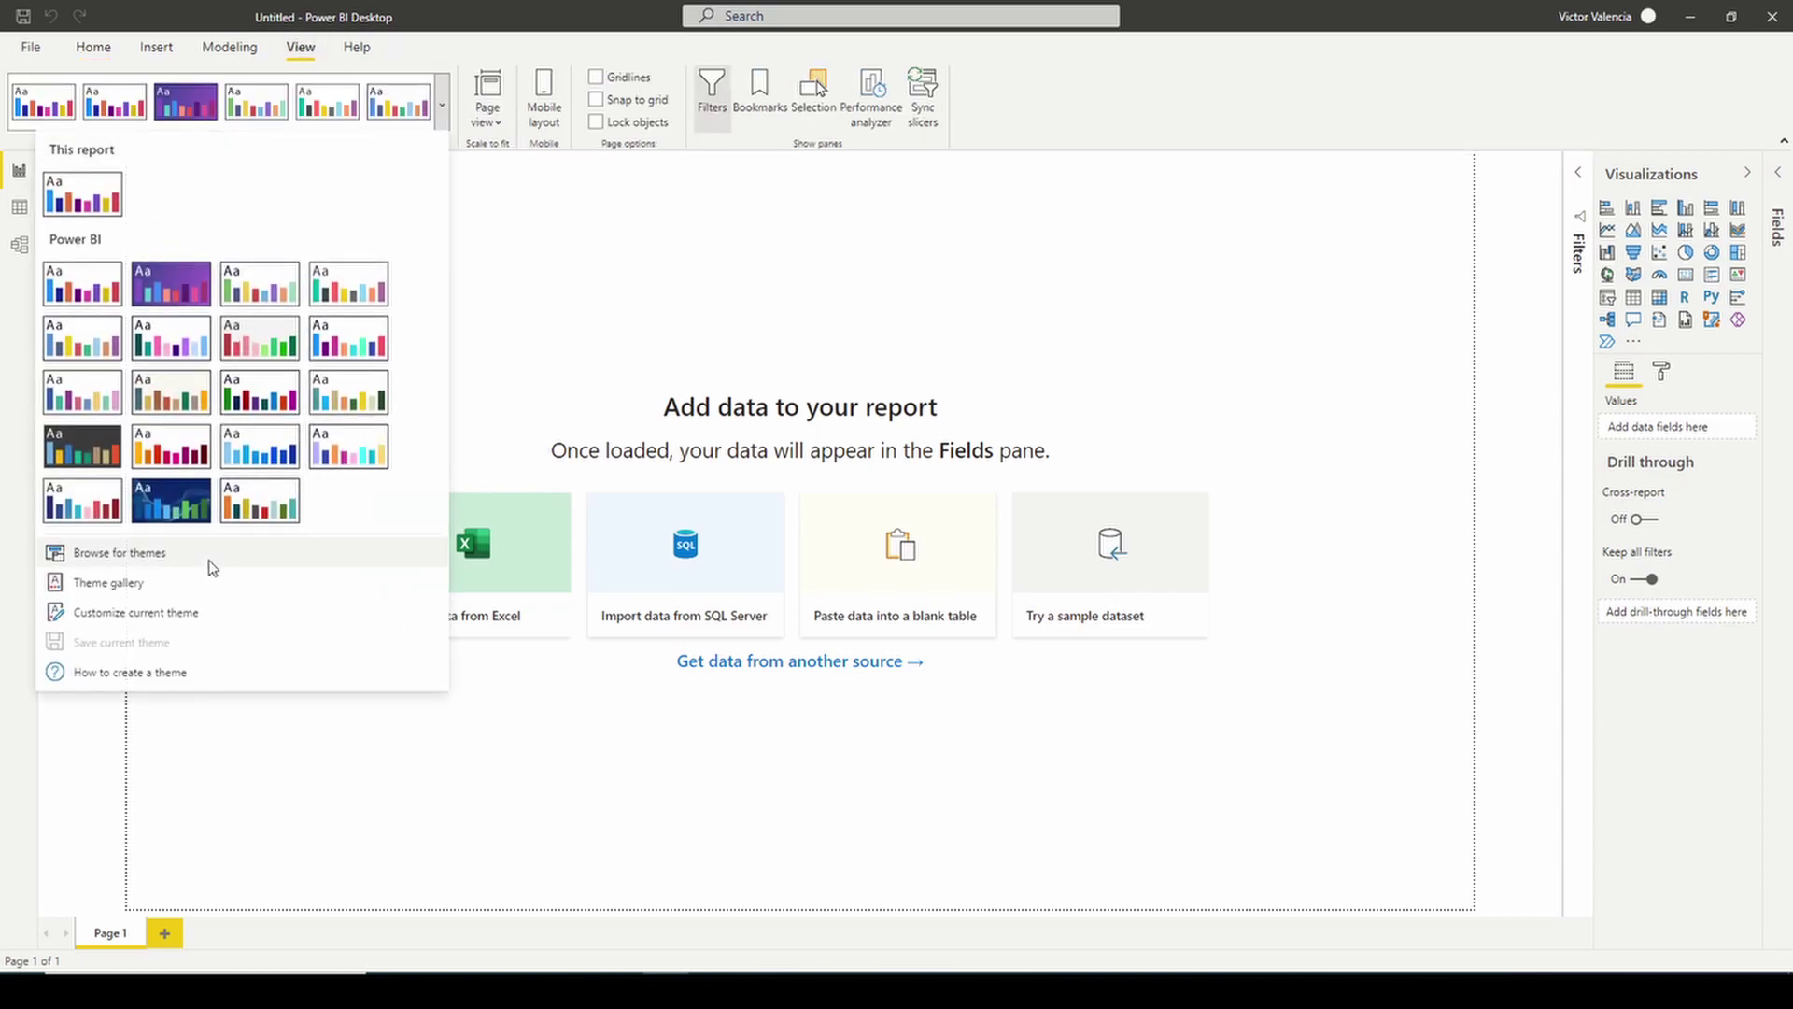
click(162, 561)
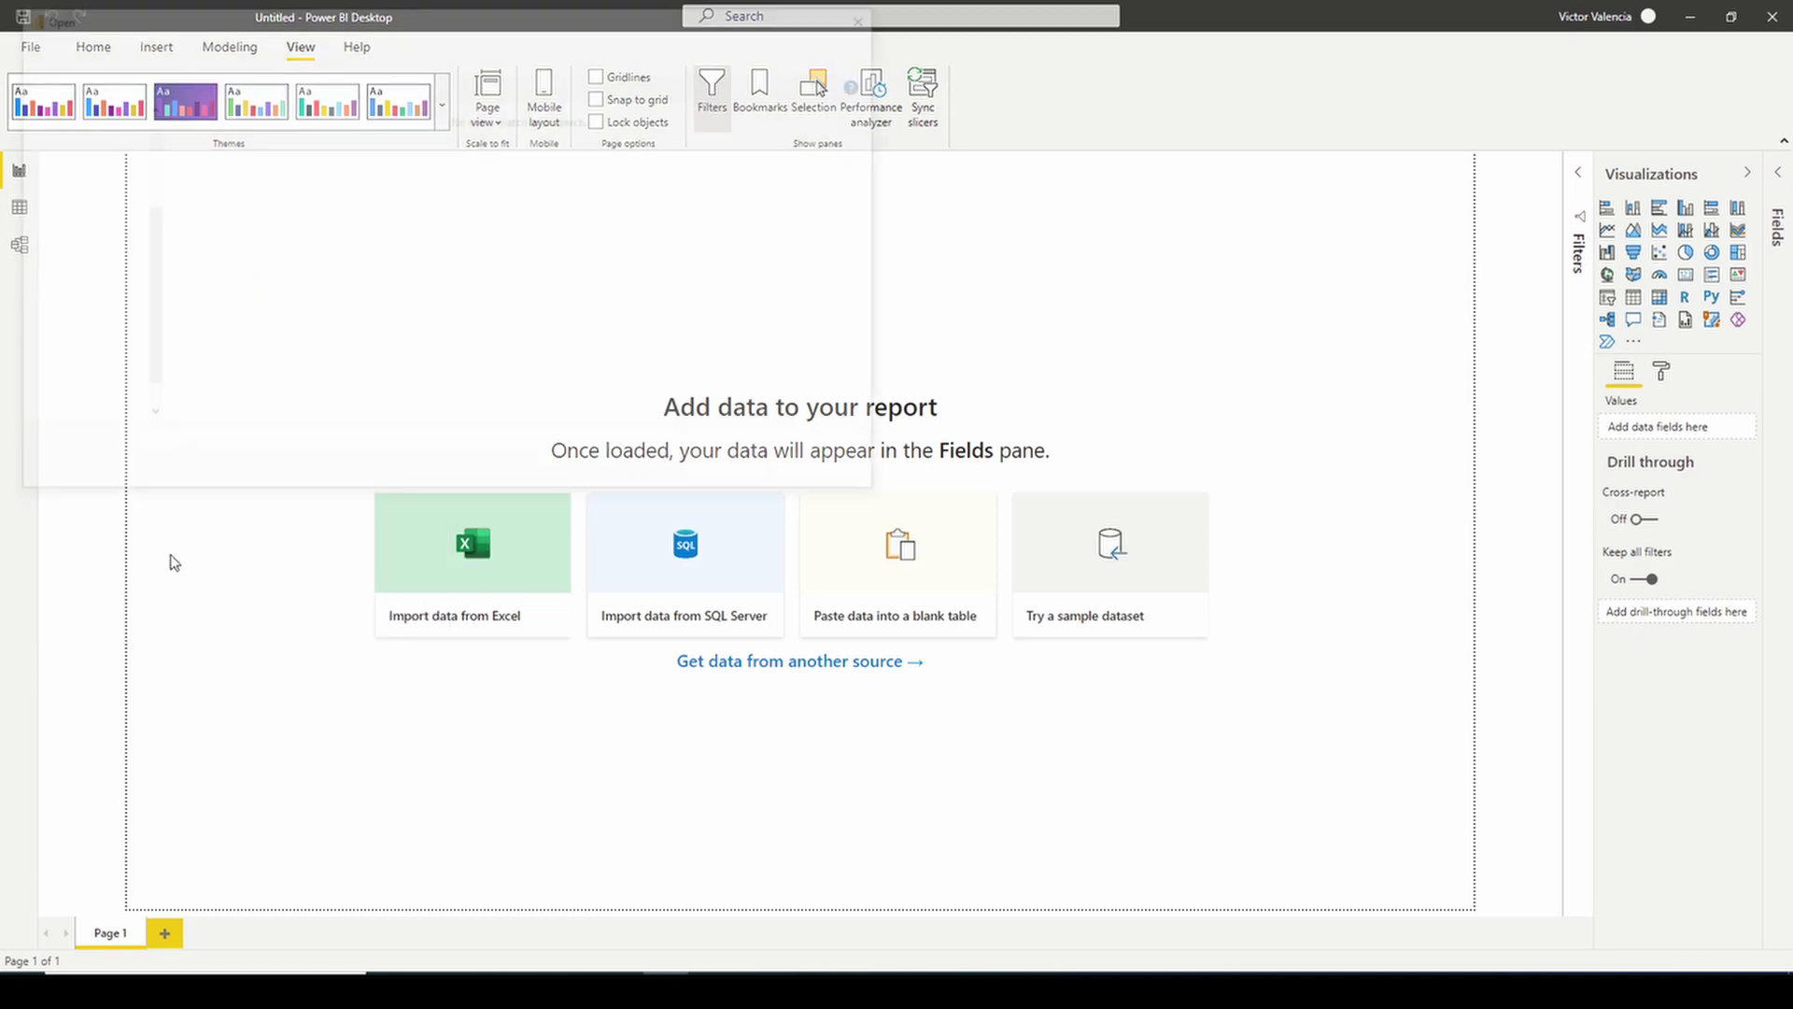
click(94, 240)
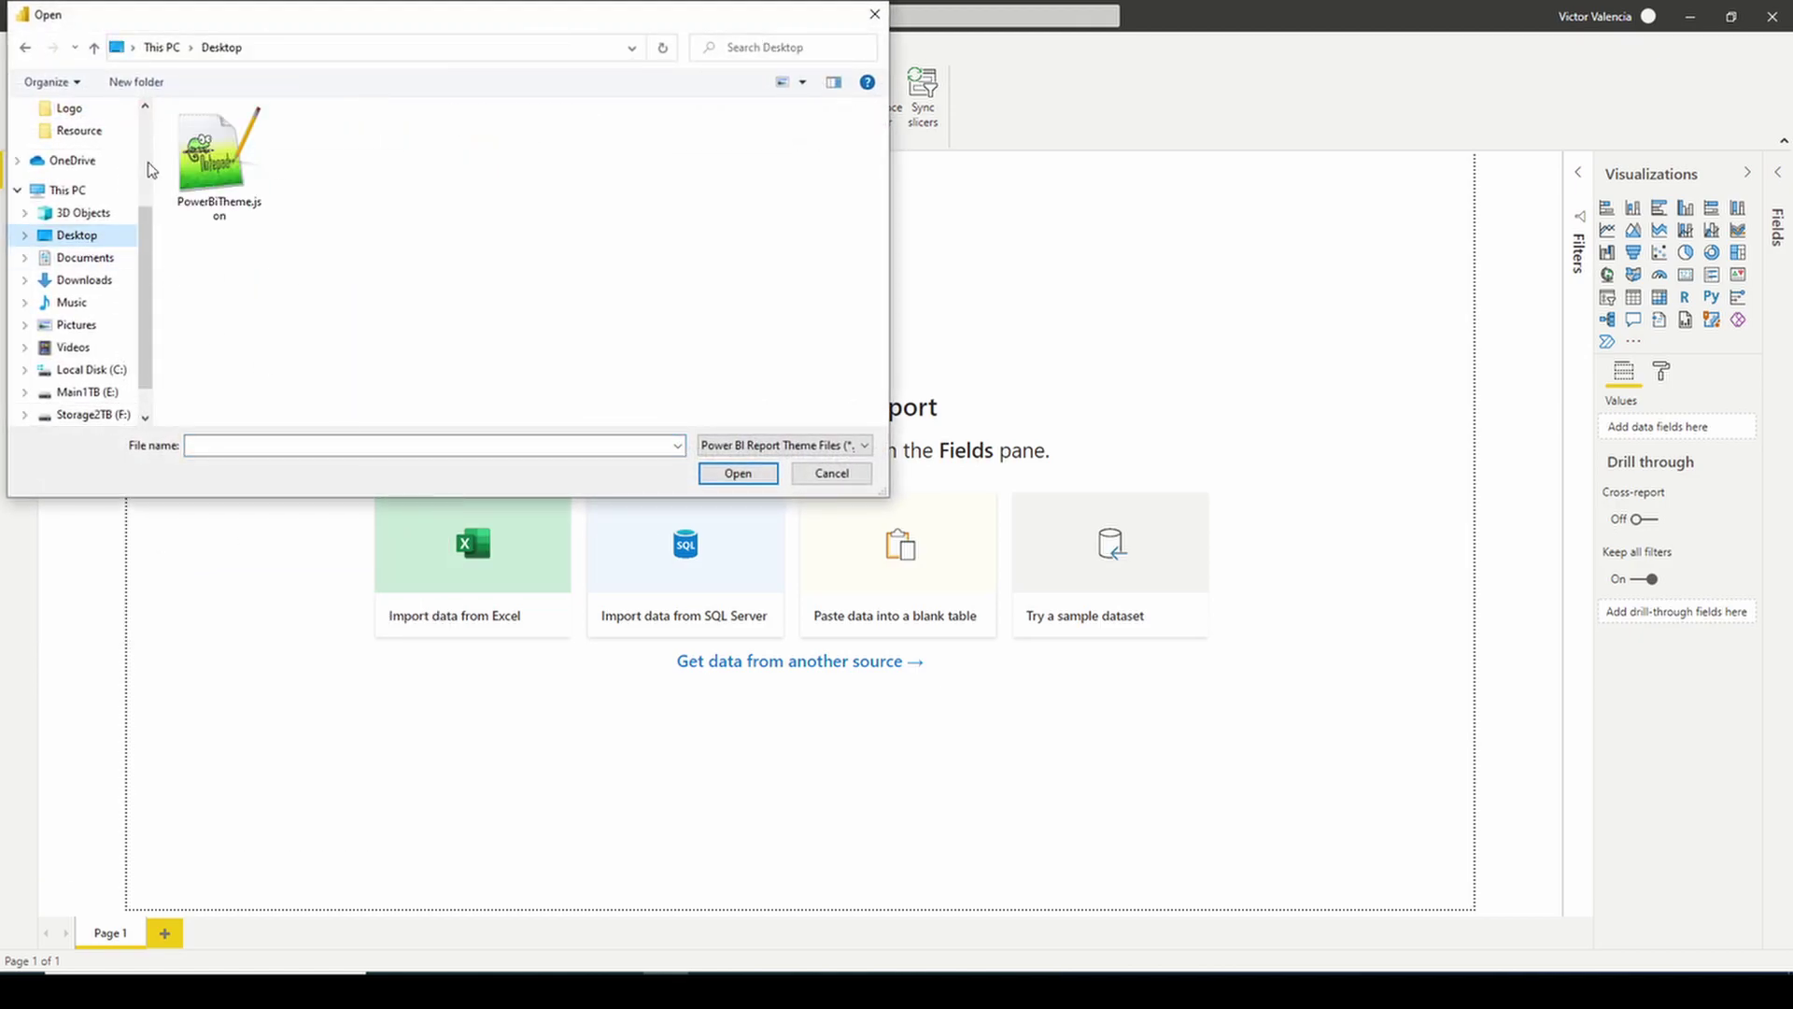
click(223, 177)
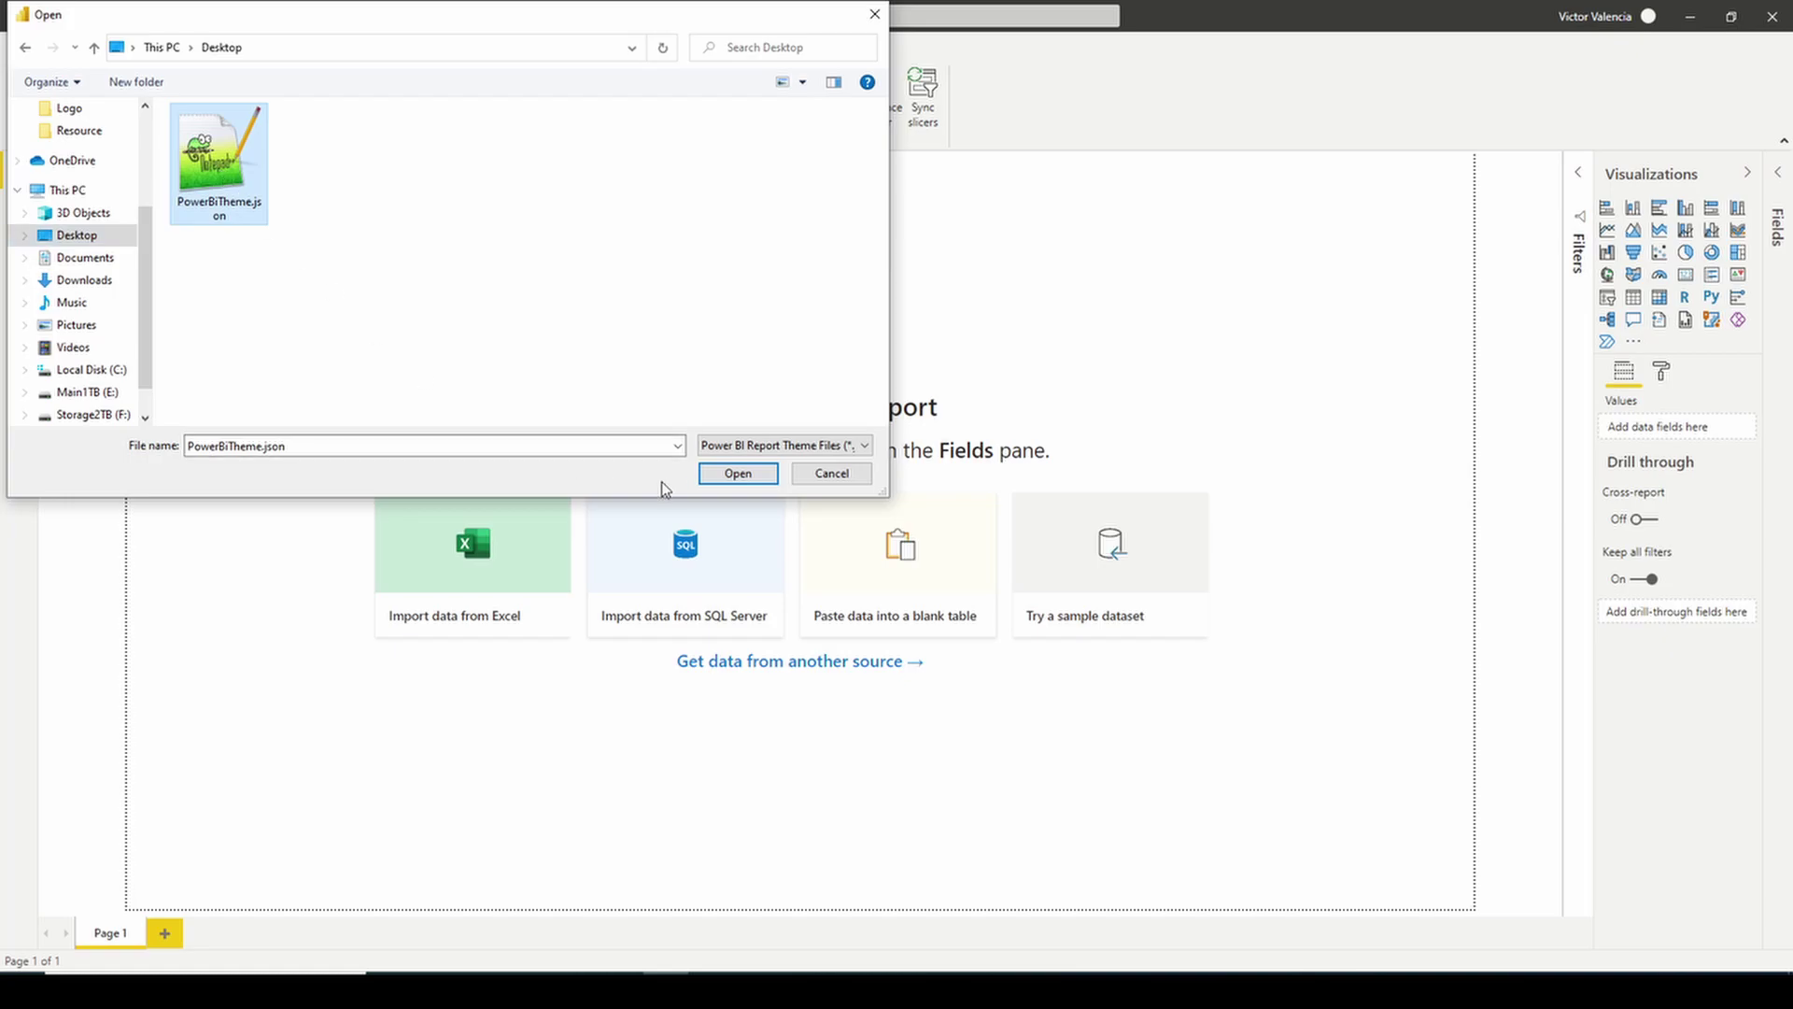
click(737, 474)
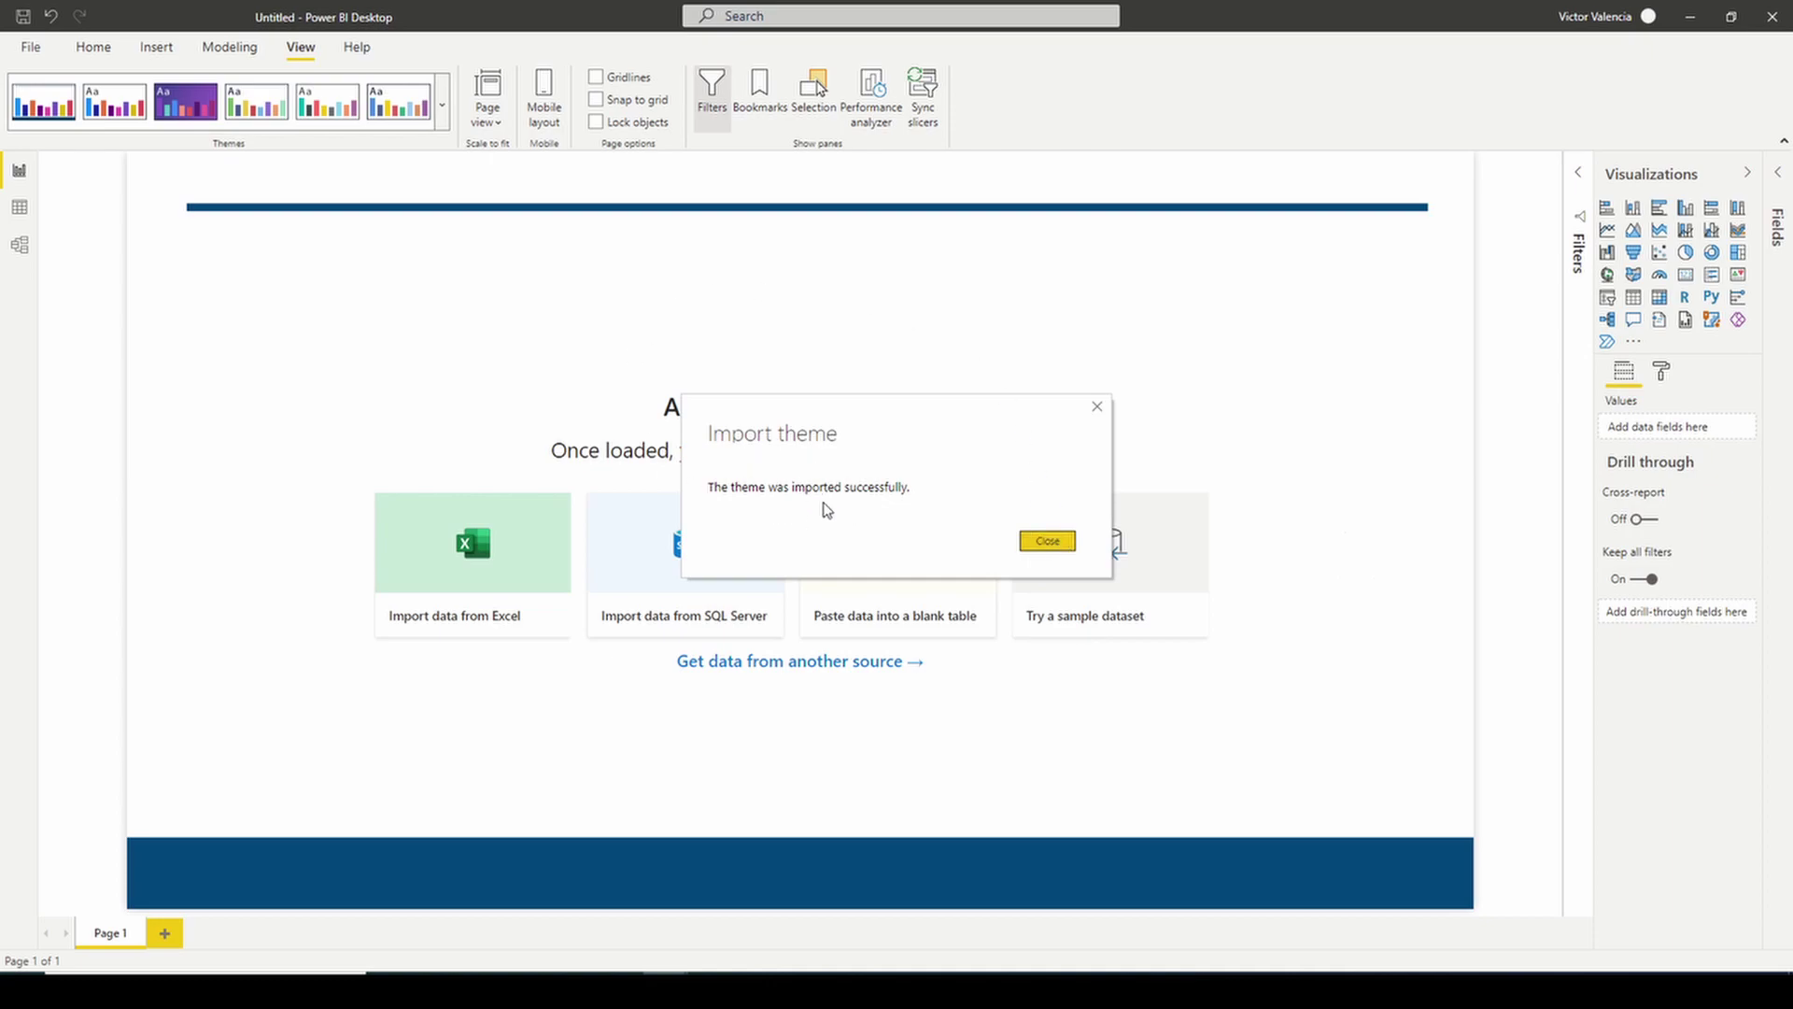
Dismiss the import message, place an empty table on Page 1, and add a themed Page 2.
click(1048, 542)
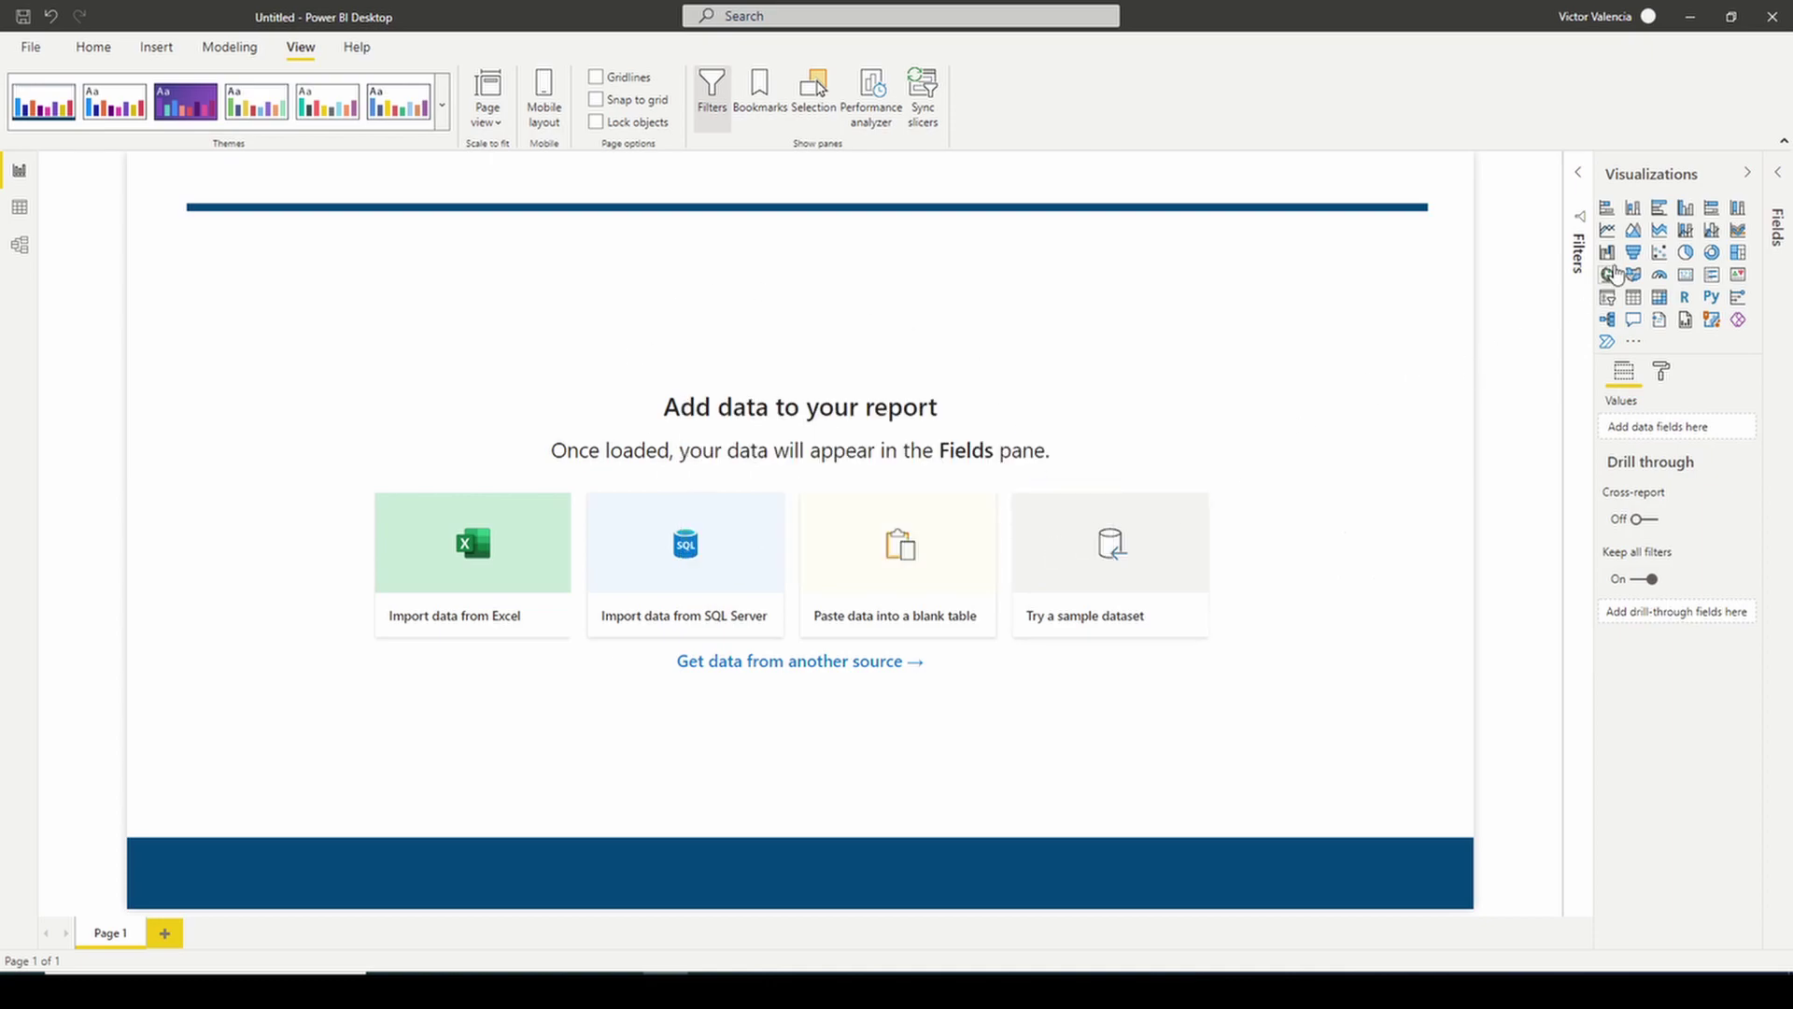
click(1634, 297)
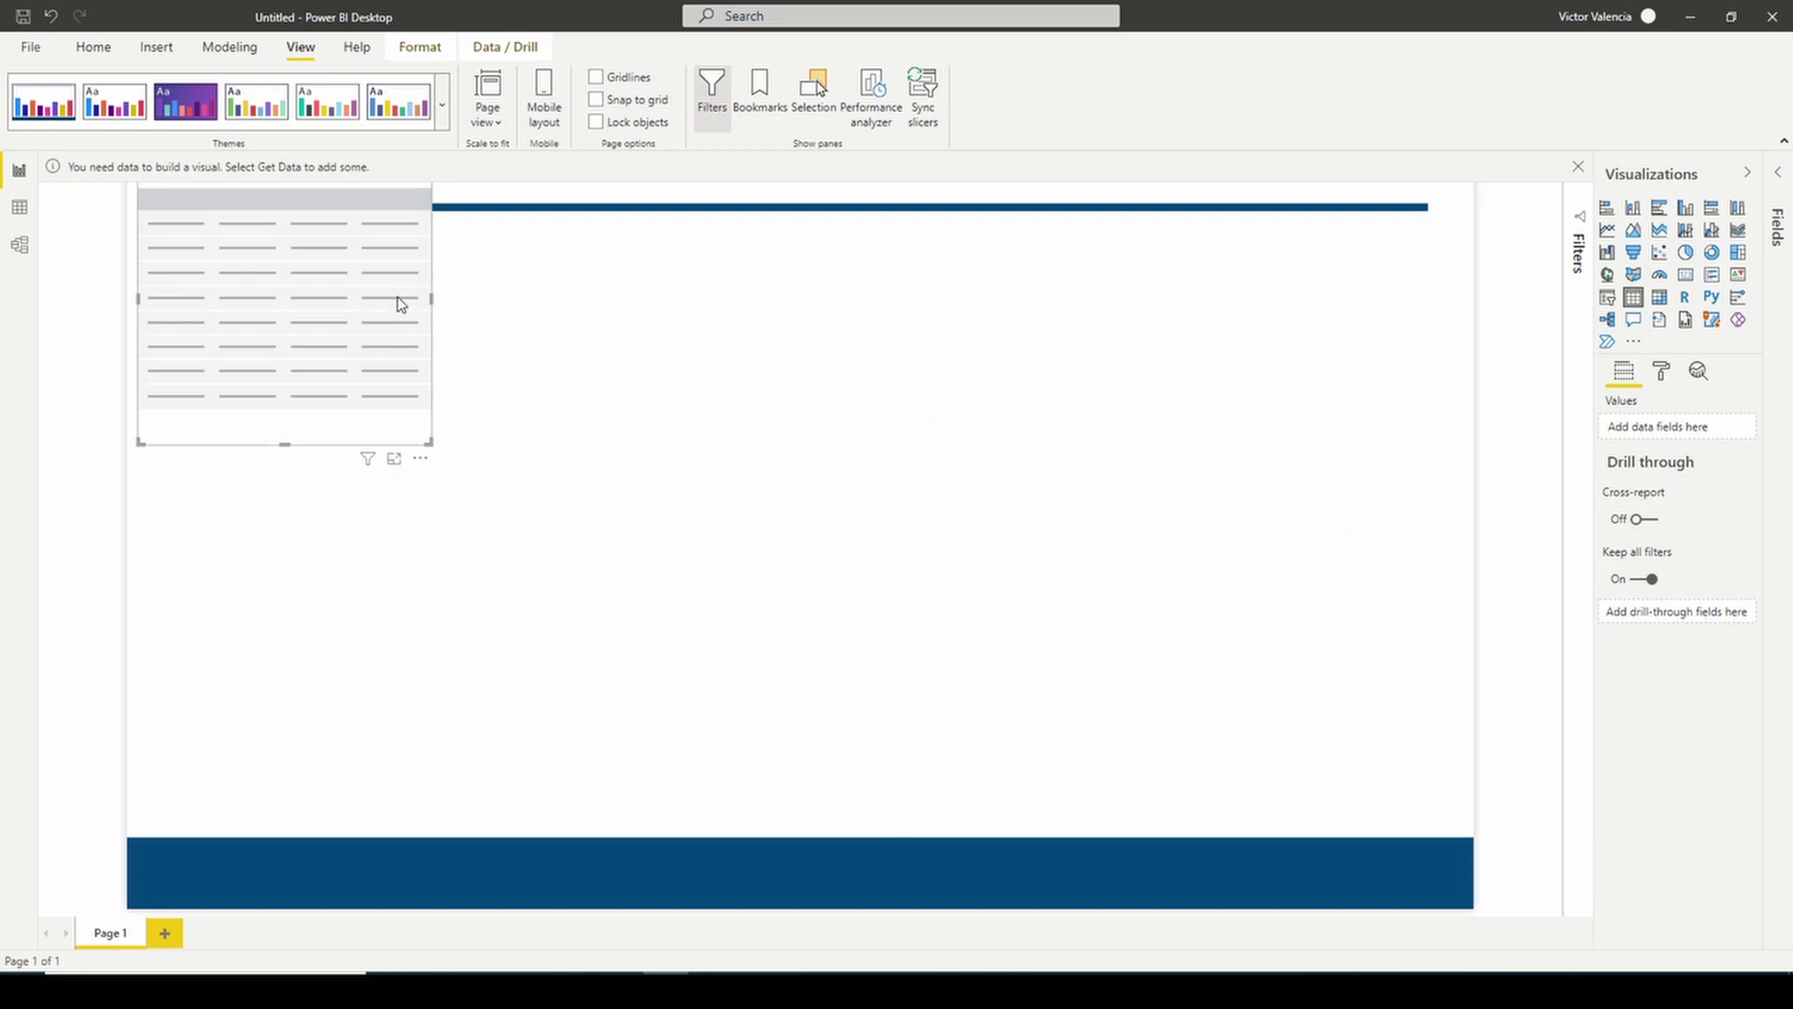
drag(400, 304, 544, 433)
click(841, 384)
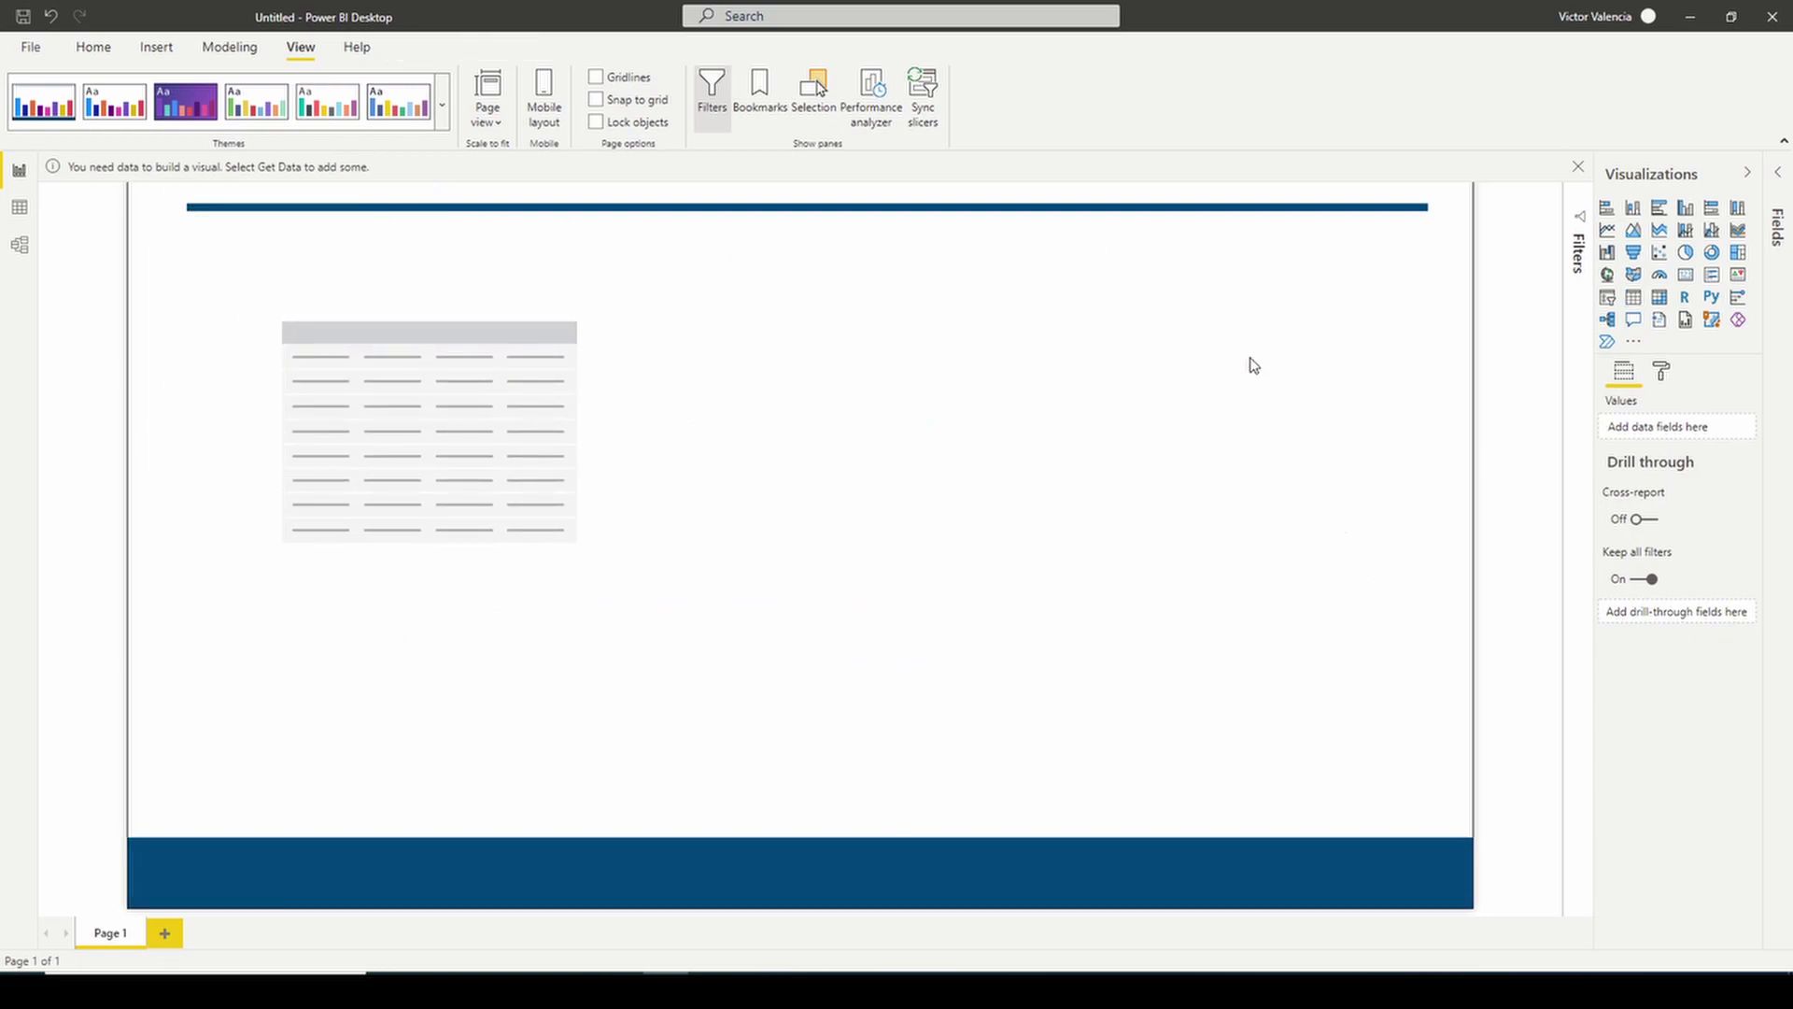
click(167, 934)
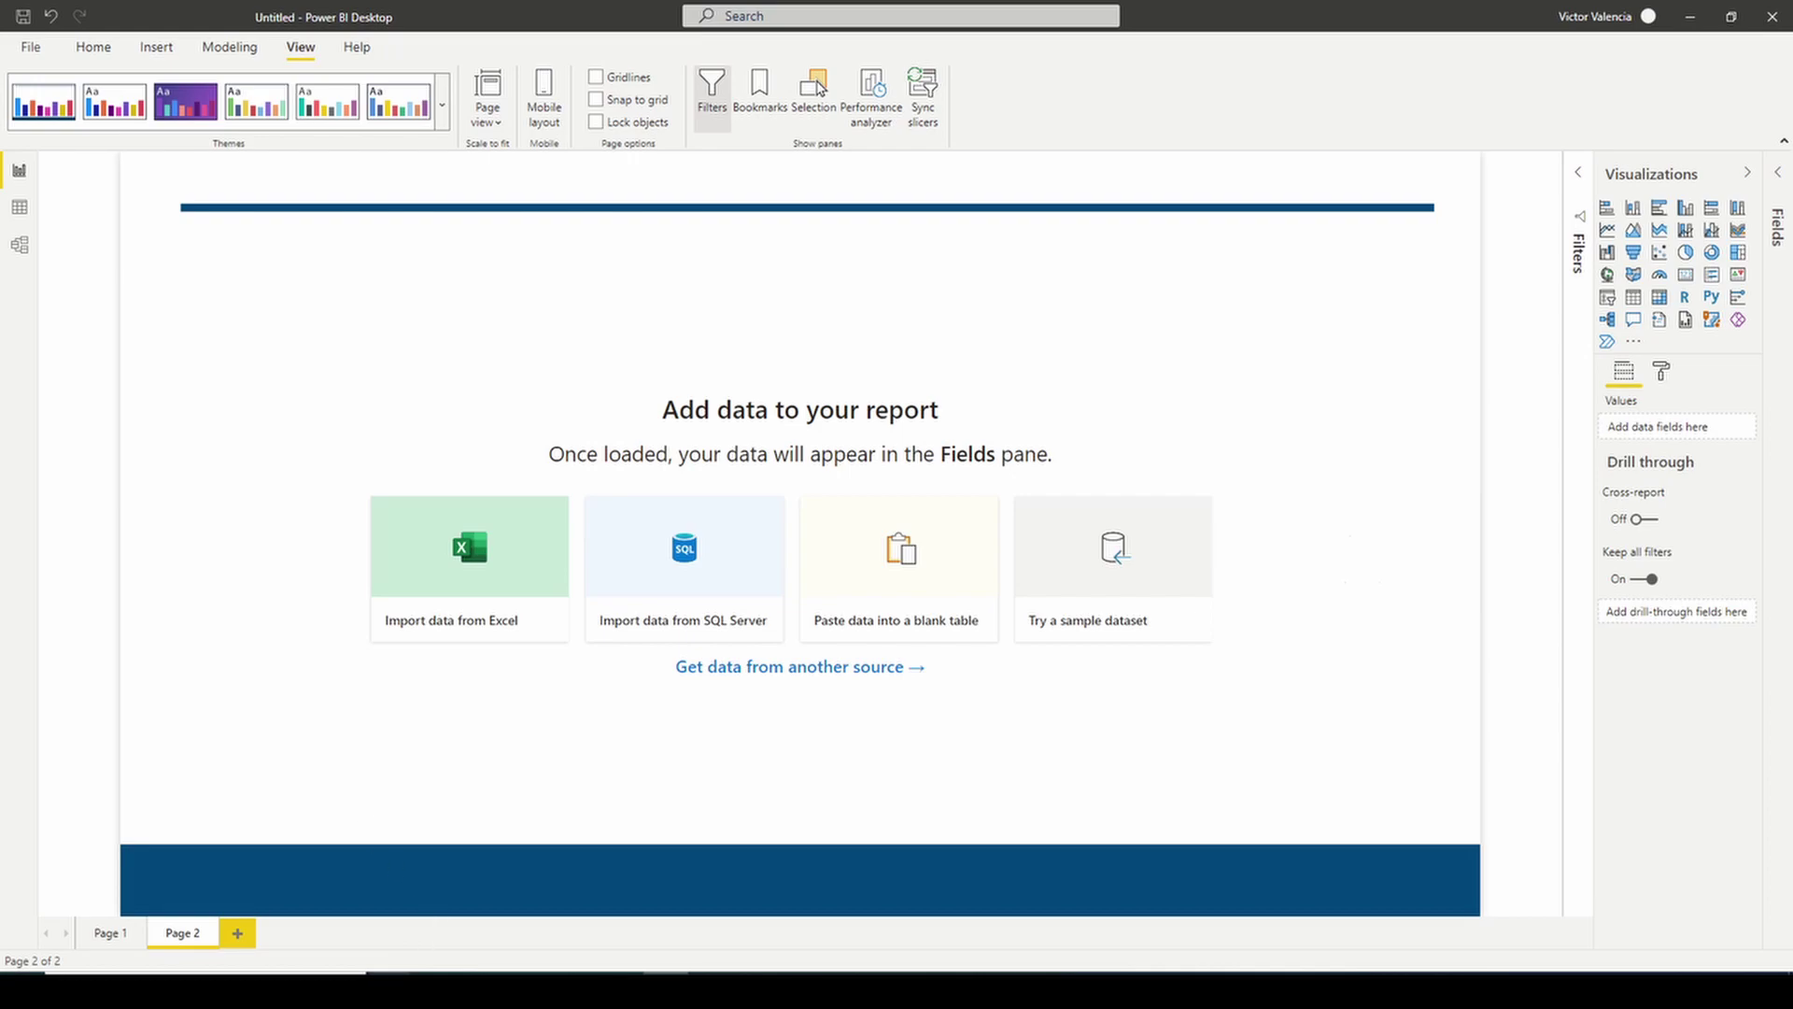
mouse_move(391, 990)
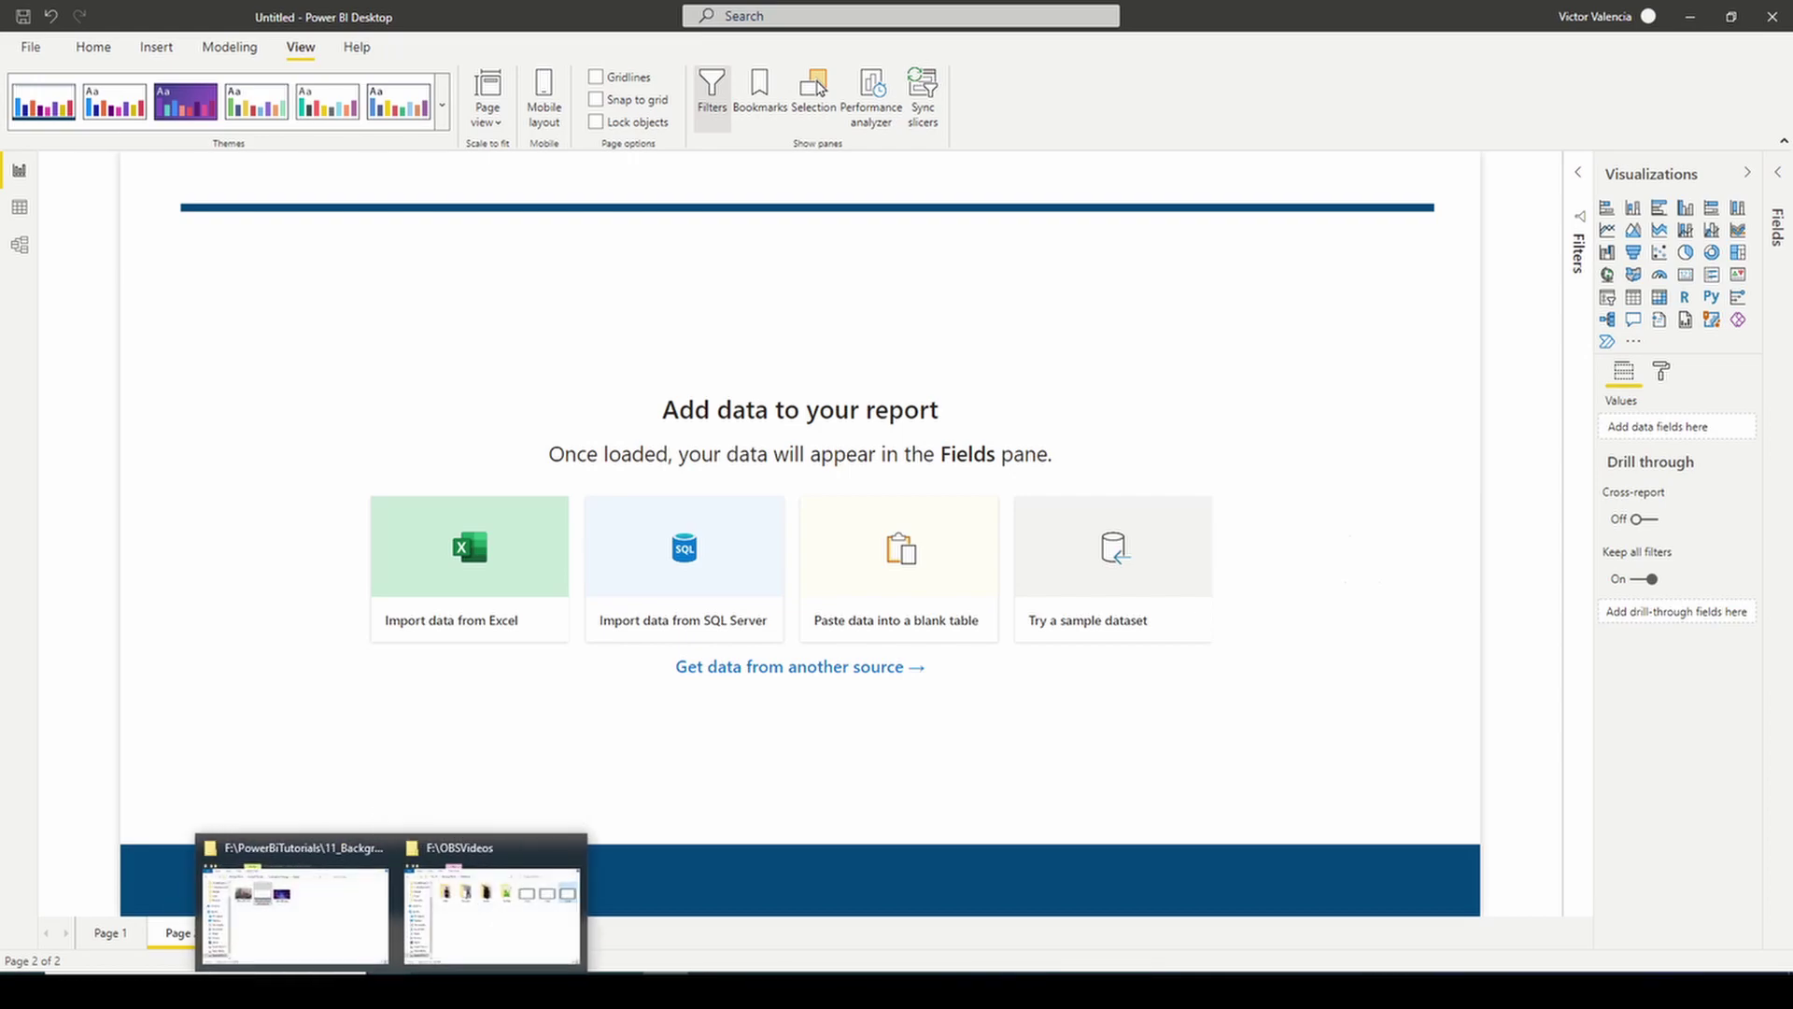
Encode spaceBG.jpg (1280 x 720 px) on base64-image.de and copy its base64 image data.
click(353, 947)
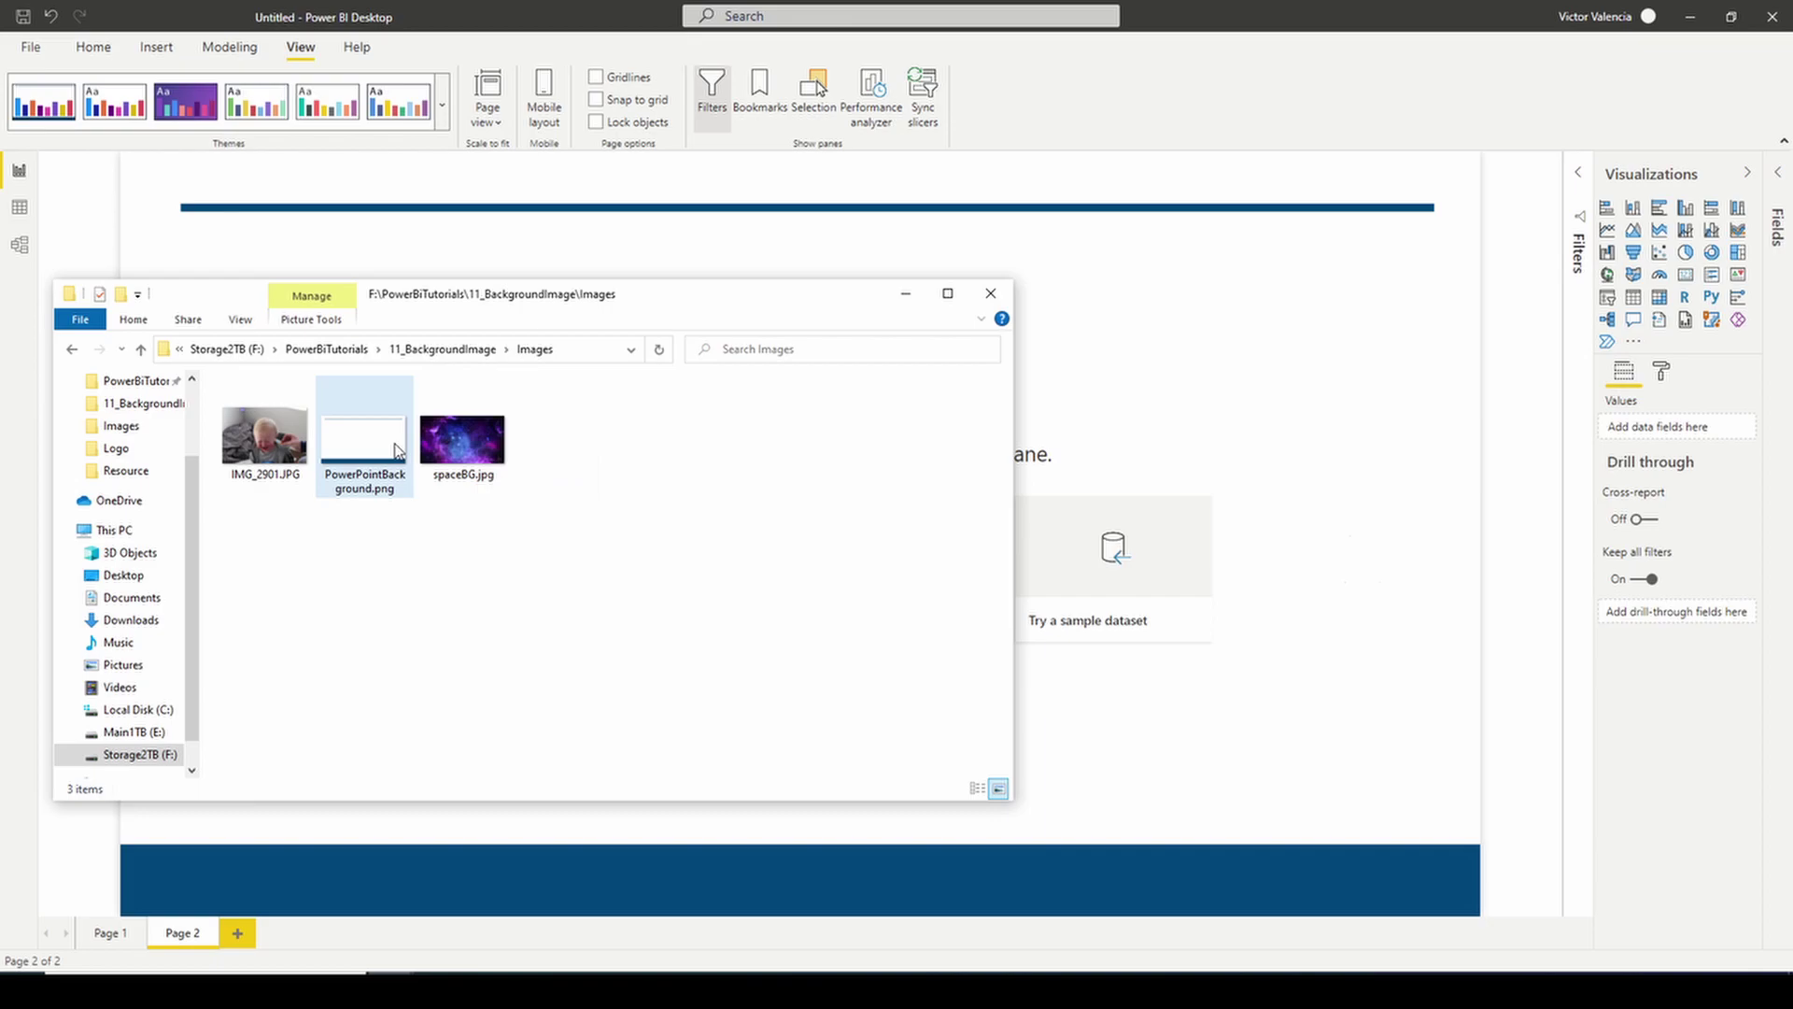
click(462, 437)
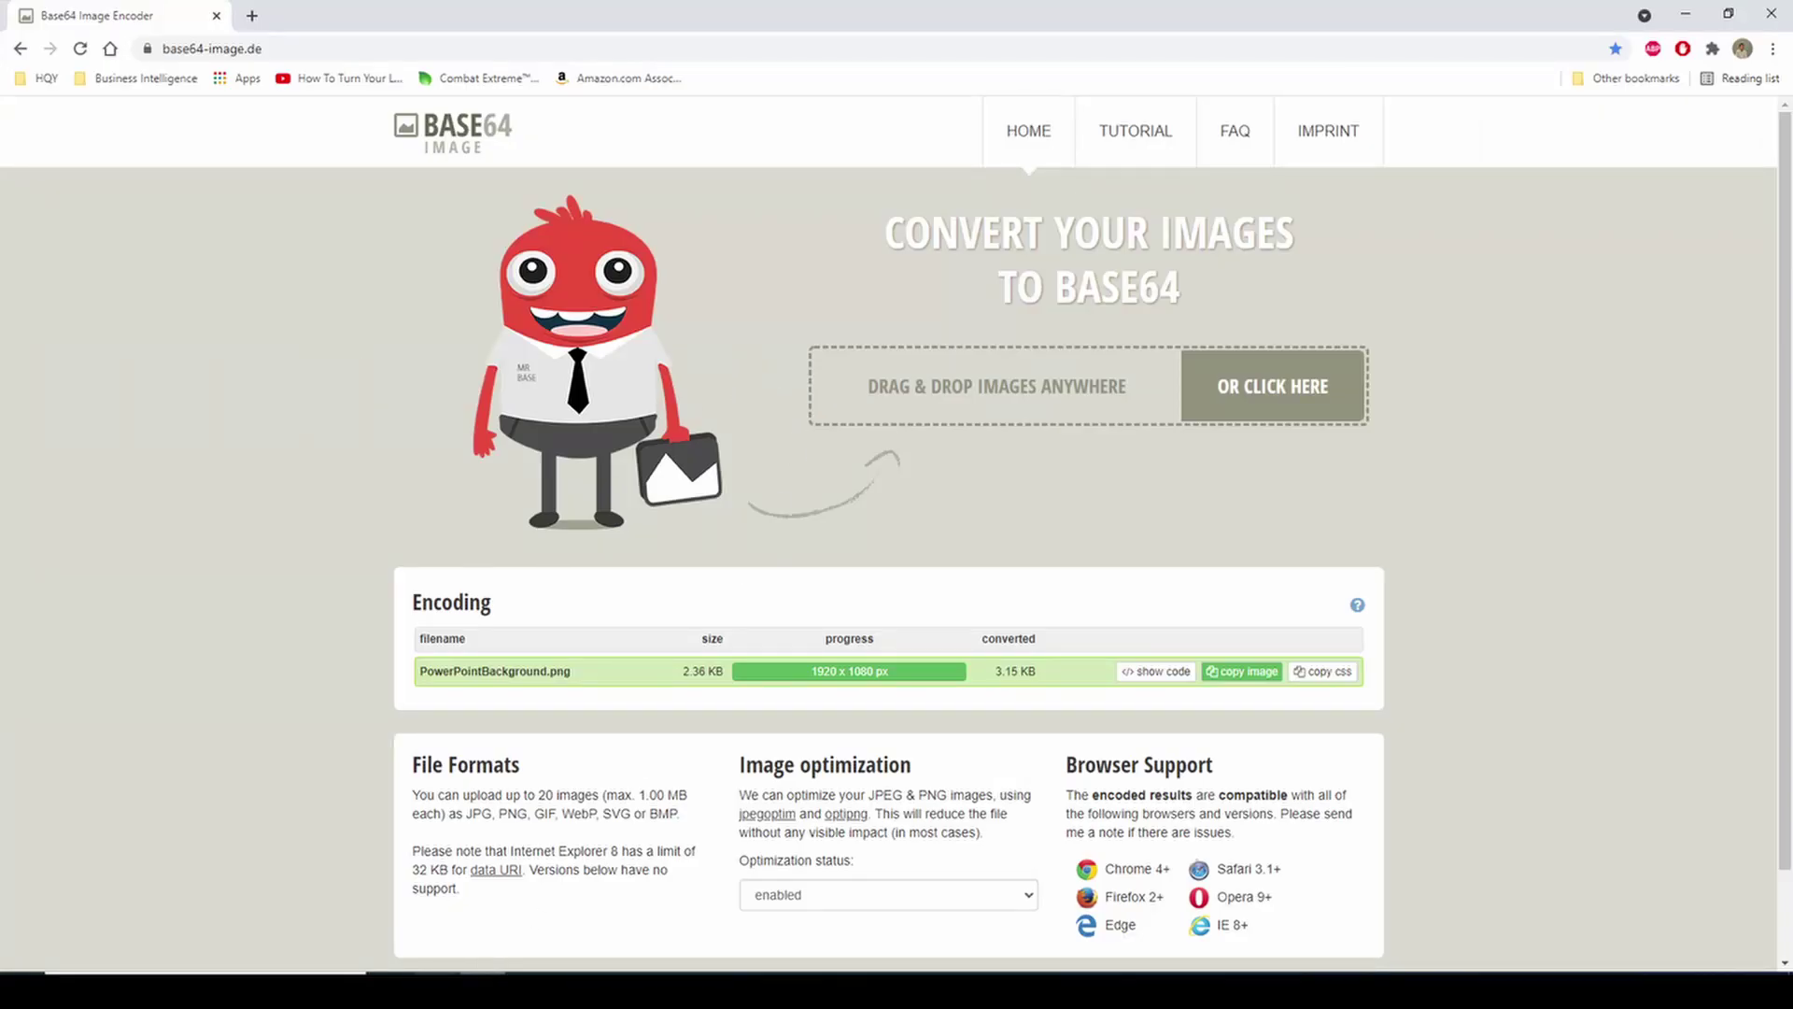
mouse_move(484, 971)
click(358, 850)
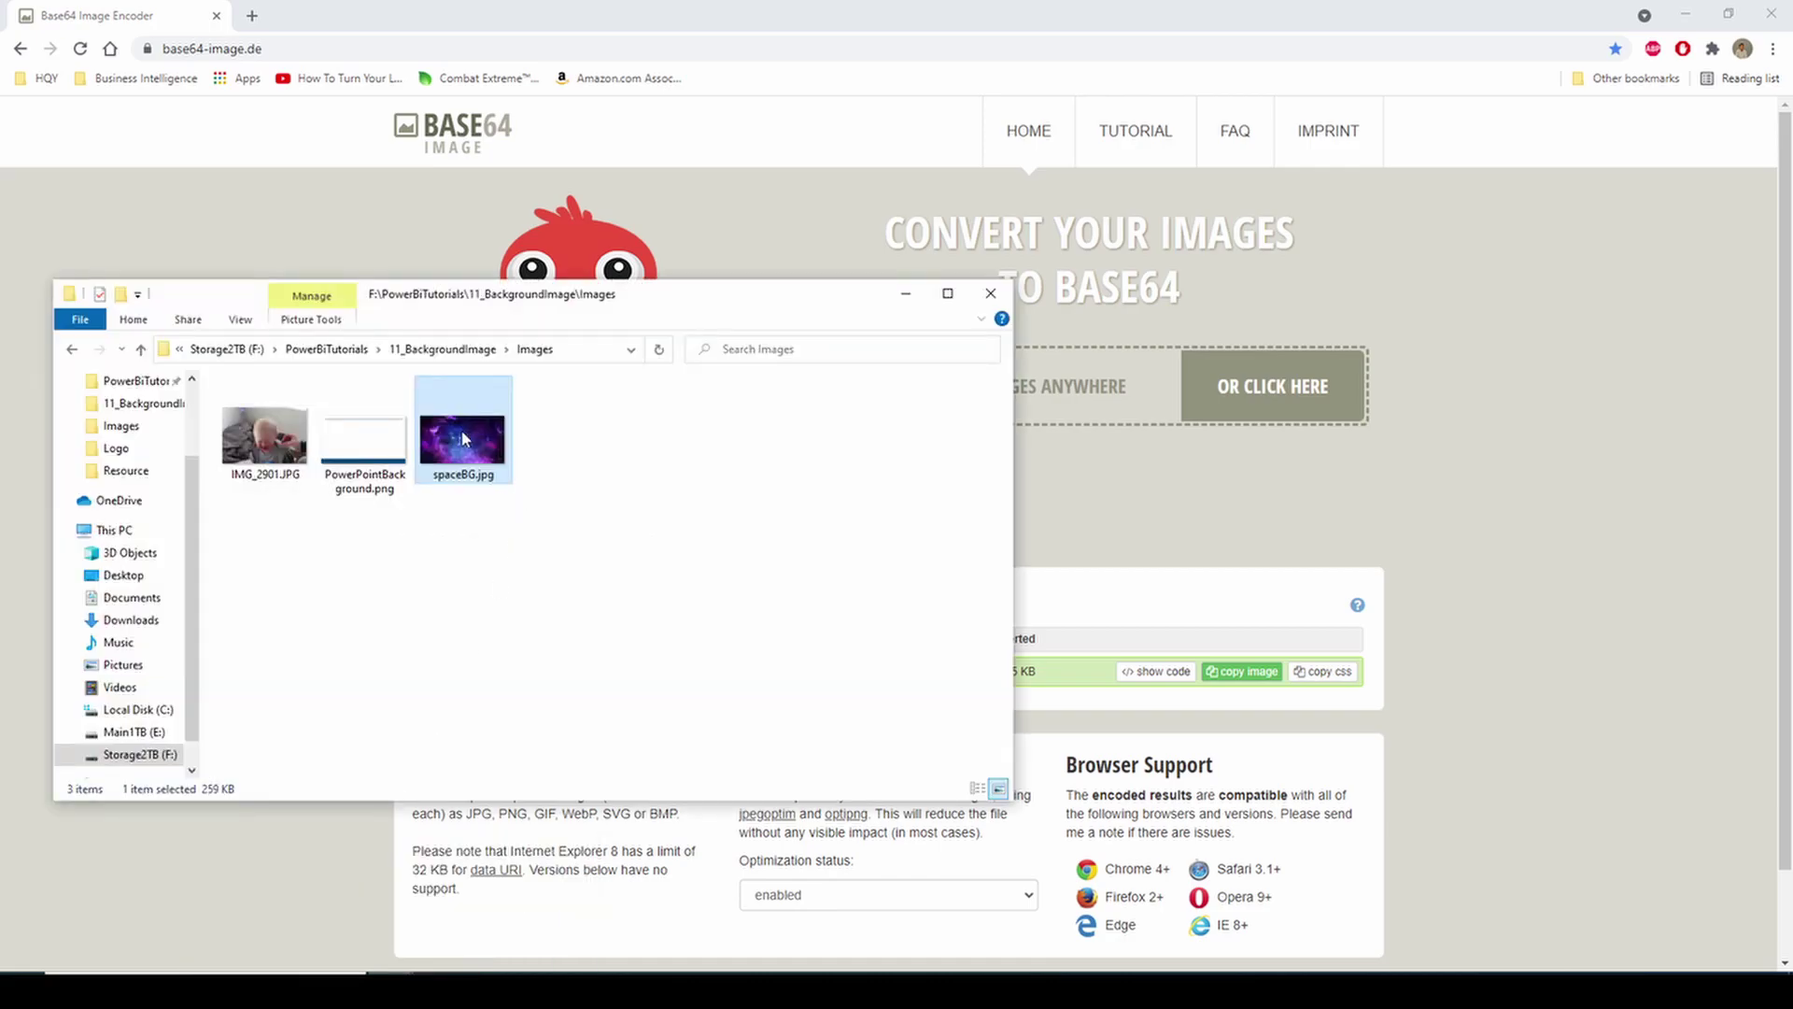
drag(462, 437, 1245, 429)
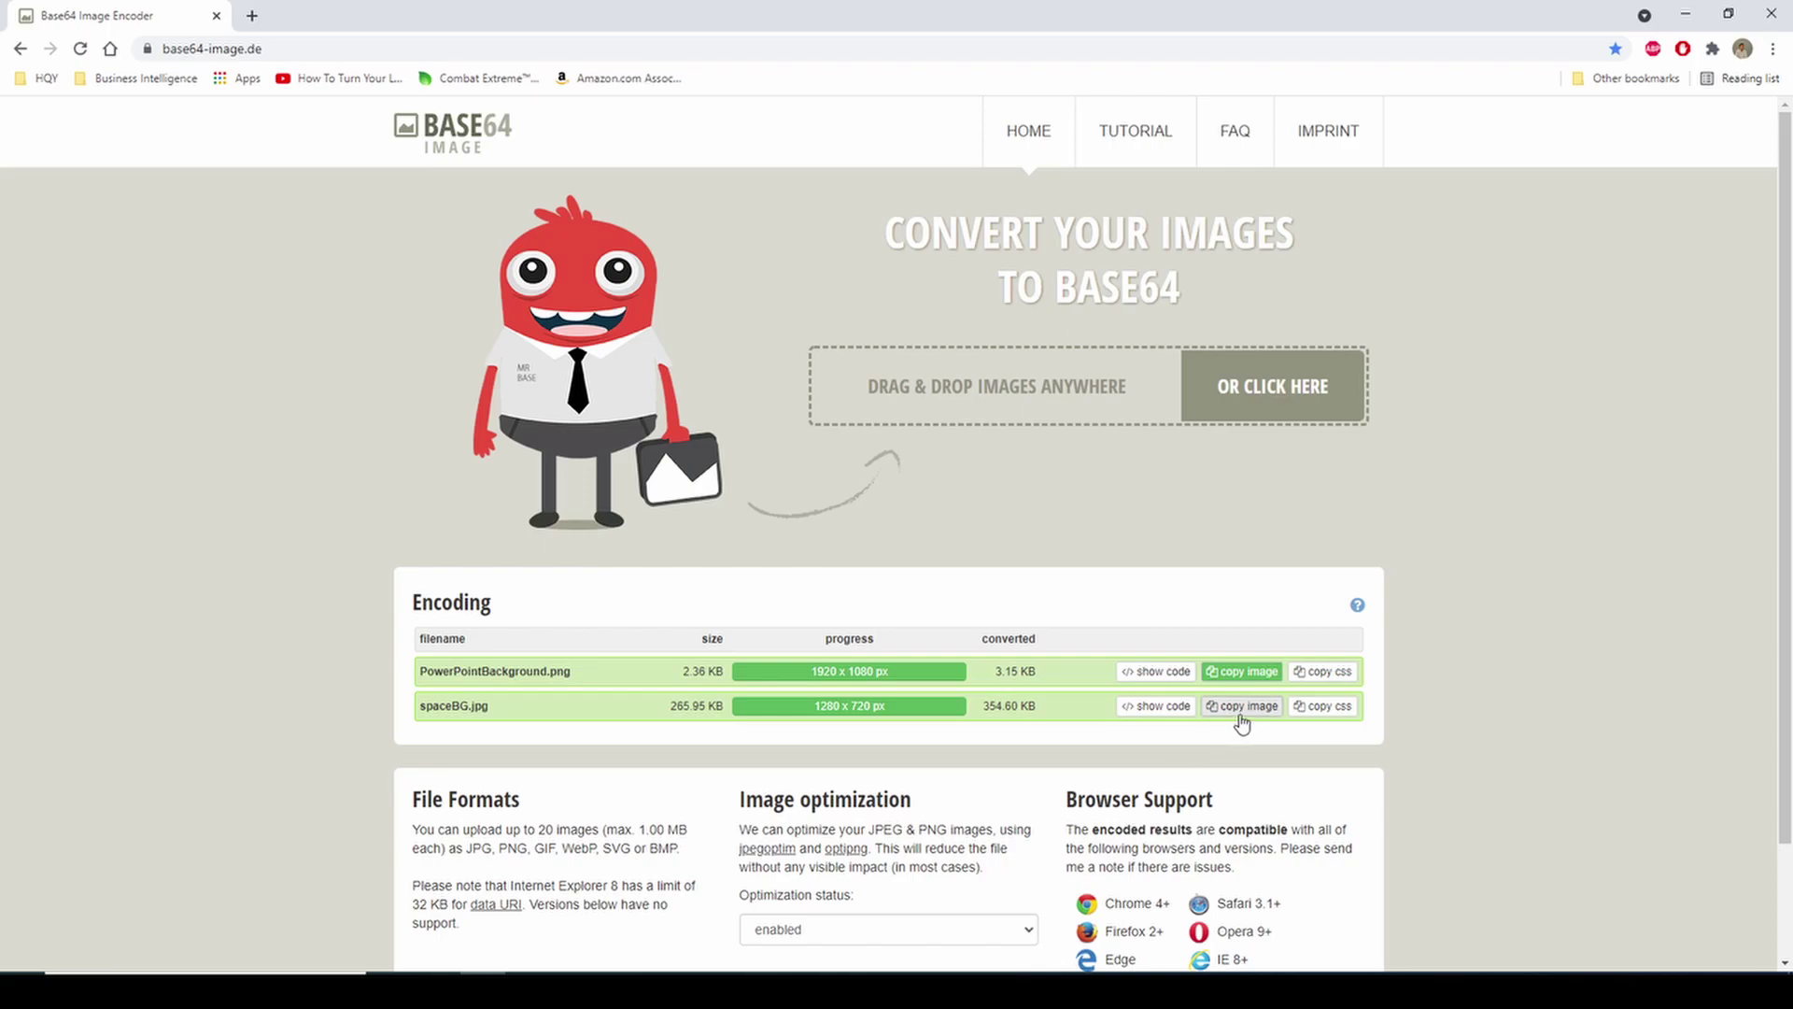
click(1241, 712)
key(alt+Tab)
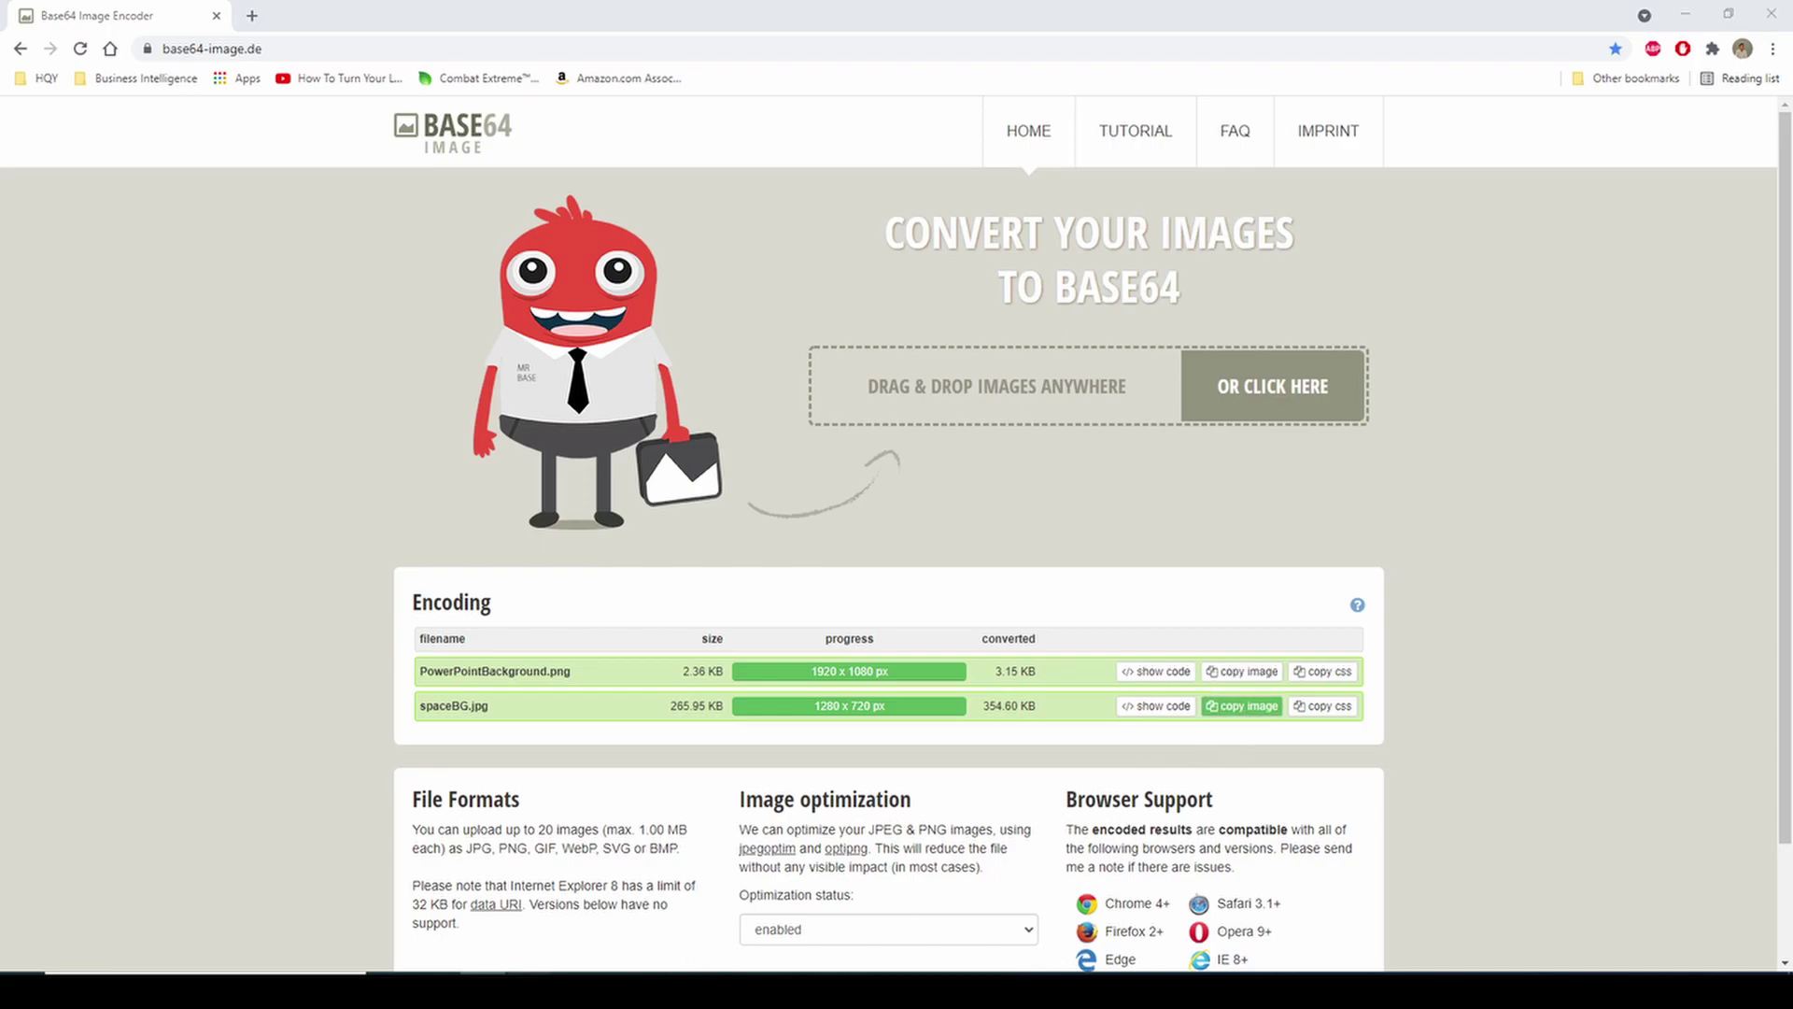
Replace the url's old base64 data in PowerBiTheme.json with the spaceBG.jpg data and save.
click(336, 218)
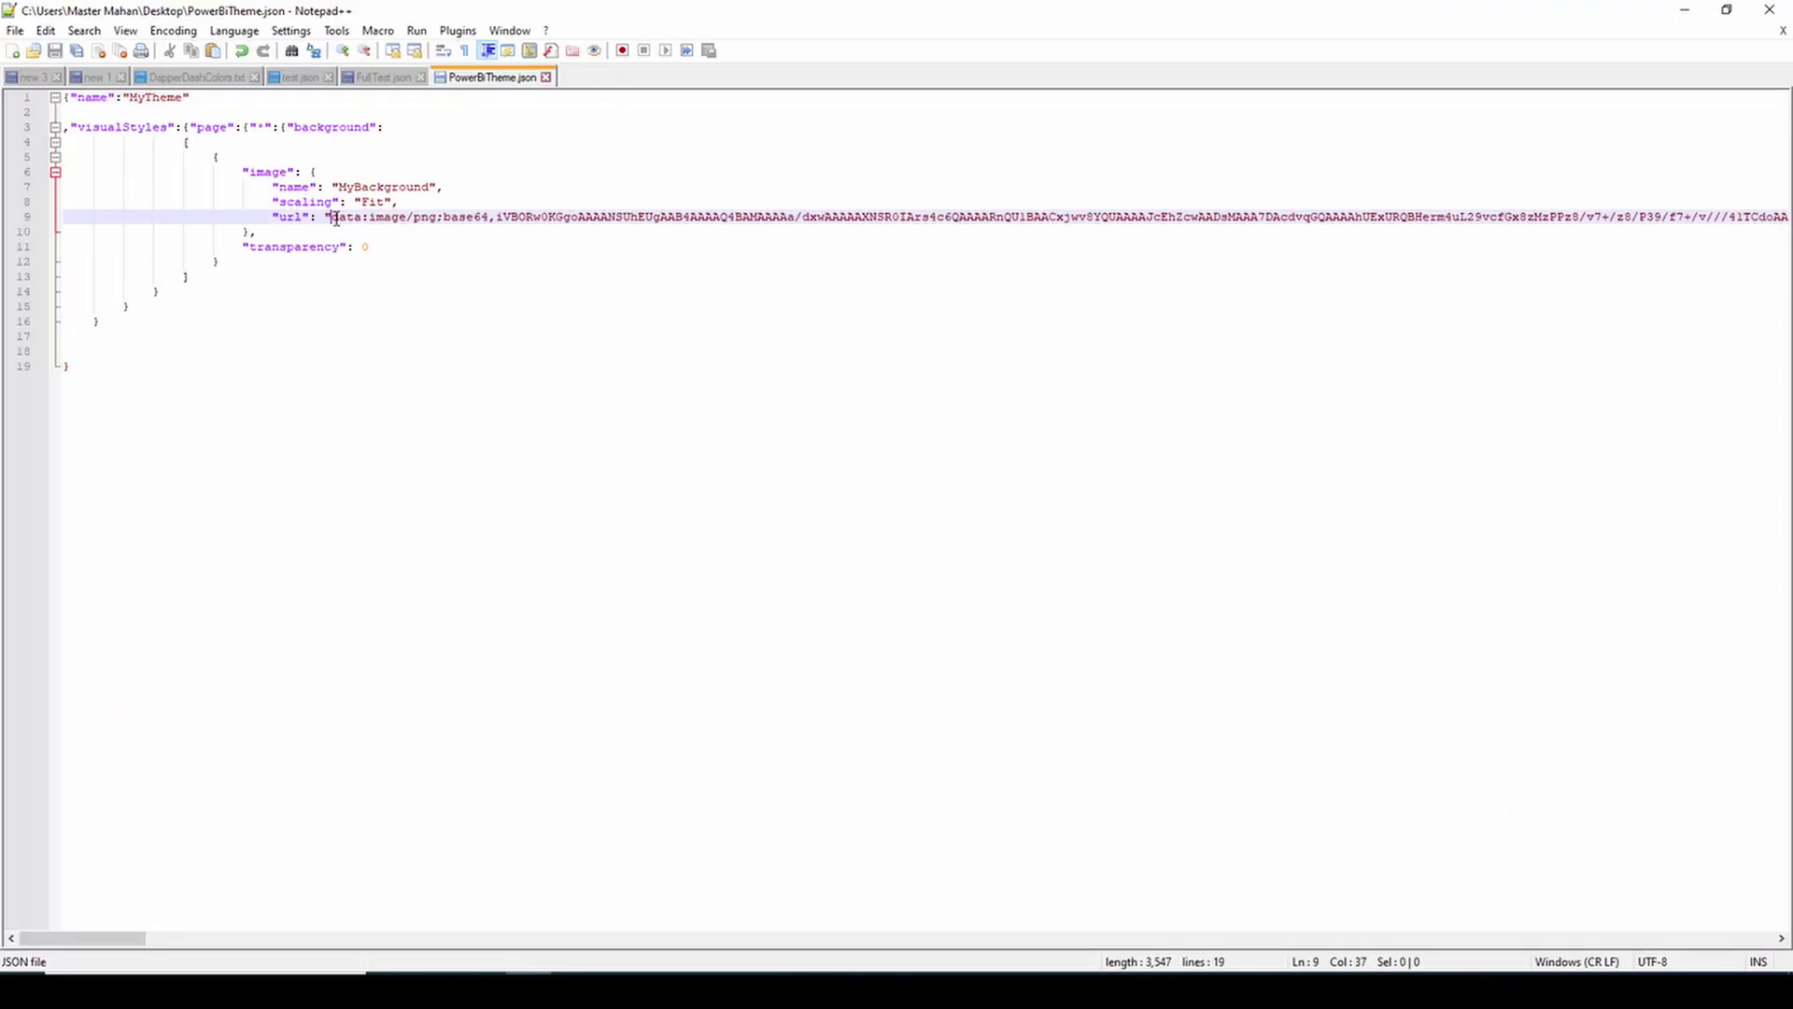
key(shift+End)
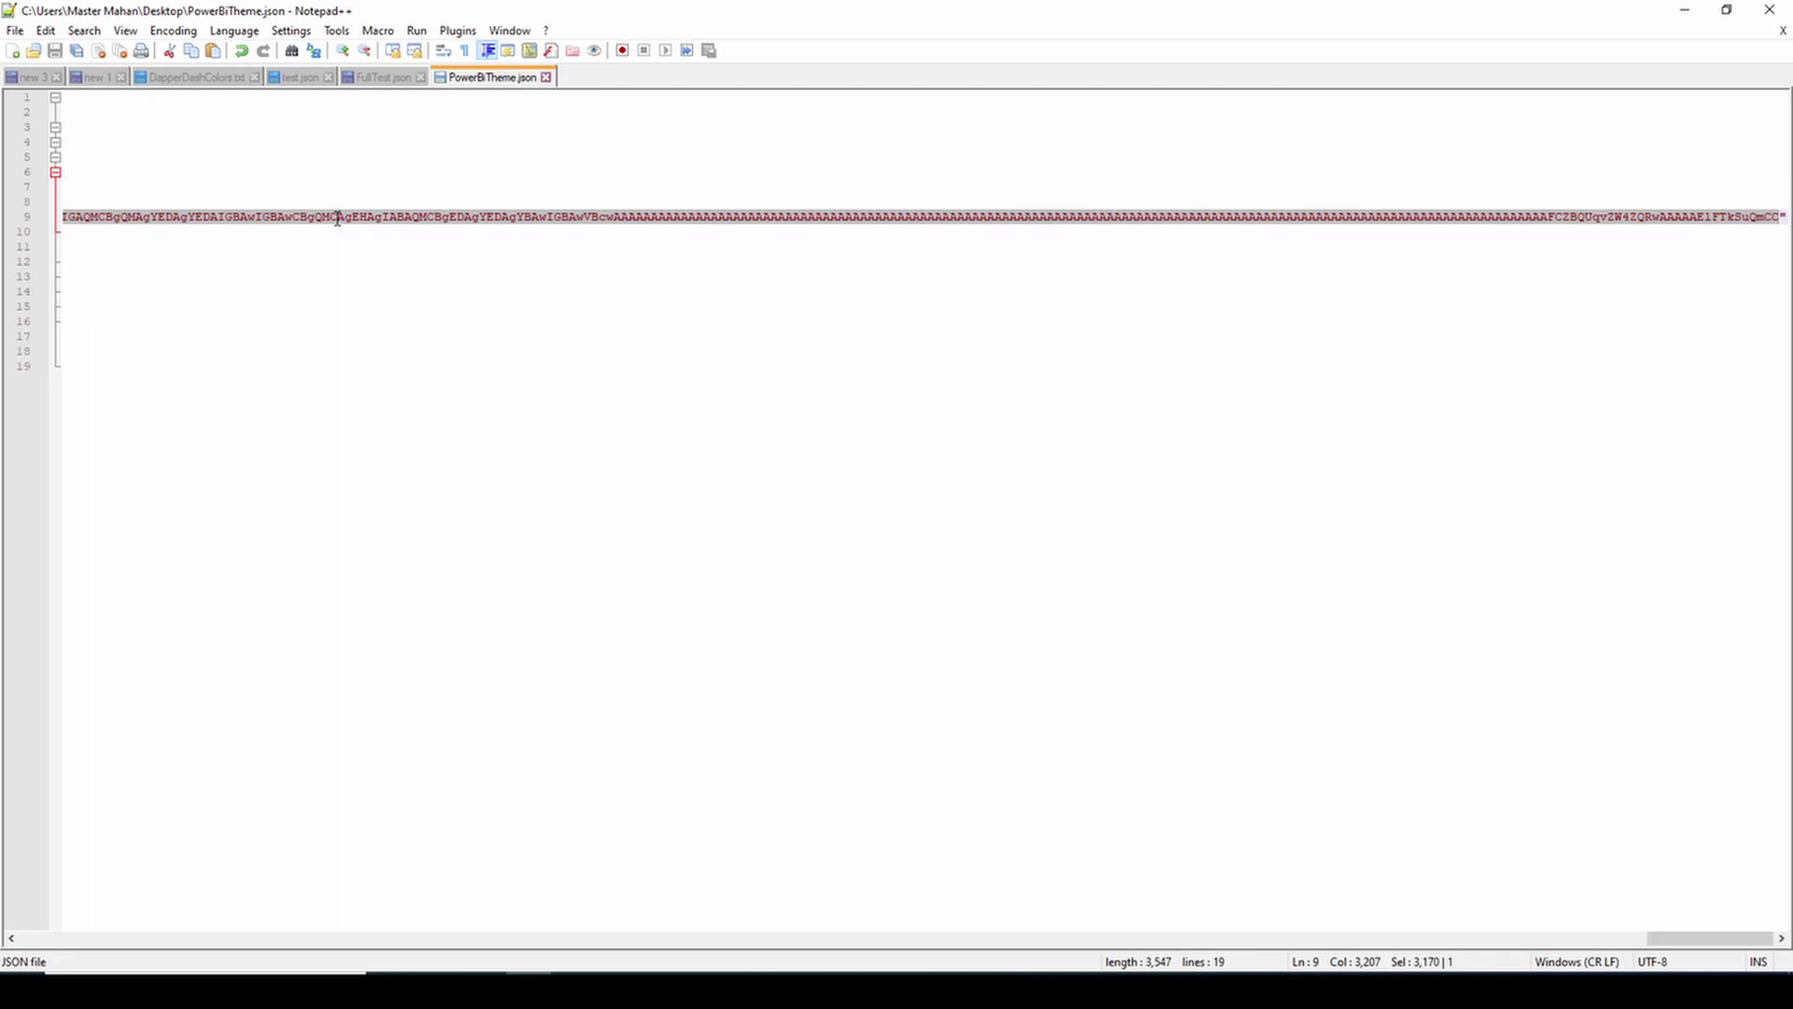
key(Delete)
key(ctrl+v)
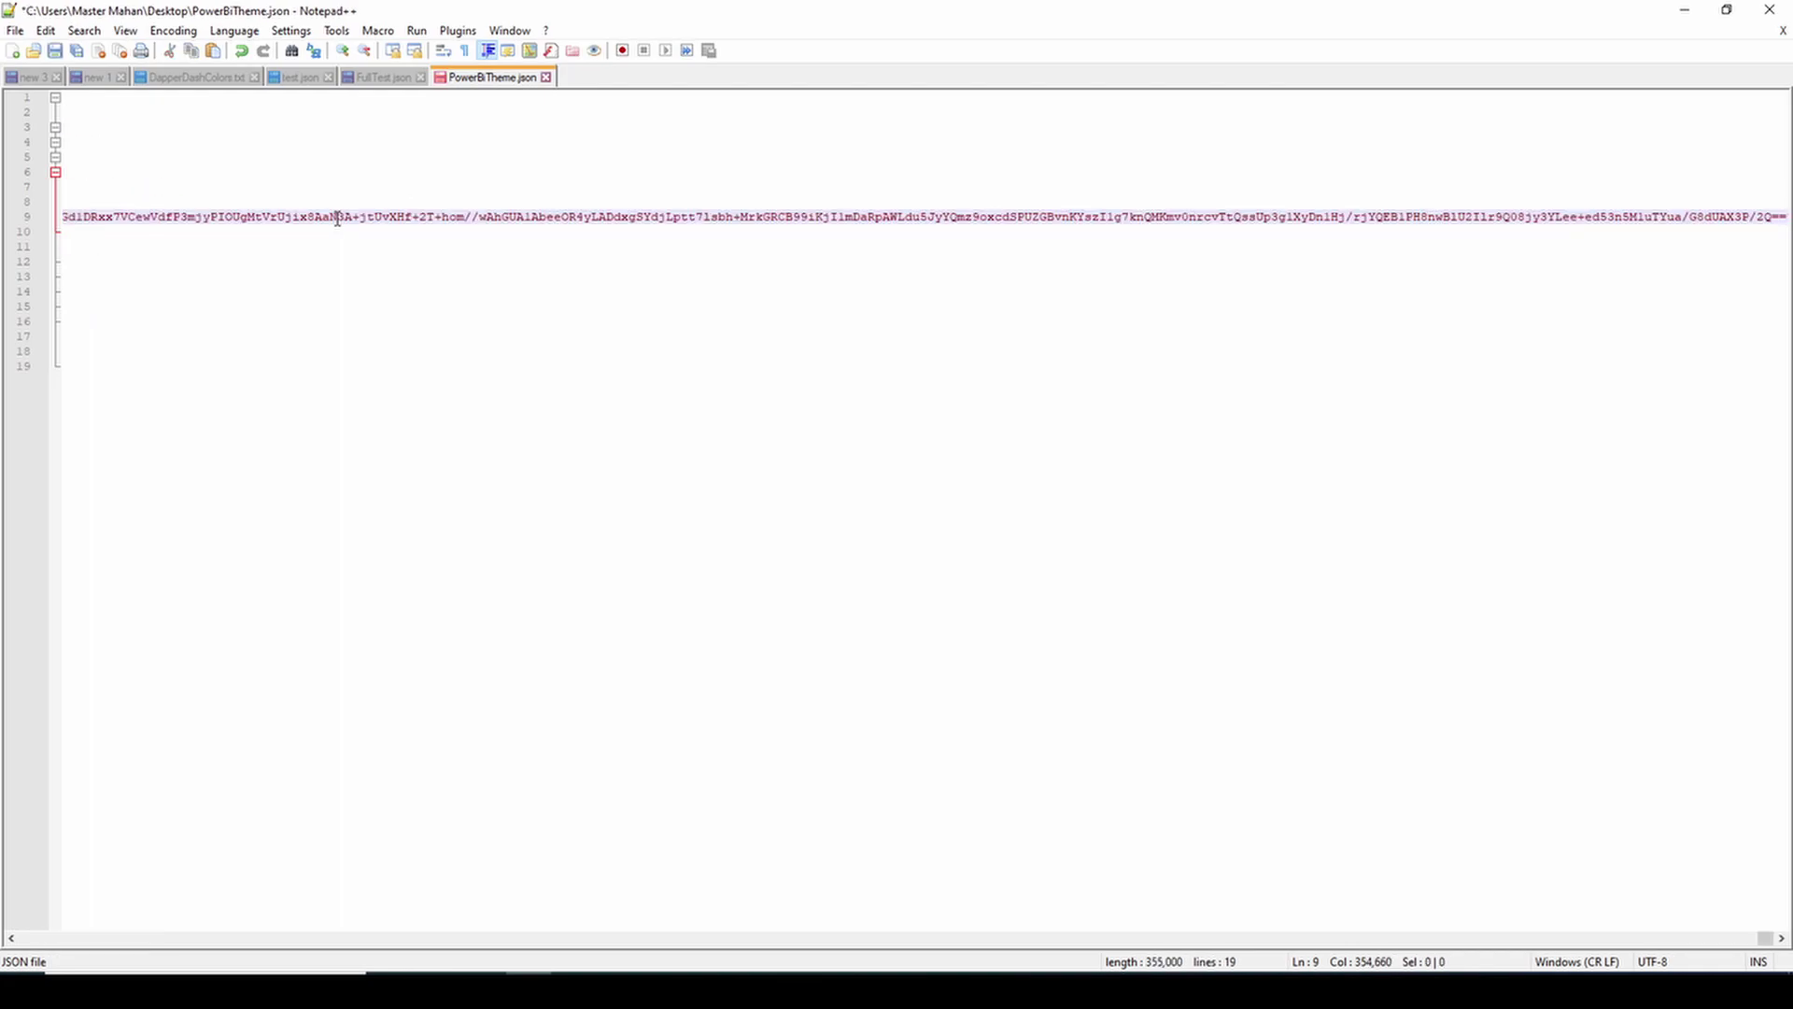
key(ctrl+Home)
key(ctrl+s)
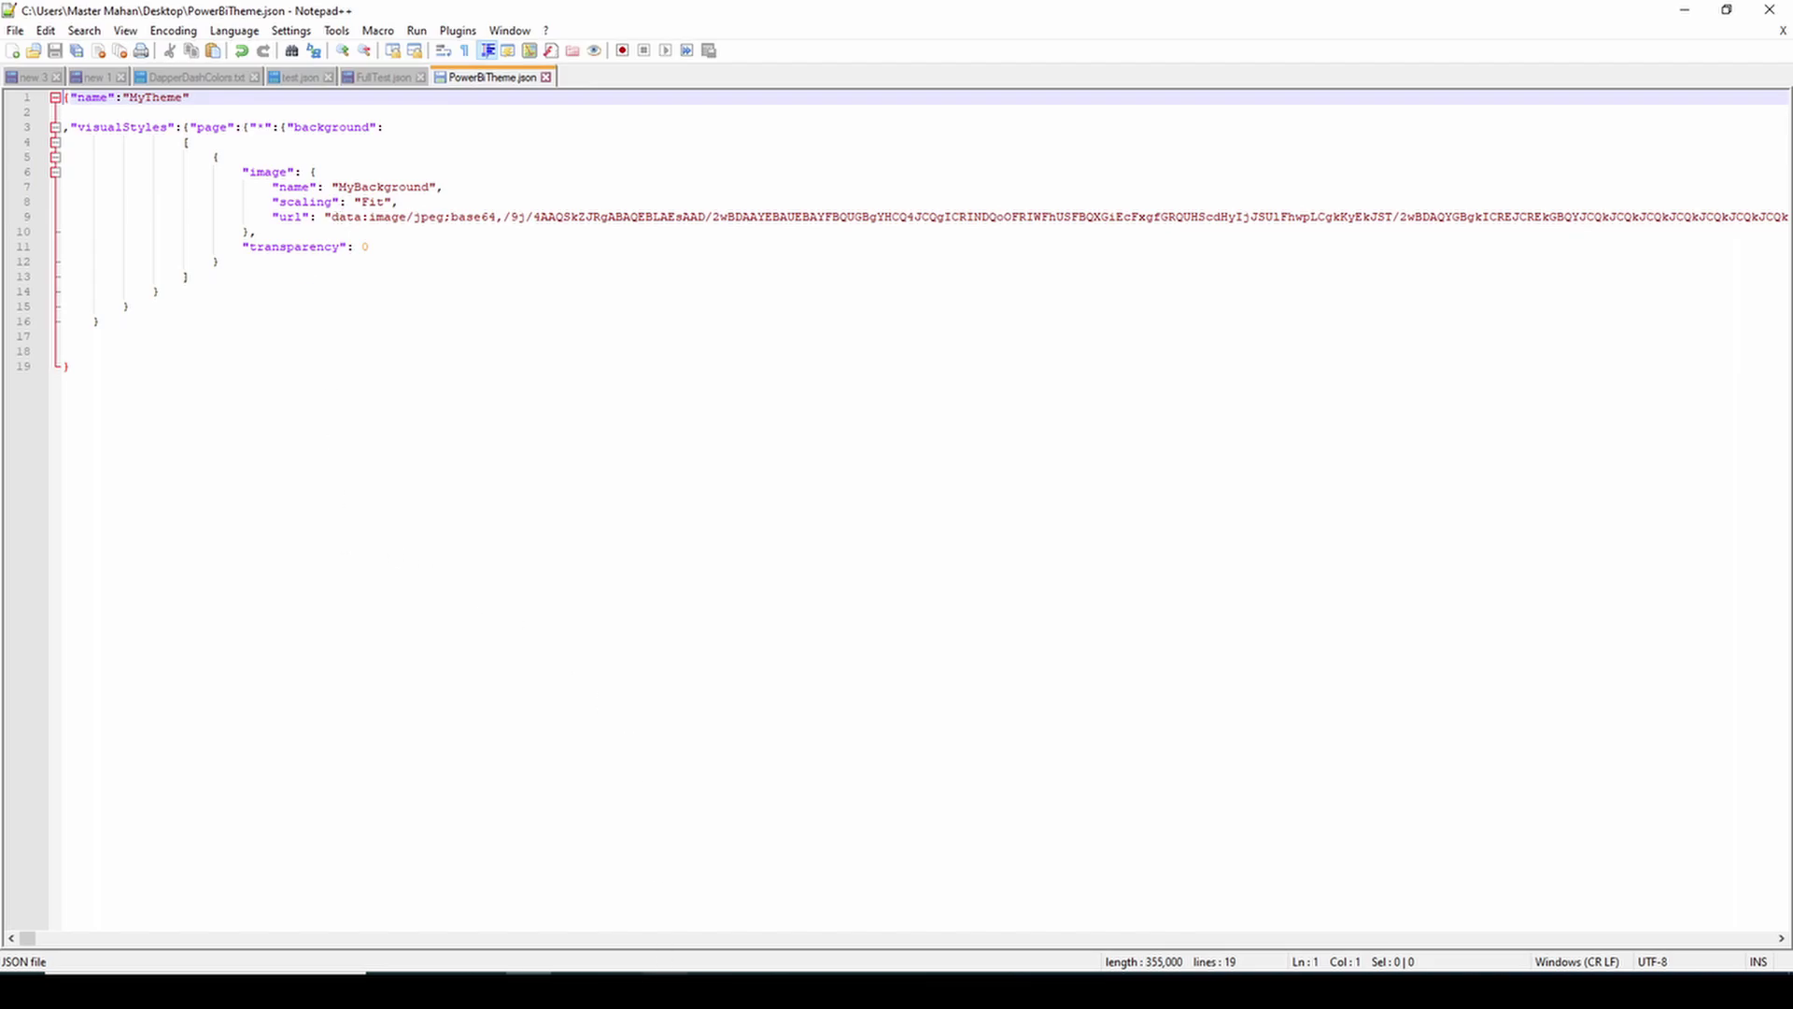
key(alt+Tab)
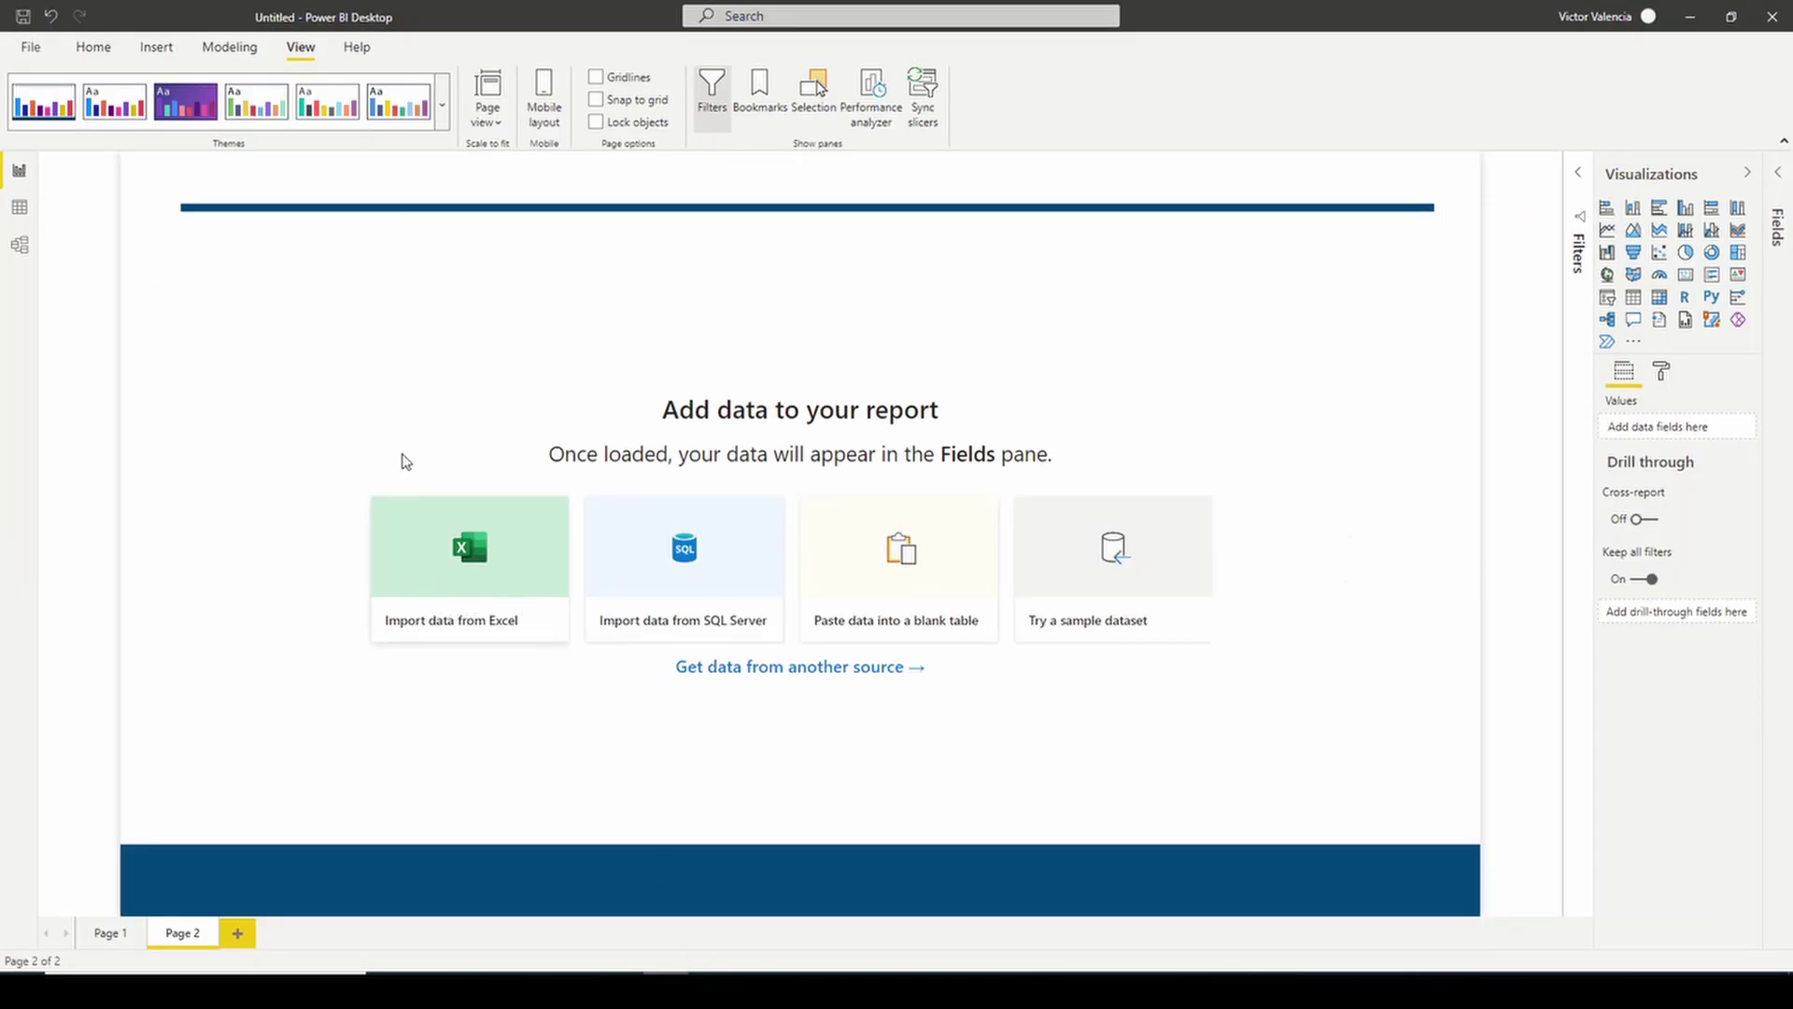
Import PowerBiTheme.json as the report theme so Page 2 shows the space nebula background.
click(444, 106)
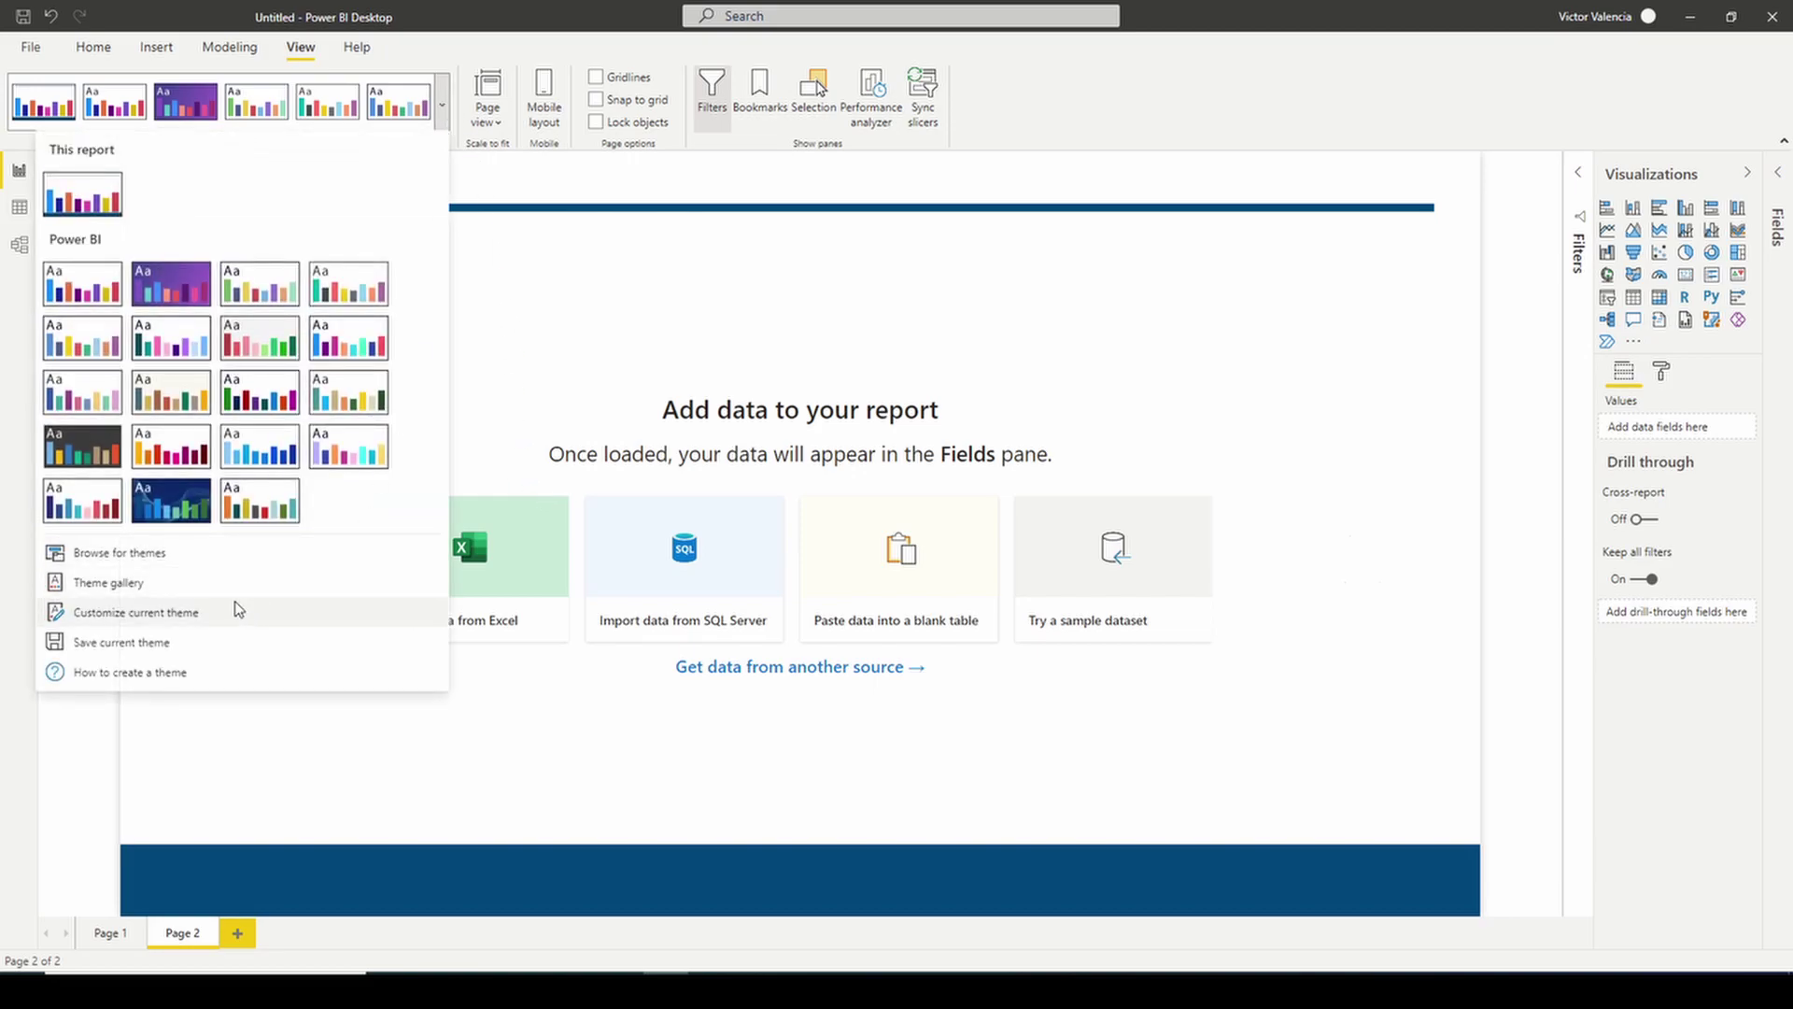
click(180, 558)
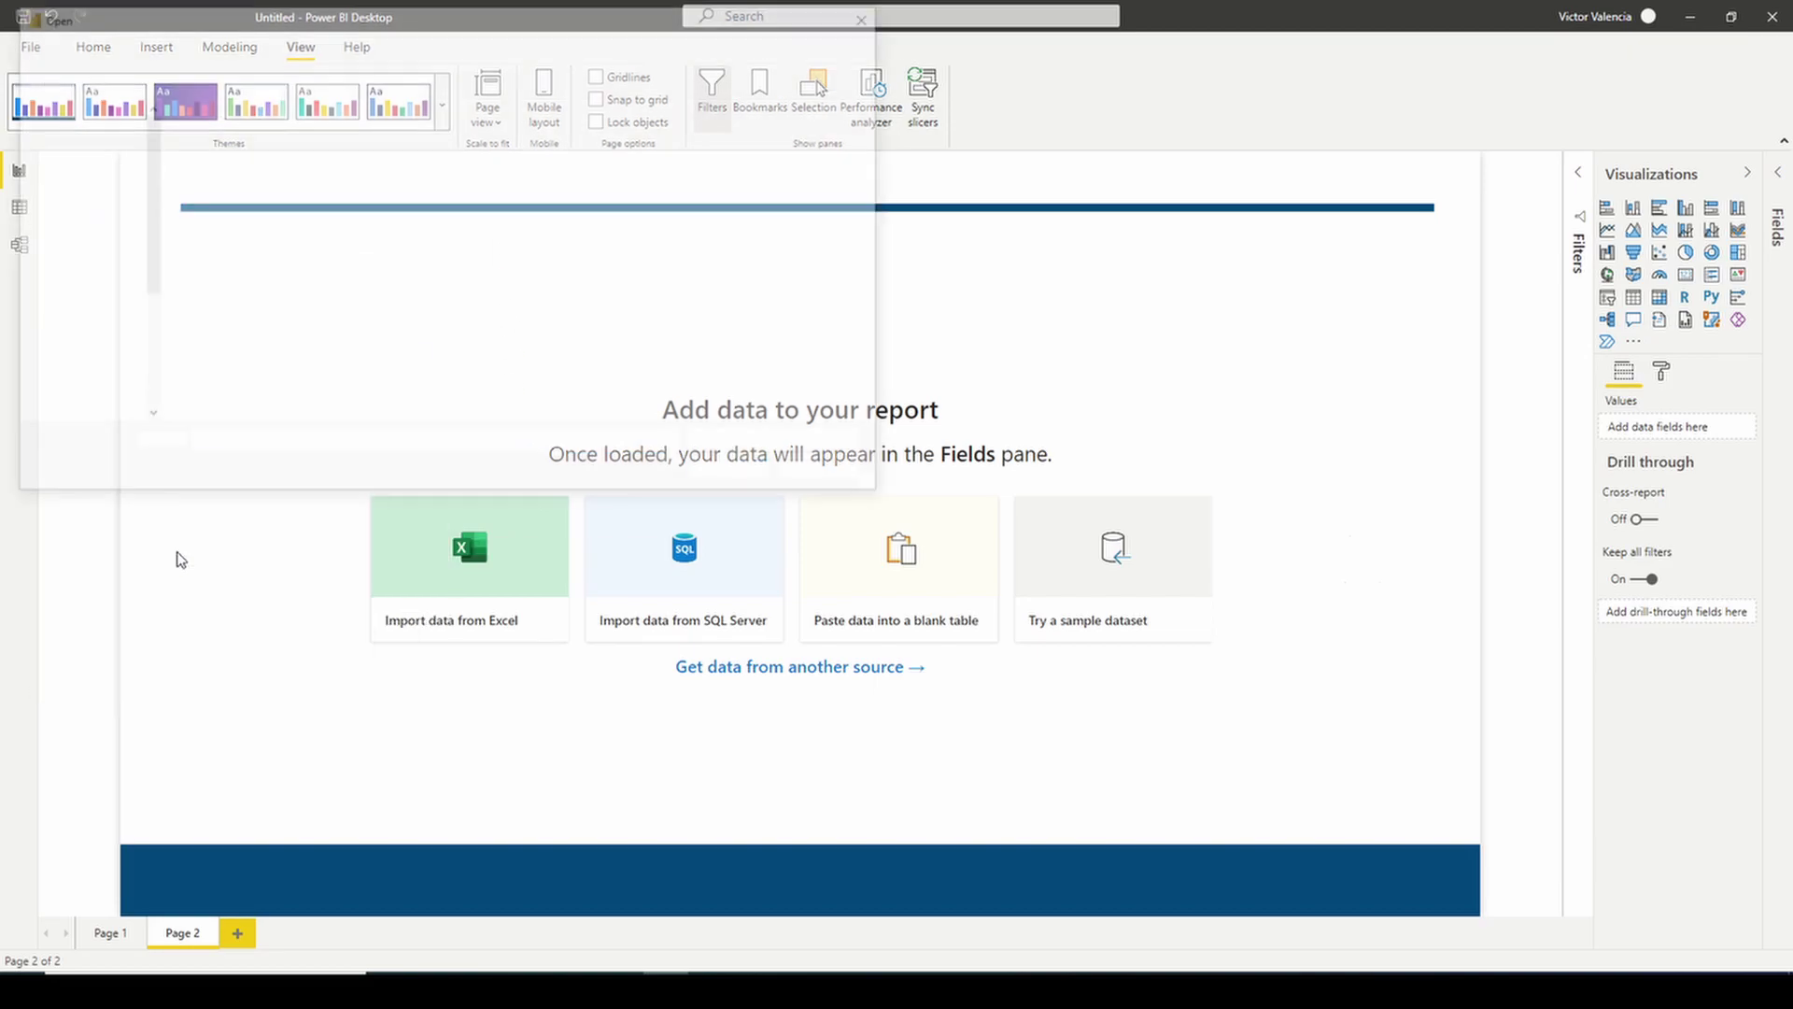
click(261, 217)
click(744, 477)
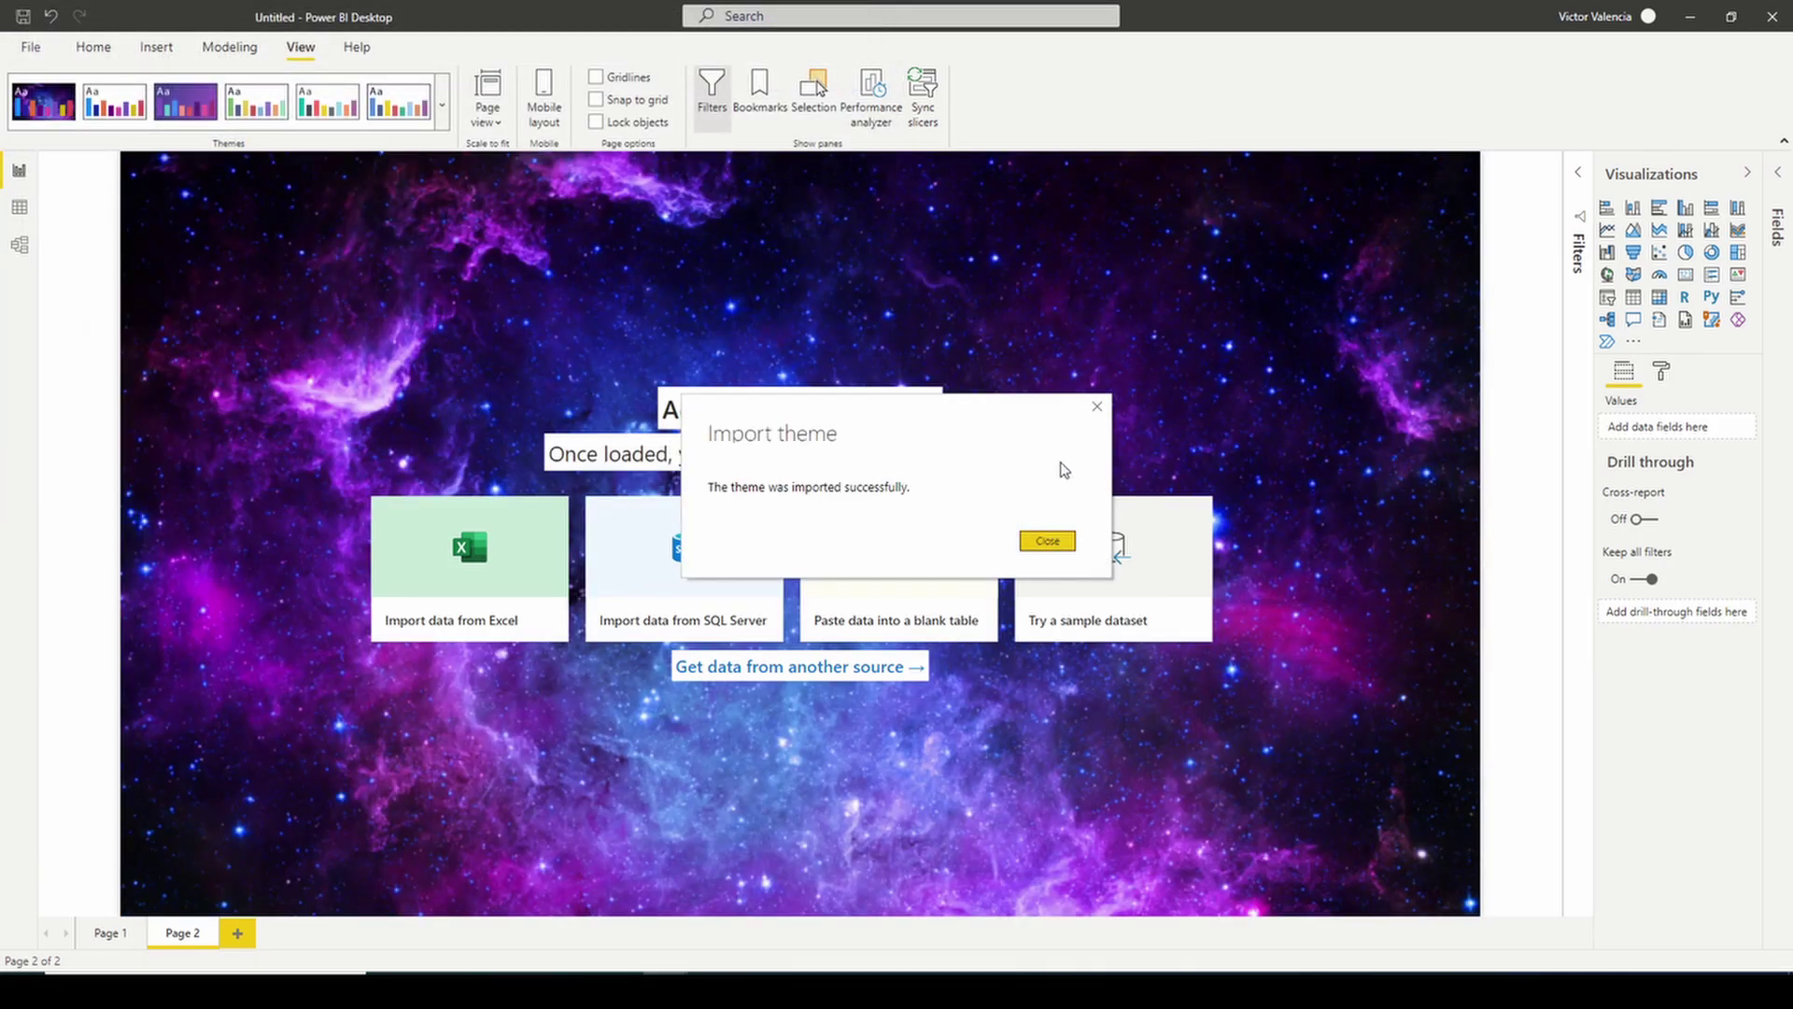
click(1047, 541)
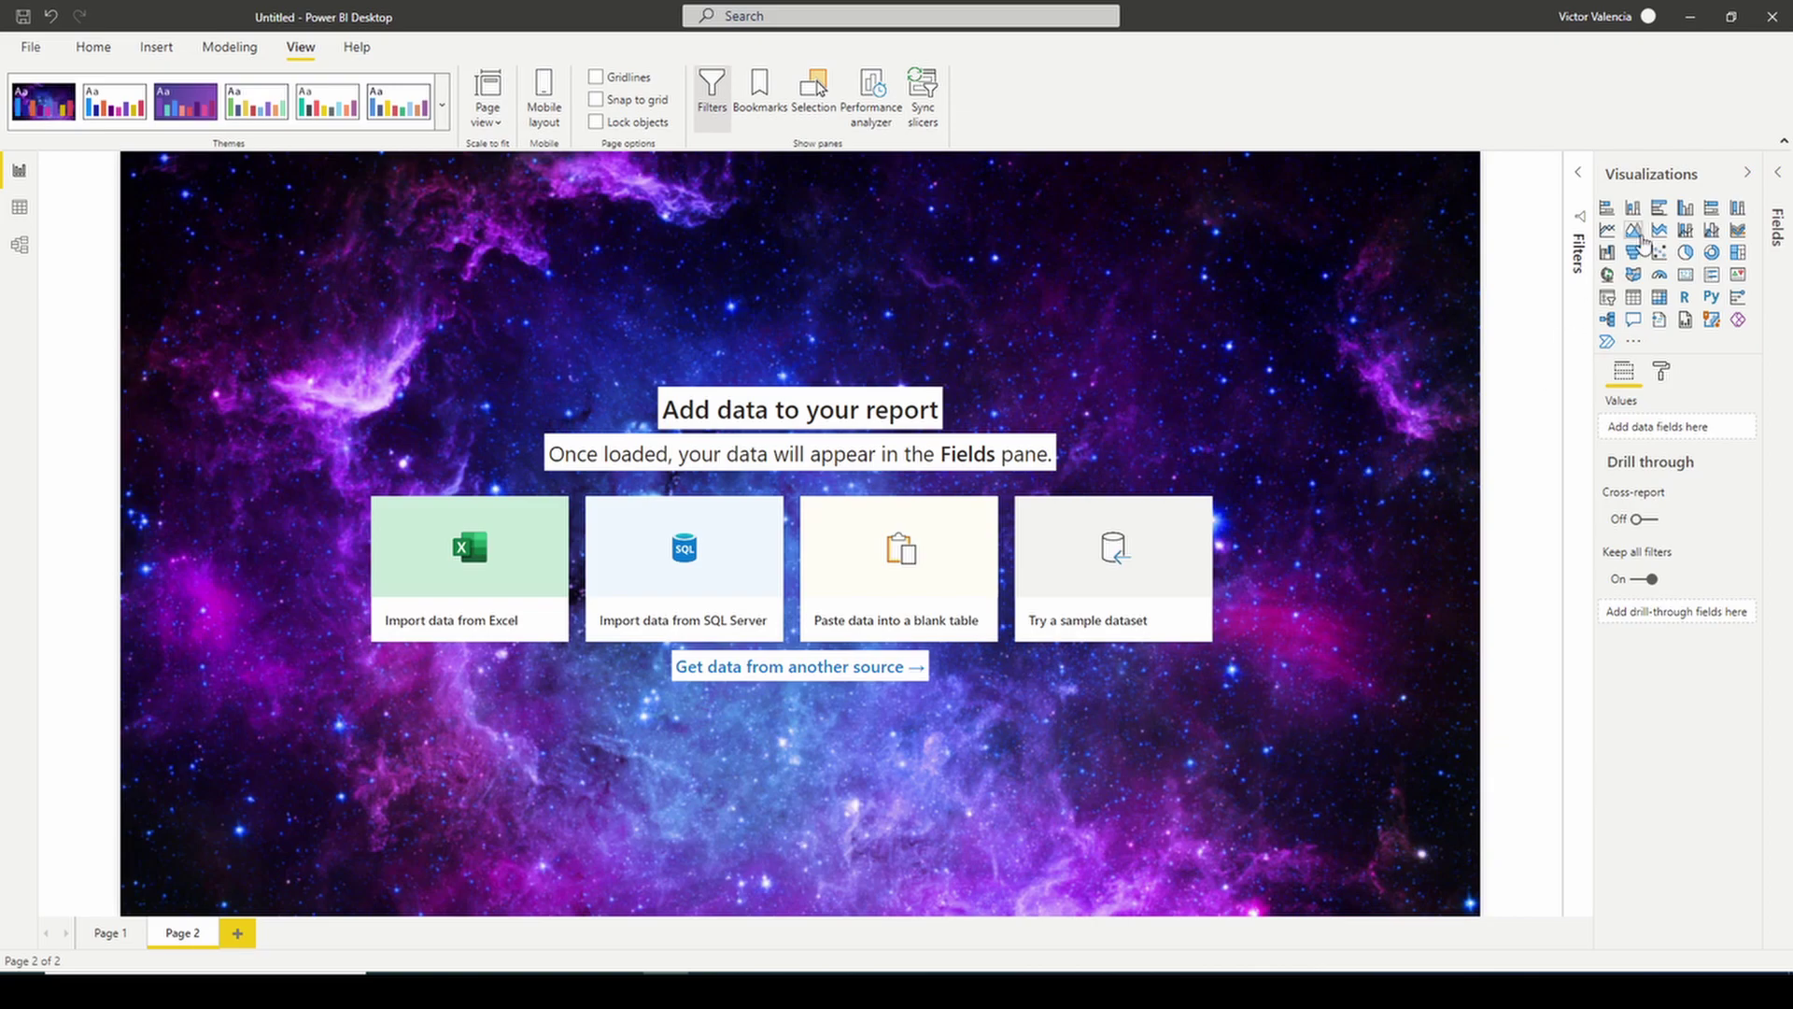
click(1662, 370)
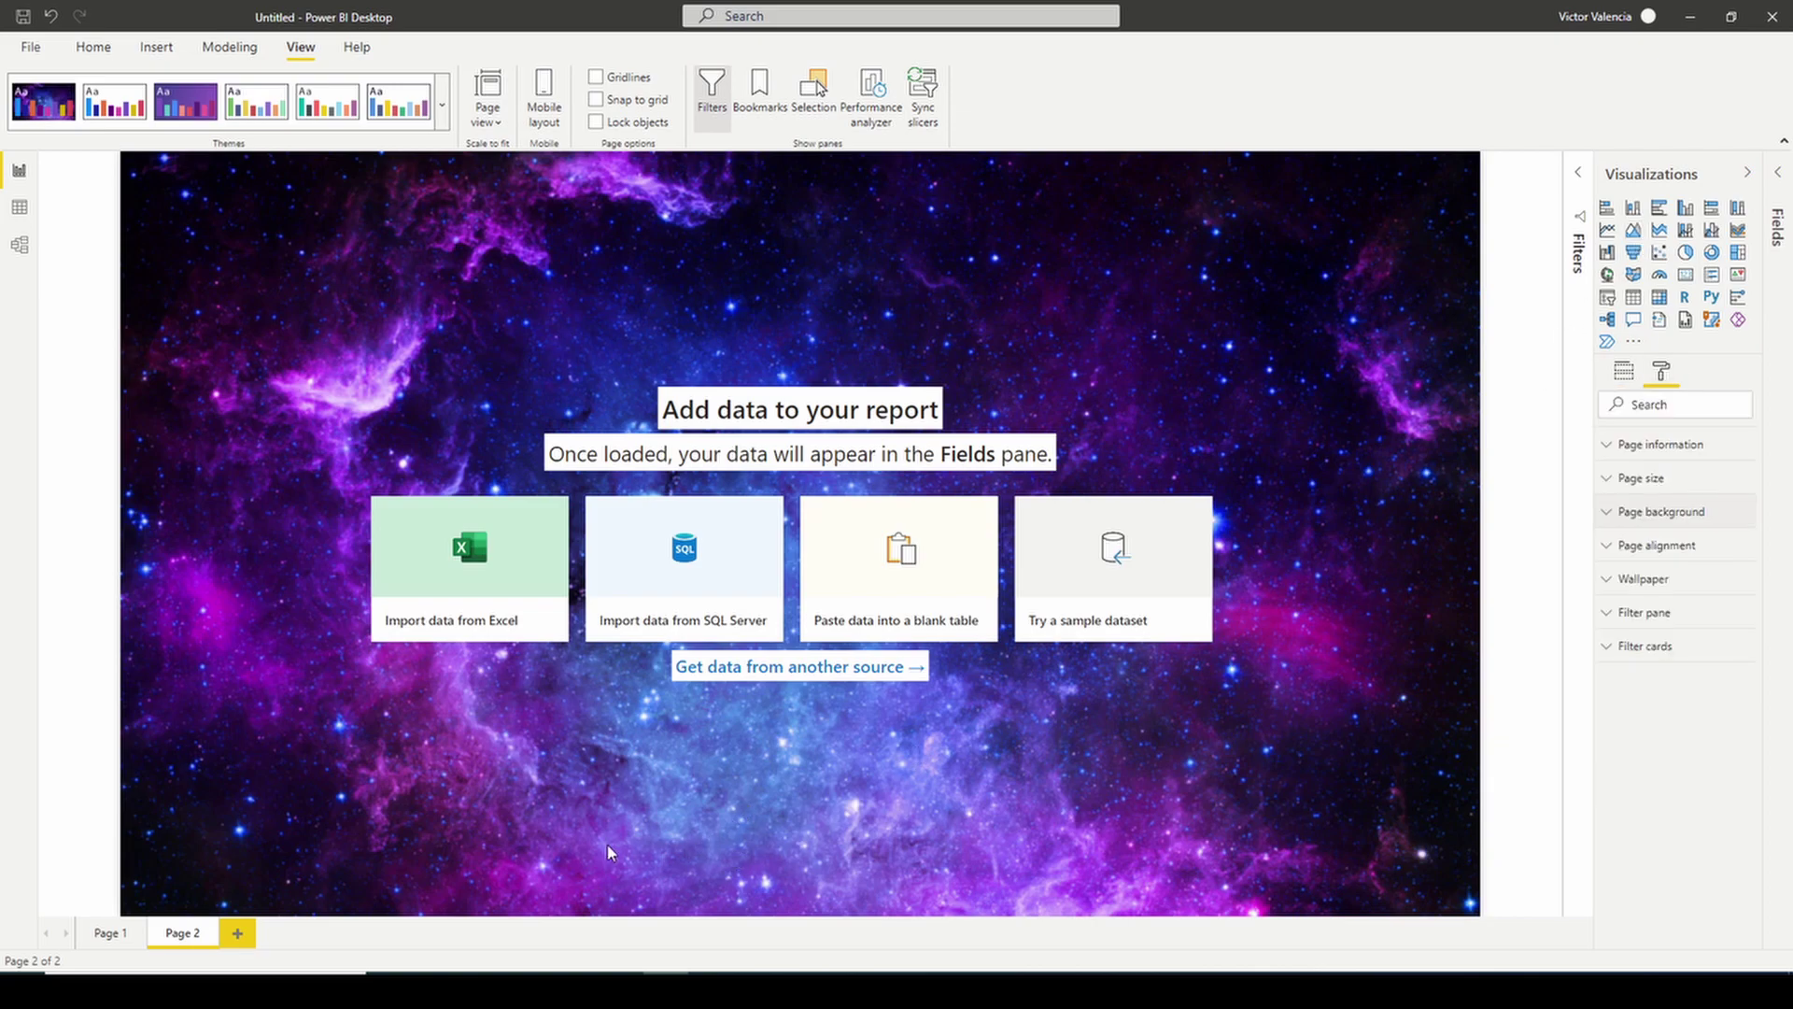
mouse_move(390, 991)
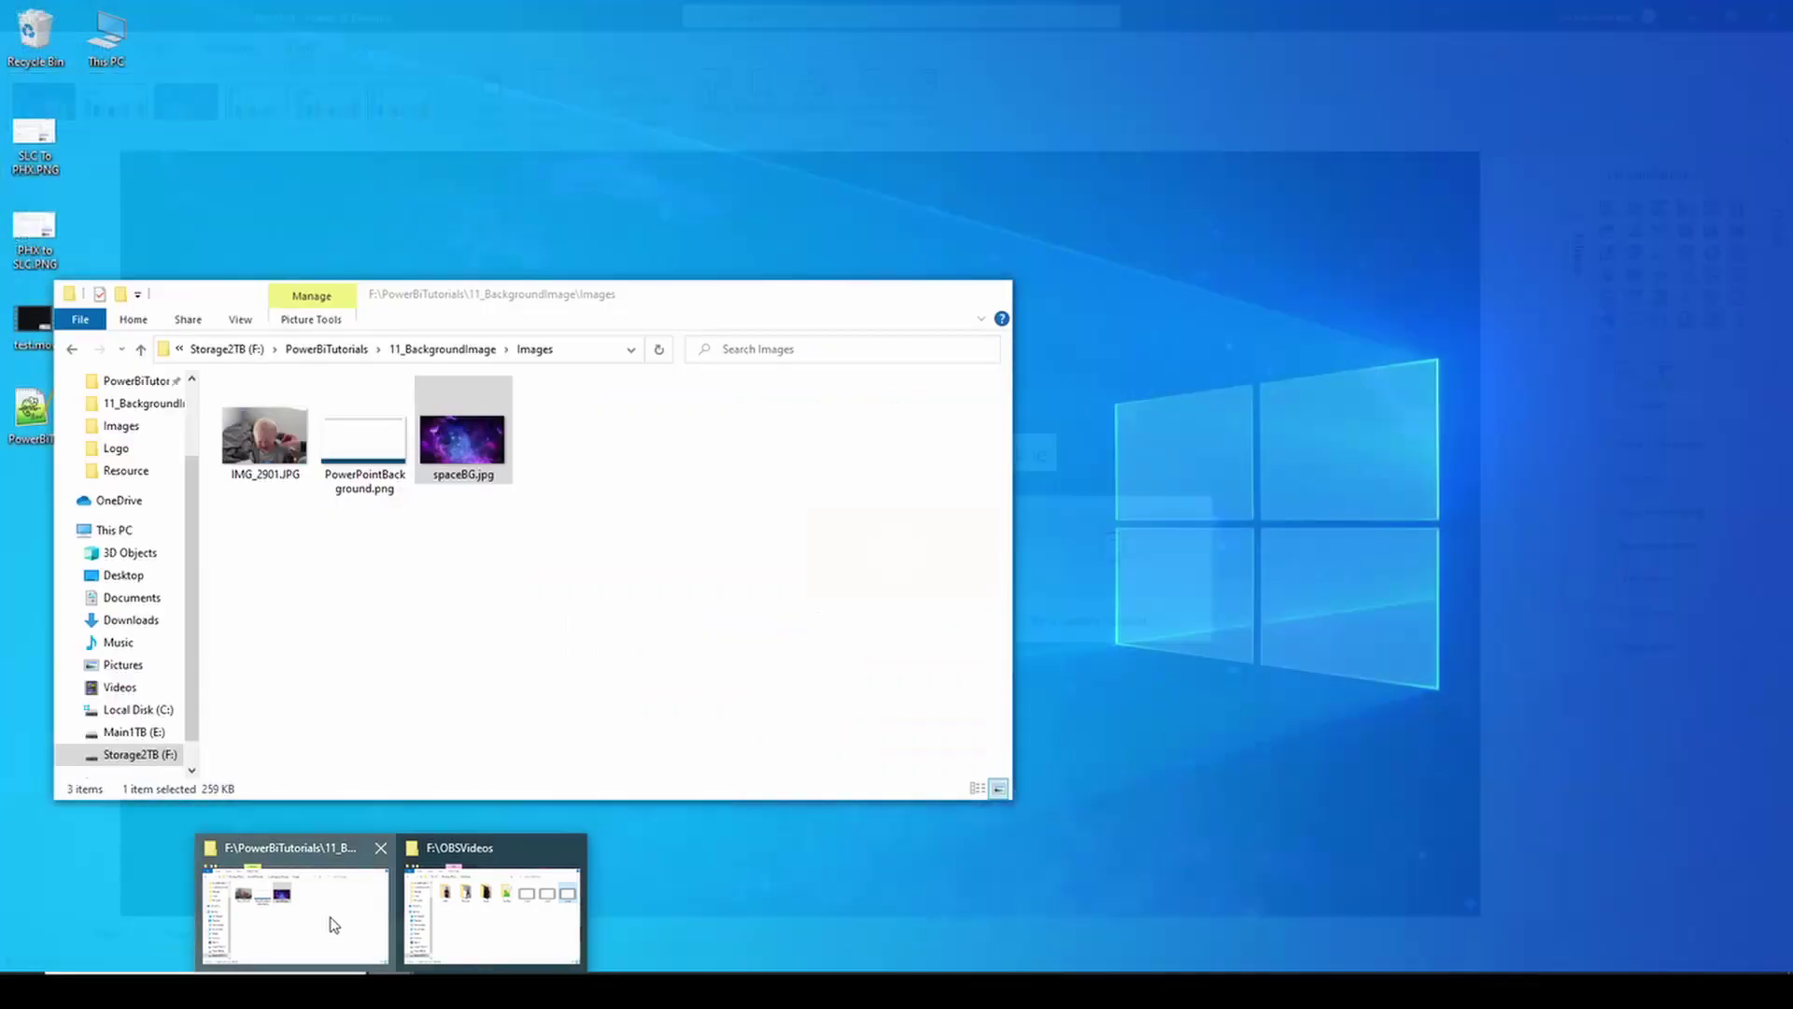
Try encoding the 5 MB IMG_2901.JPG on a reloaded base64-image.de, which rejects it as over 1 MB.
click(335, 925)
click(279, 450)
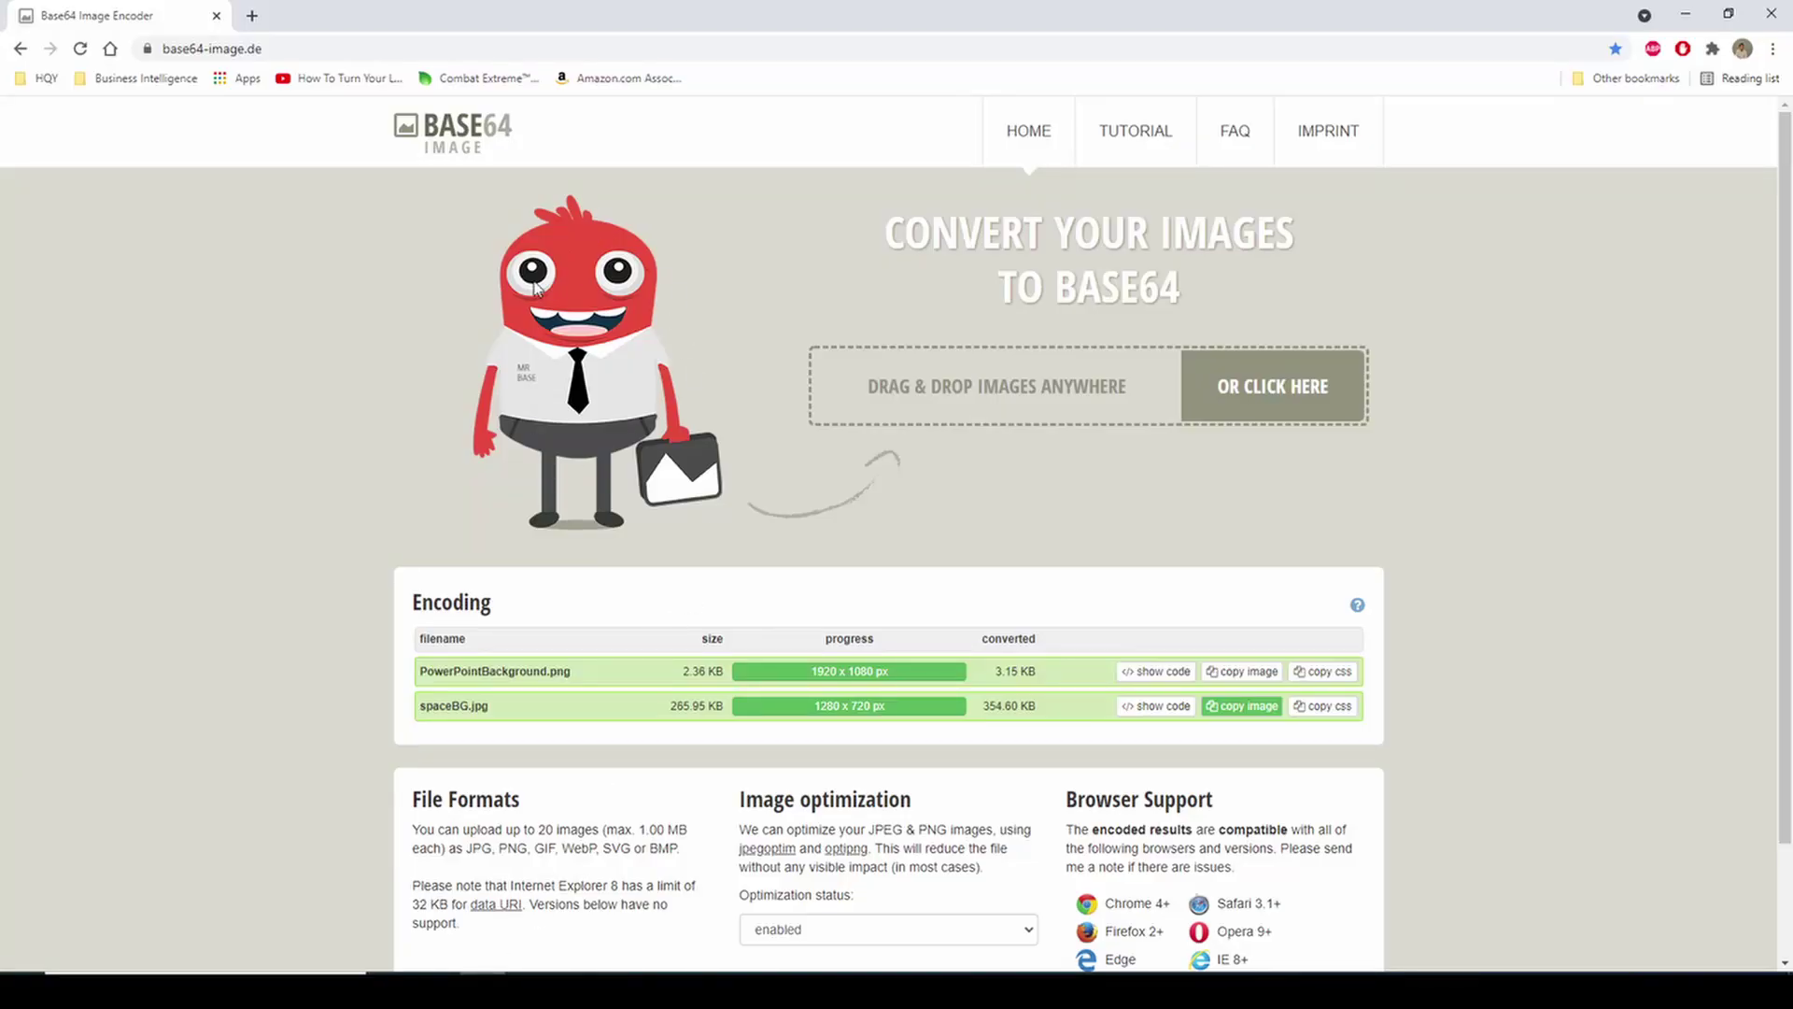
click(80, 49)
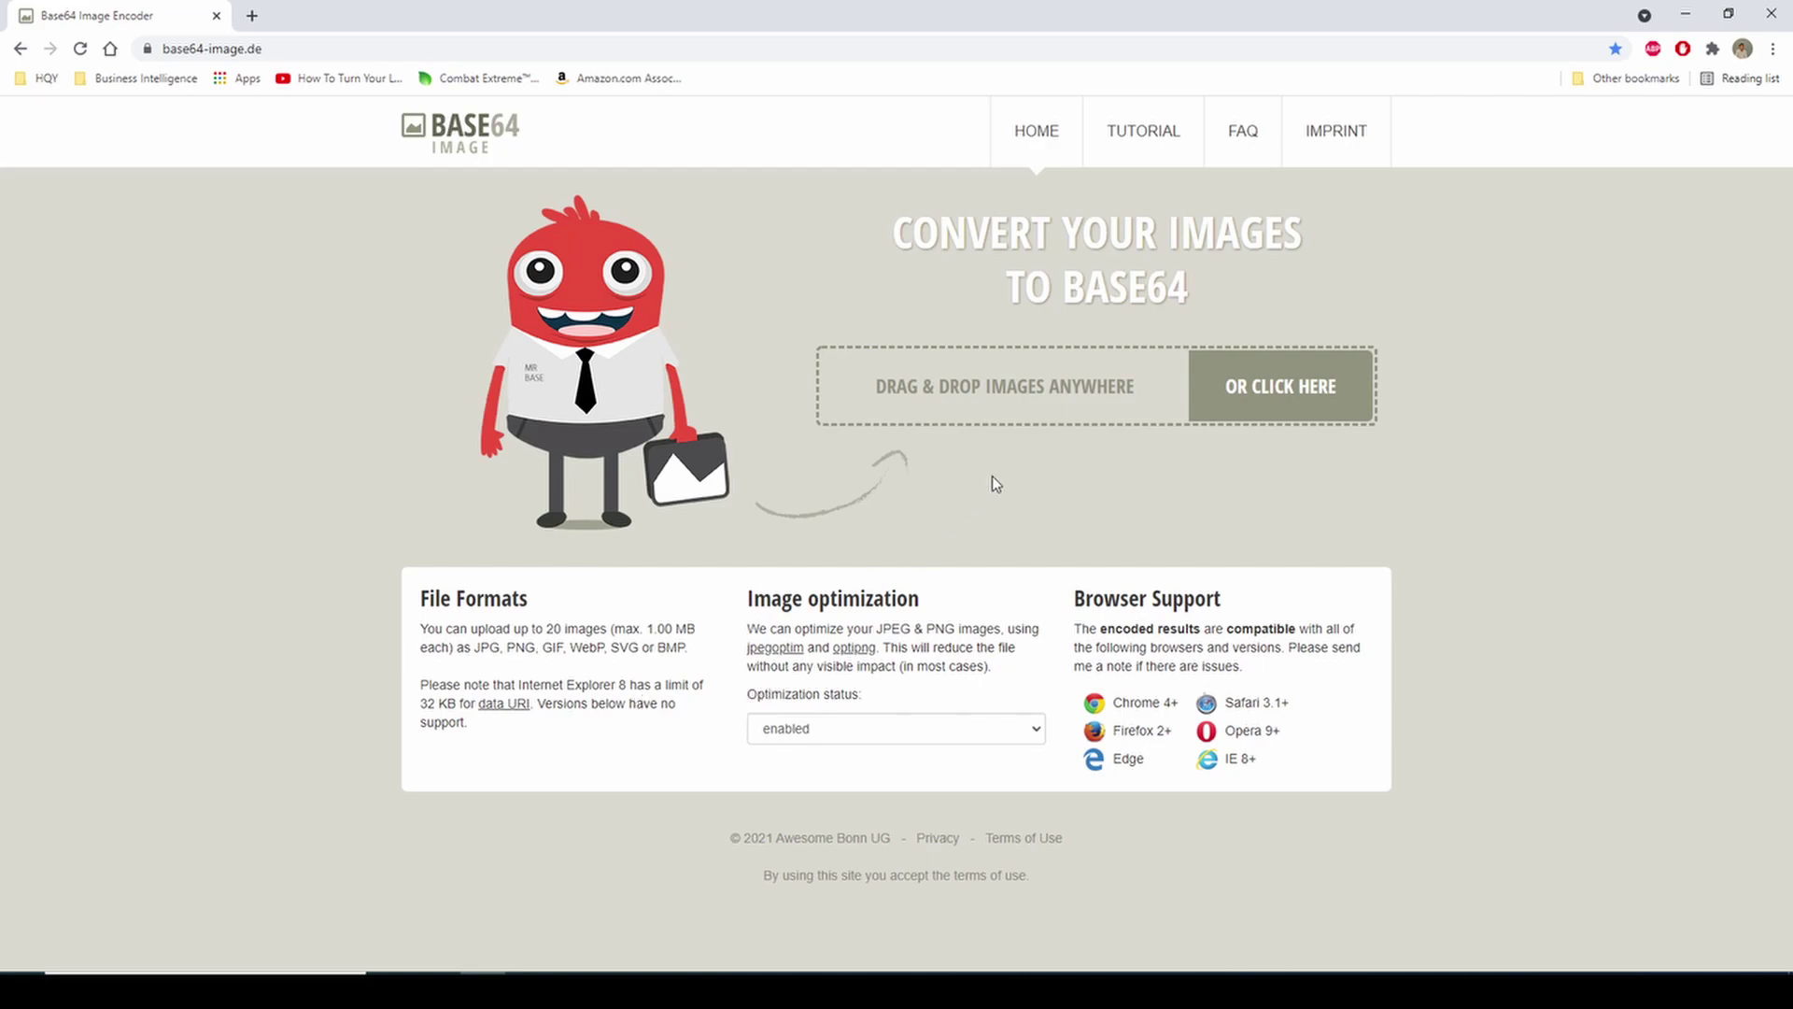
mouse_move(390, 990)
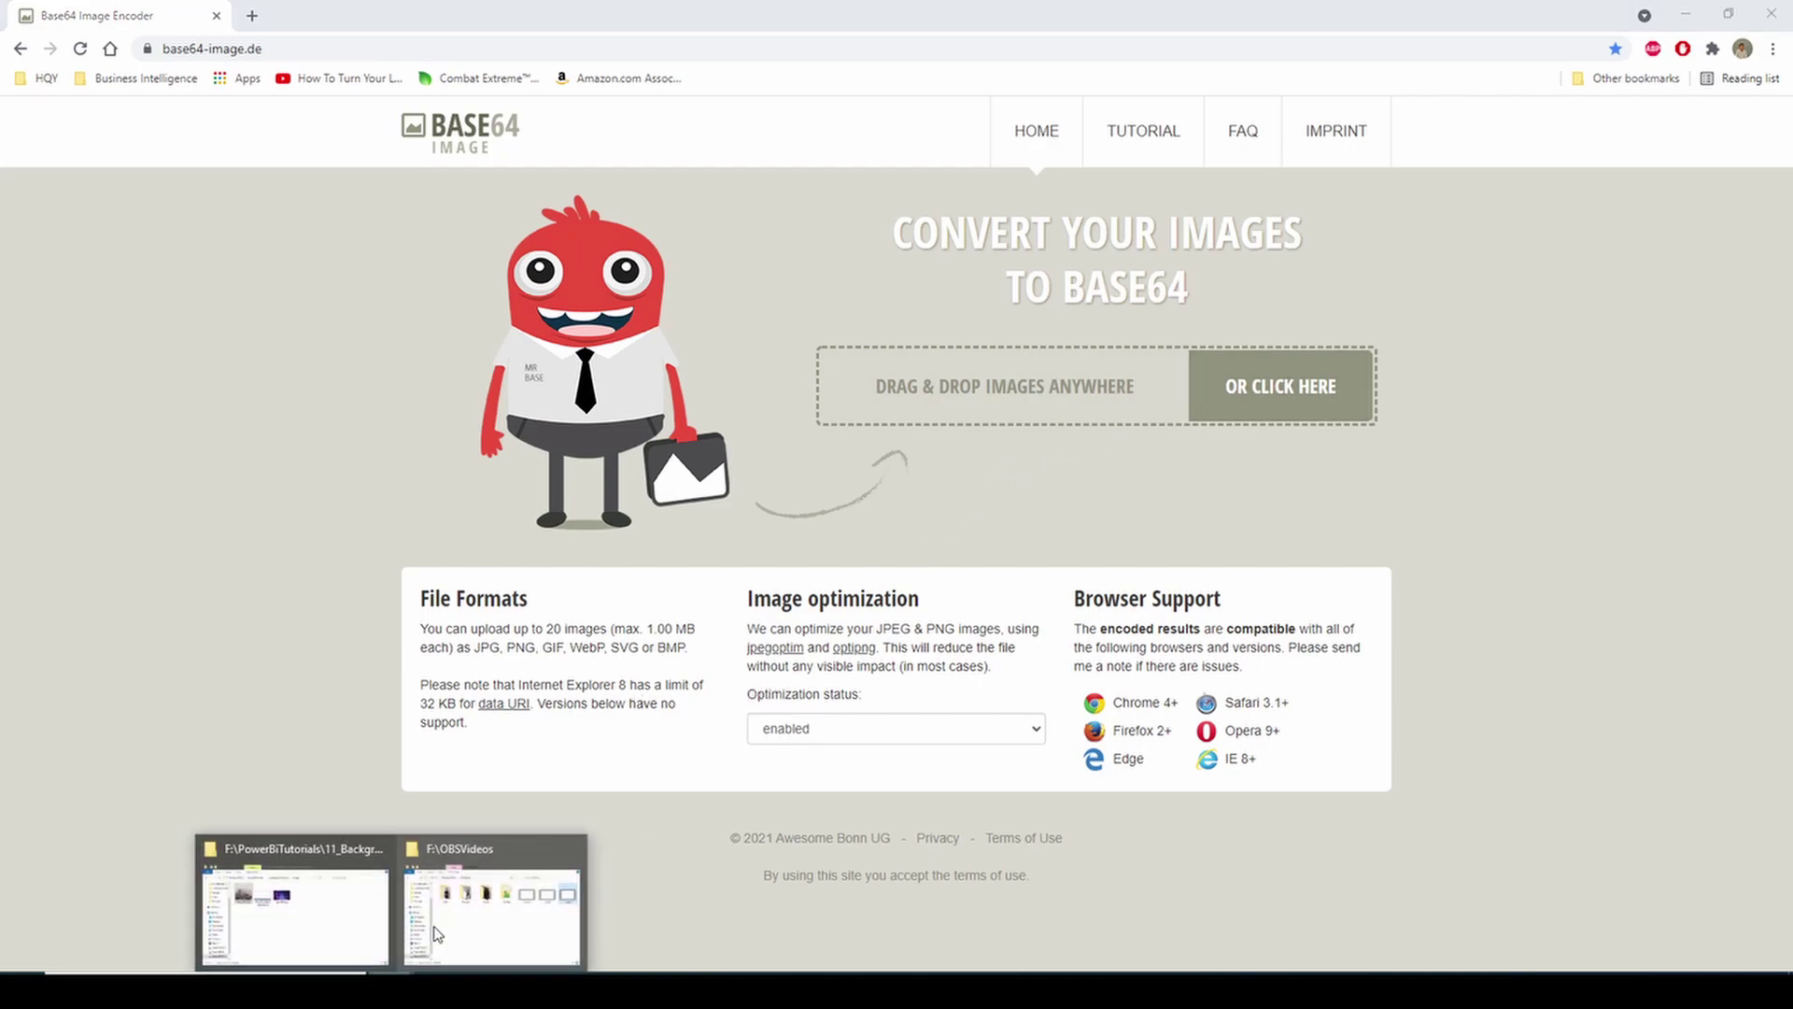
click(340, 925)
drag(261, 462, 1117, 516)
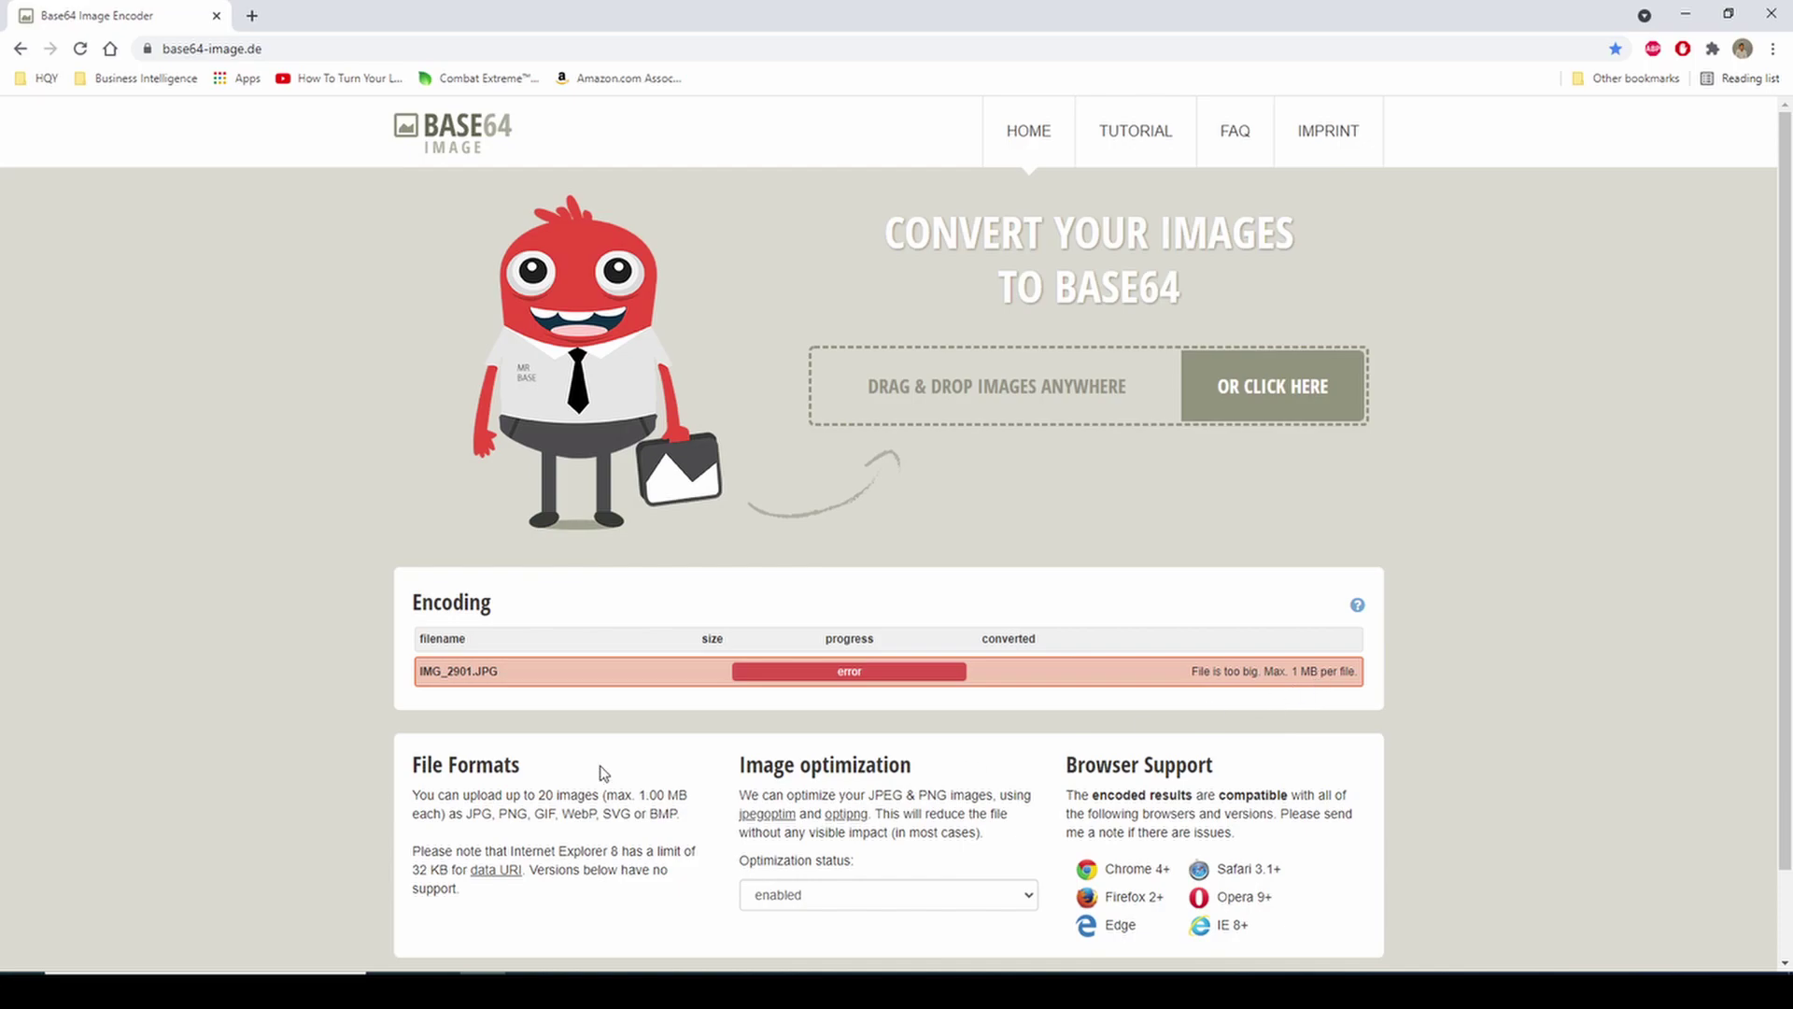
mouse_move(391, 990)
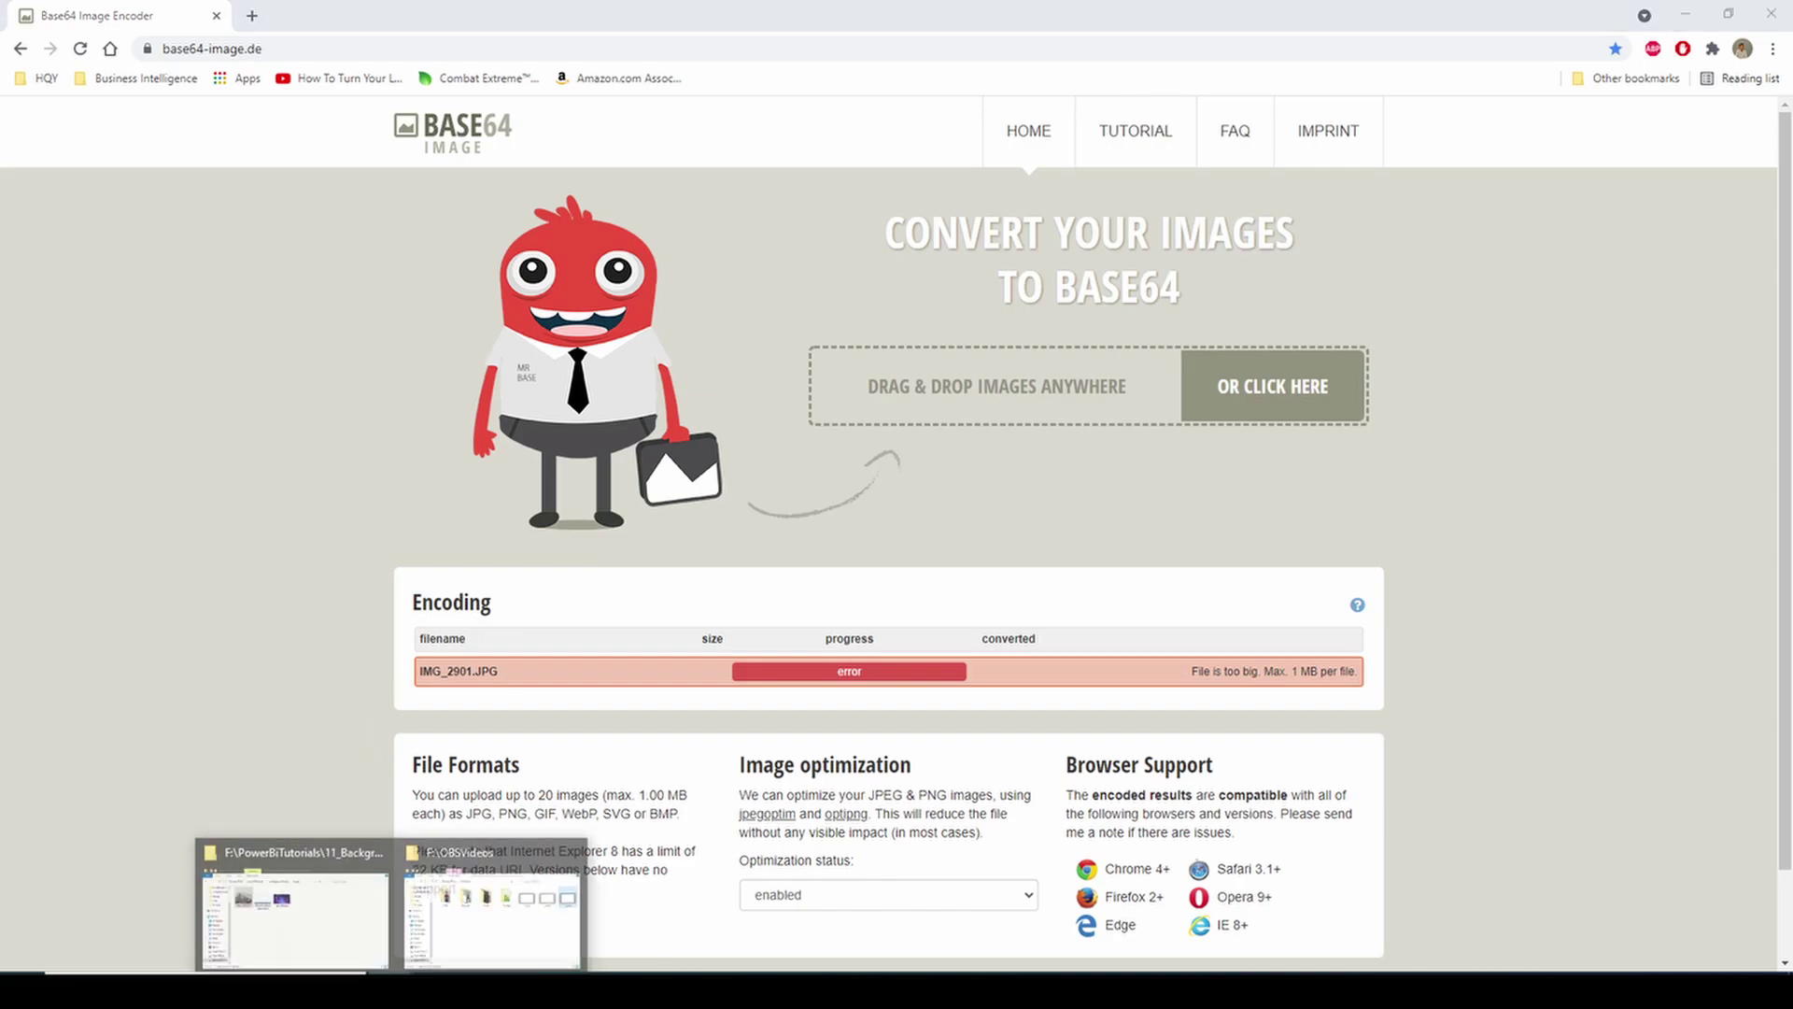
click(280, 930)
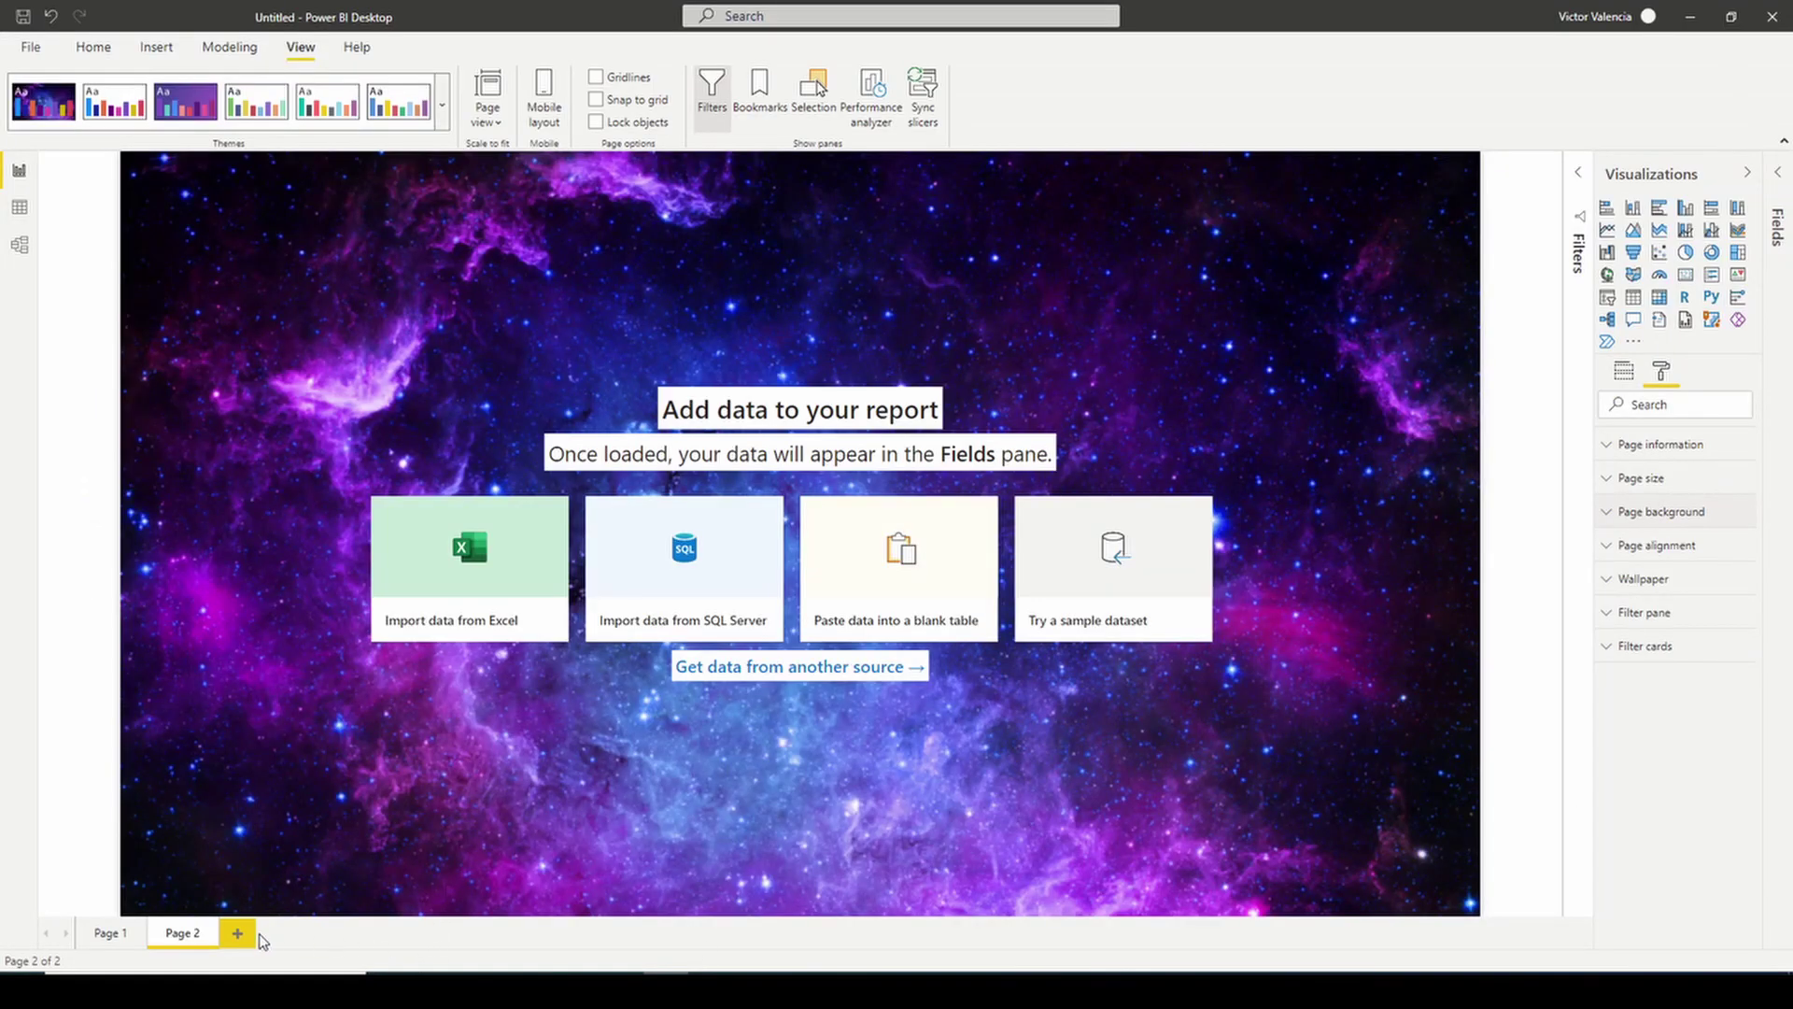
Add Page 3 and swap its theme background image for Images\IMG_2901.JPG.
click(249, 933)
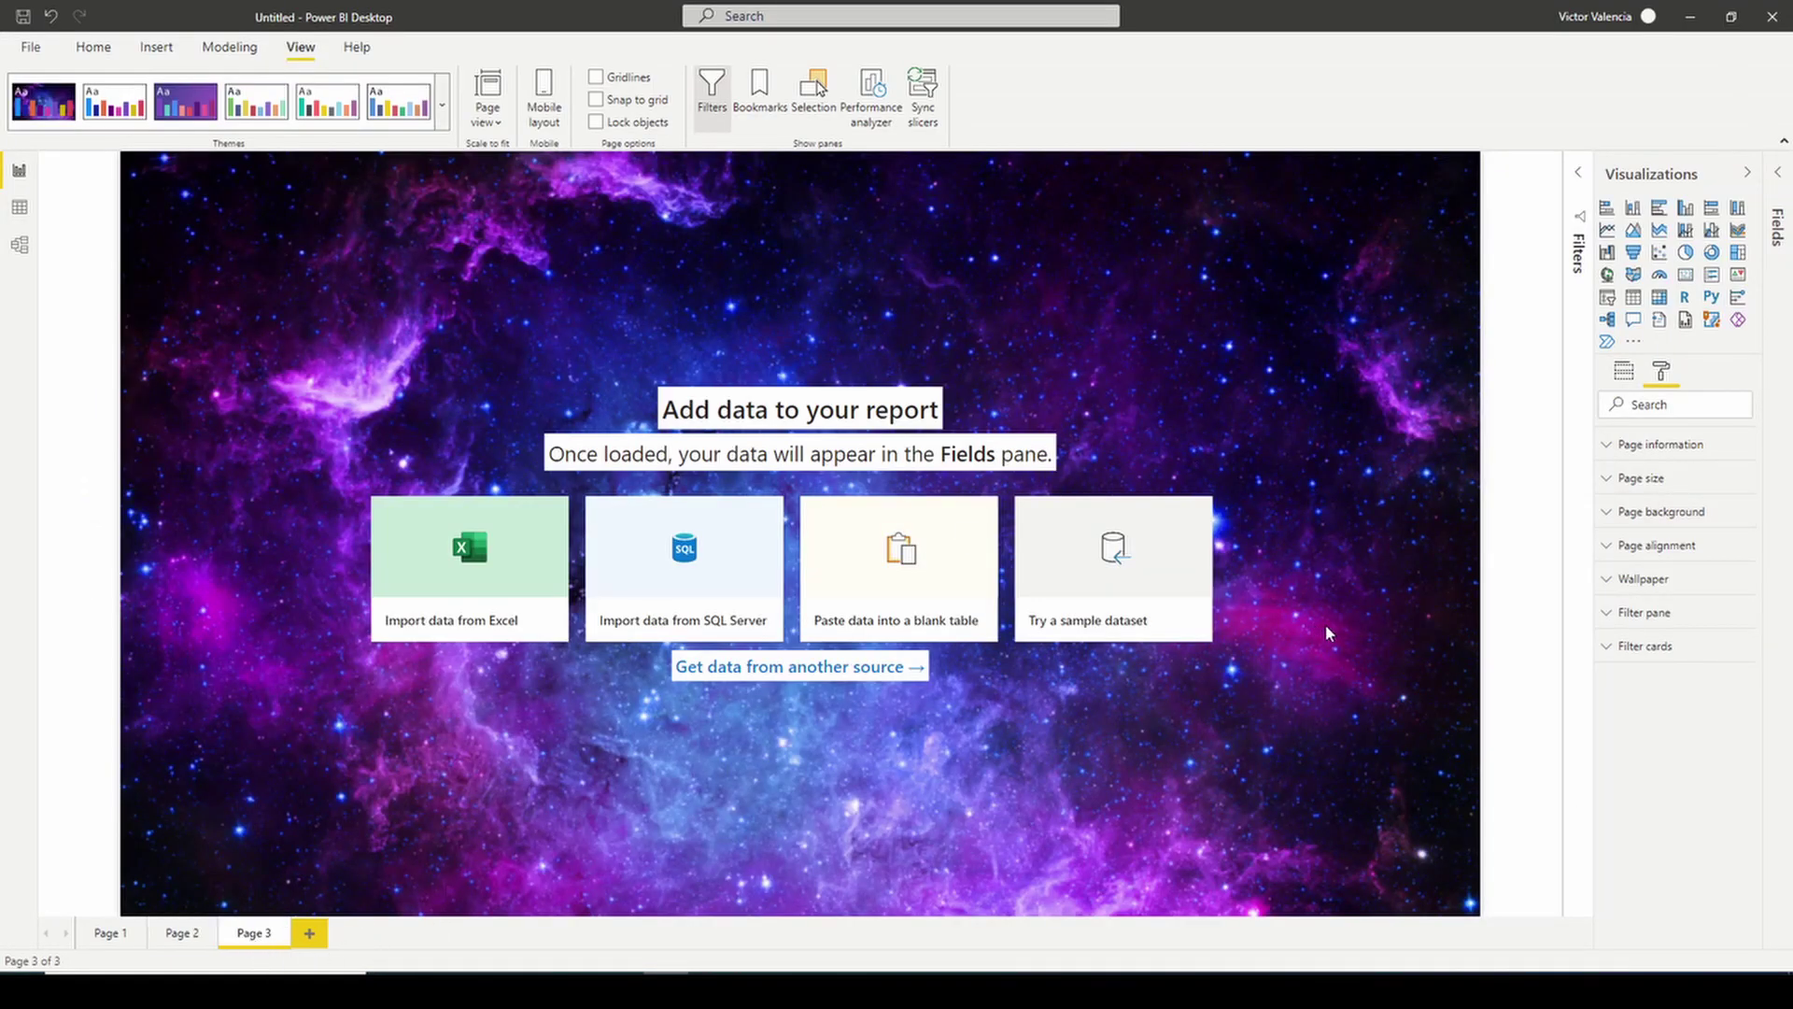
click(1613, 513)
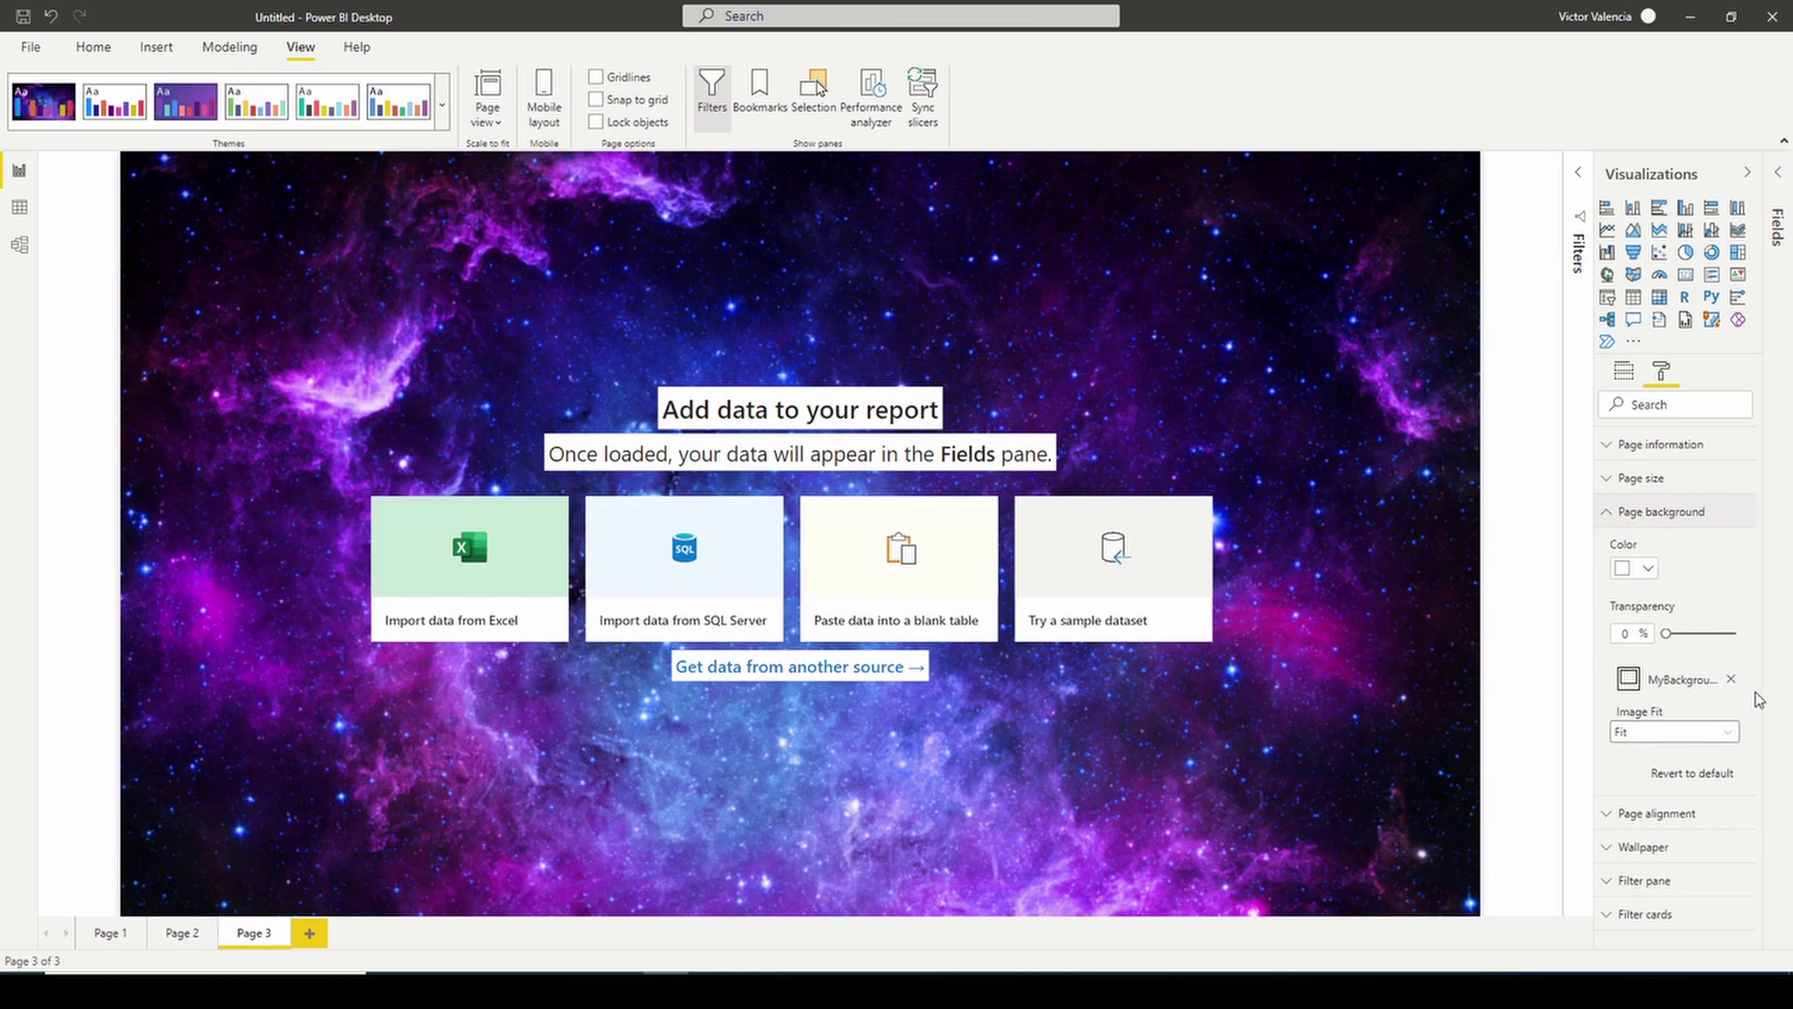
click(1731, 679)
click(1683, 680)
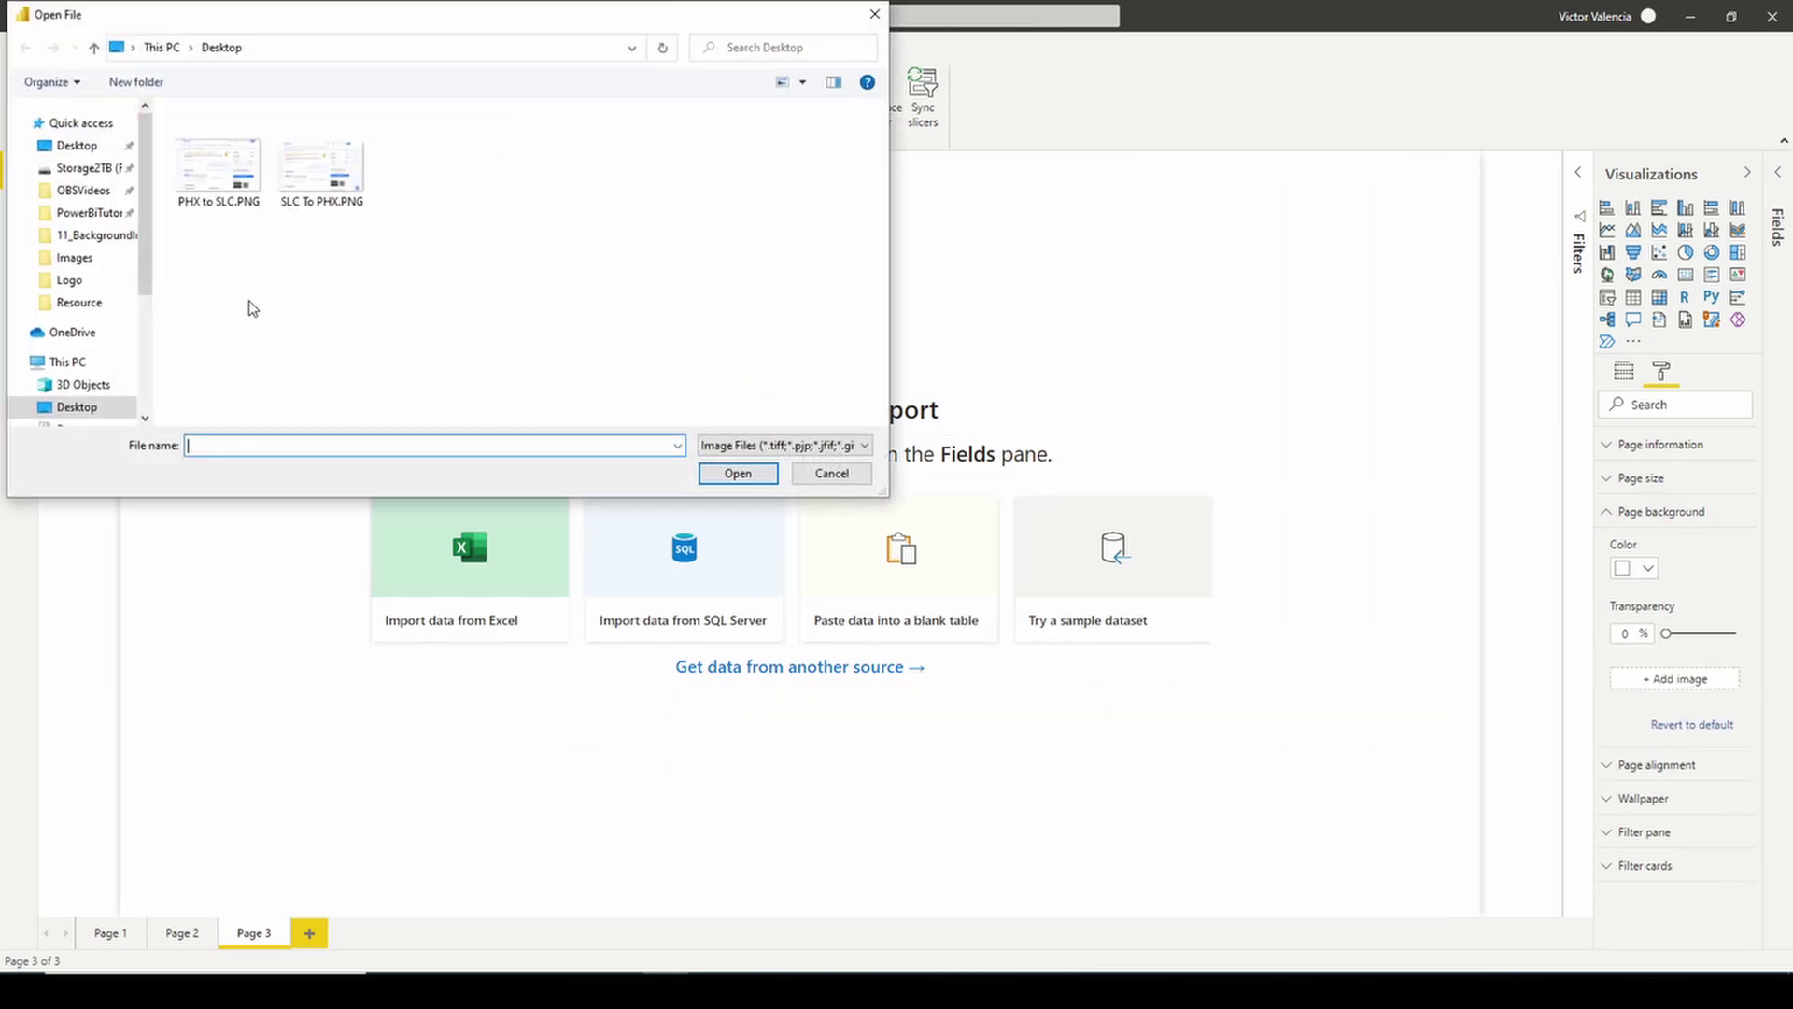
click(80, 258)
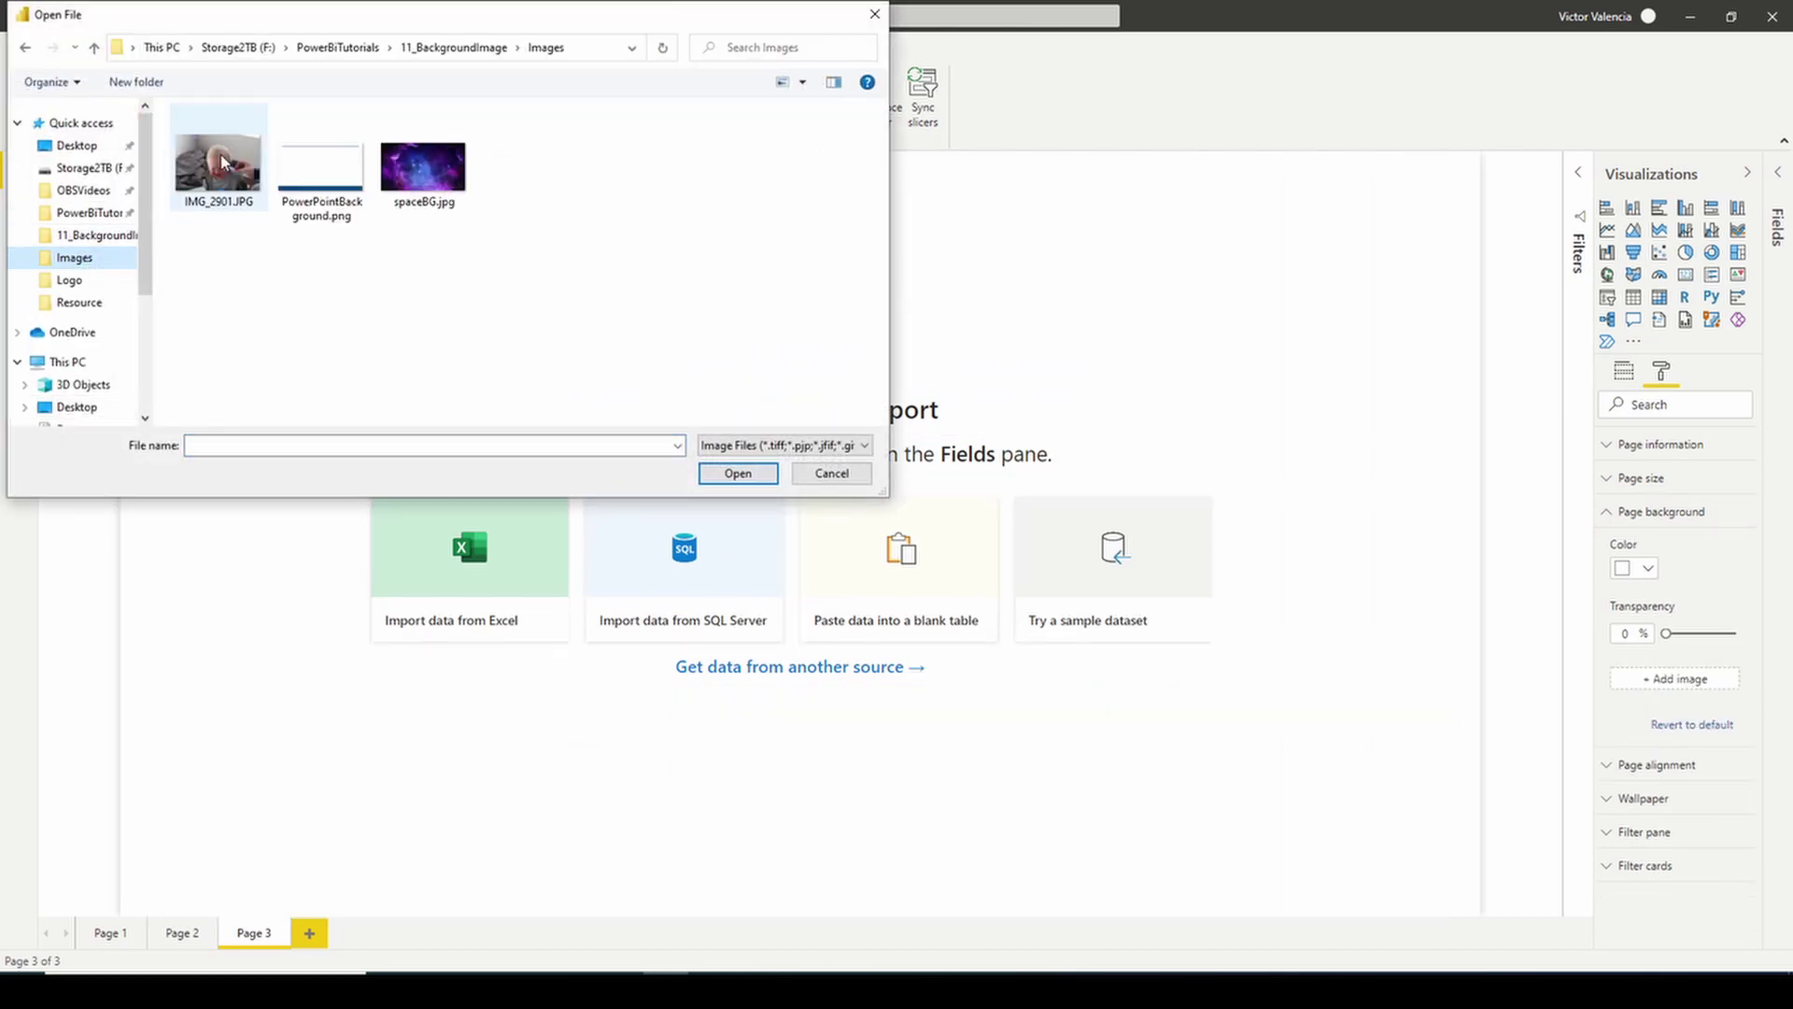
click(221, 160)
click(771, 479)
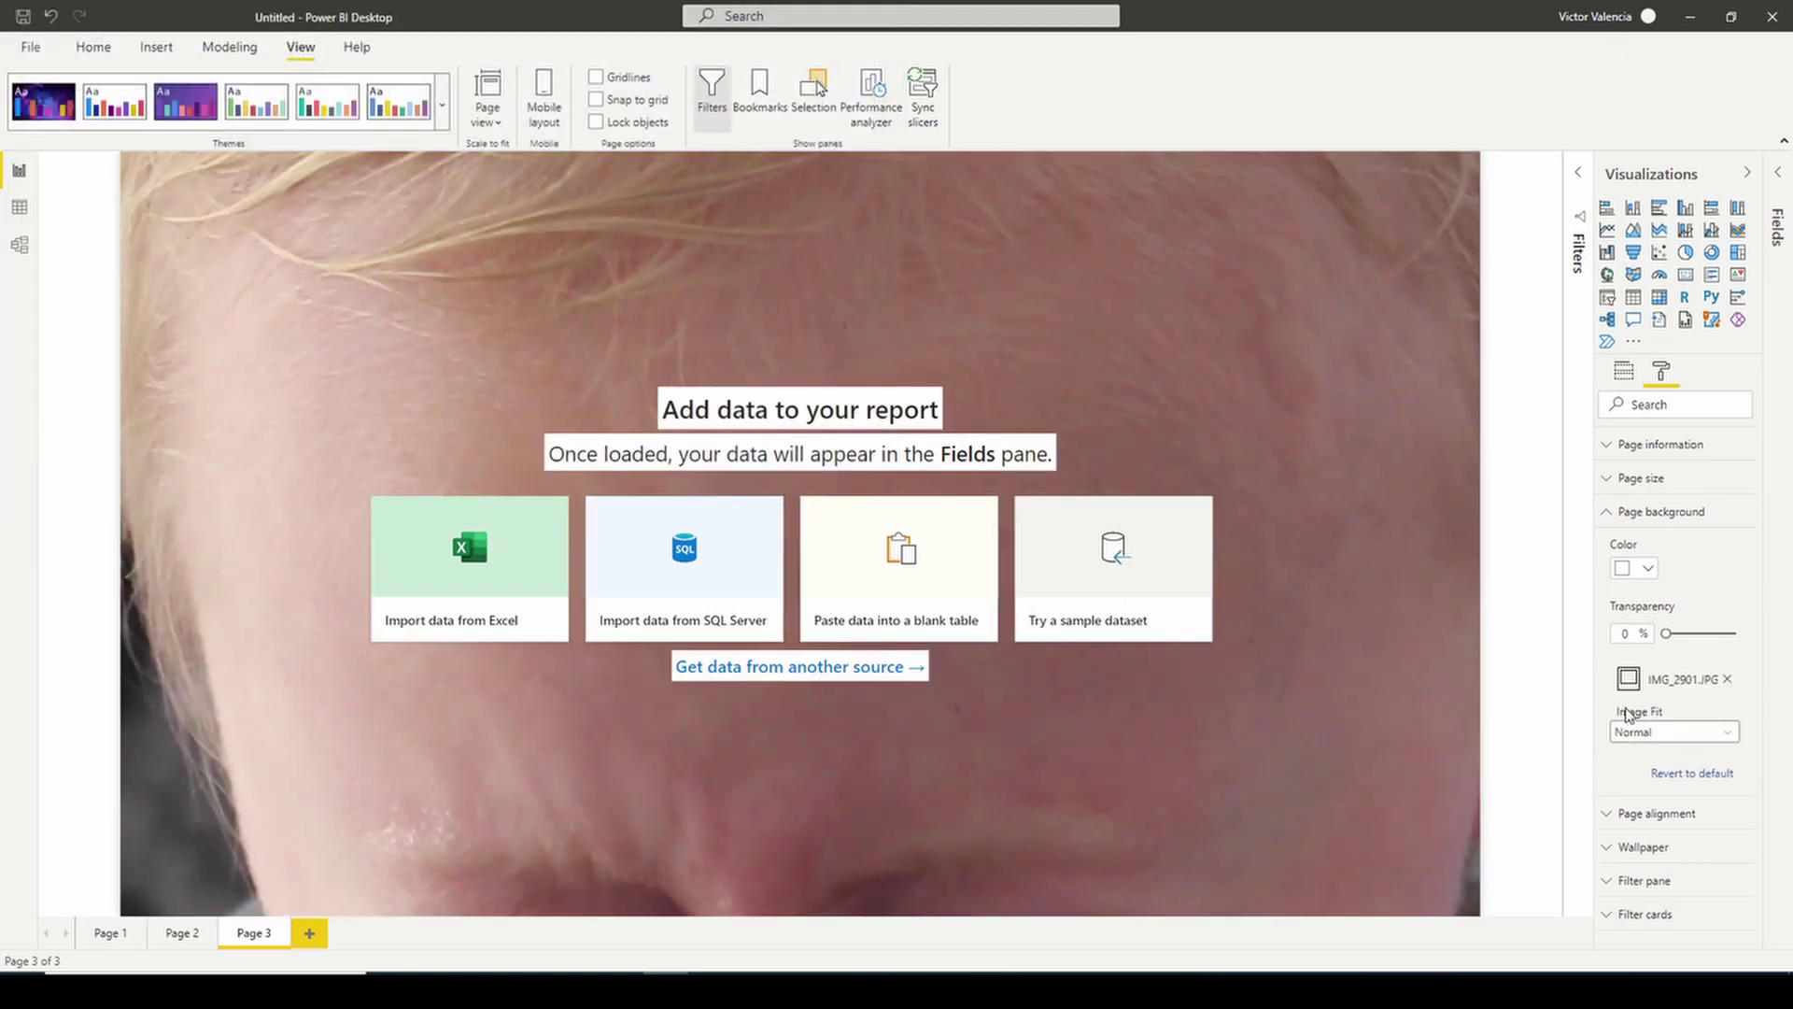
Set the Page 3 background image fit to Fill.
click(1633, 732)
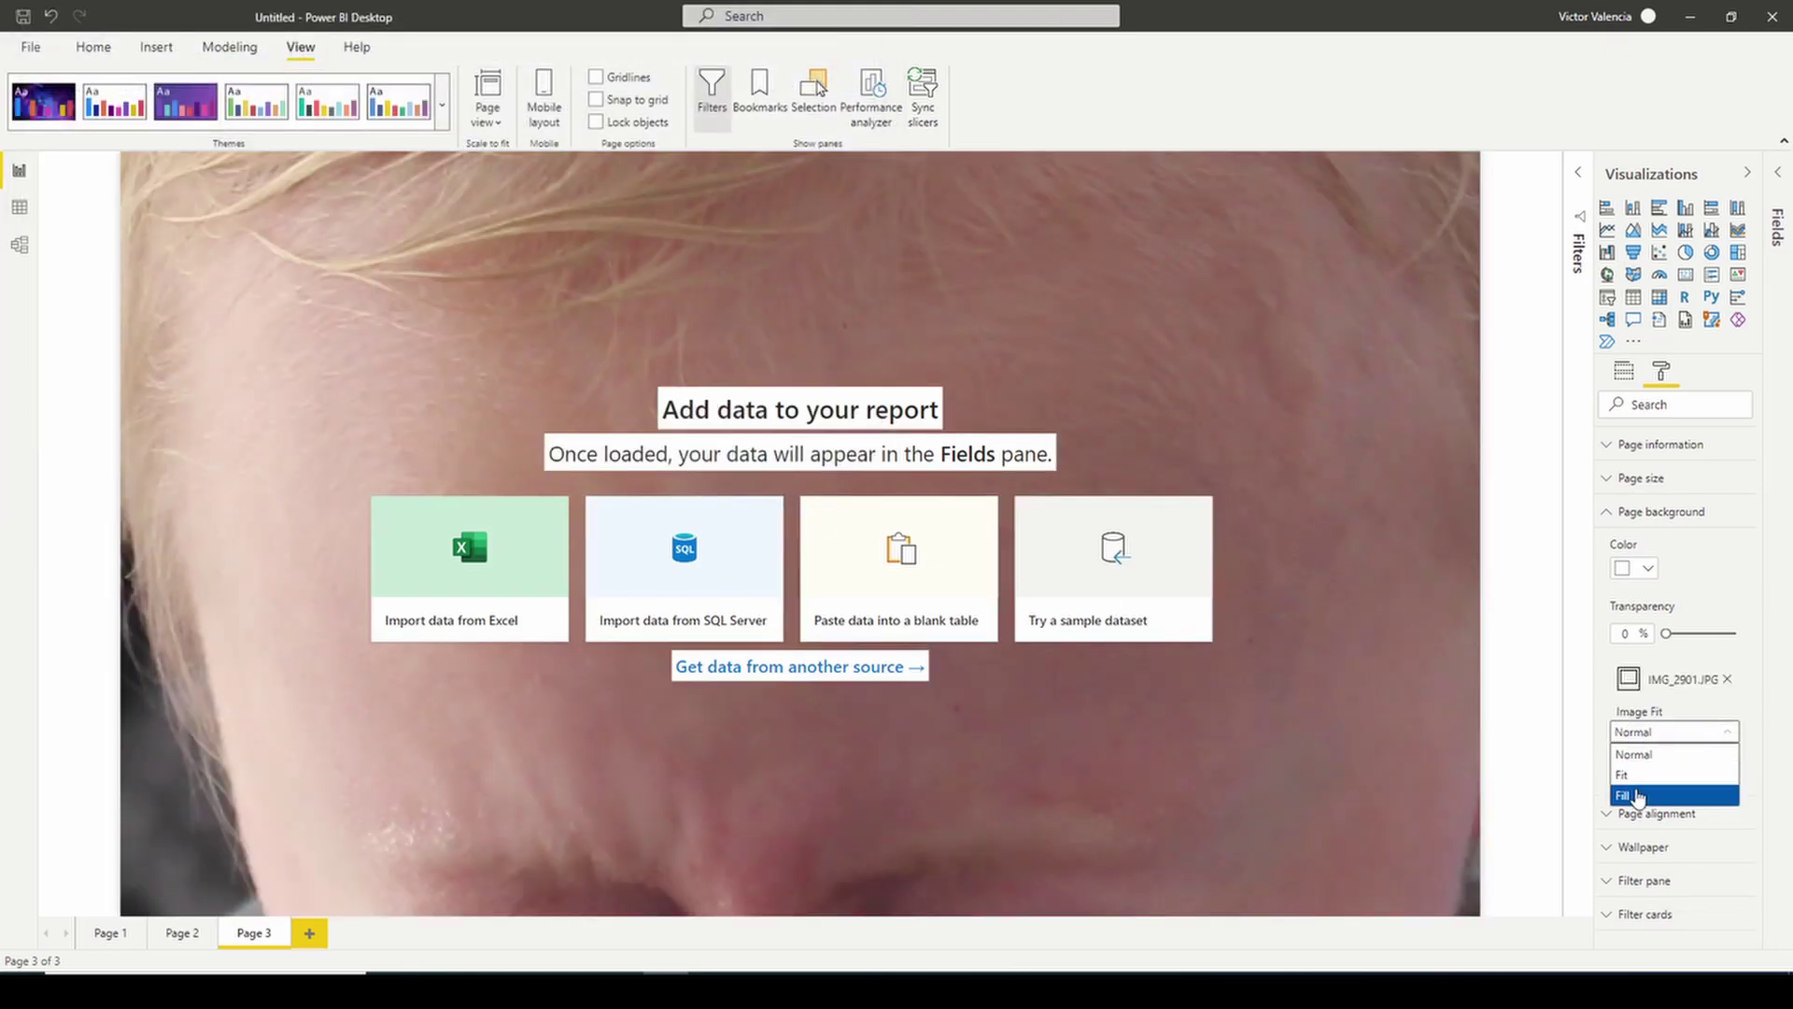
click(1641, 796)
click(1659, 747)
click(1644, 775)
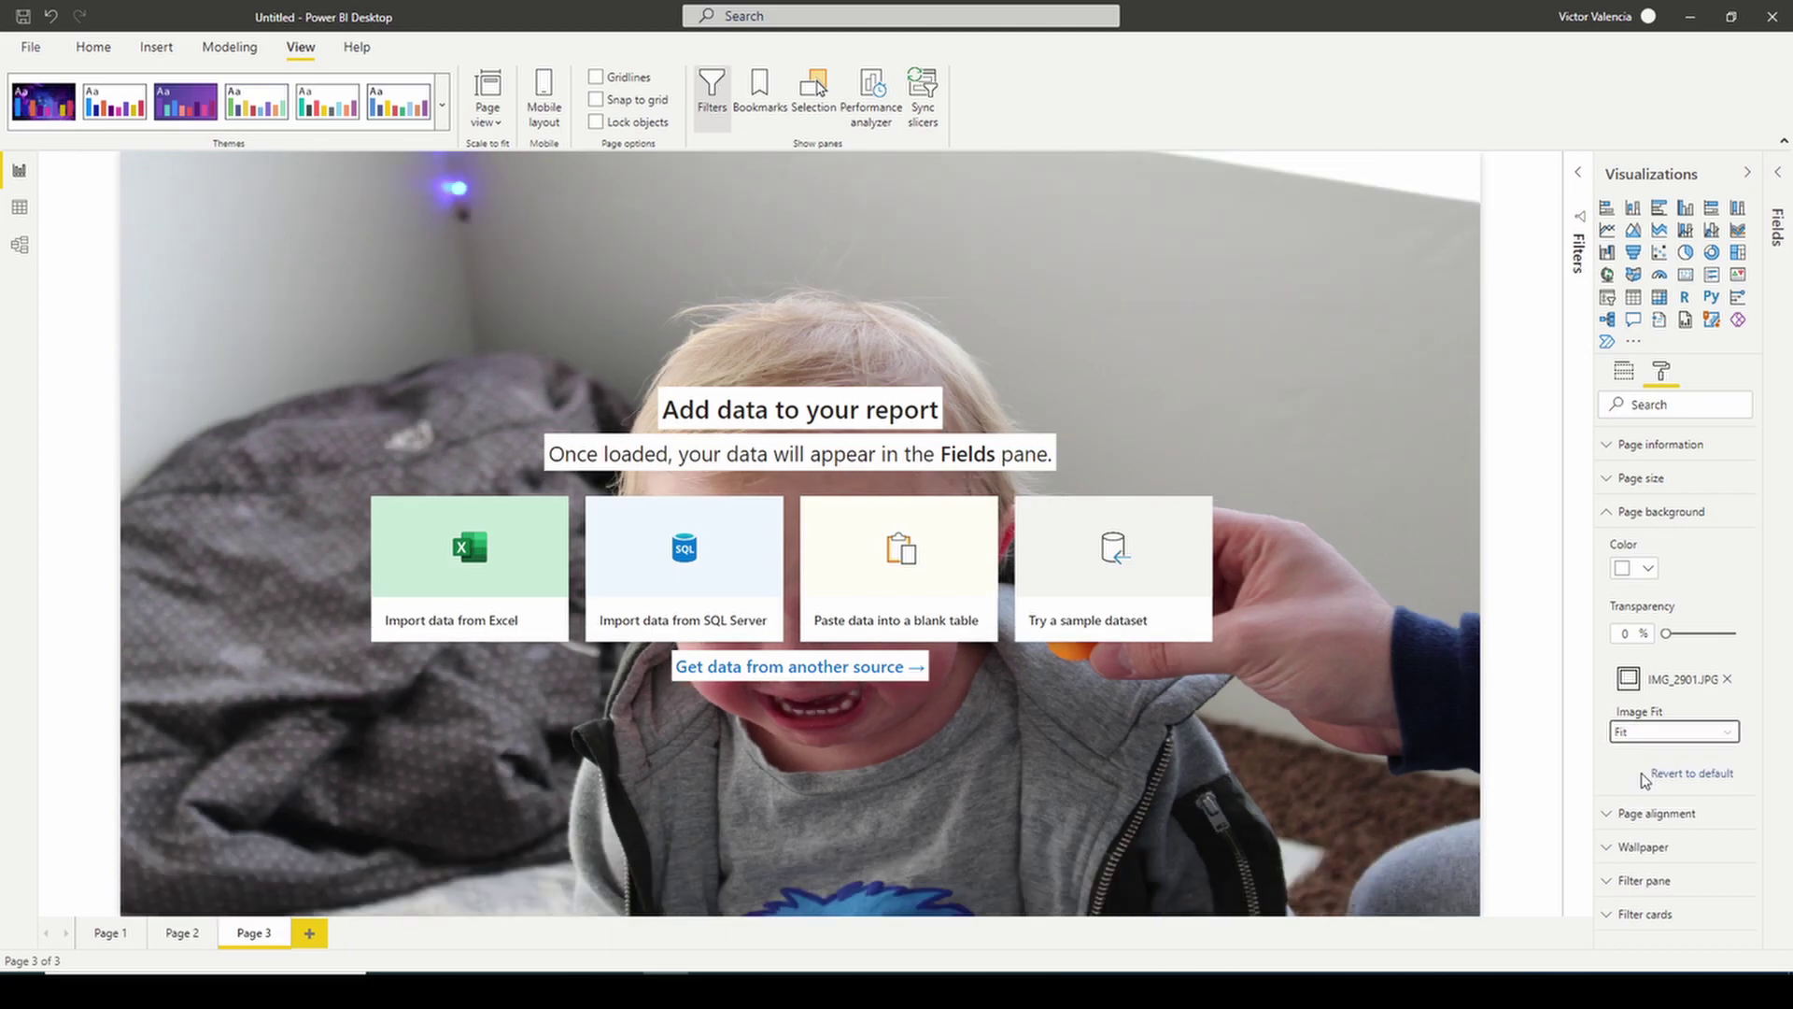
click(1658, 742)
click(1641, 796)
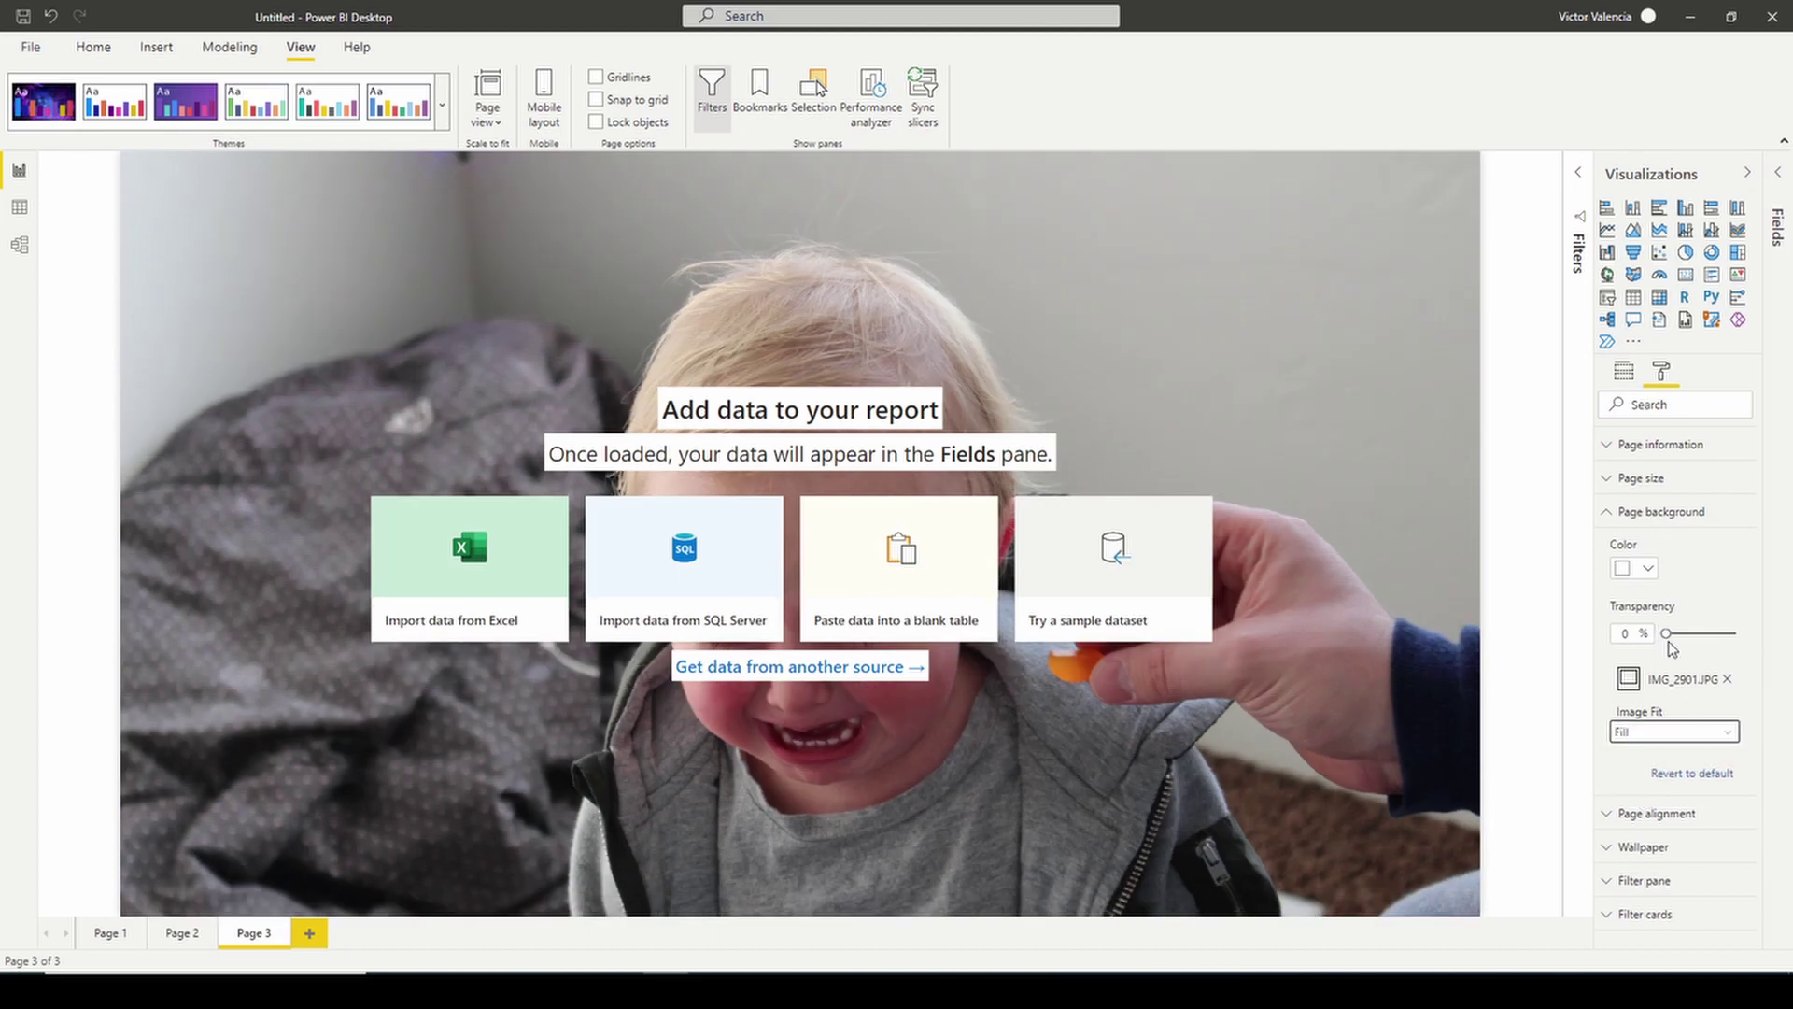
Add a blank slicer visual to the page and deselect it.
click(1608, 299)
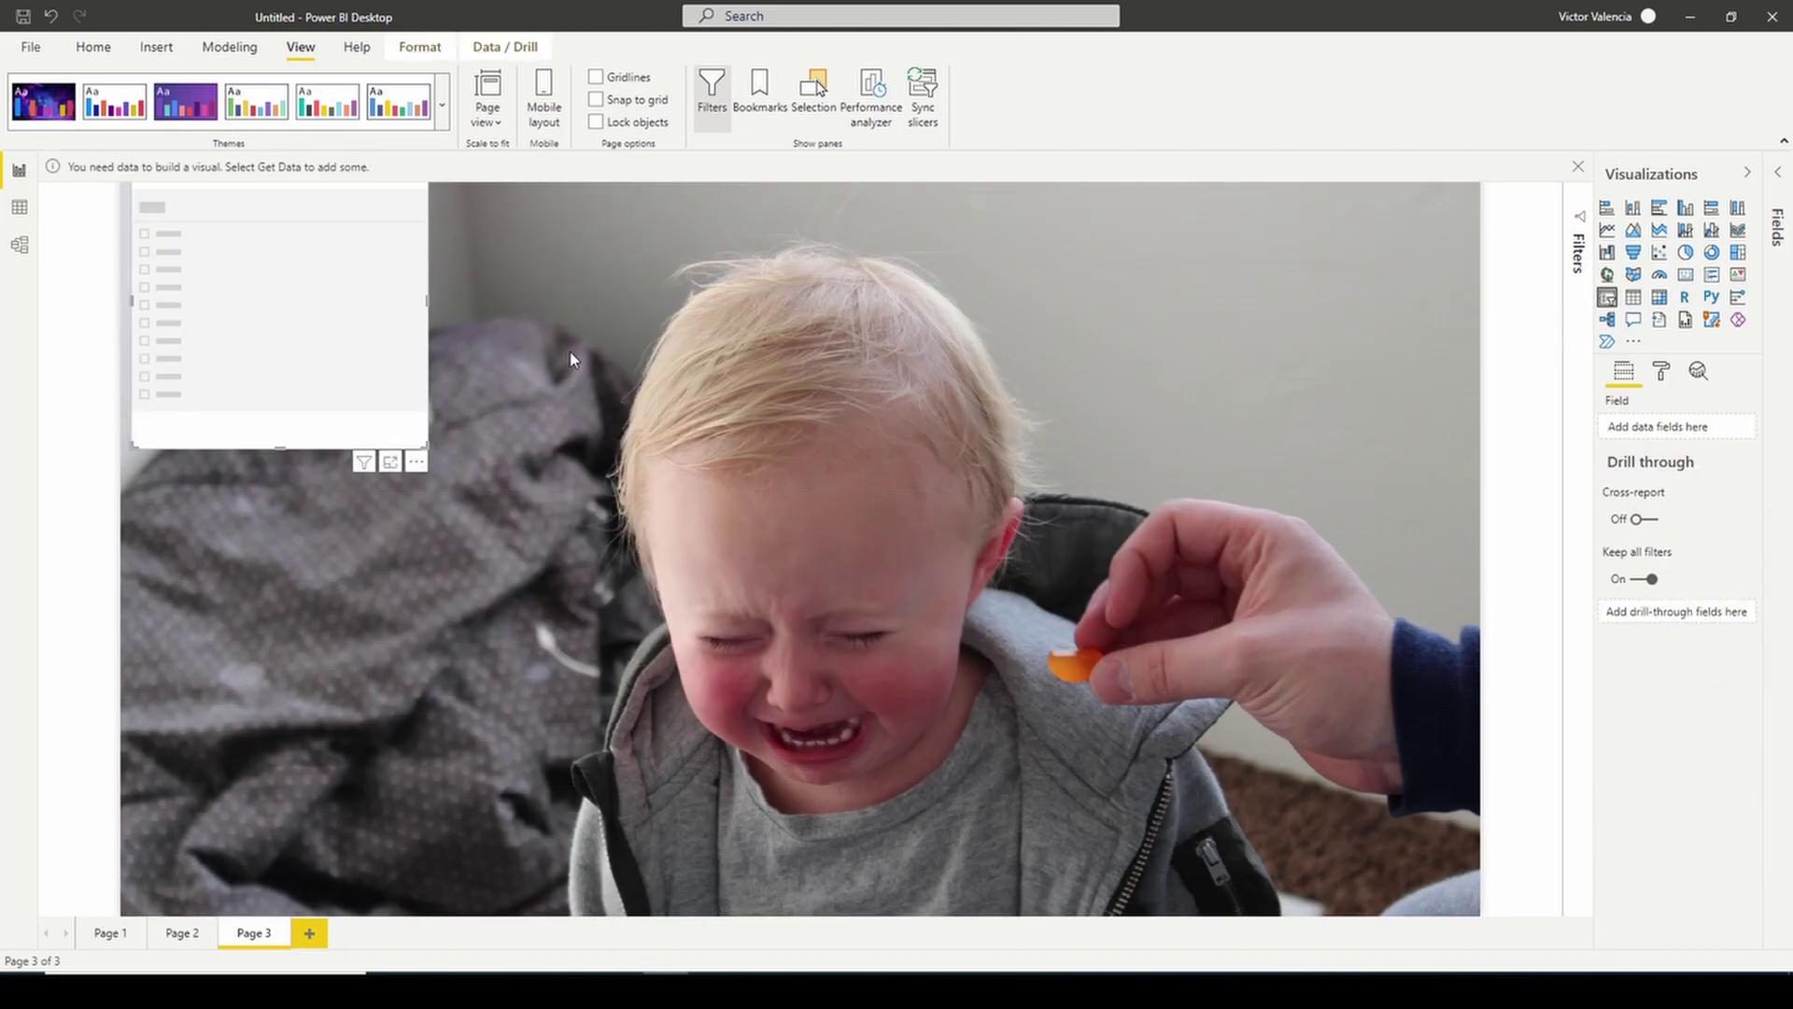
click(706, 286)
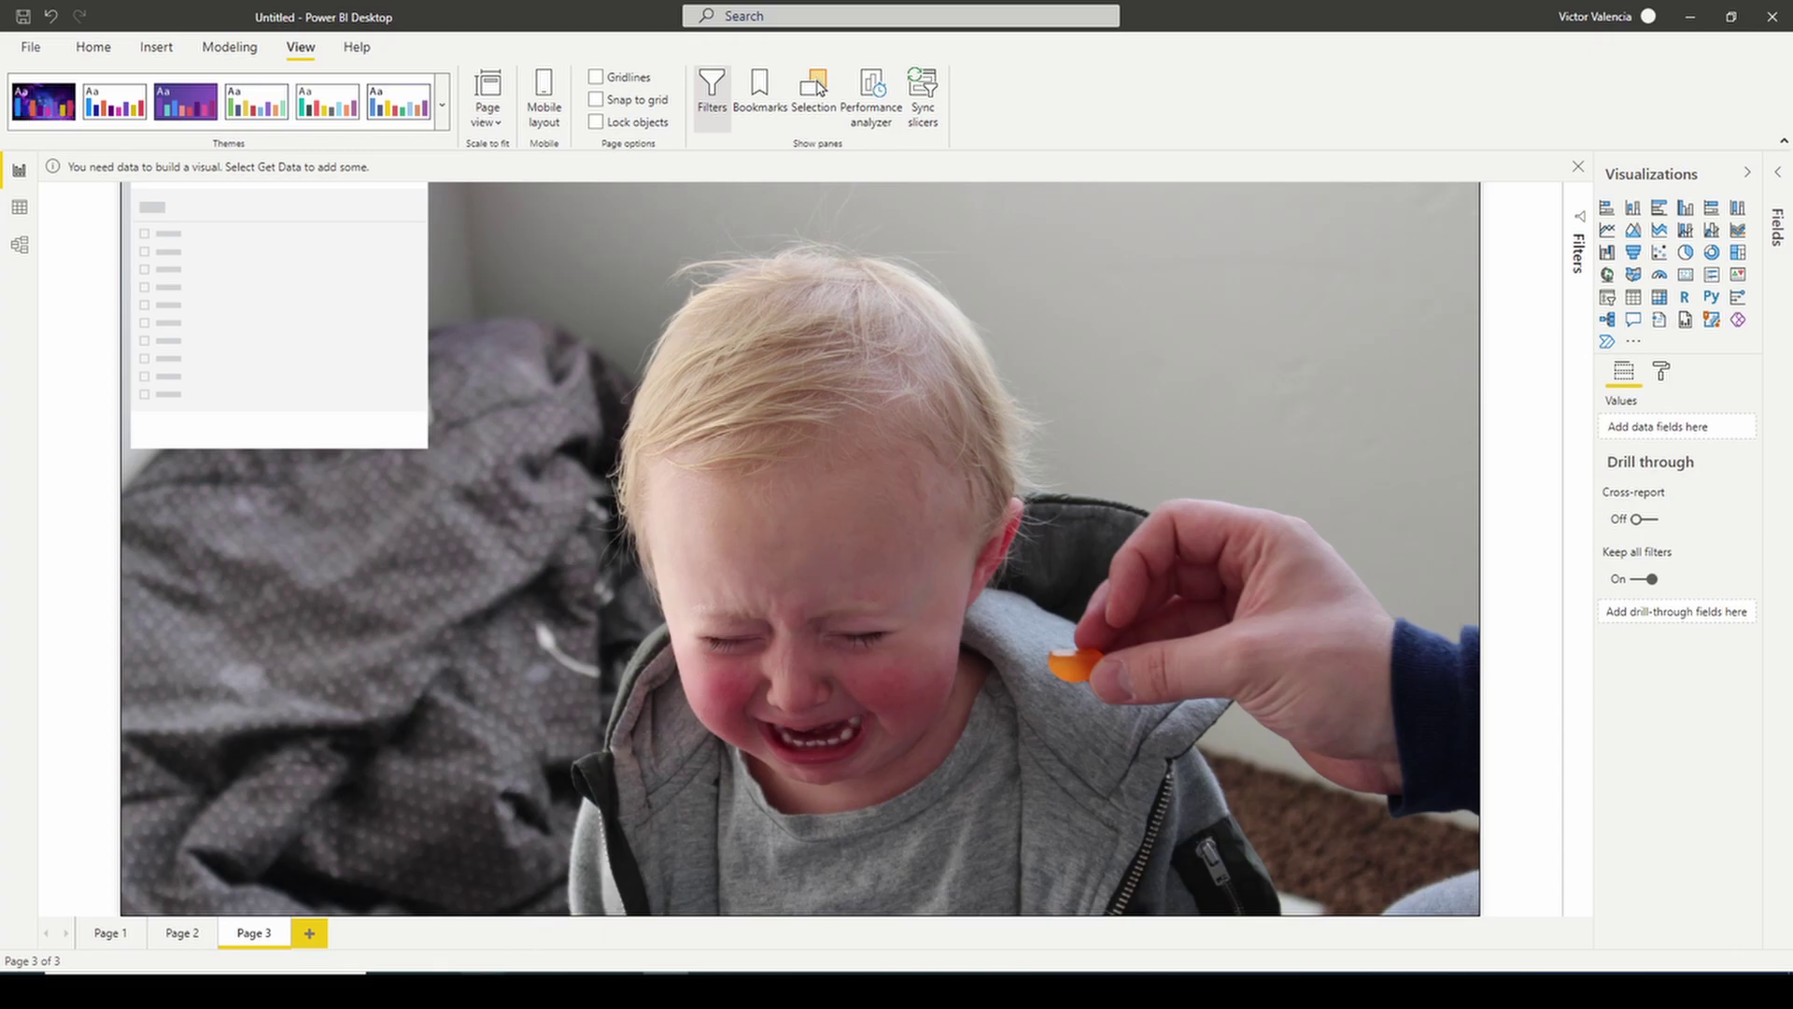
mouse_move(390, 990)
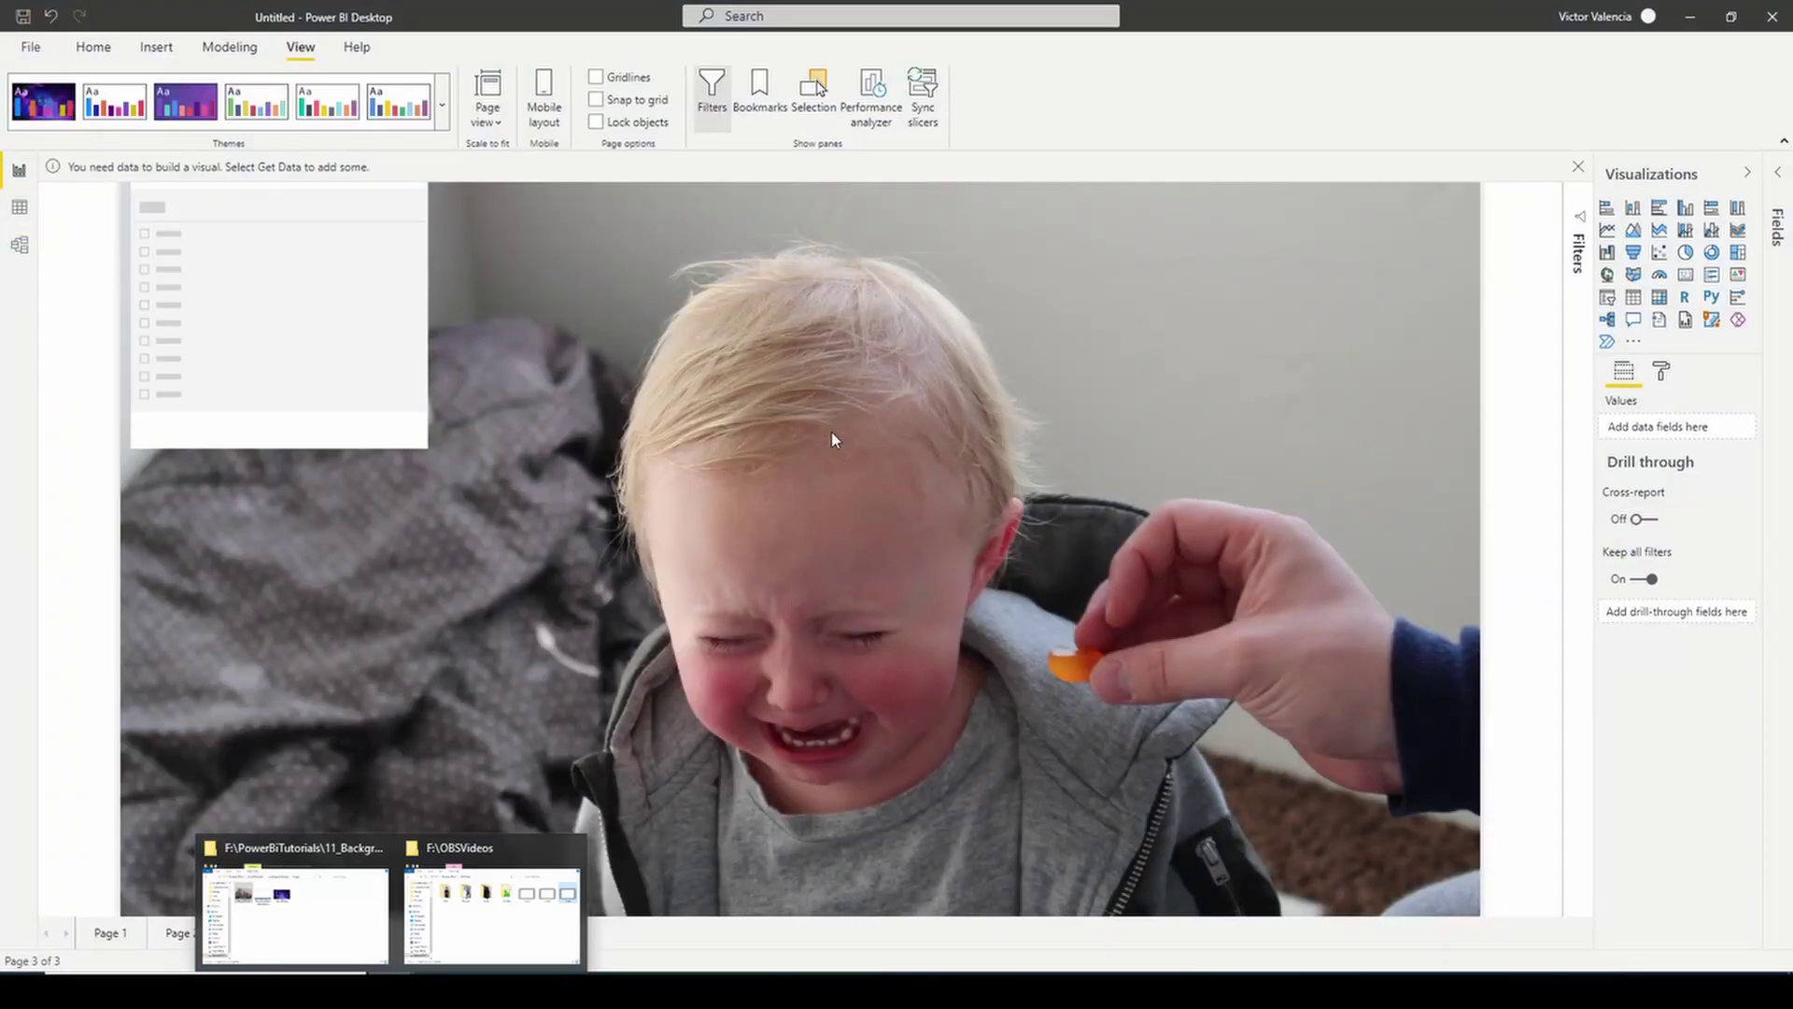
Open IMG_2901.JPG from the Images folder with Paint.
click(338, 913)
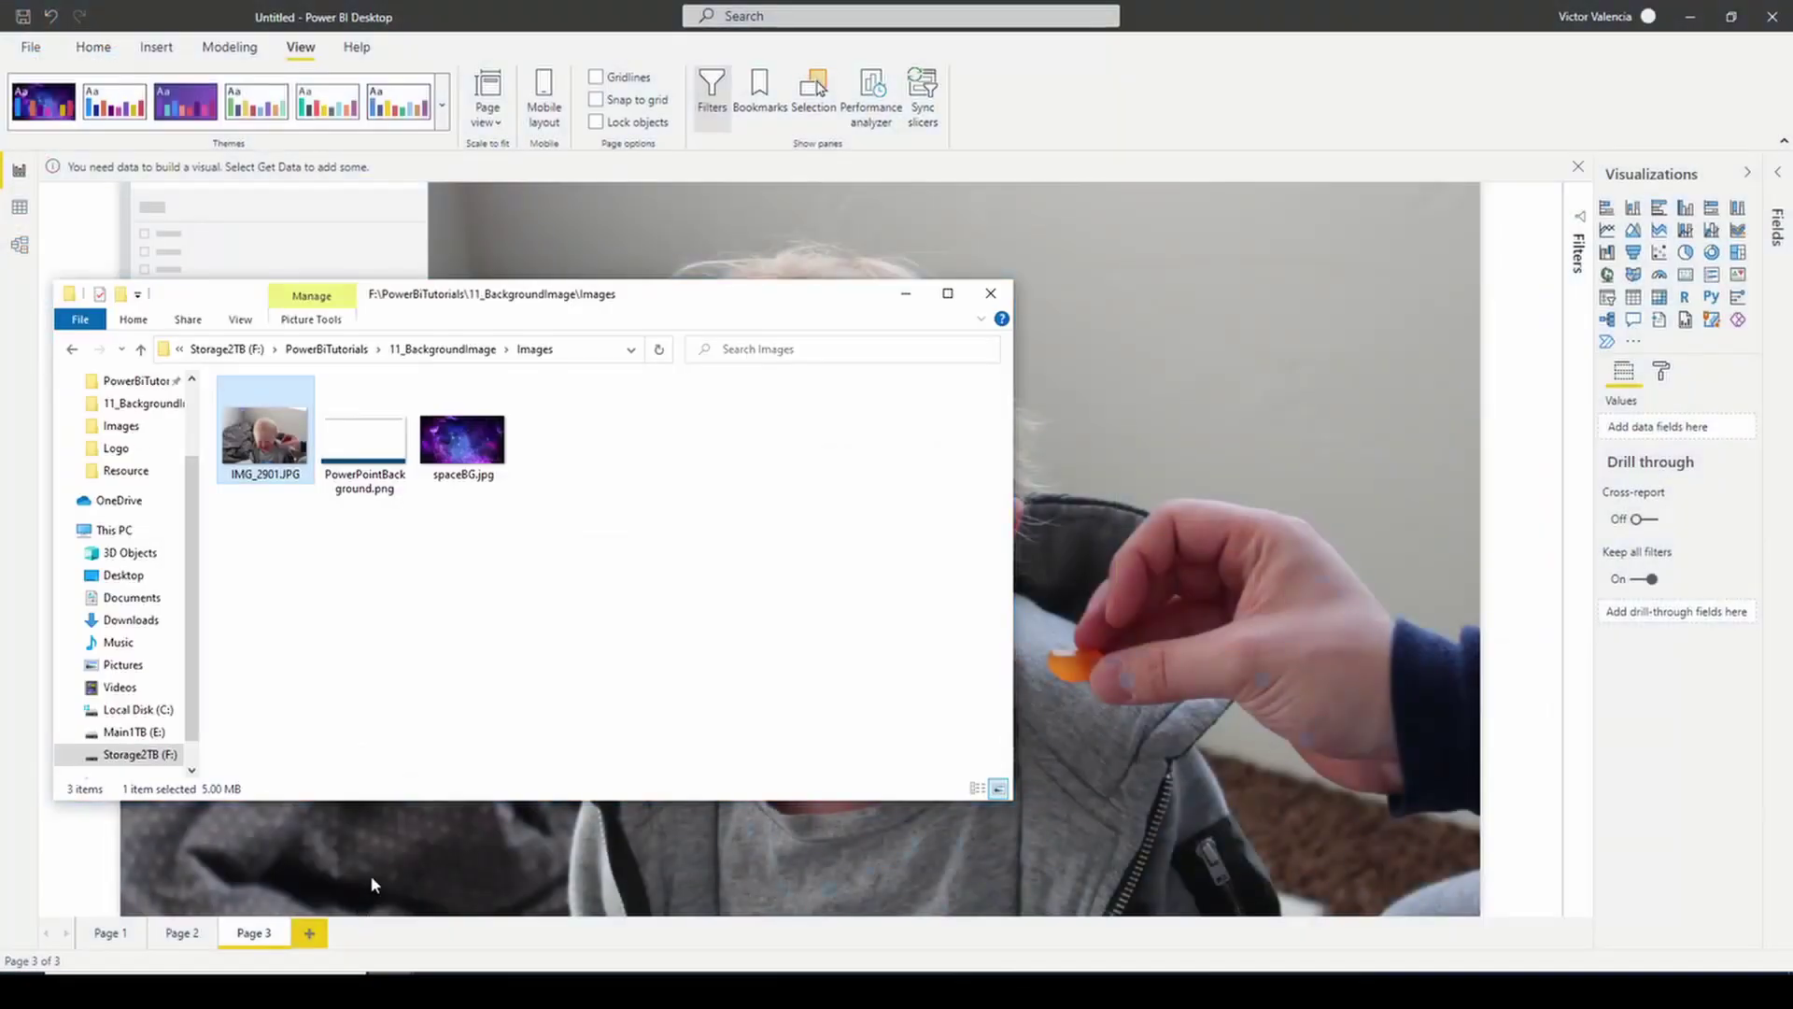
right_click(277, 449)
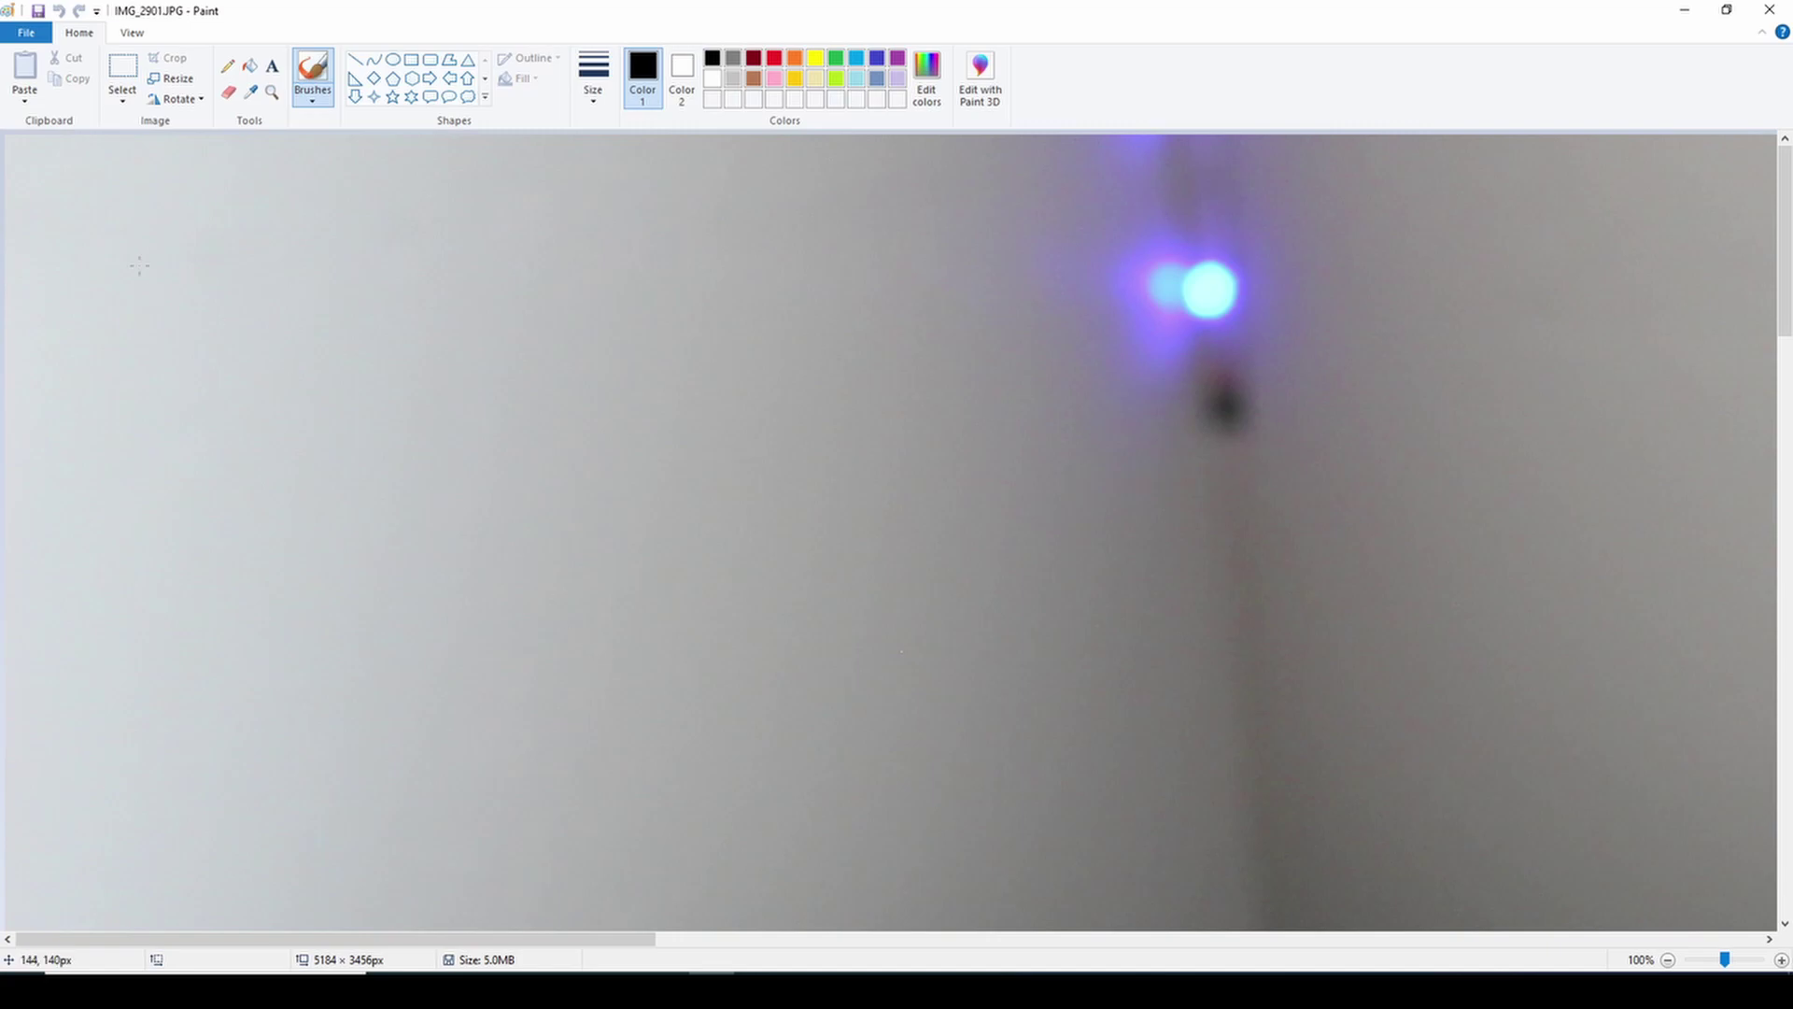
Resize IMG_2901.JPG to 50% (2592 x 1728 px) in Paint and save it.
click(177, 89)
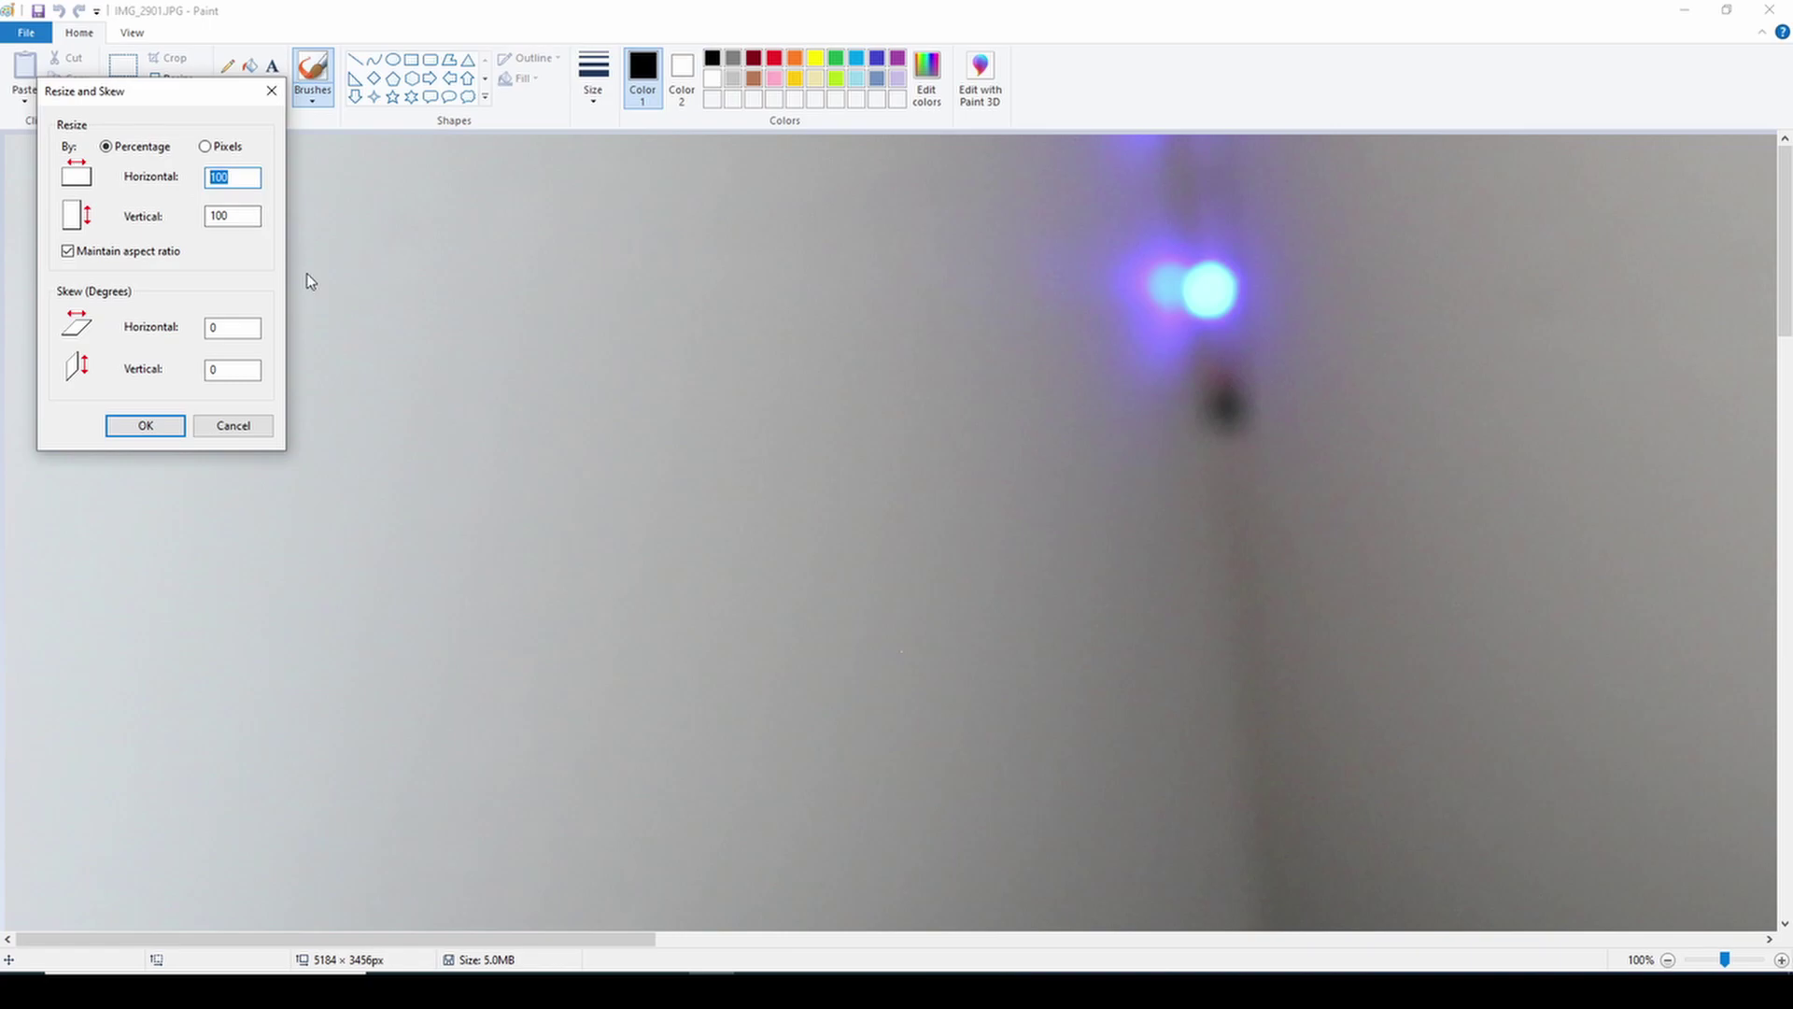
text(50)
click(146, 426)
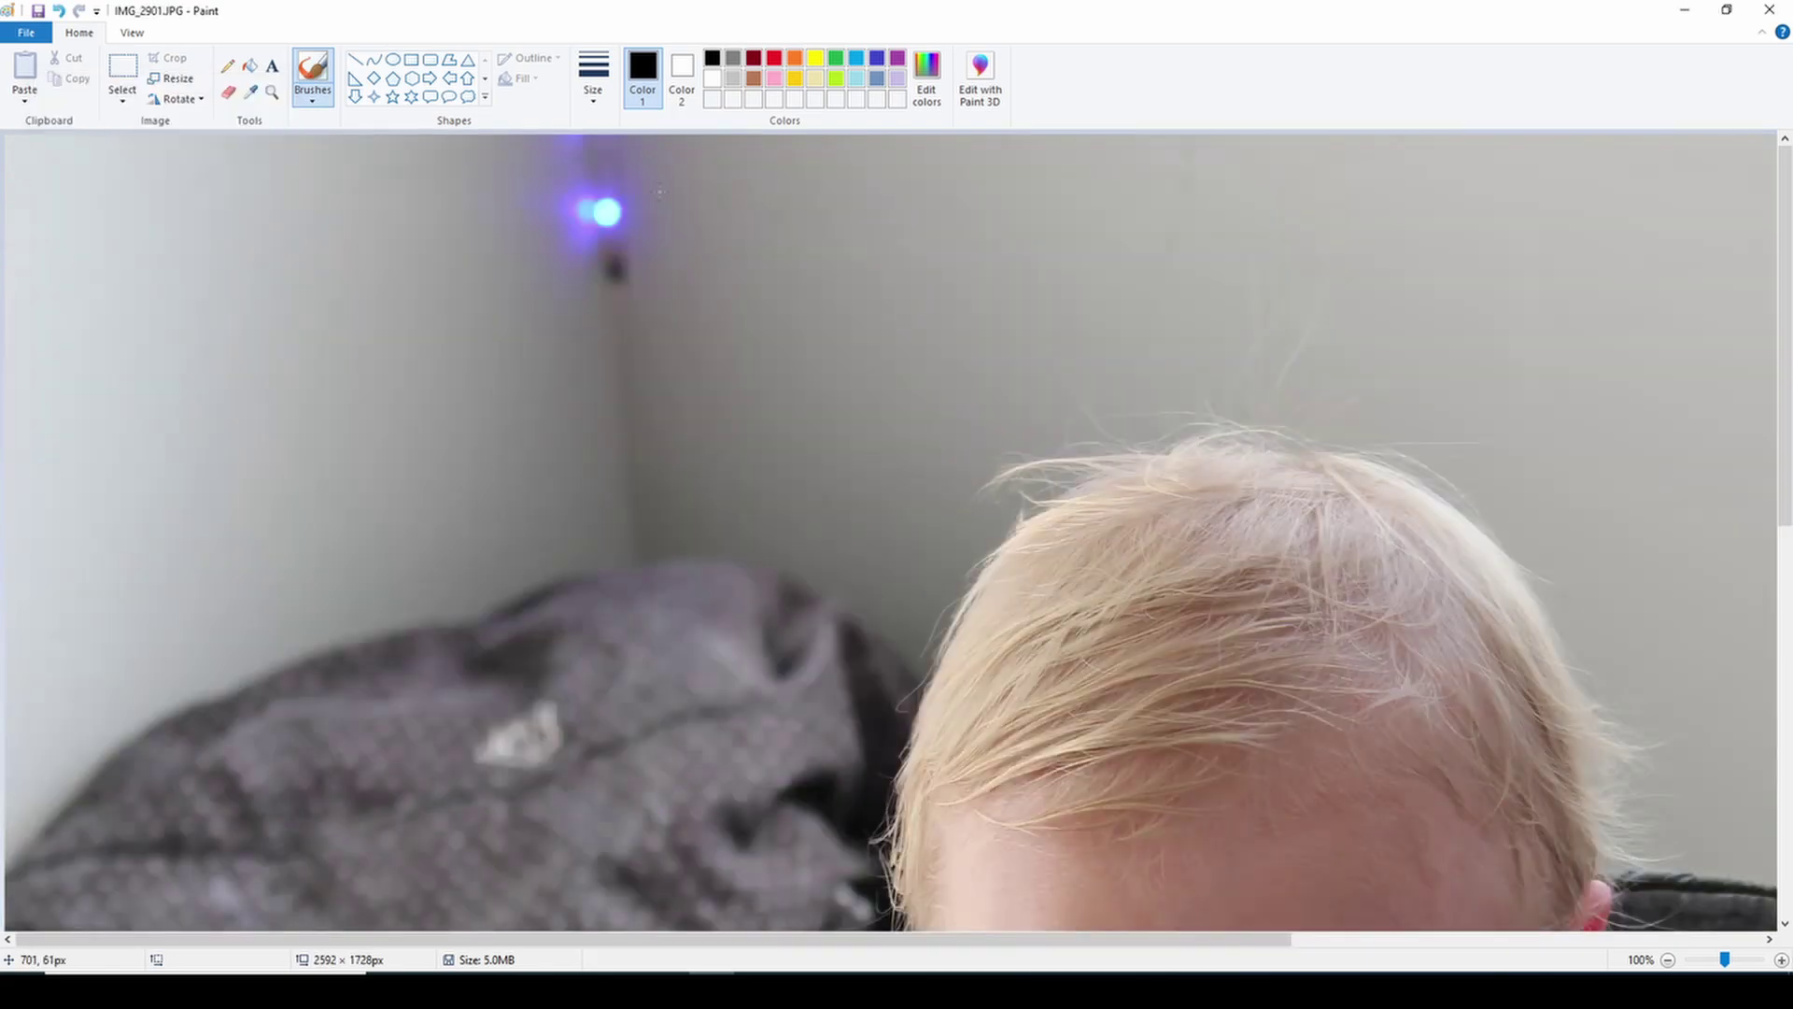
scroll(1133, 567, down, 8)
scroll(1134, 567, up, 8)
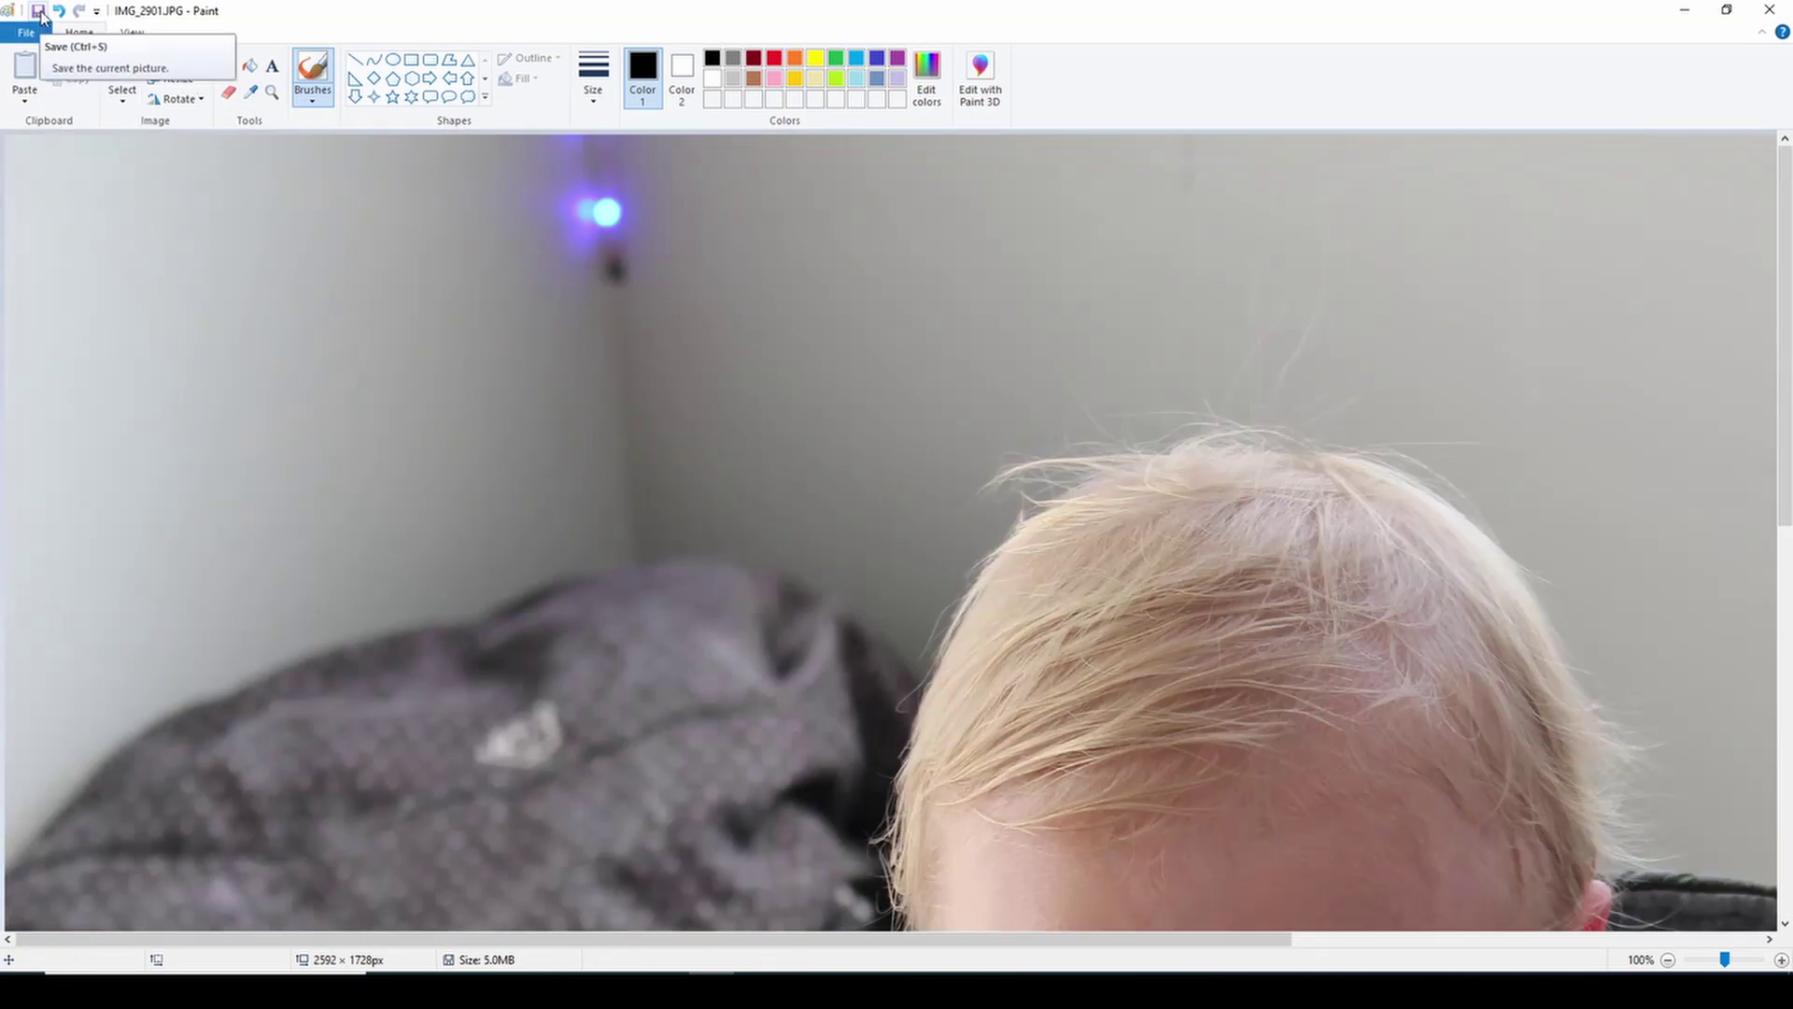
click(39, 11)
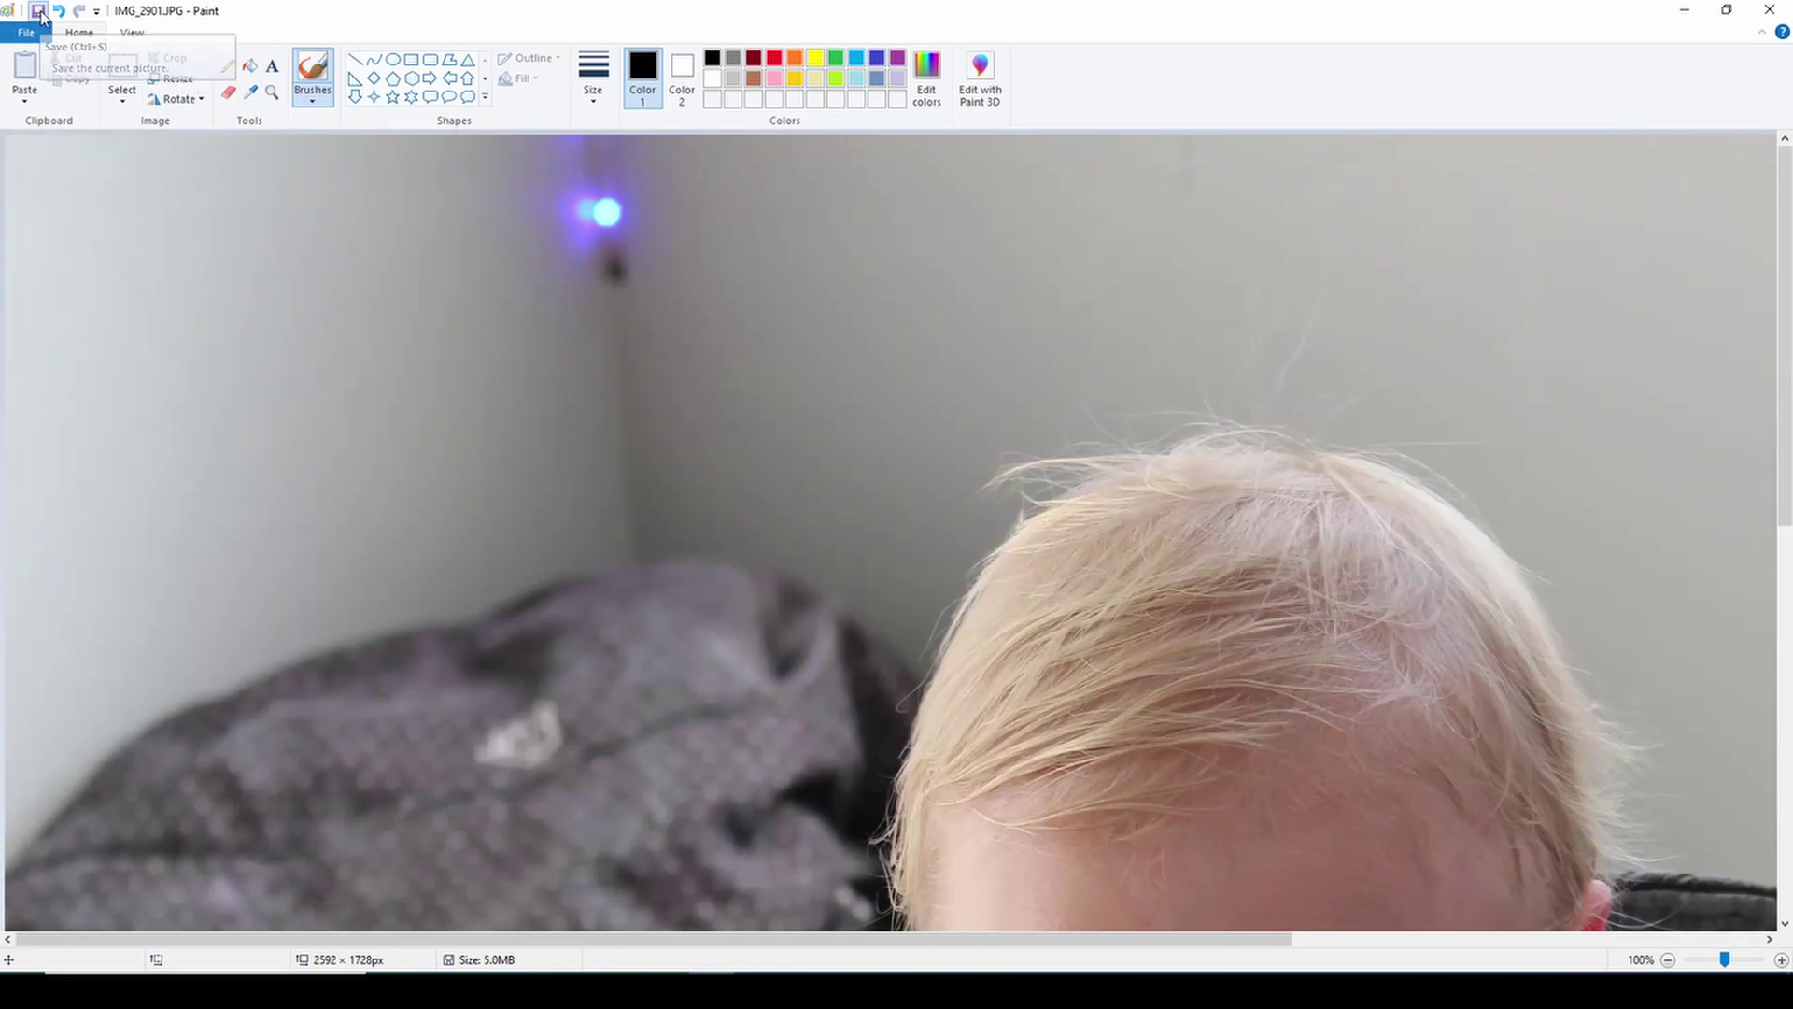
click(1687, 13)
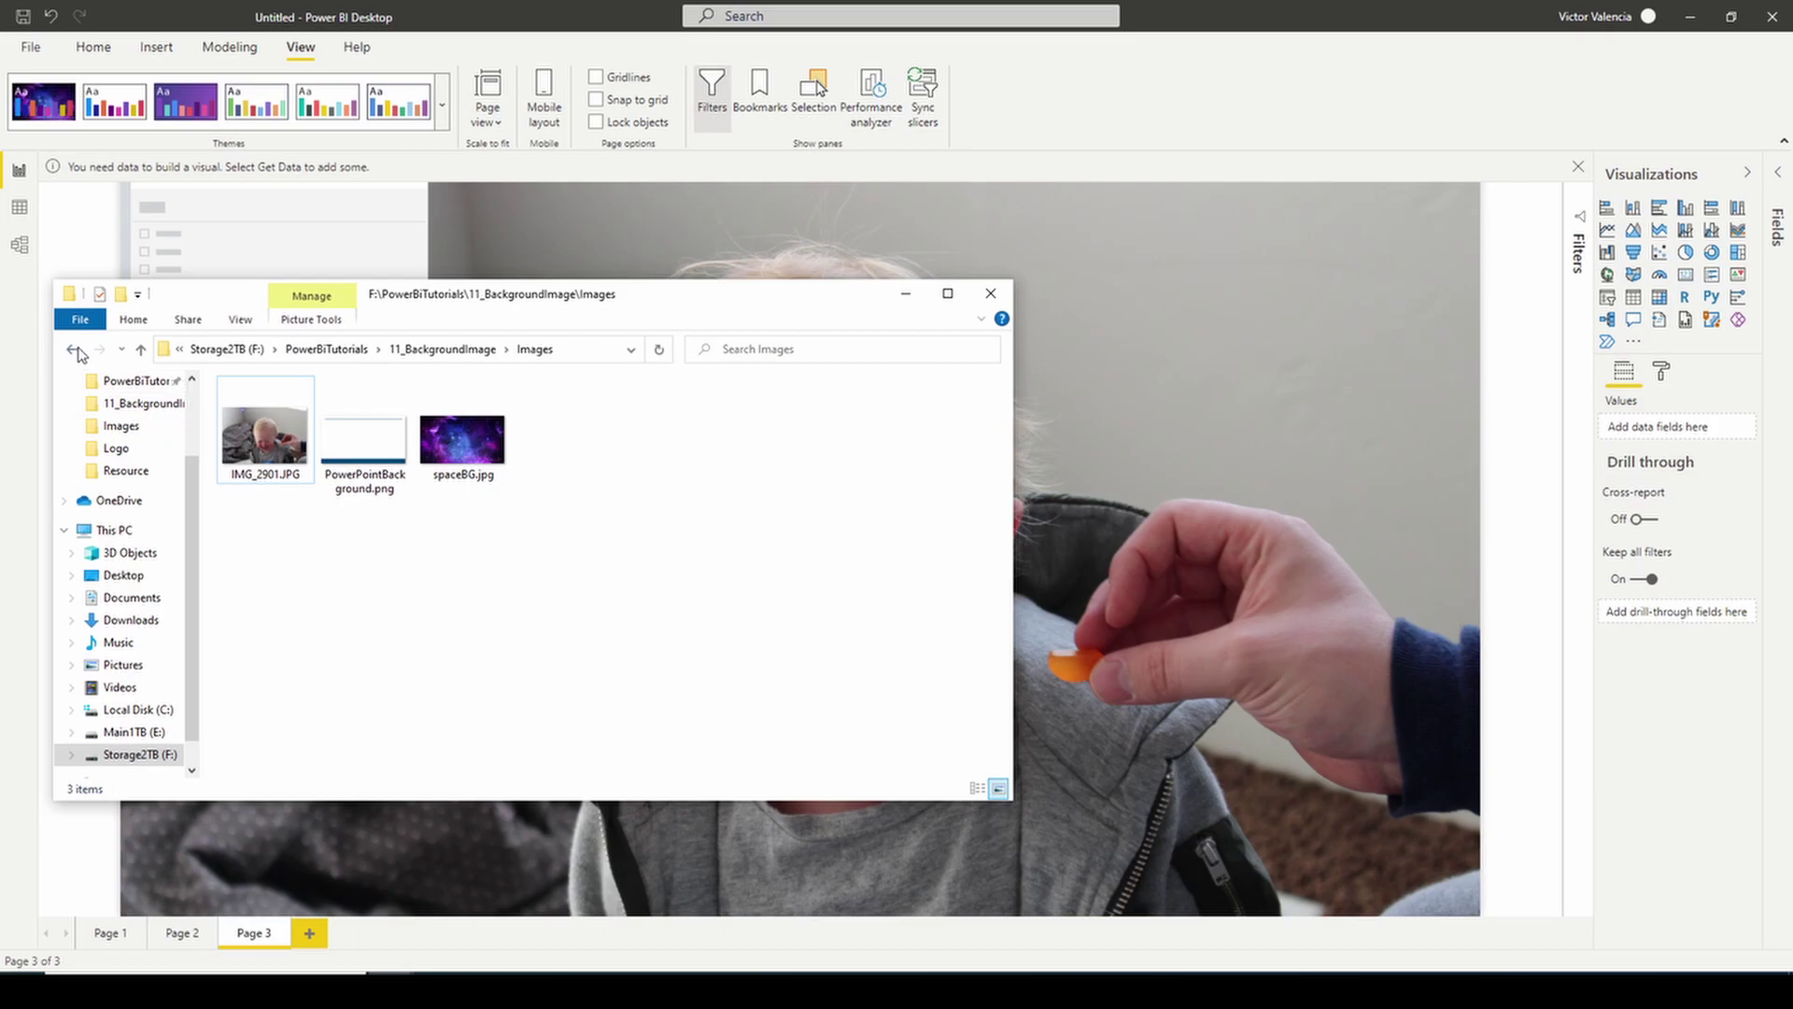
Encode the resized IMG_2901.JPG (2592 x 1728 px) on base64-image.de and copy its image data.
click(73, 349)
double_click(264, 479)
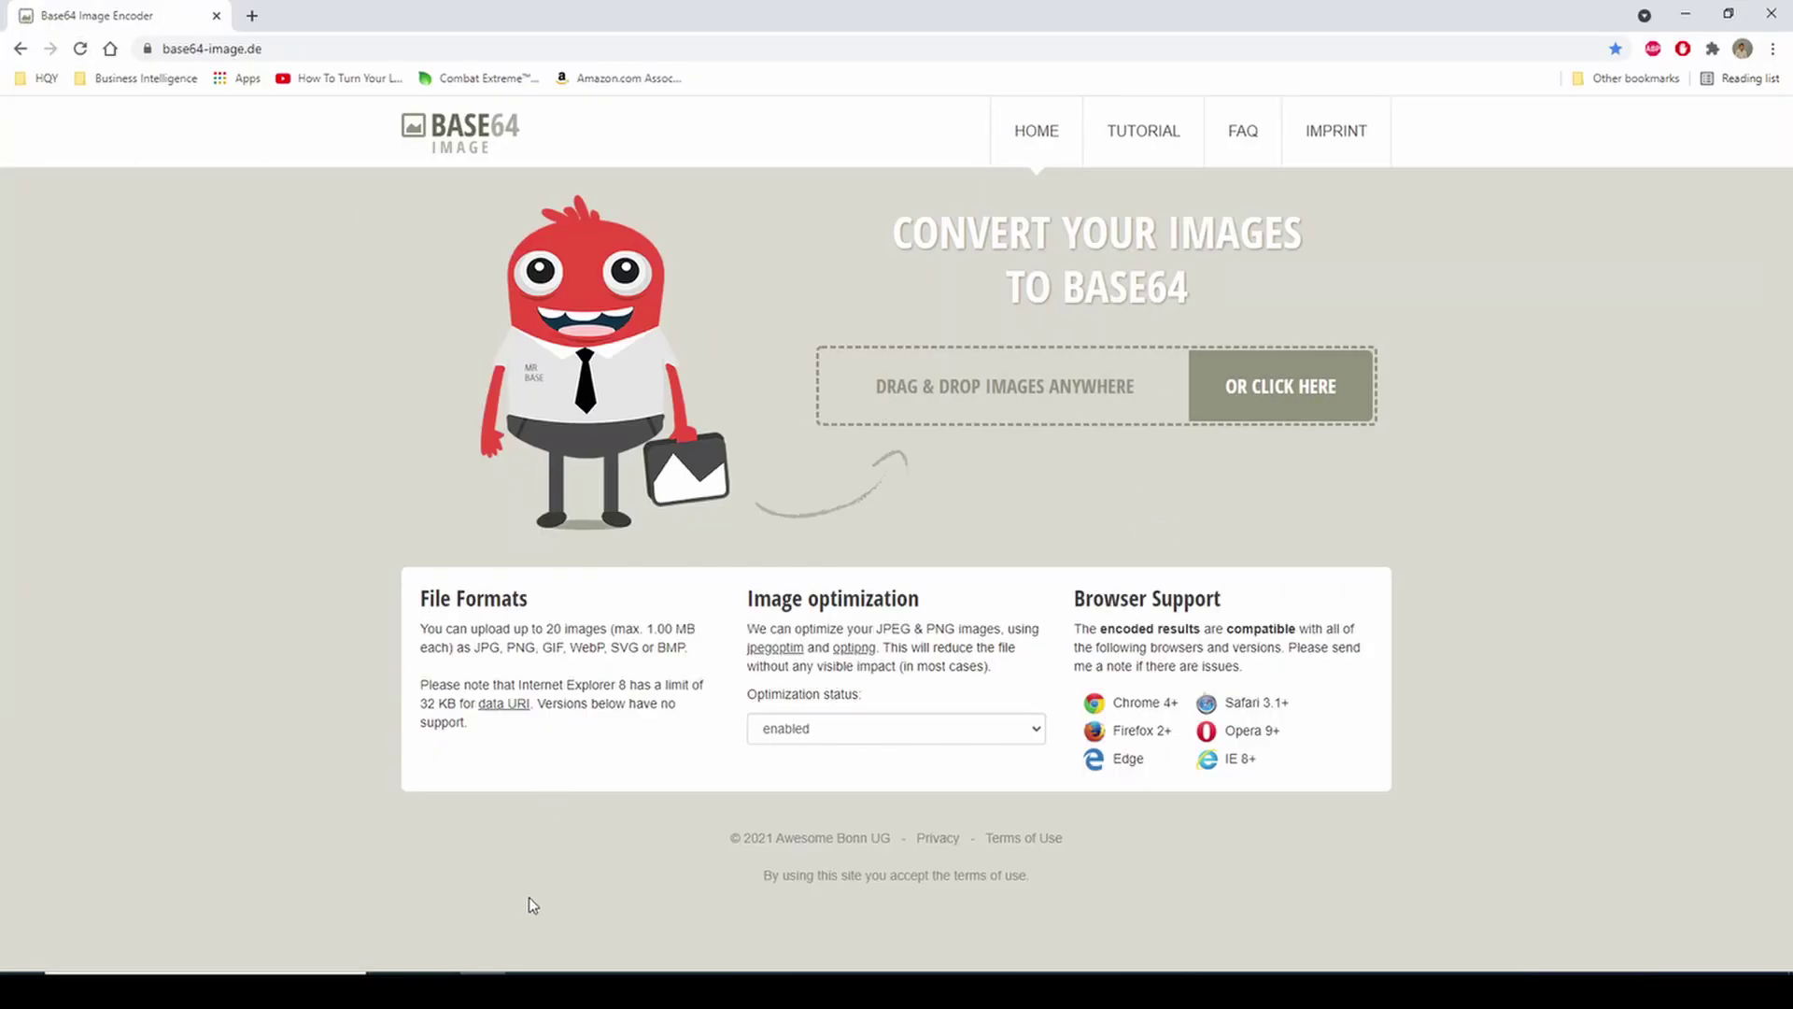
mouse_move(392, 990)
click(323, 939)
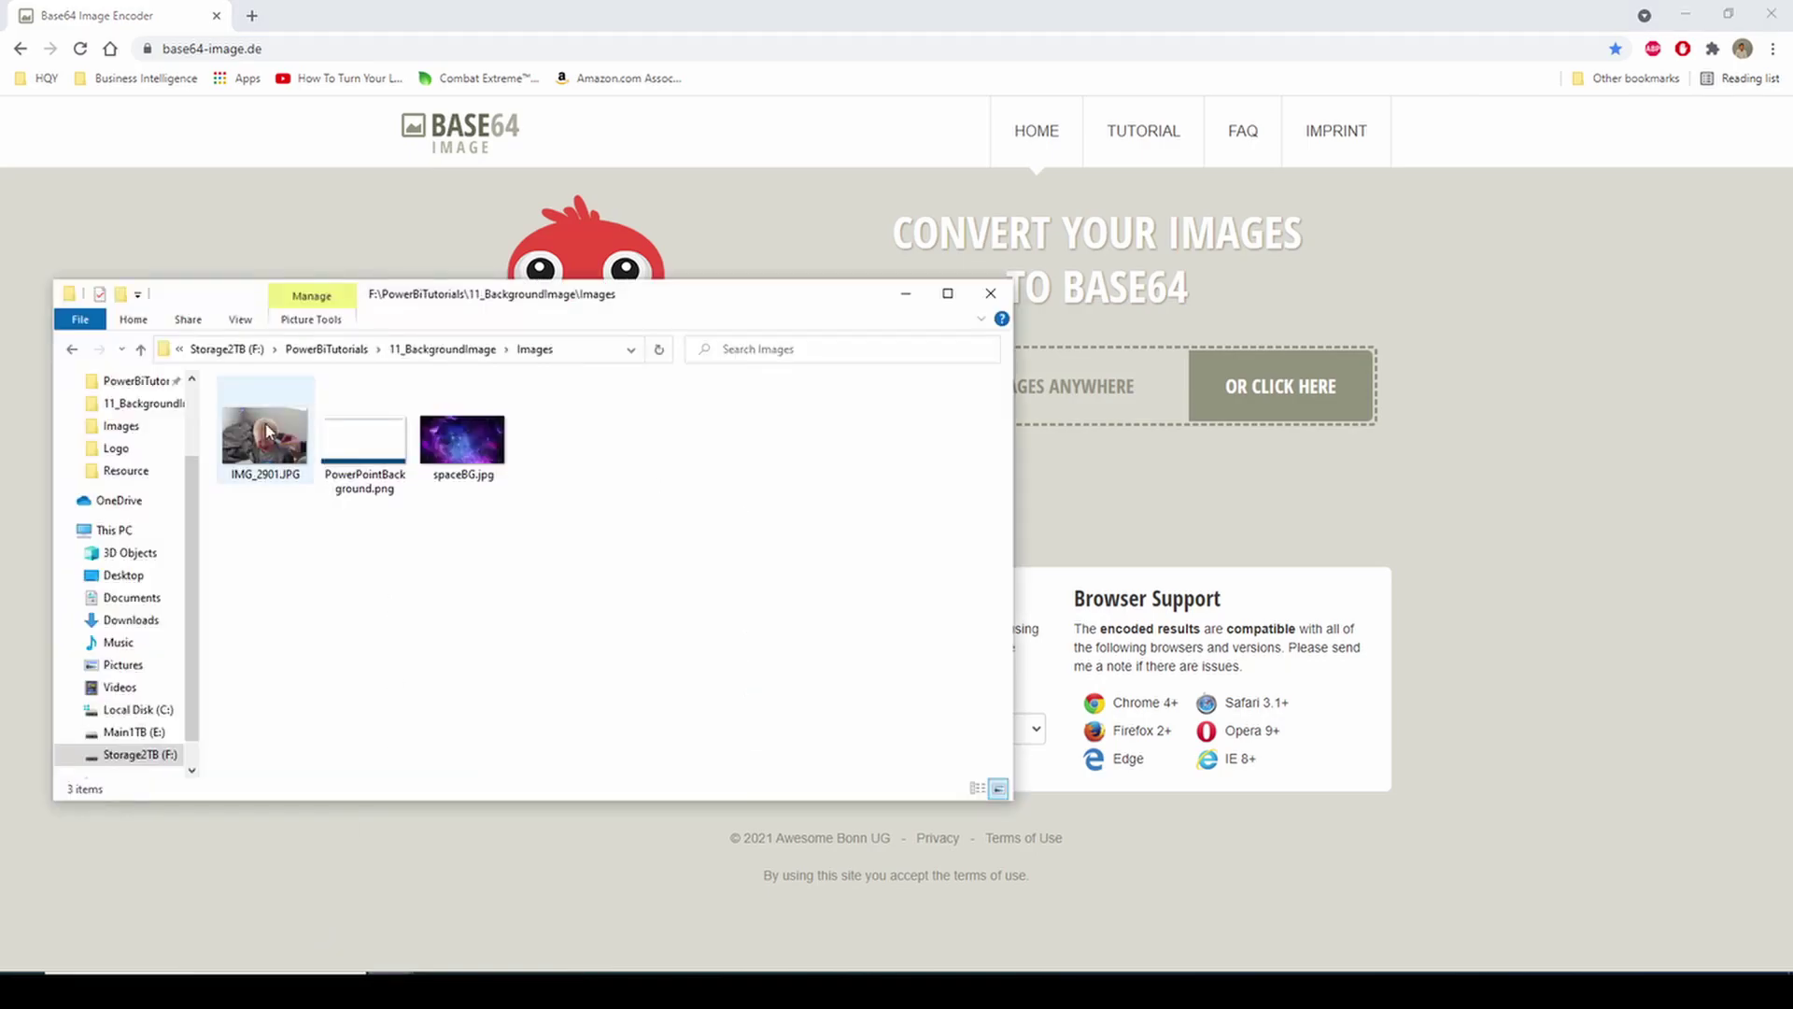
drag(266, 431, 1281, 426)
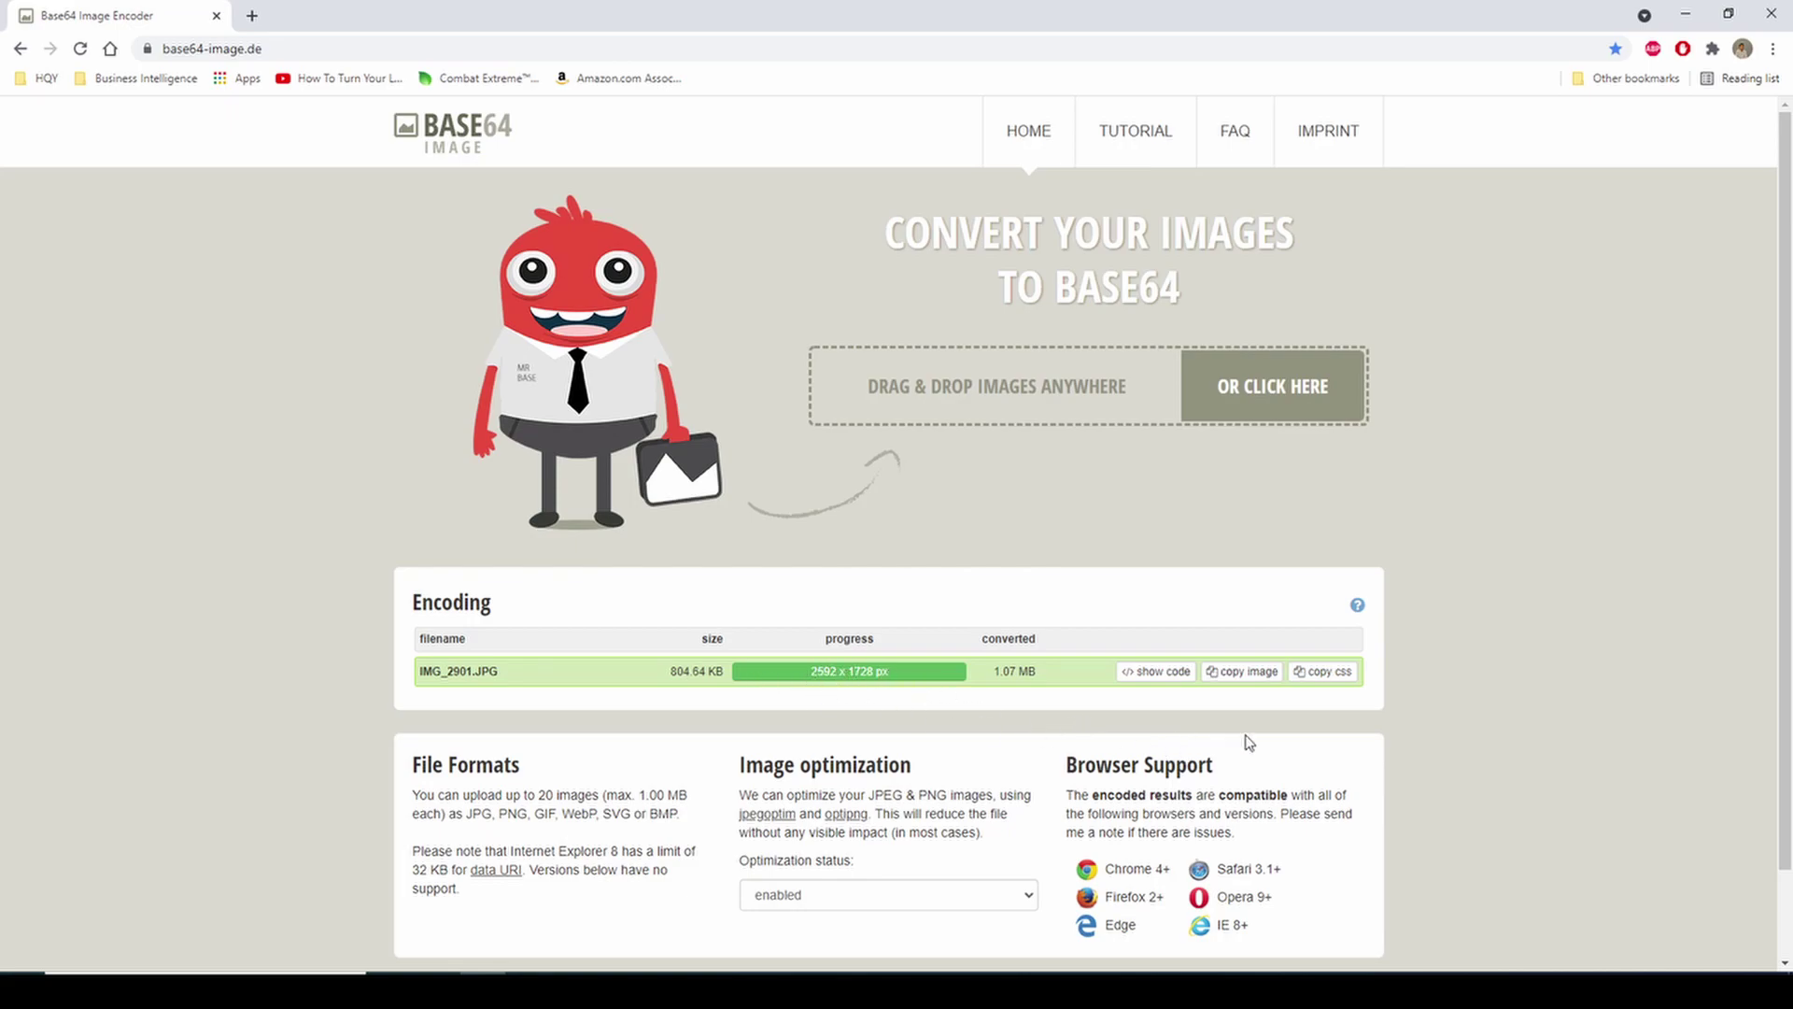
click(1247, 672)
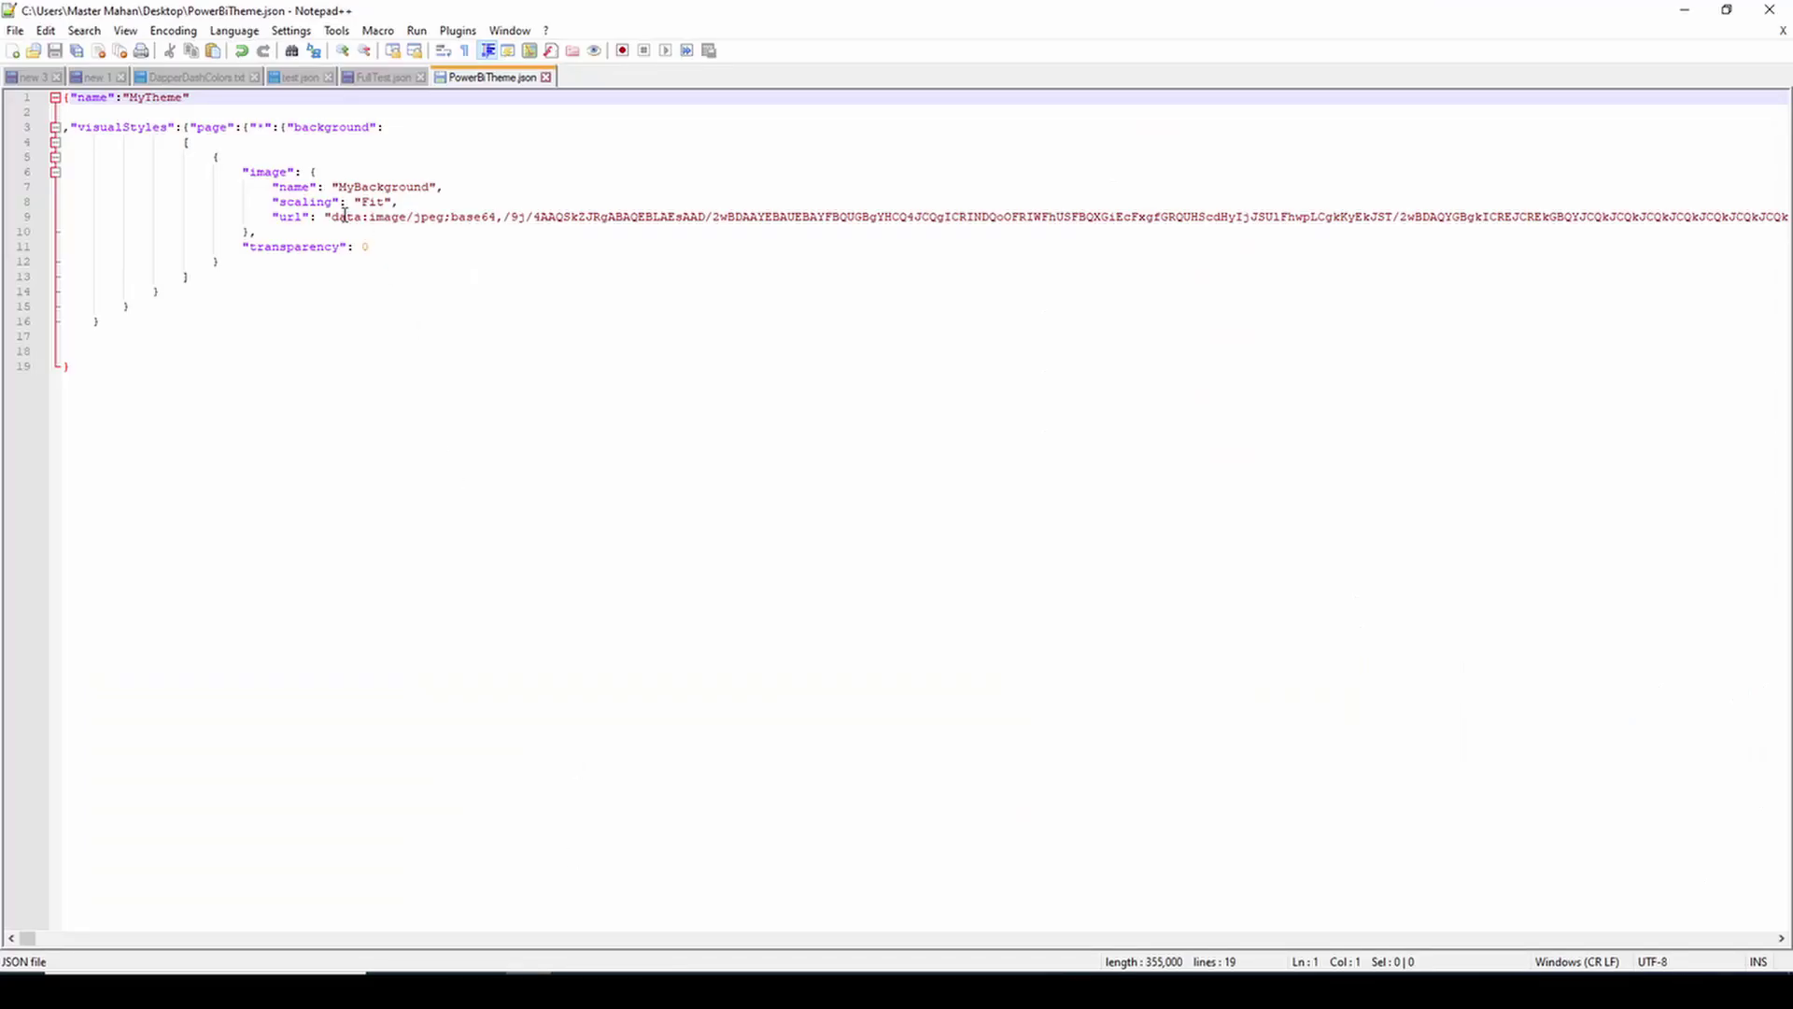
Overwrite the url's base64 data in PowerBiTheme.json with the IMG_2901.JPG data and save.
click(332, 224)
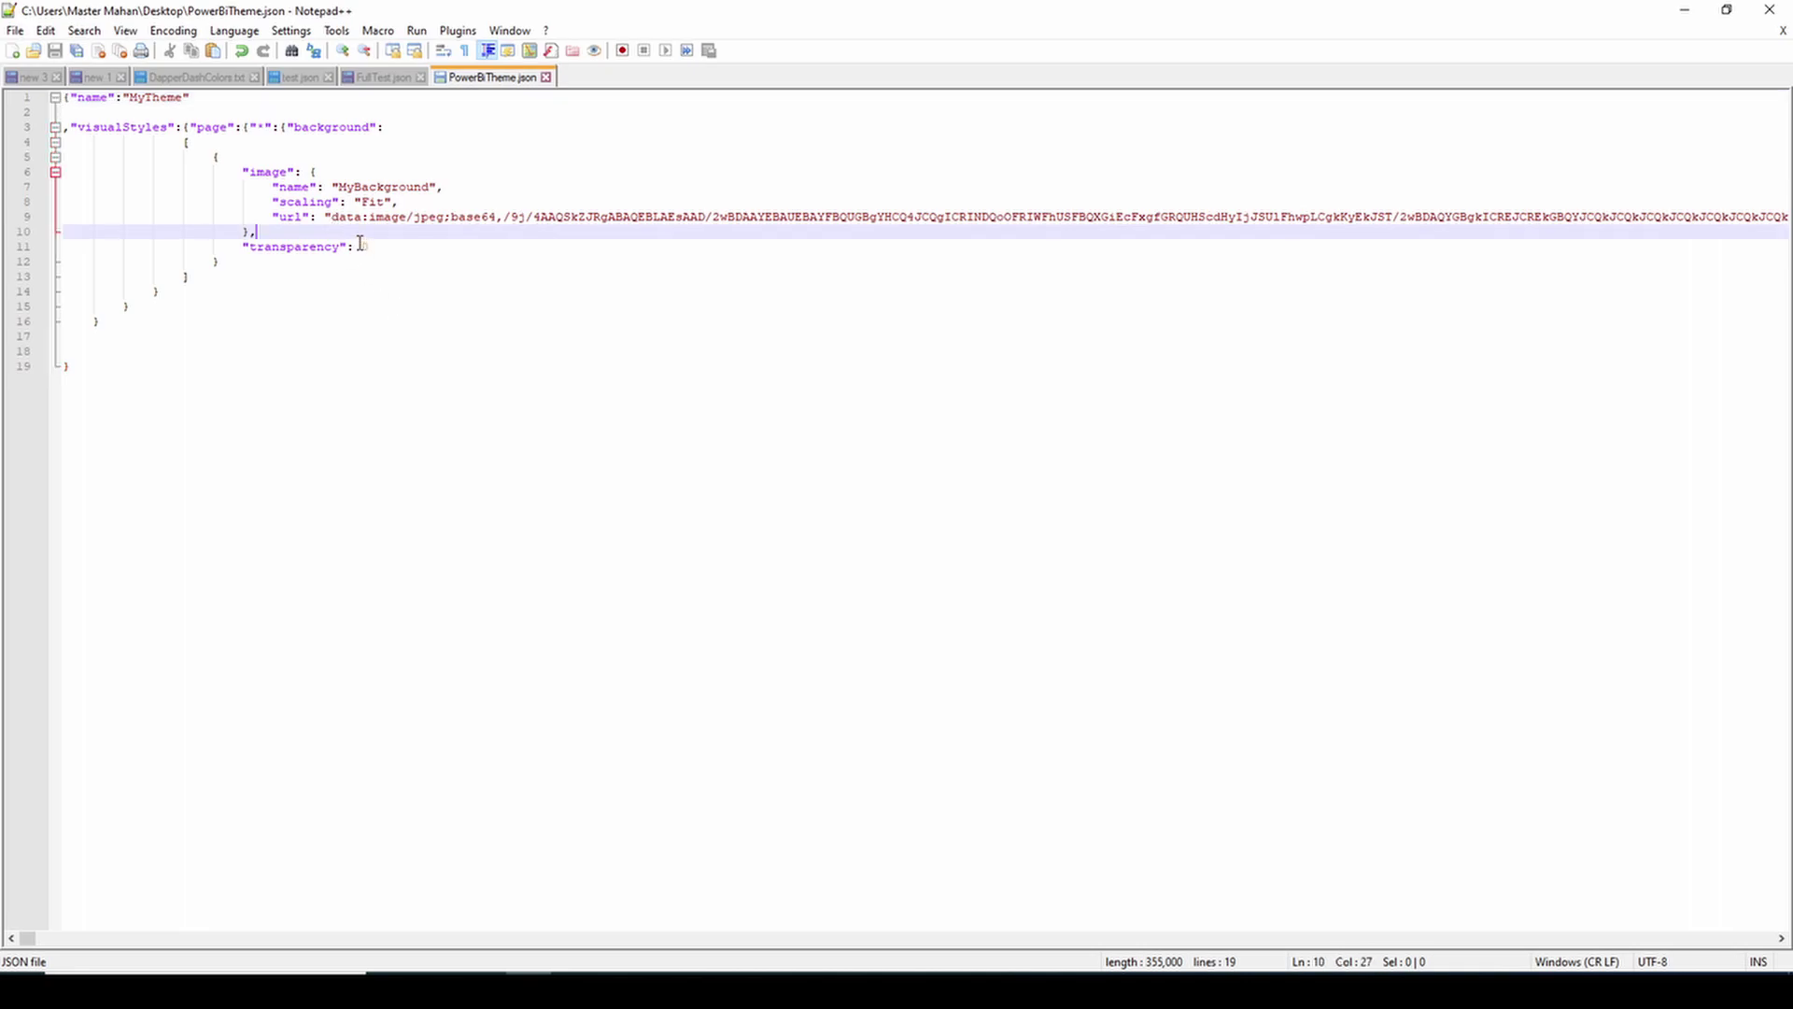
click(334, 217)
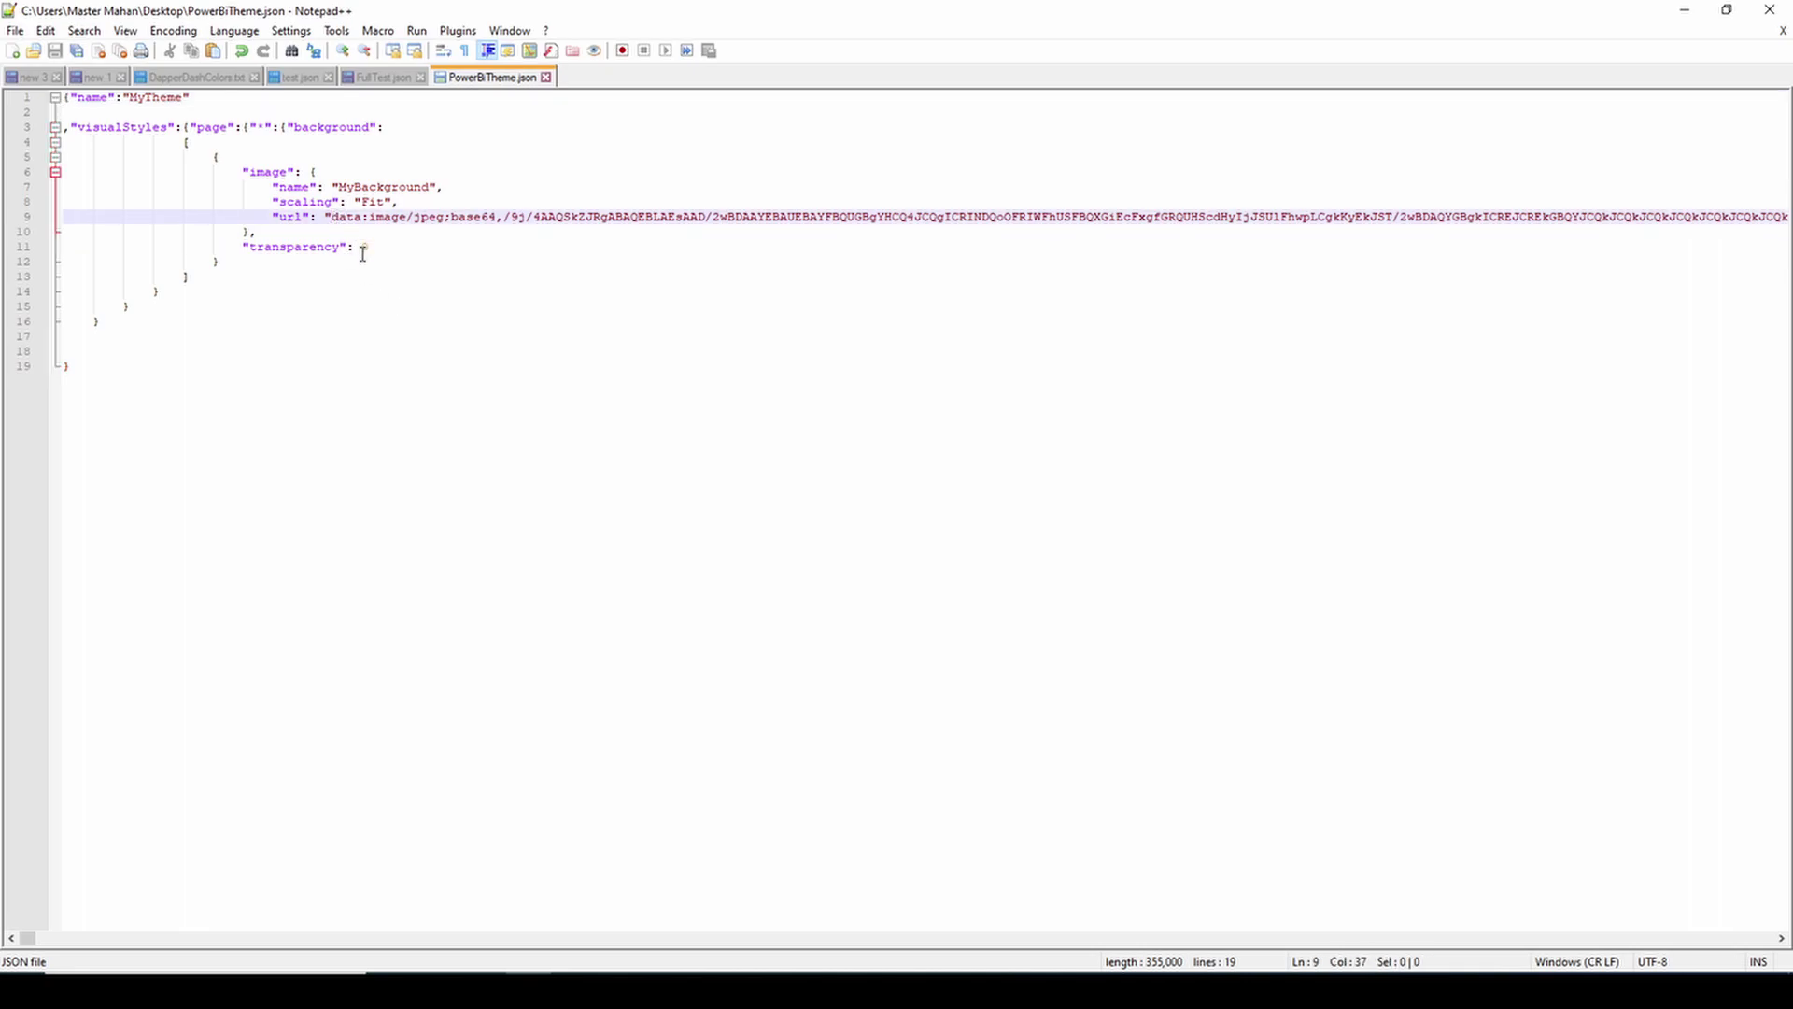
key(shift+End)
key(Delete)
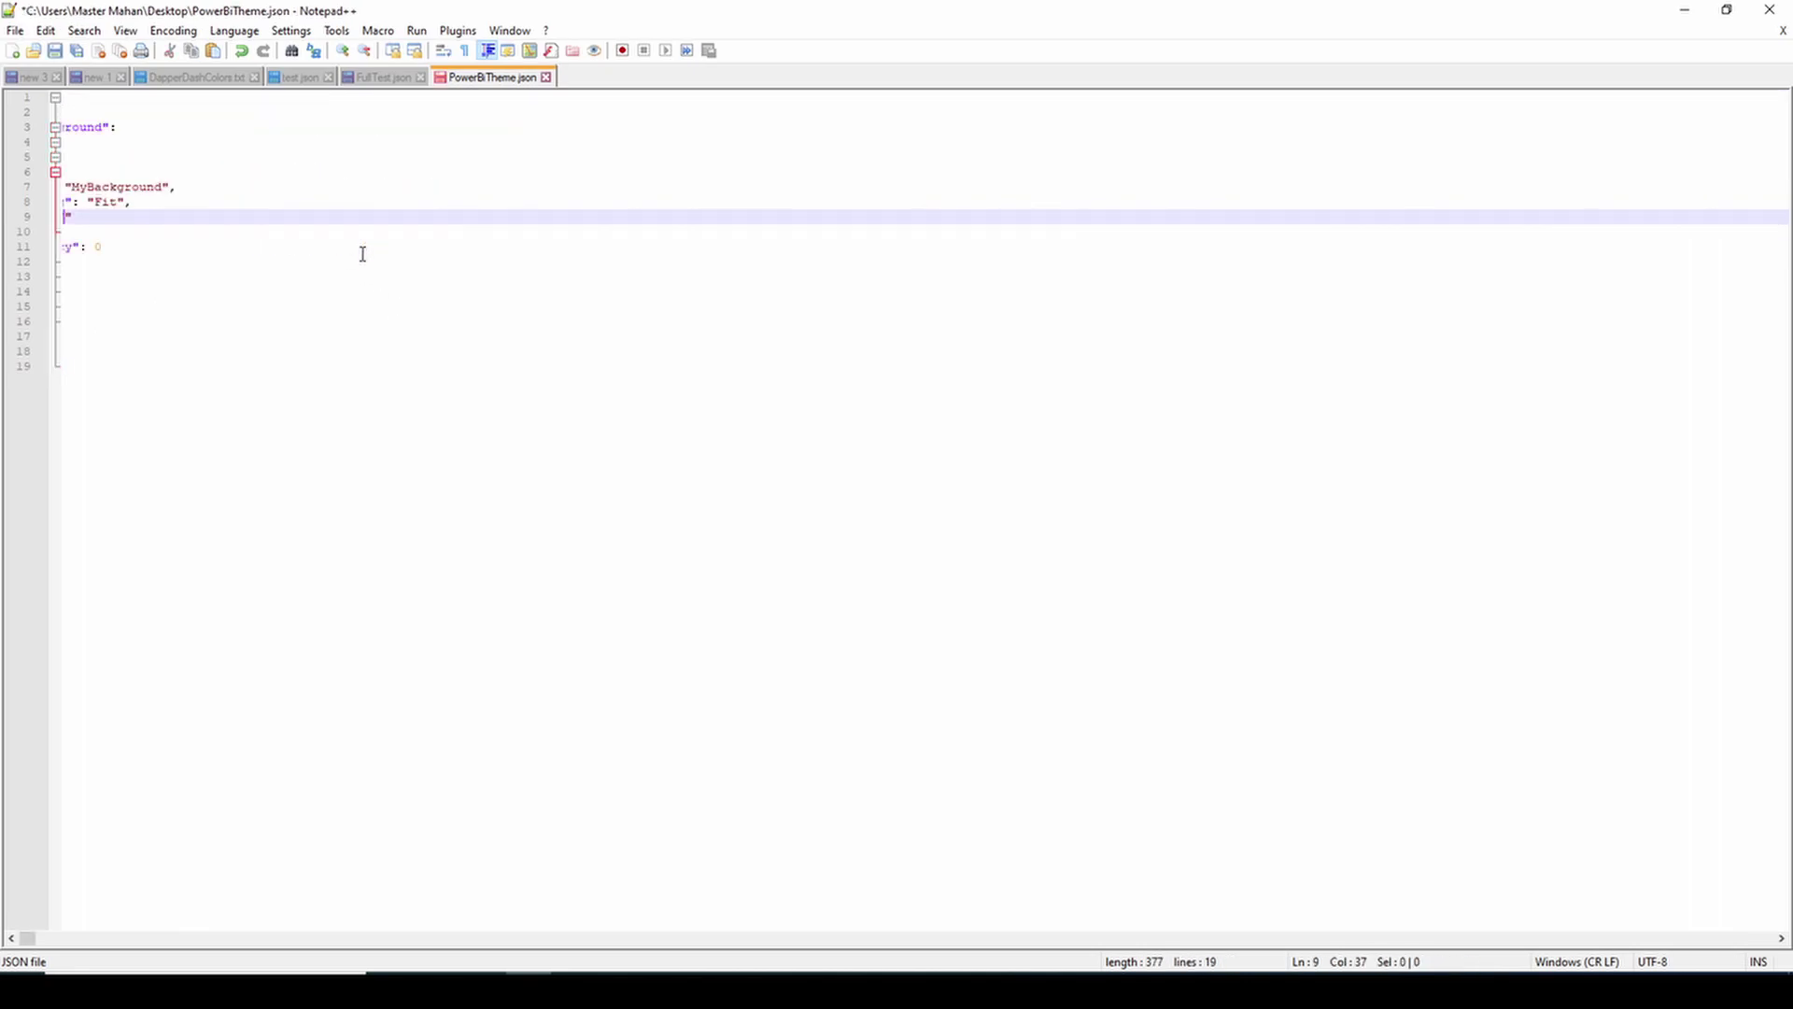
key(ctrl+v)
key(ctrl+Home)
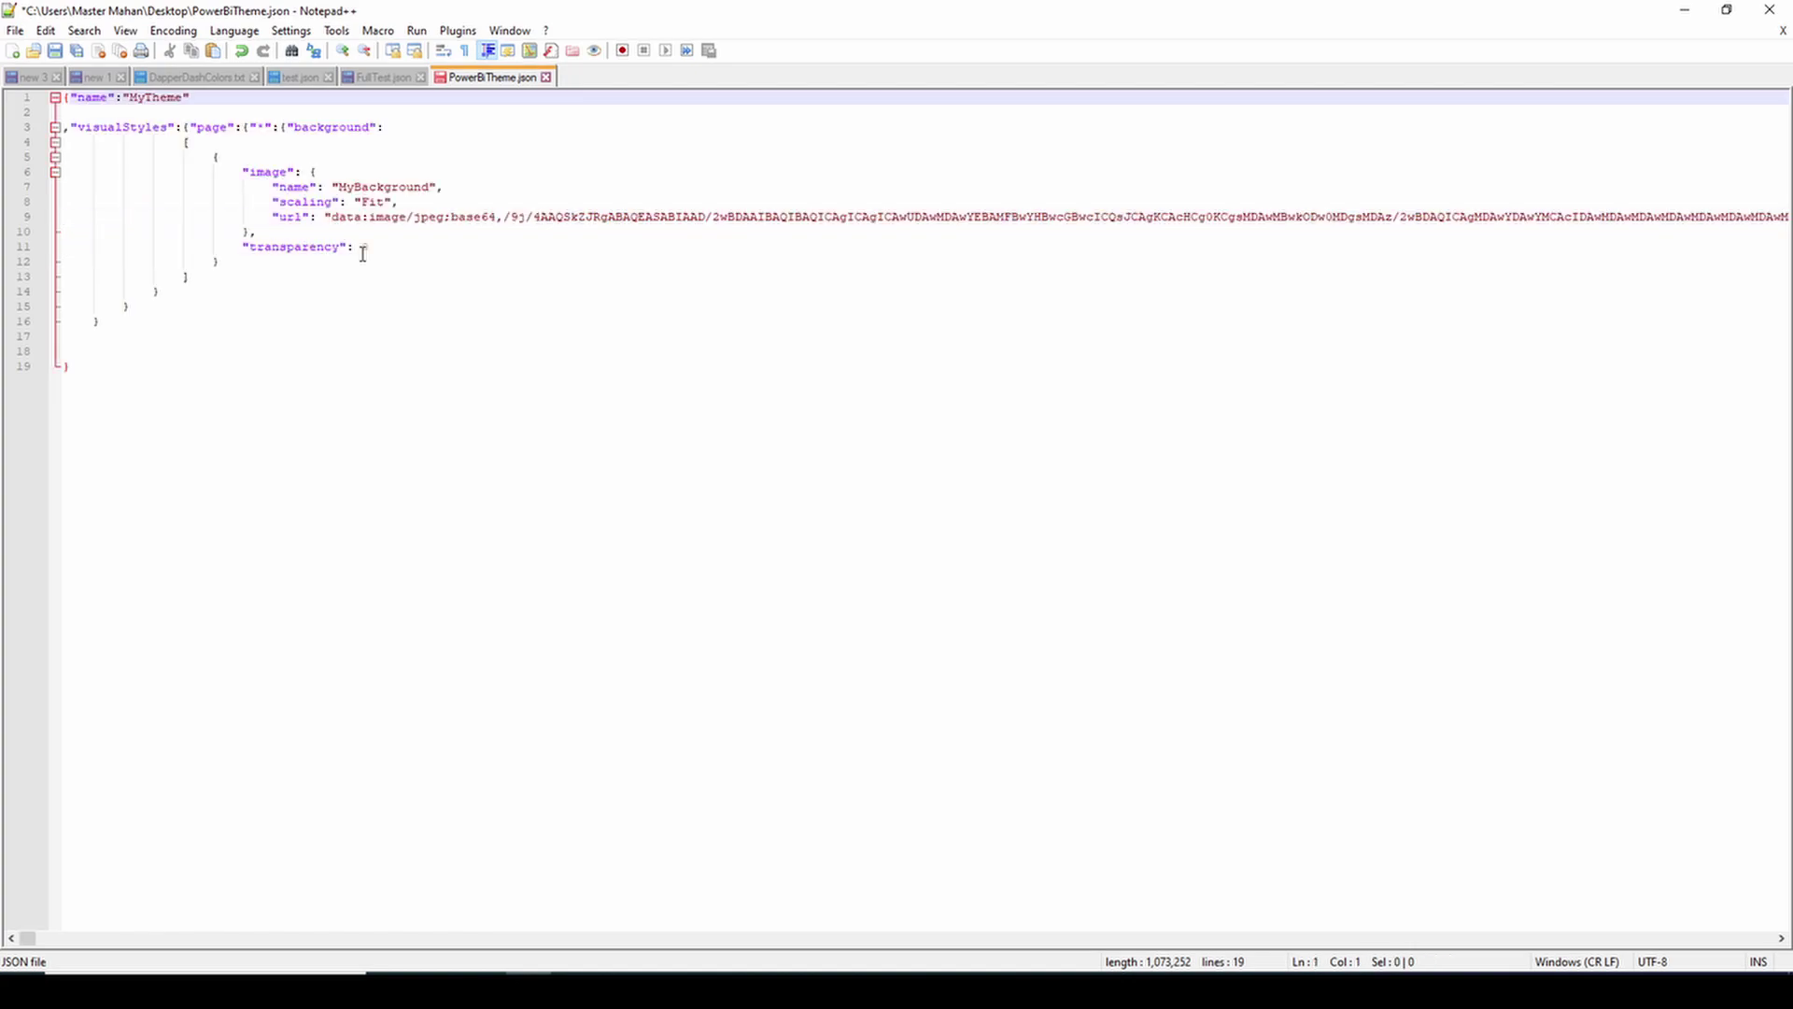
key(ctrl+s)
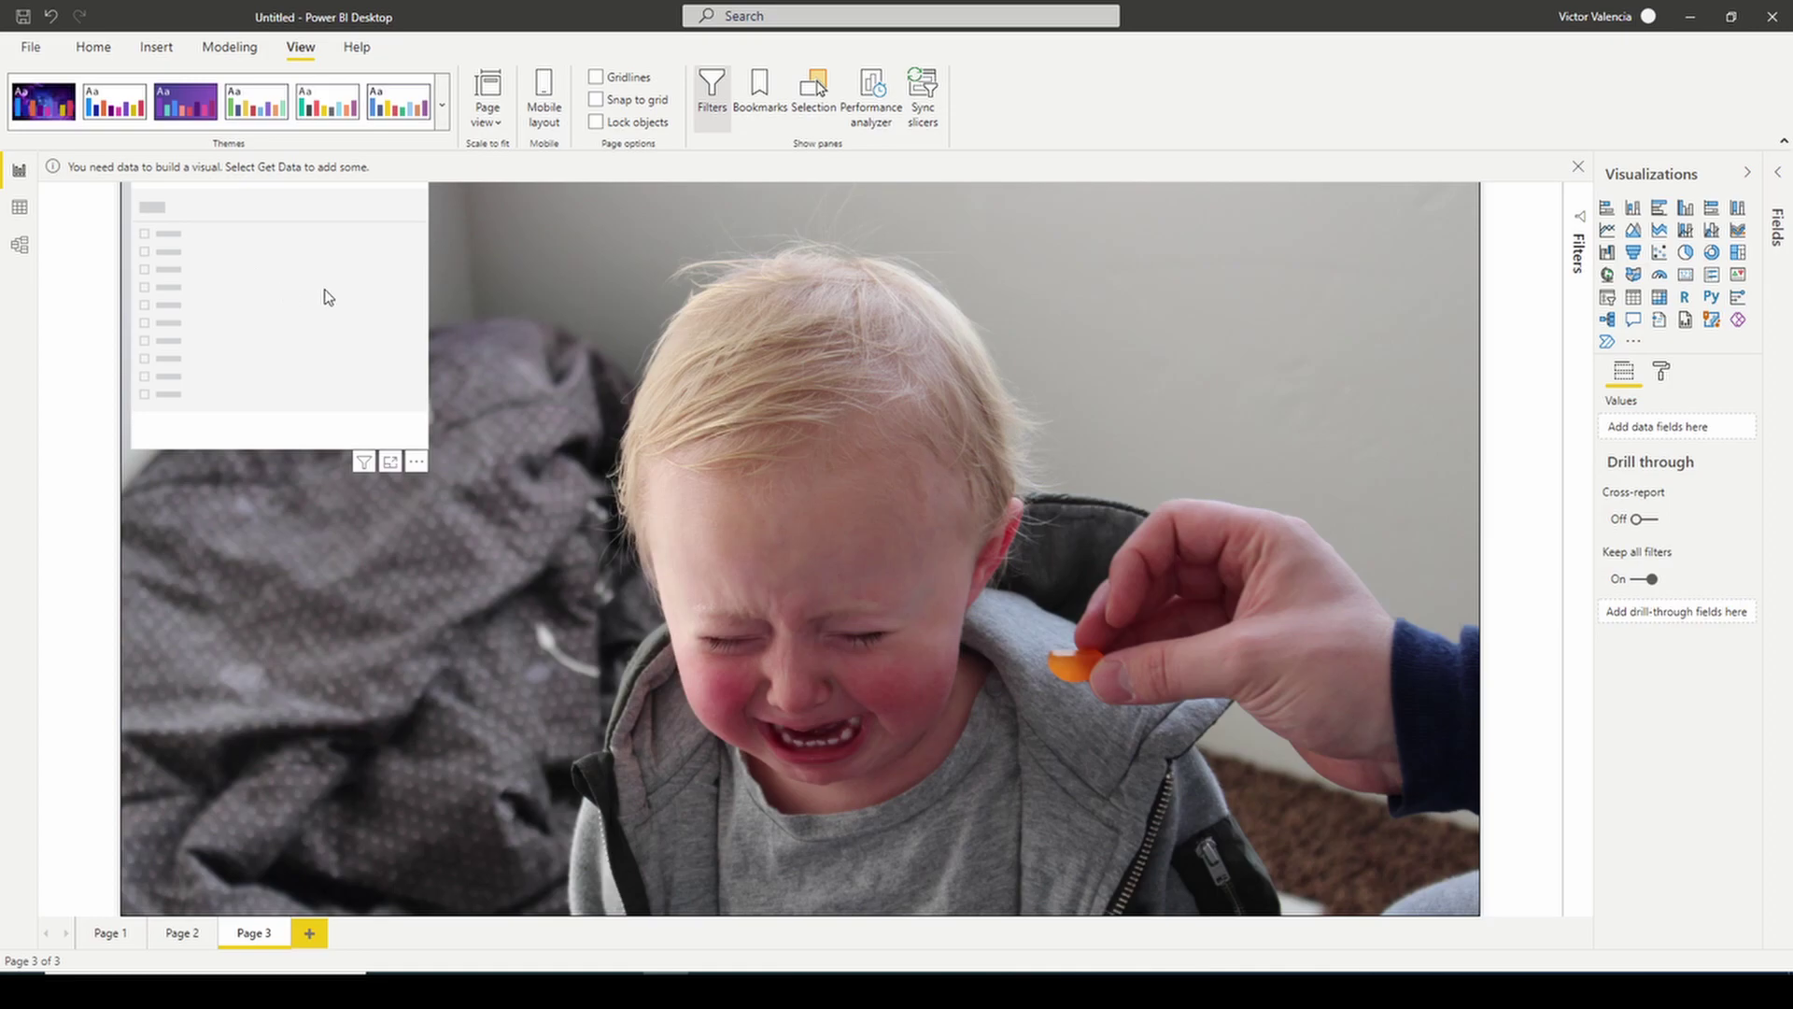
Import the PowerBiTheme.json theme from the Desktop folder.
click(443, 114)
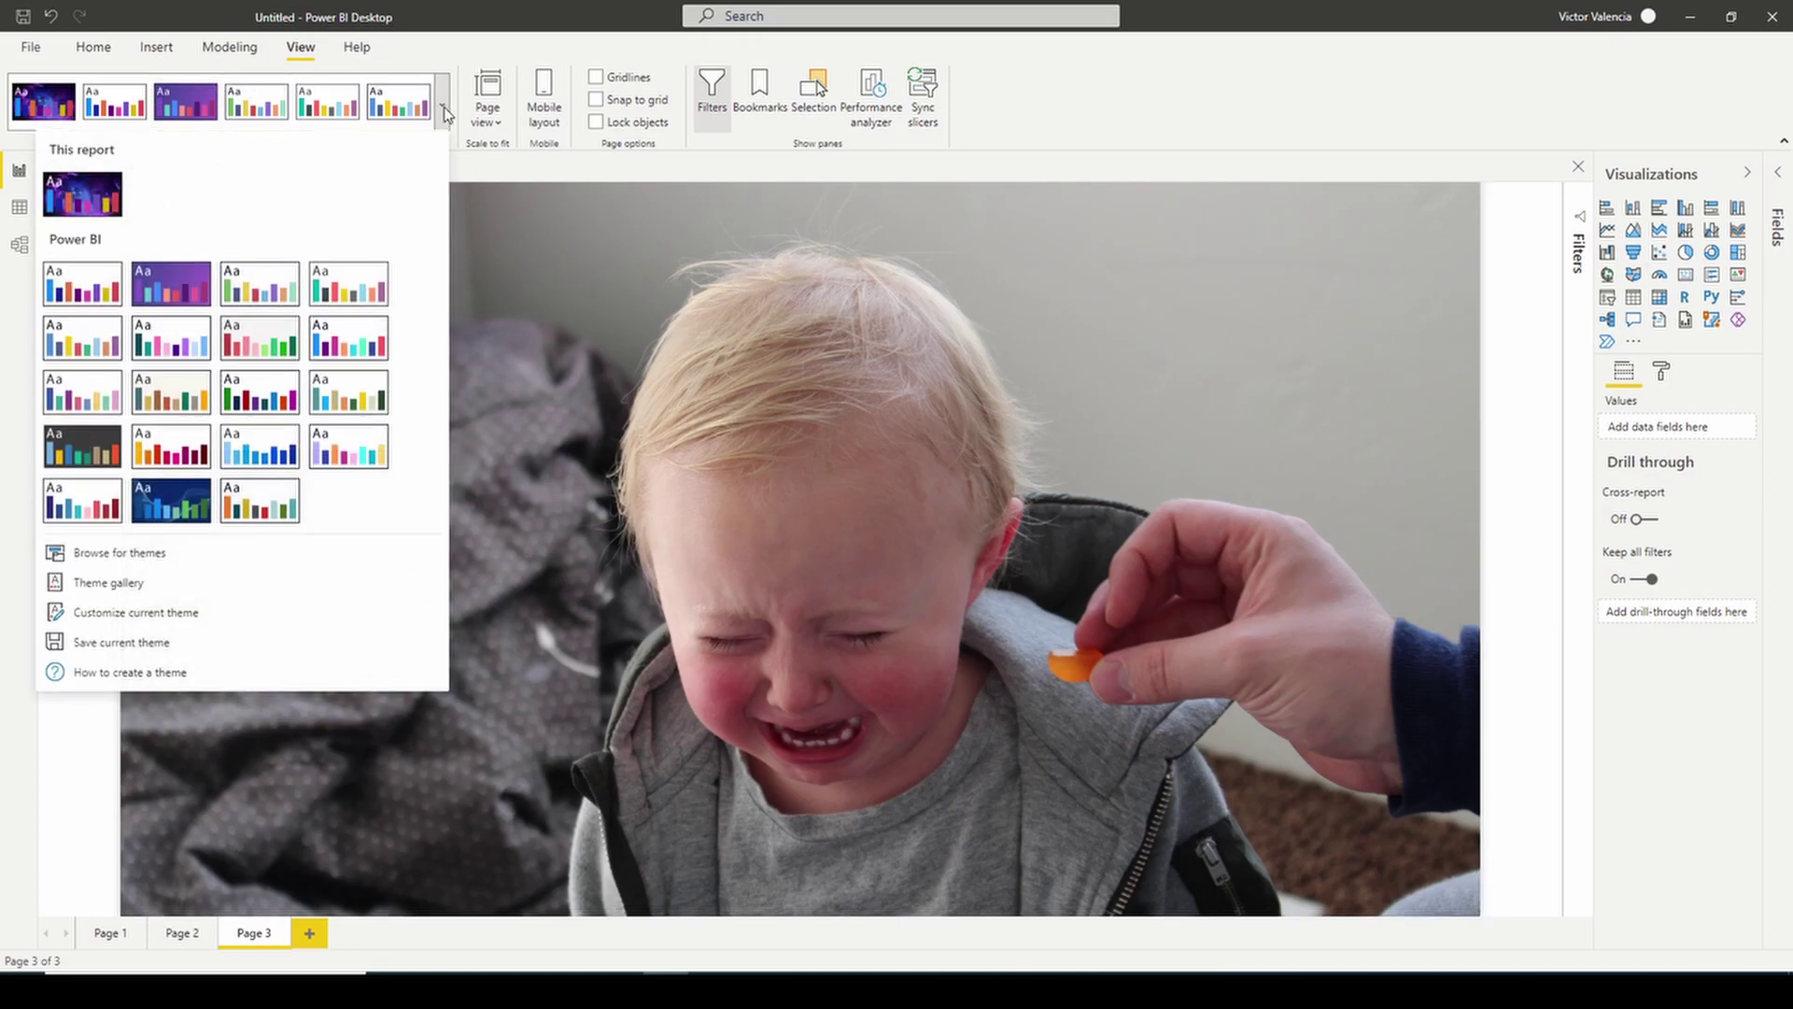
click(161, 553)
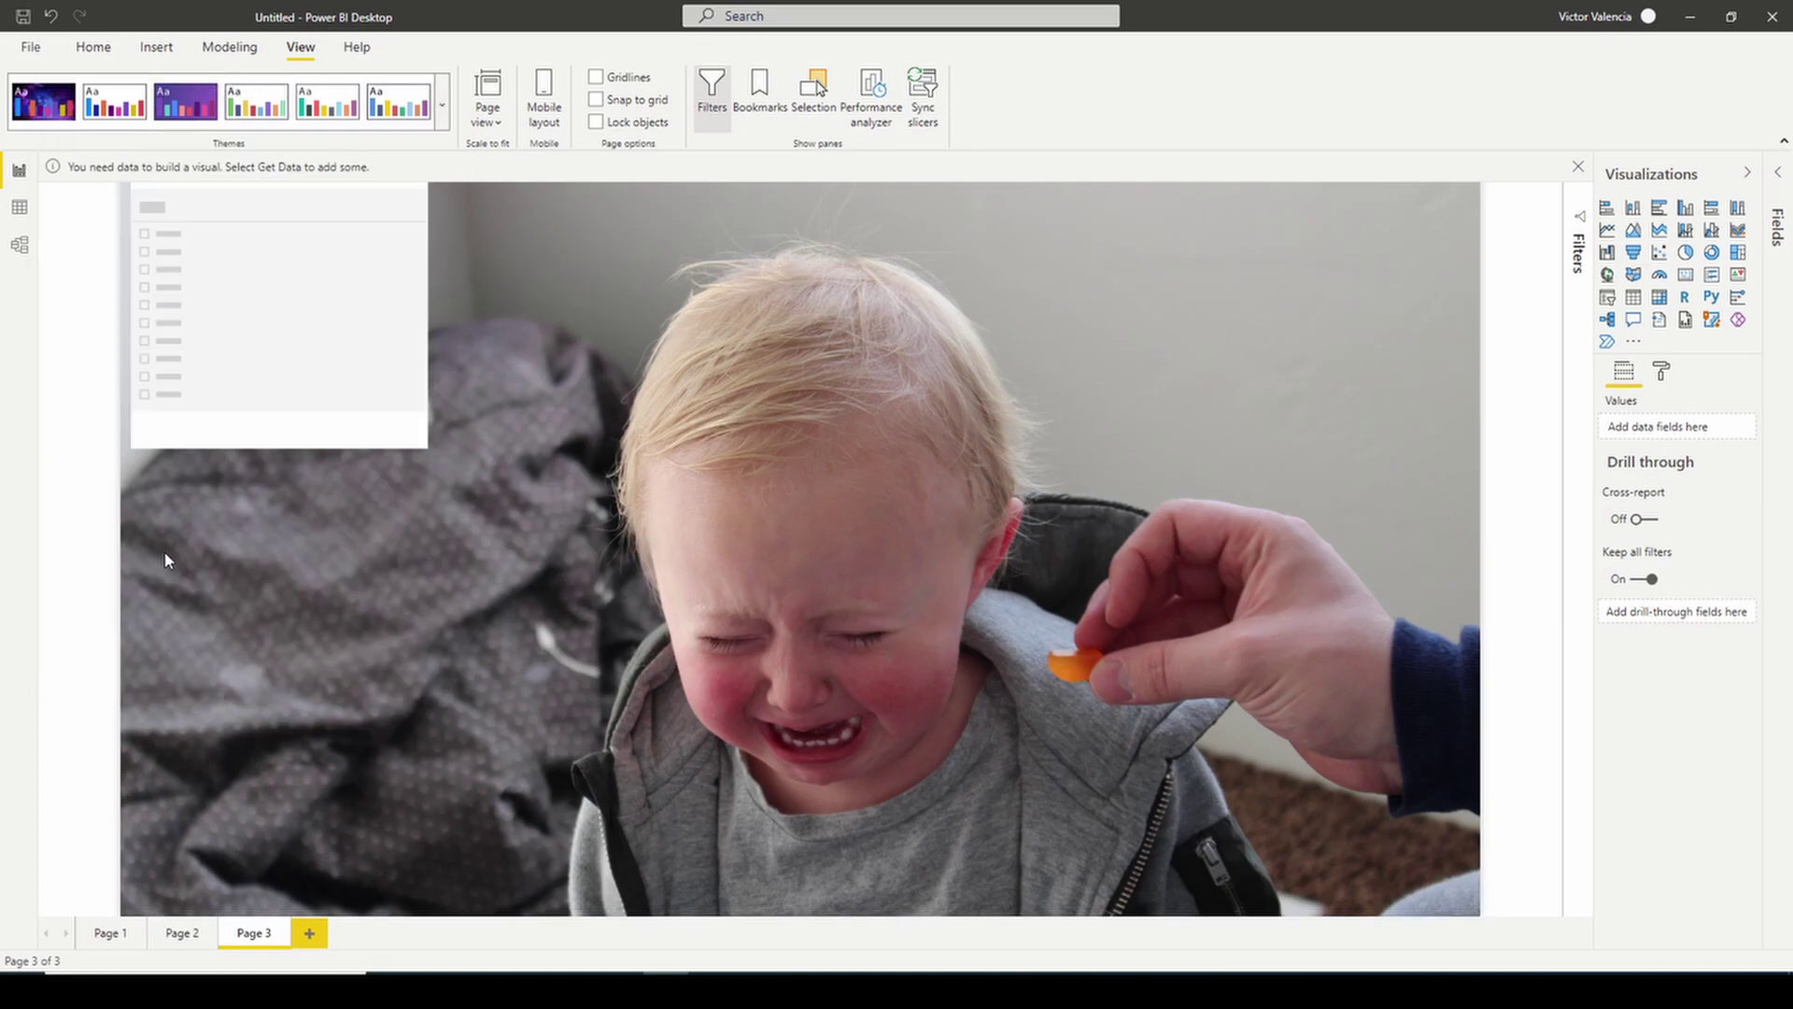
click(93, 235)
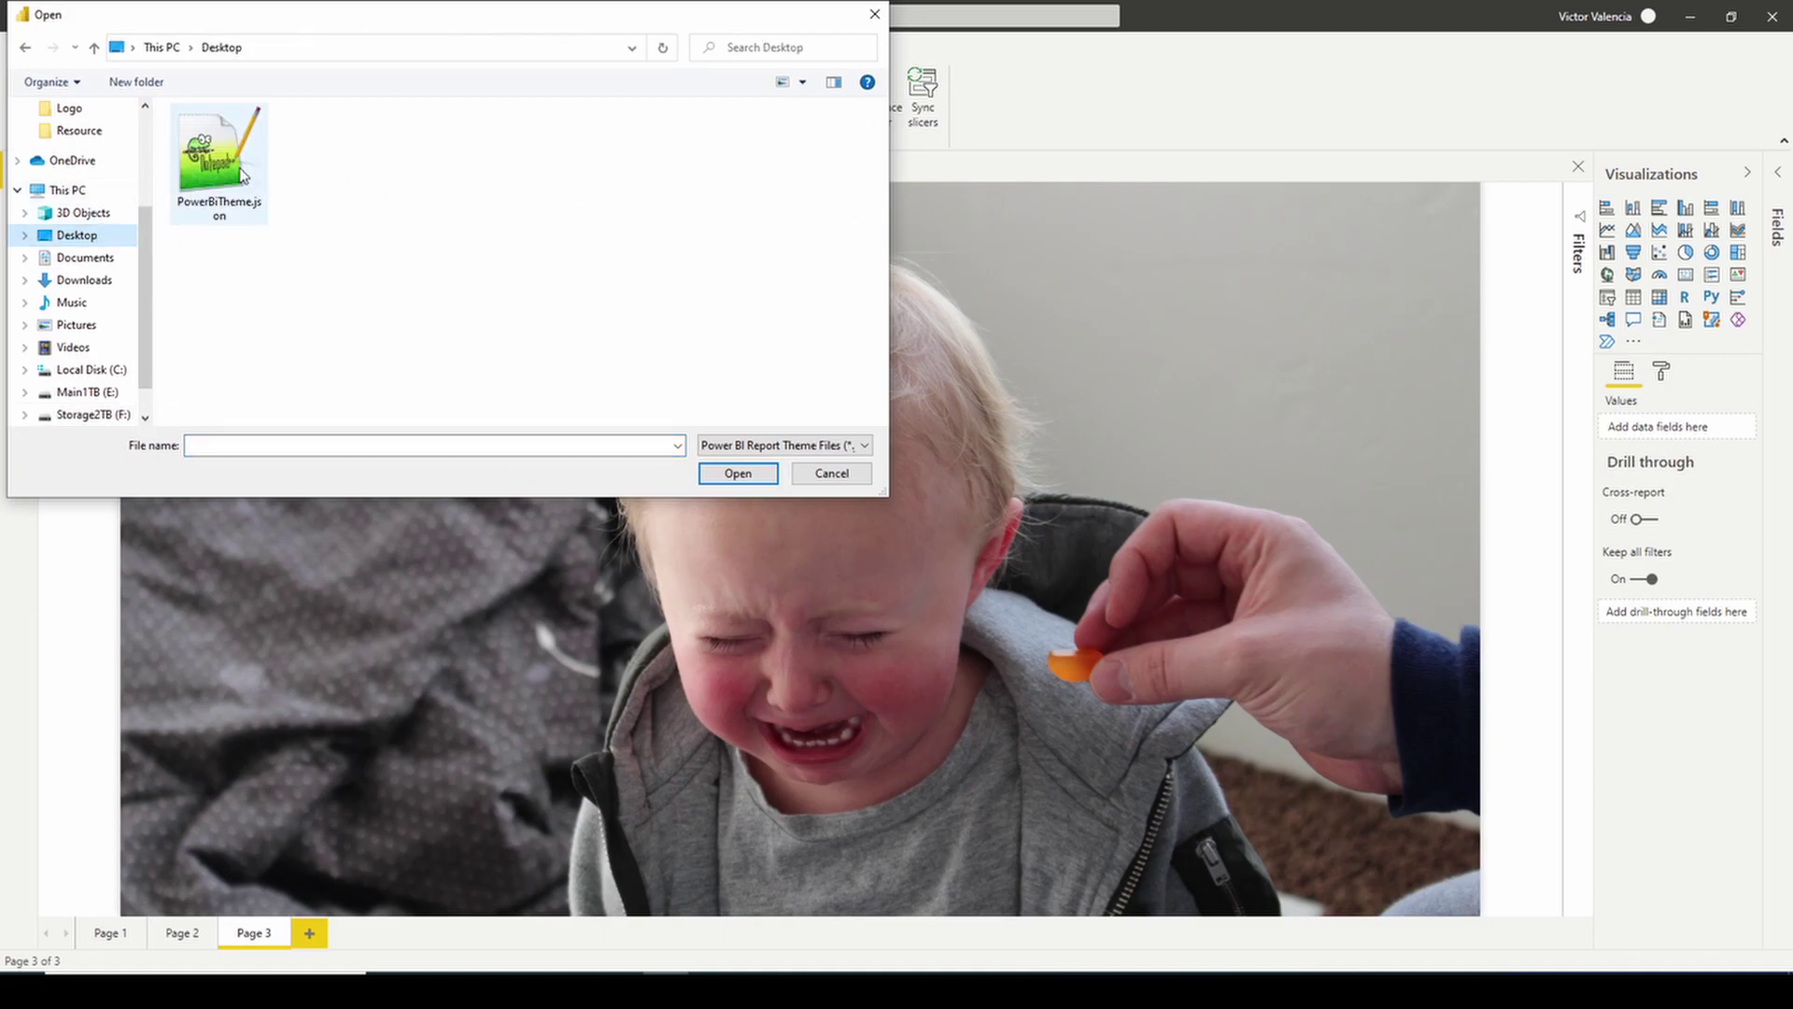
click(219, 161)
click(736, 474)
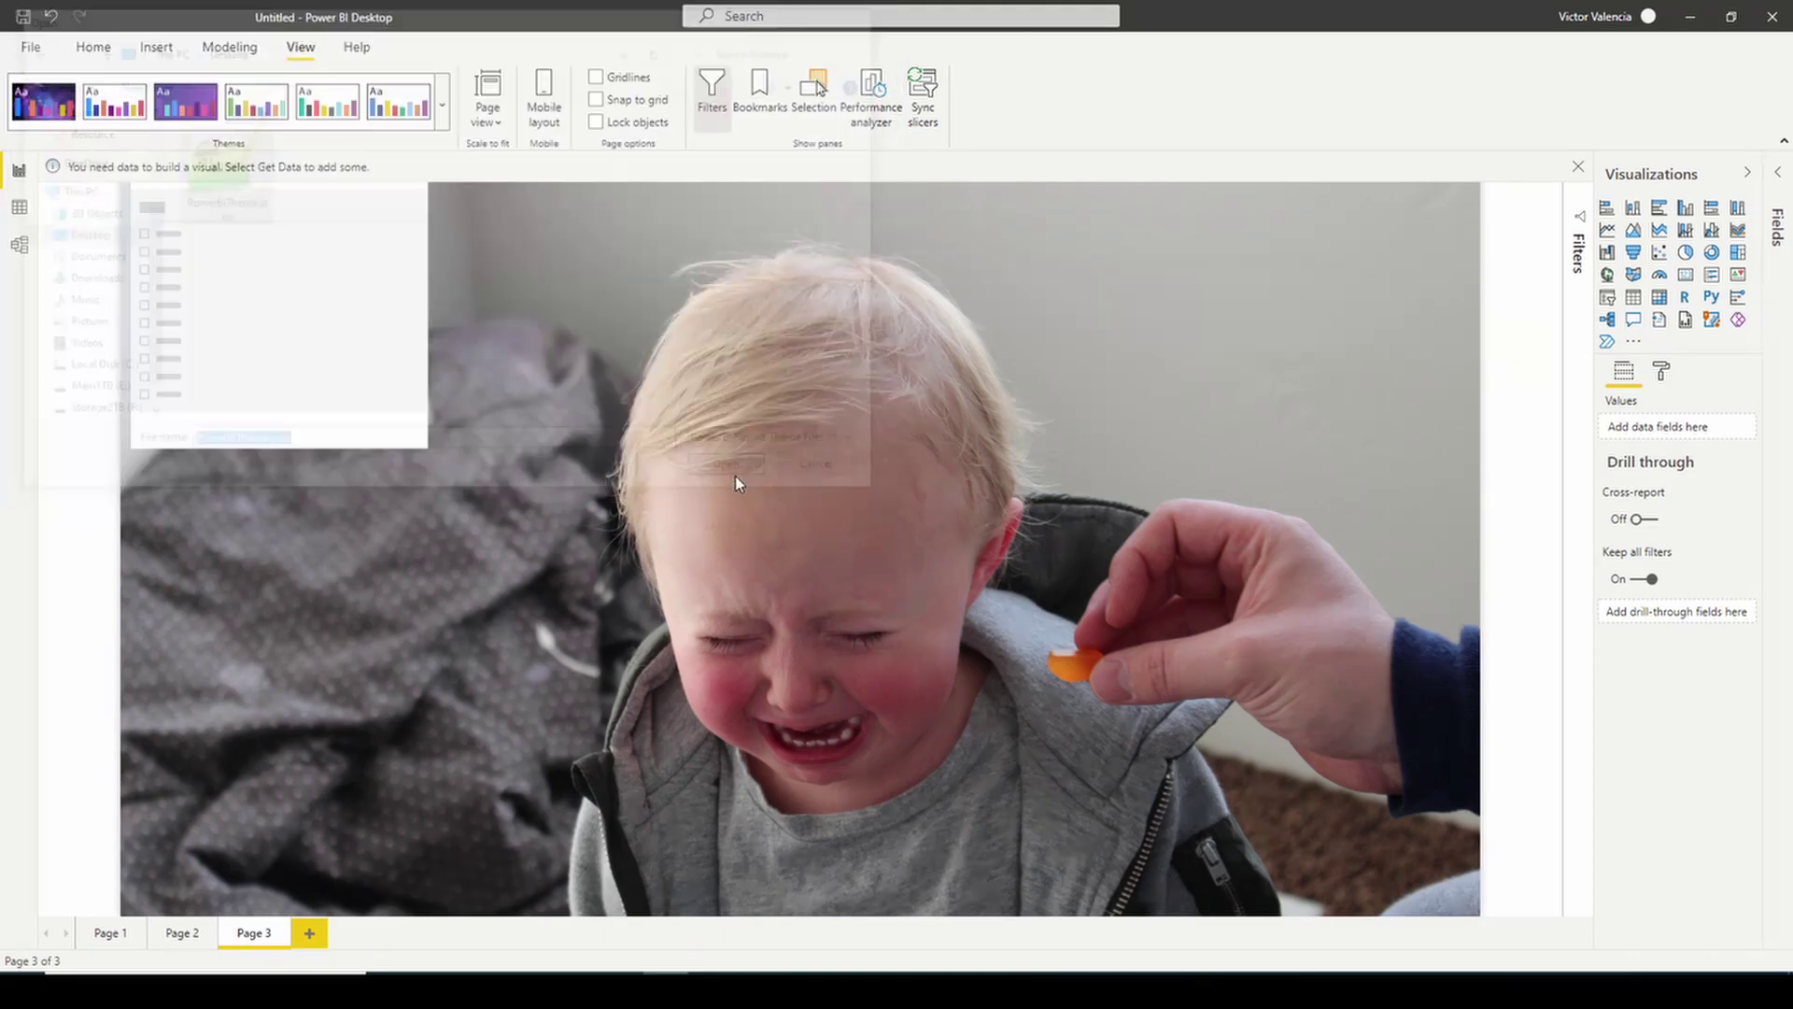
click(1047, 541)
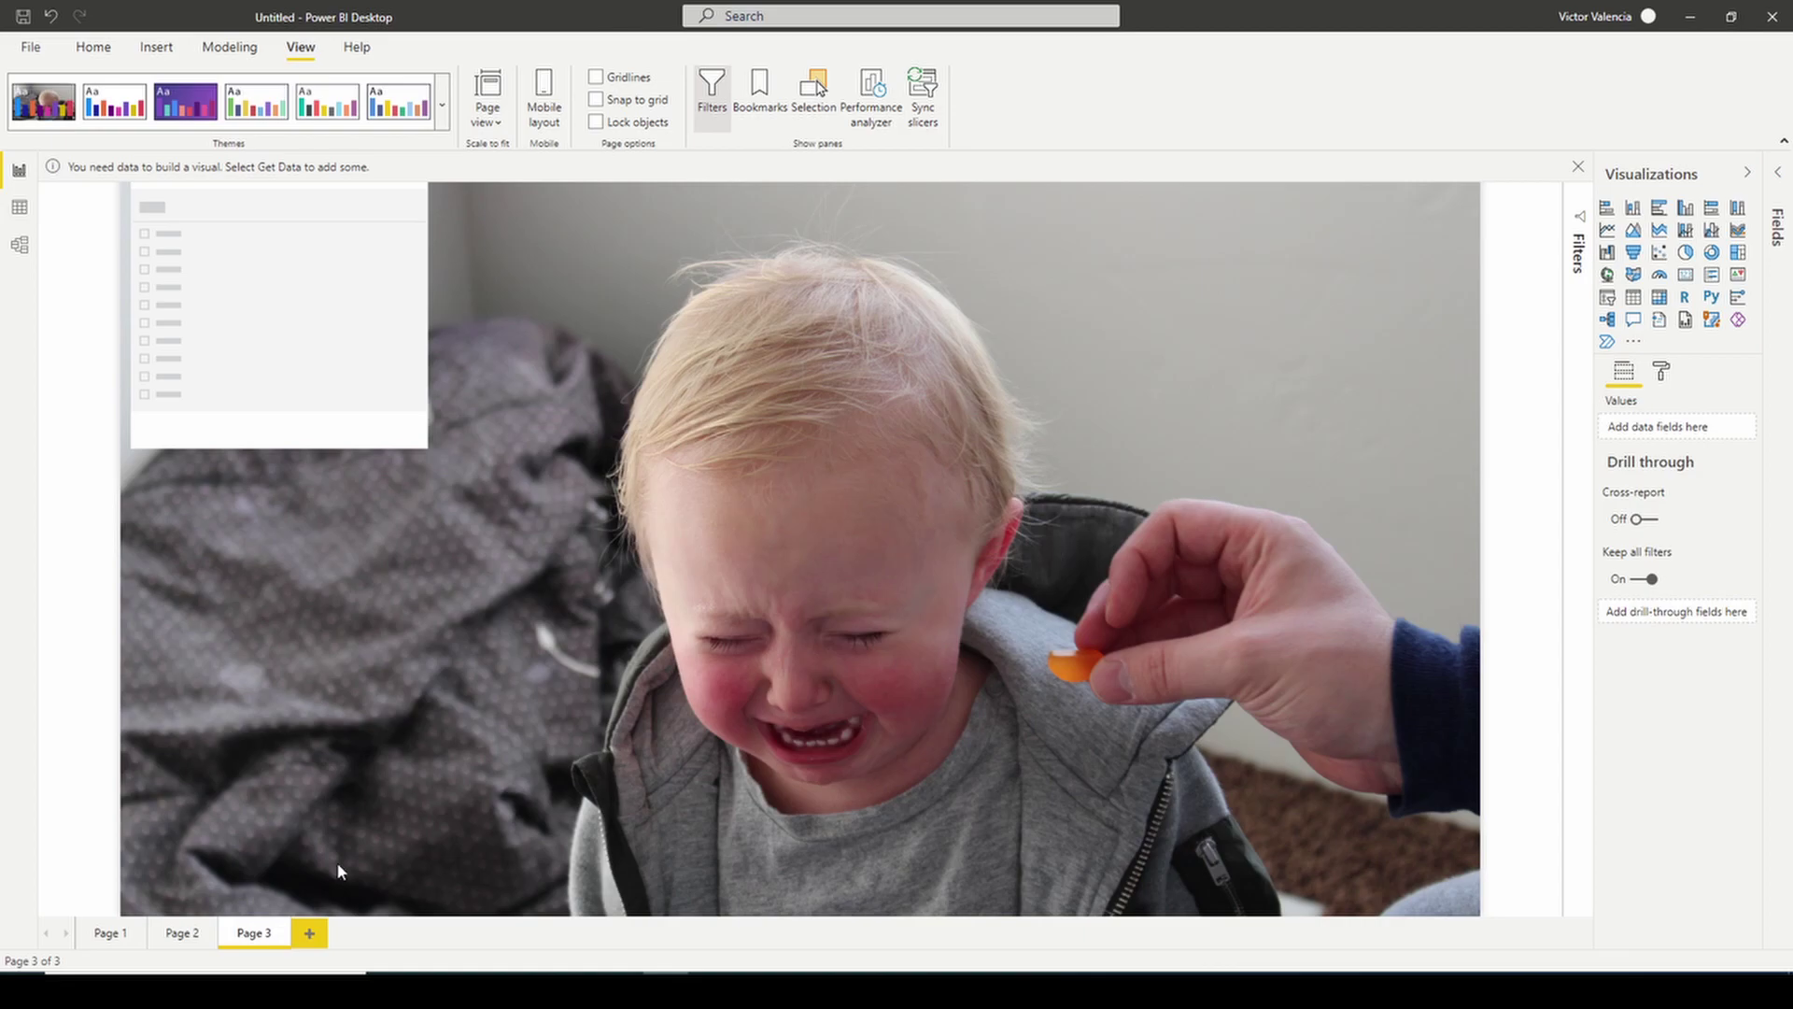
Add Page 4 with an empty slicer and compare its background settings with Page 3.
click(309, 933)
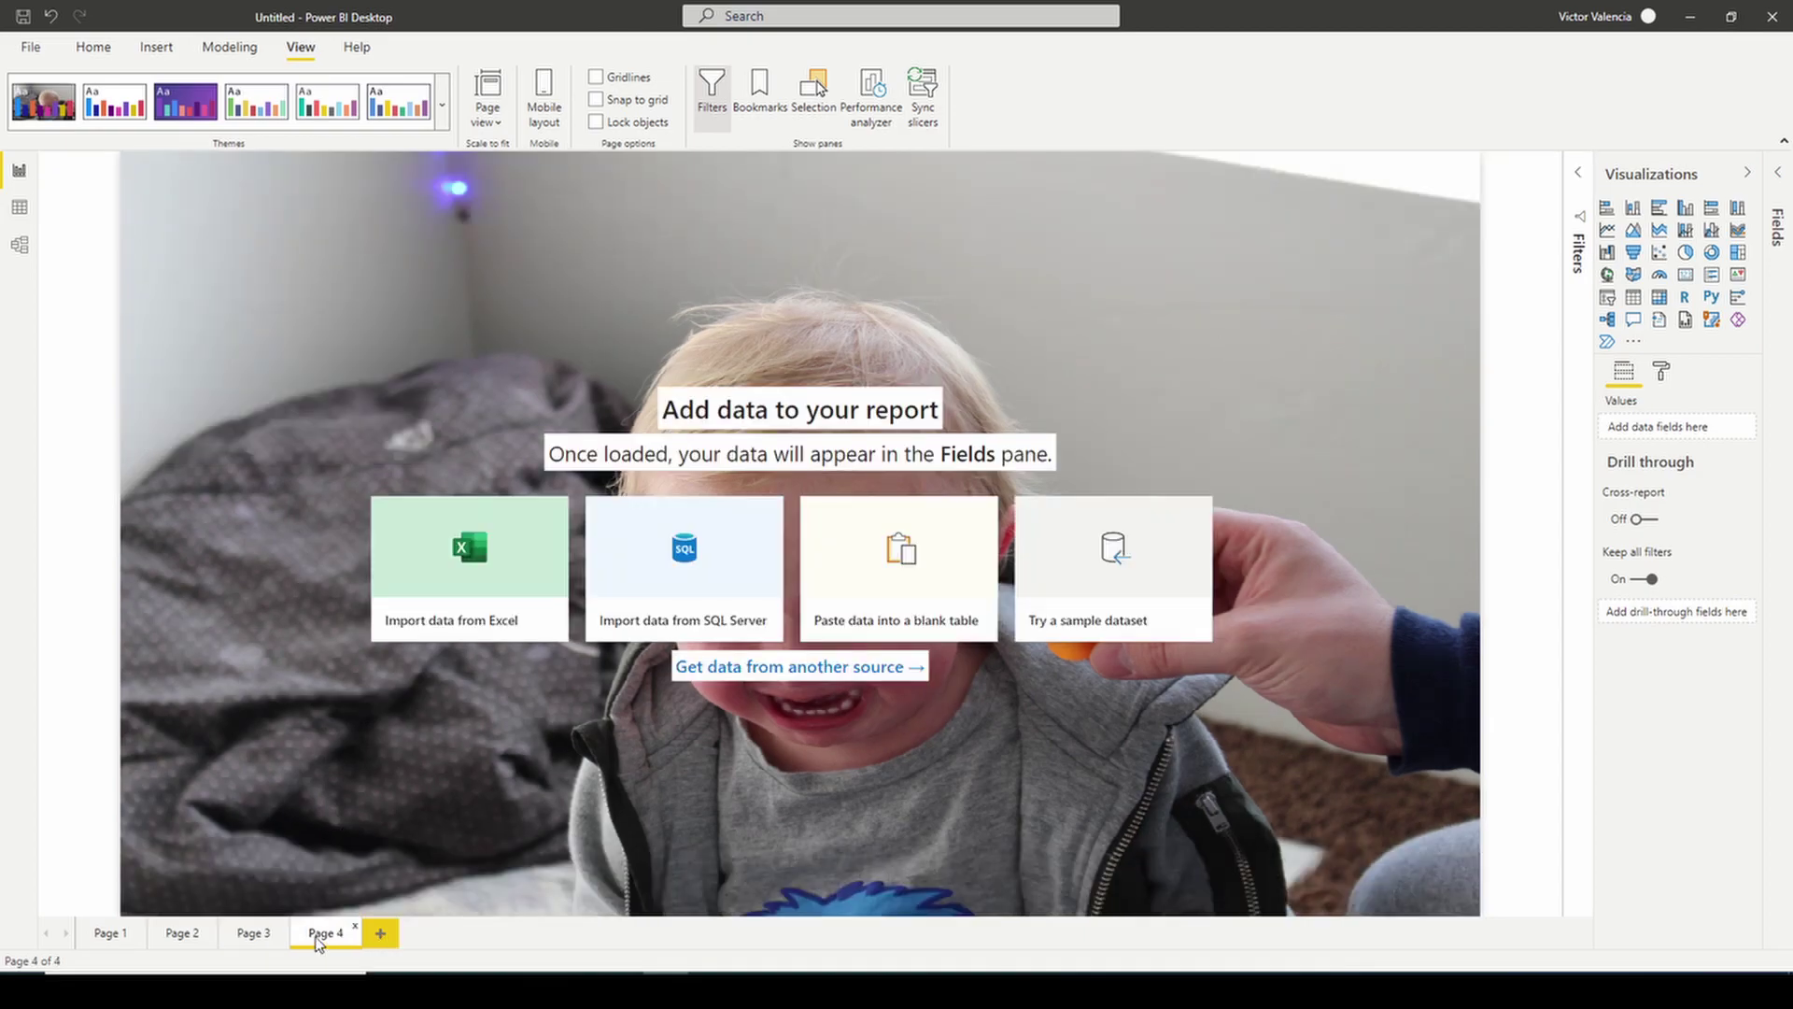
click(1607, 297)
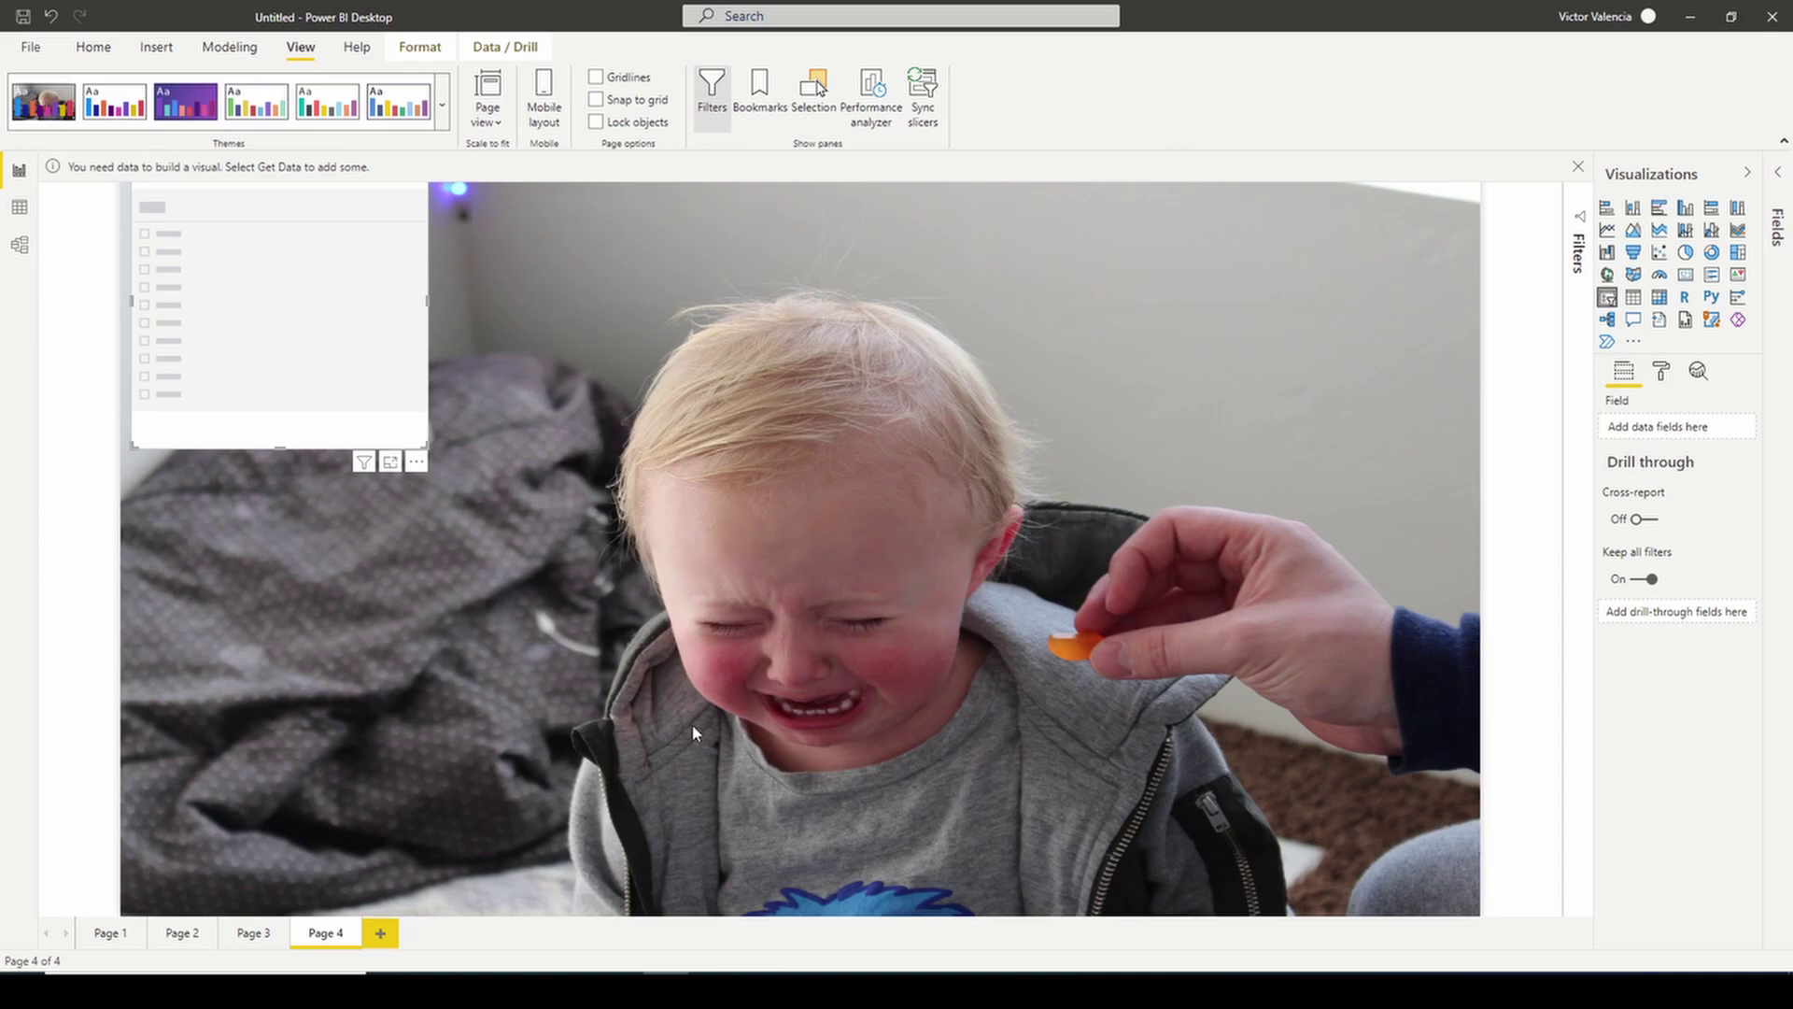
click(253, 933)
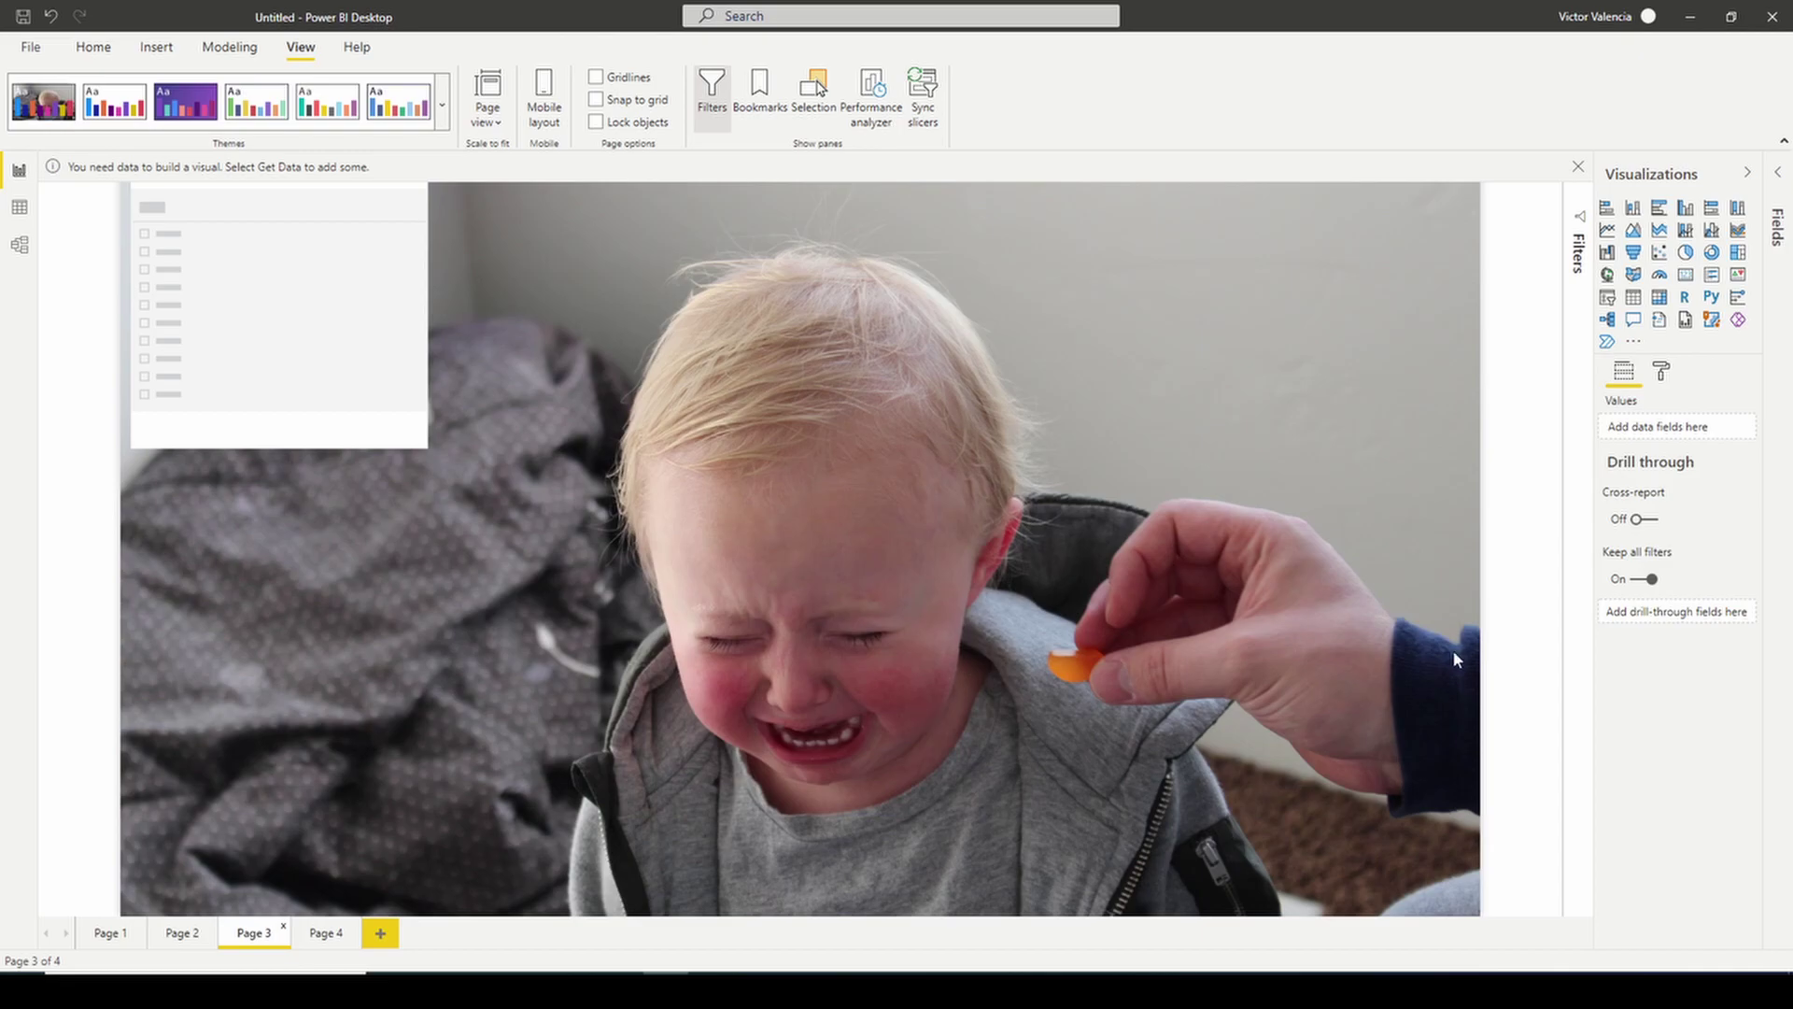
click(1662, 371)
click(1662, 512)
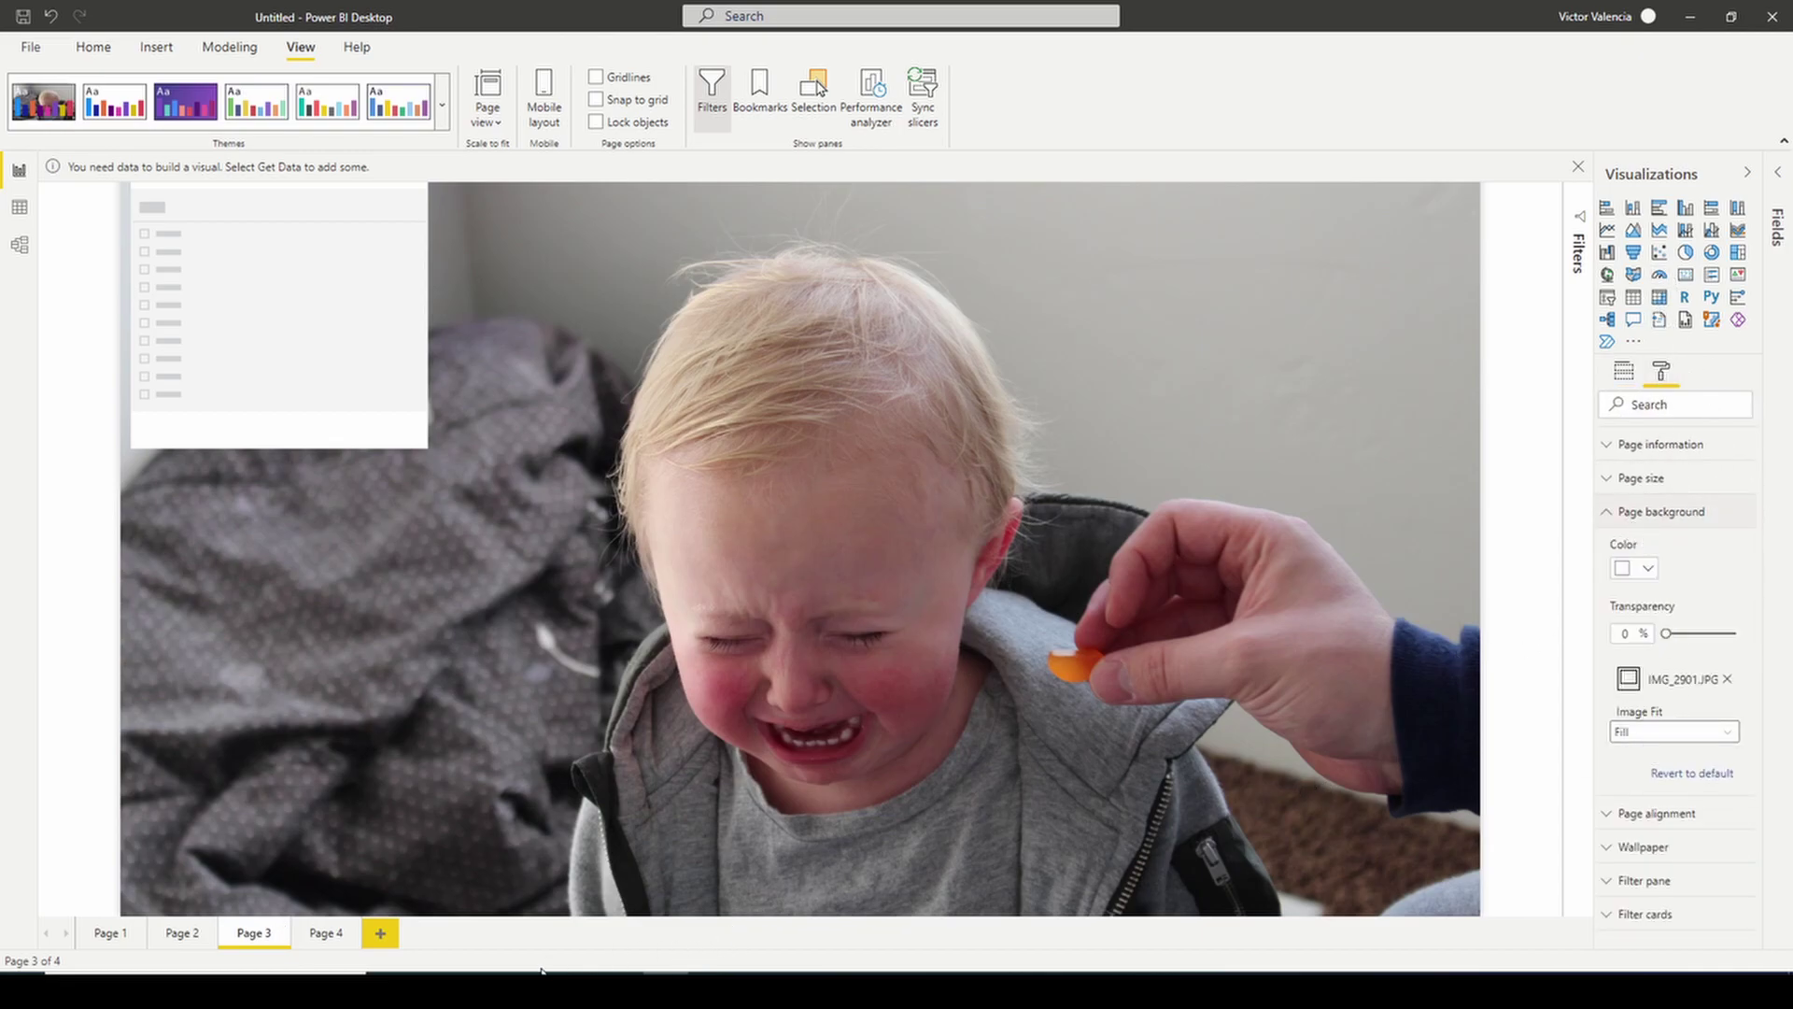
click(324, 934)
In the theme file, change the image scaling from Fit to Fill and save.
key(alt+Tab)
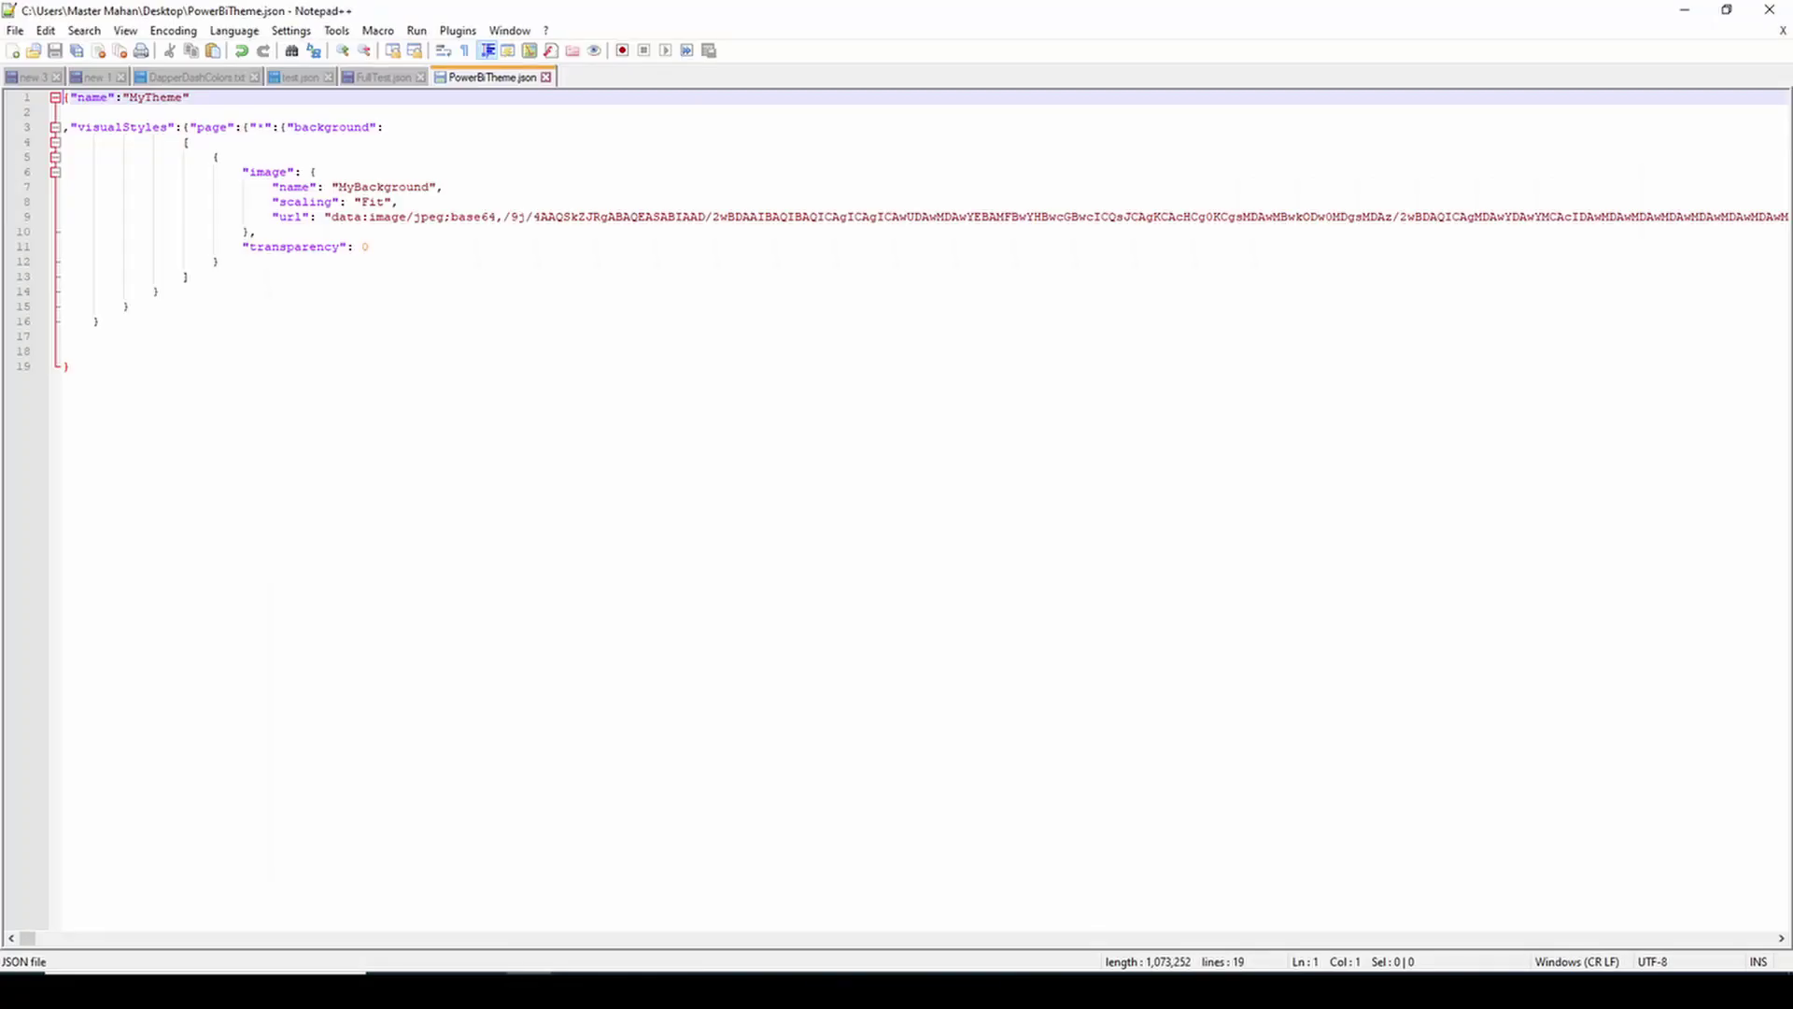
click(383, 202)
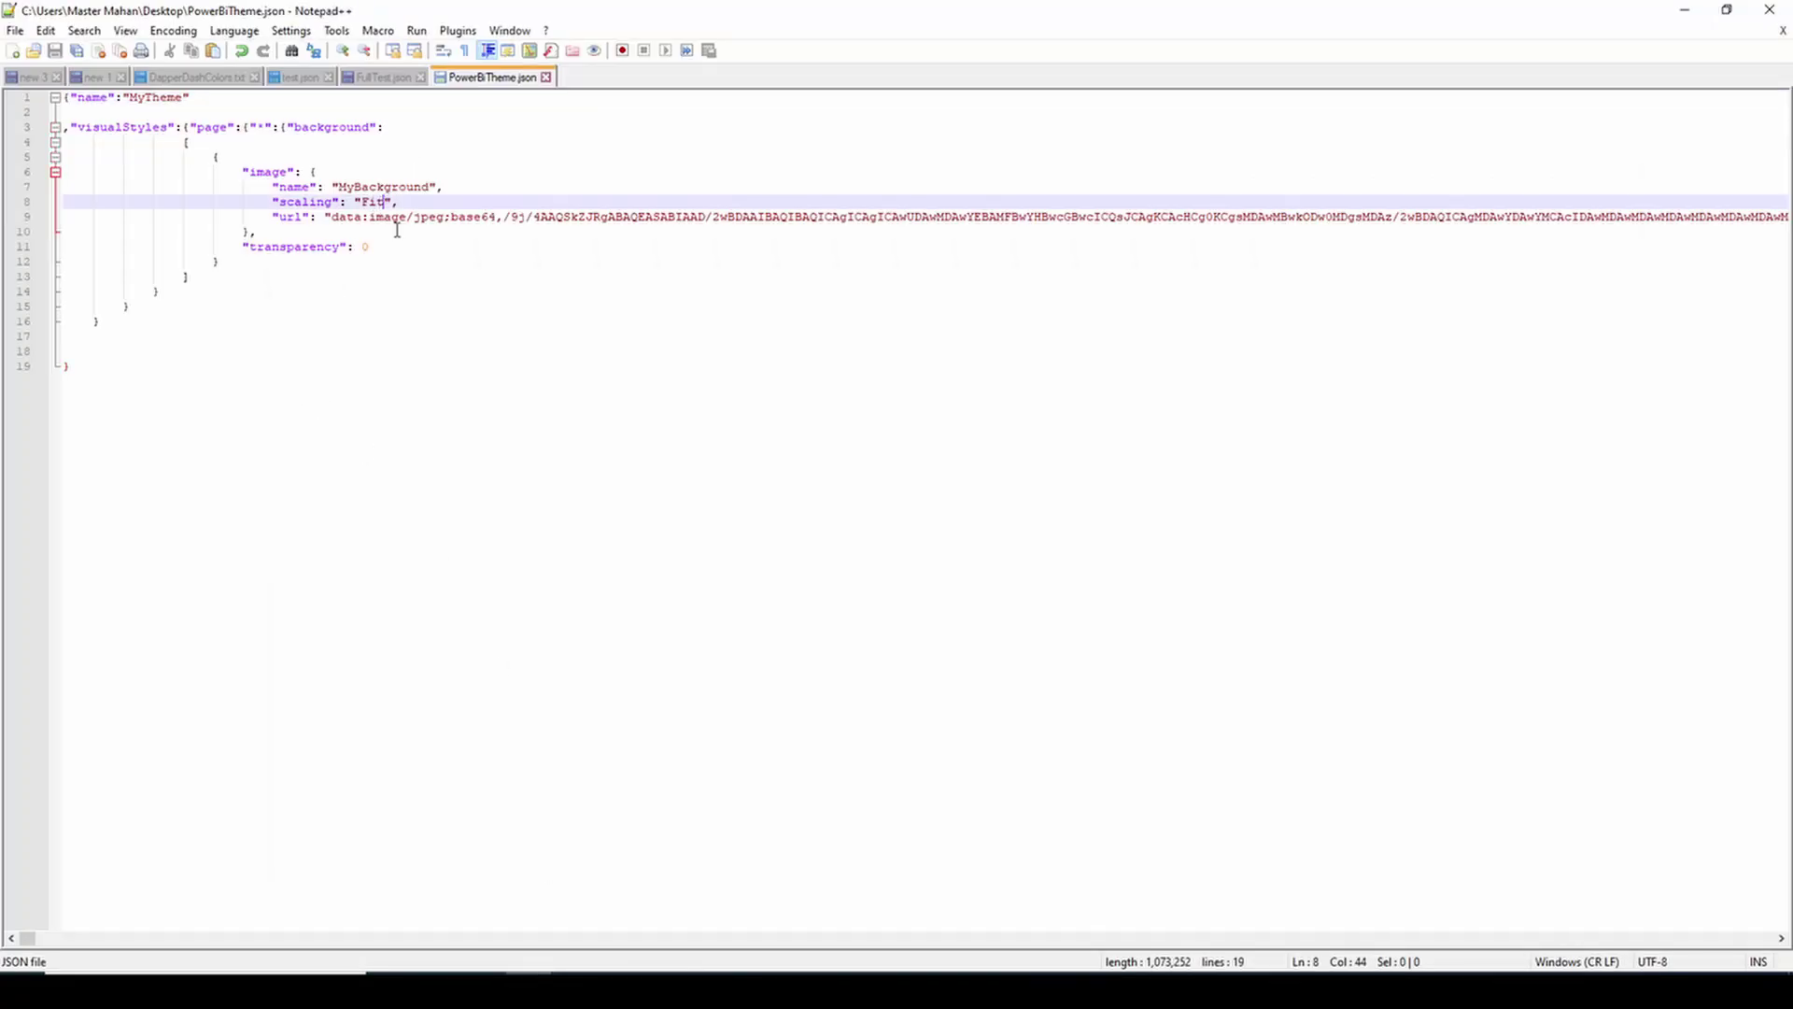
key(BackSpace)
text(ll)
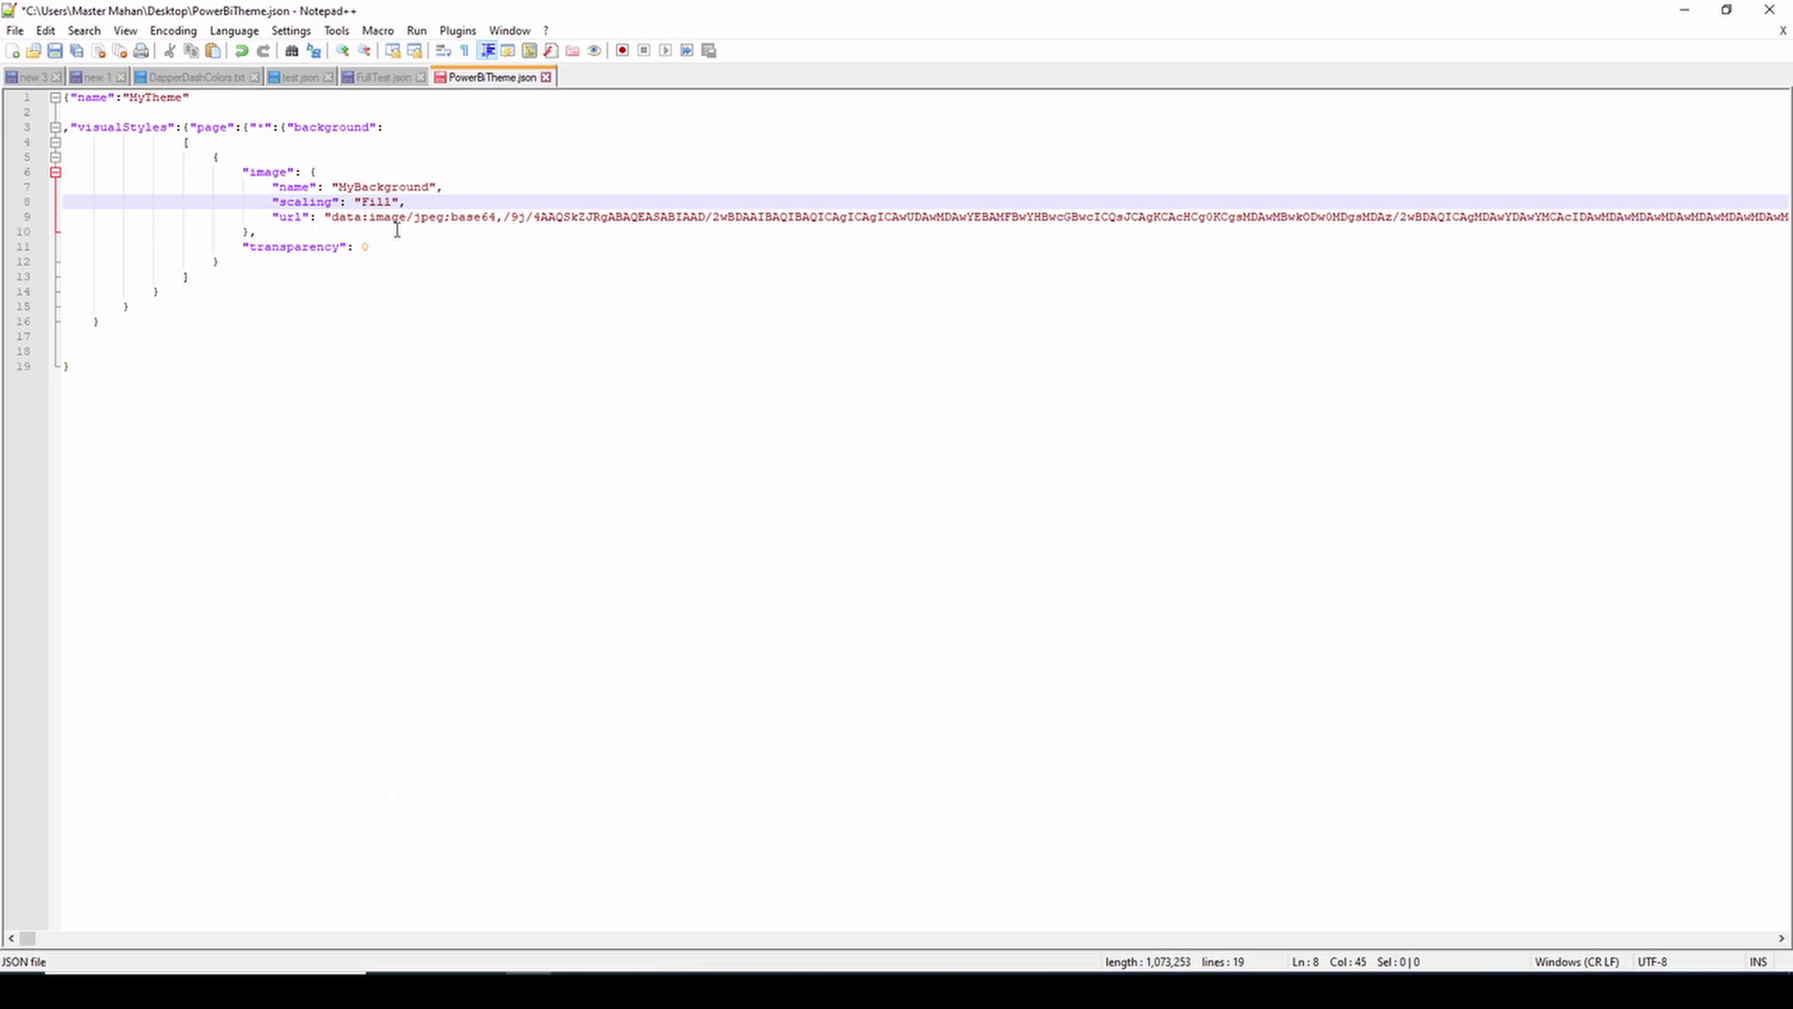
key(ctrl+s)
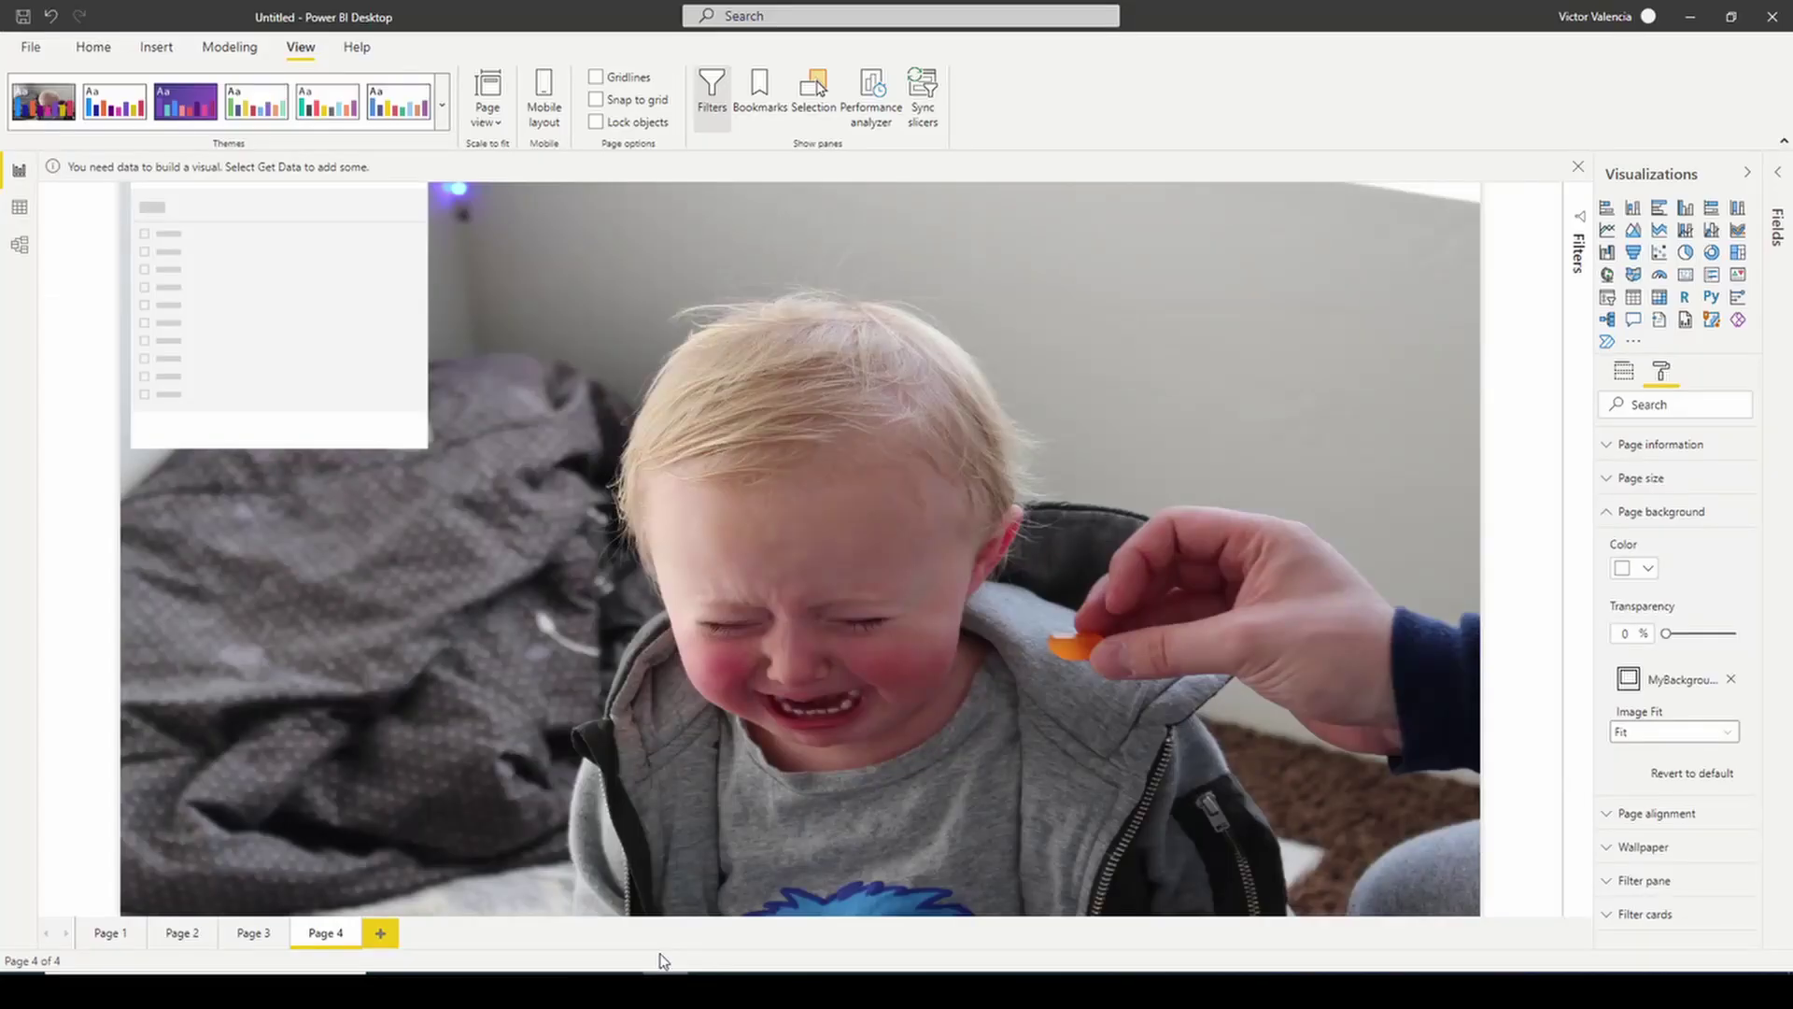
Re-import the edited PowerBiTheme.json so Page 4's background photo uses Fill.
click(442, 105)
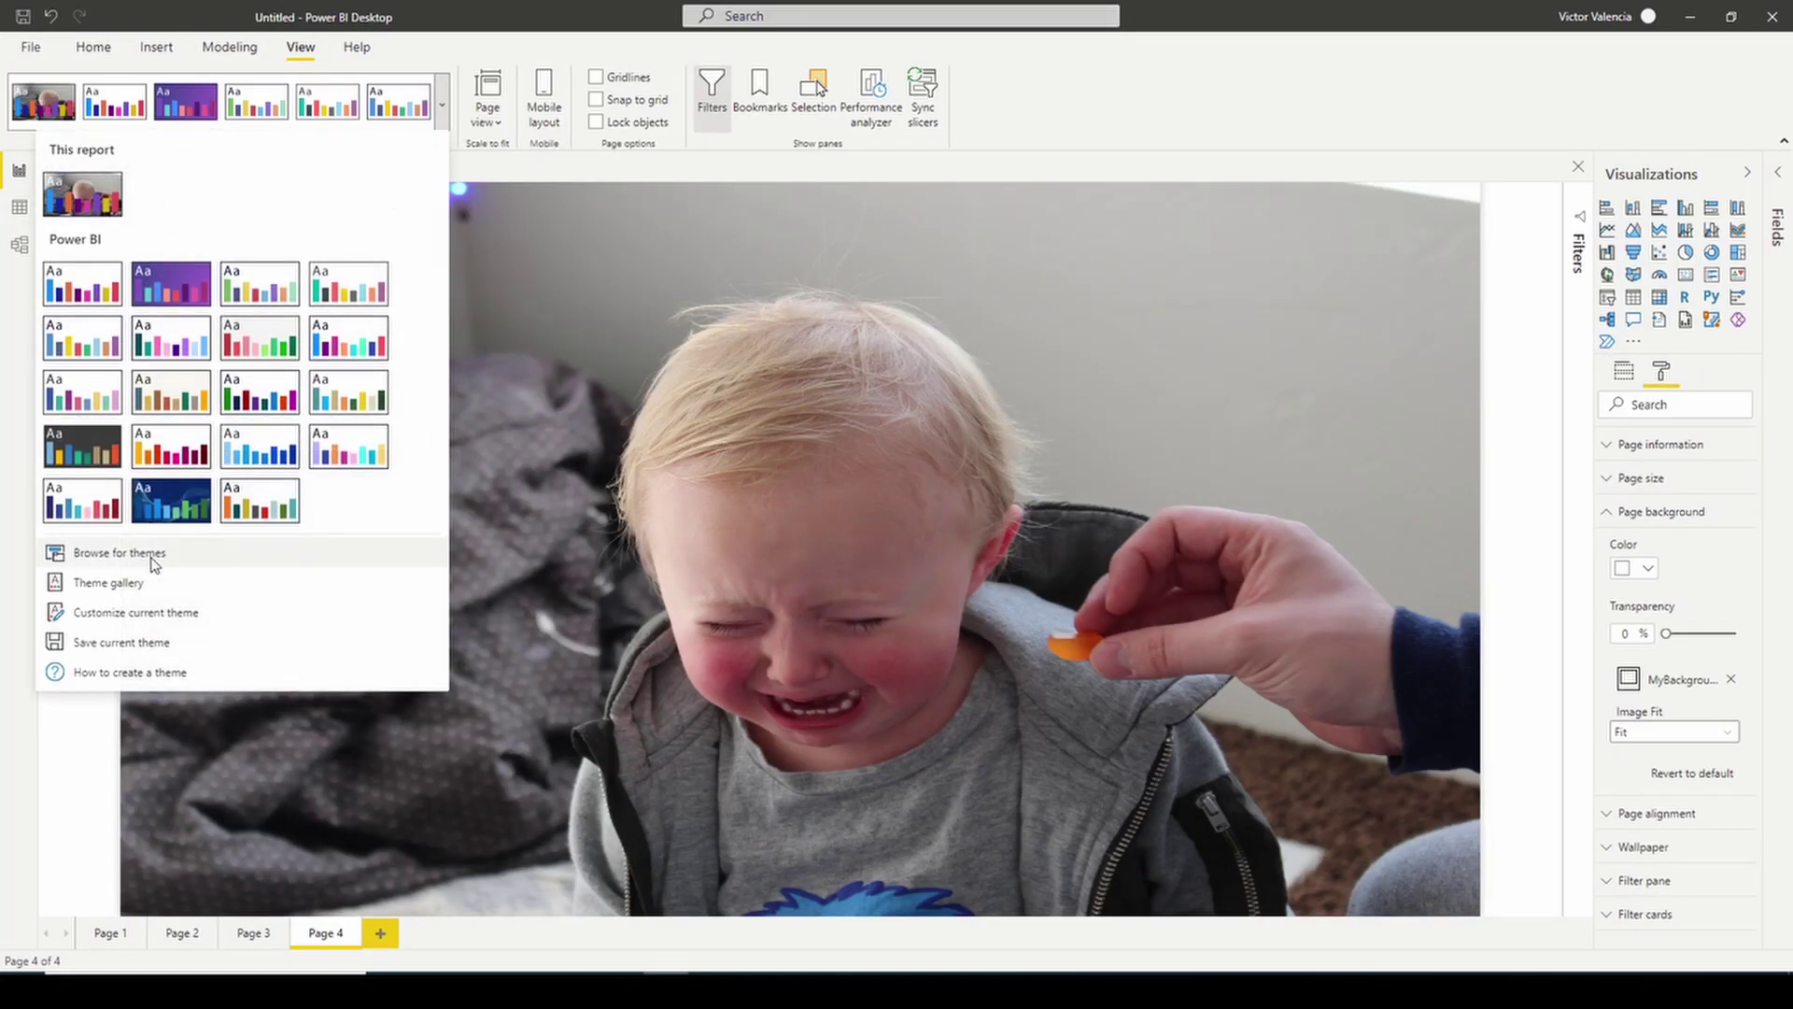
click(149, 555)
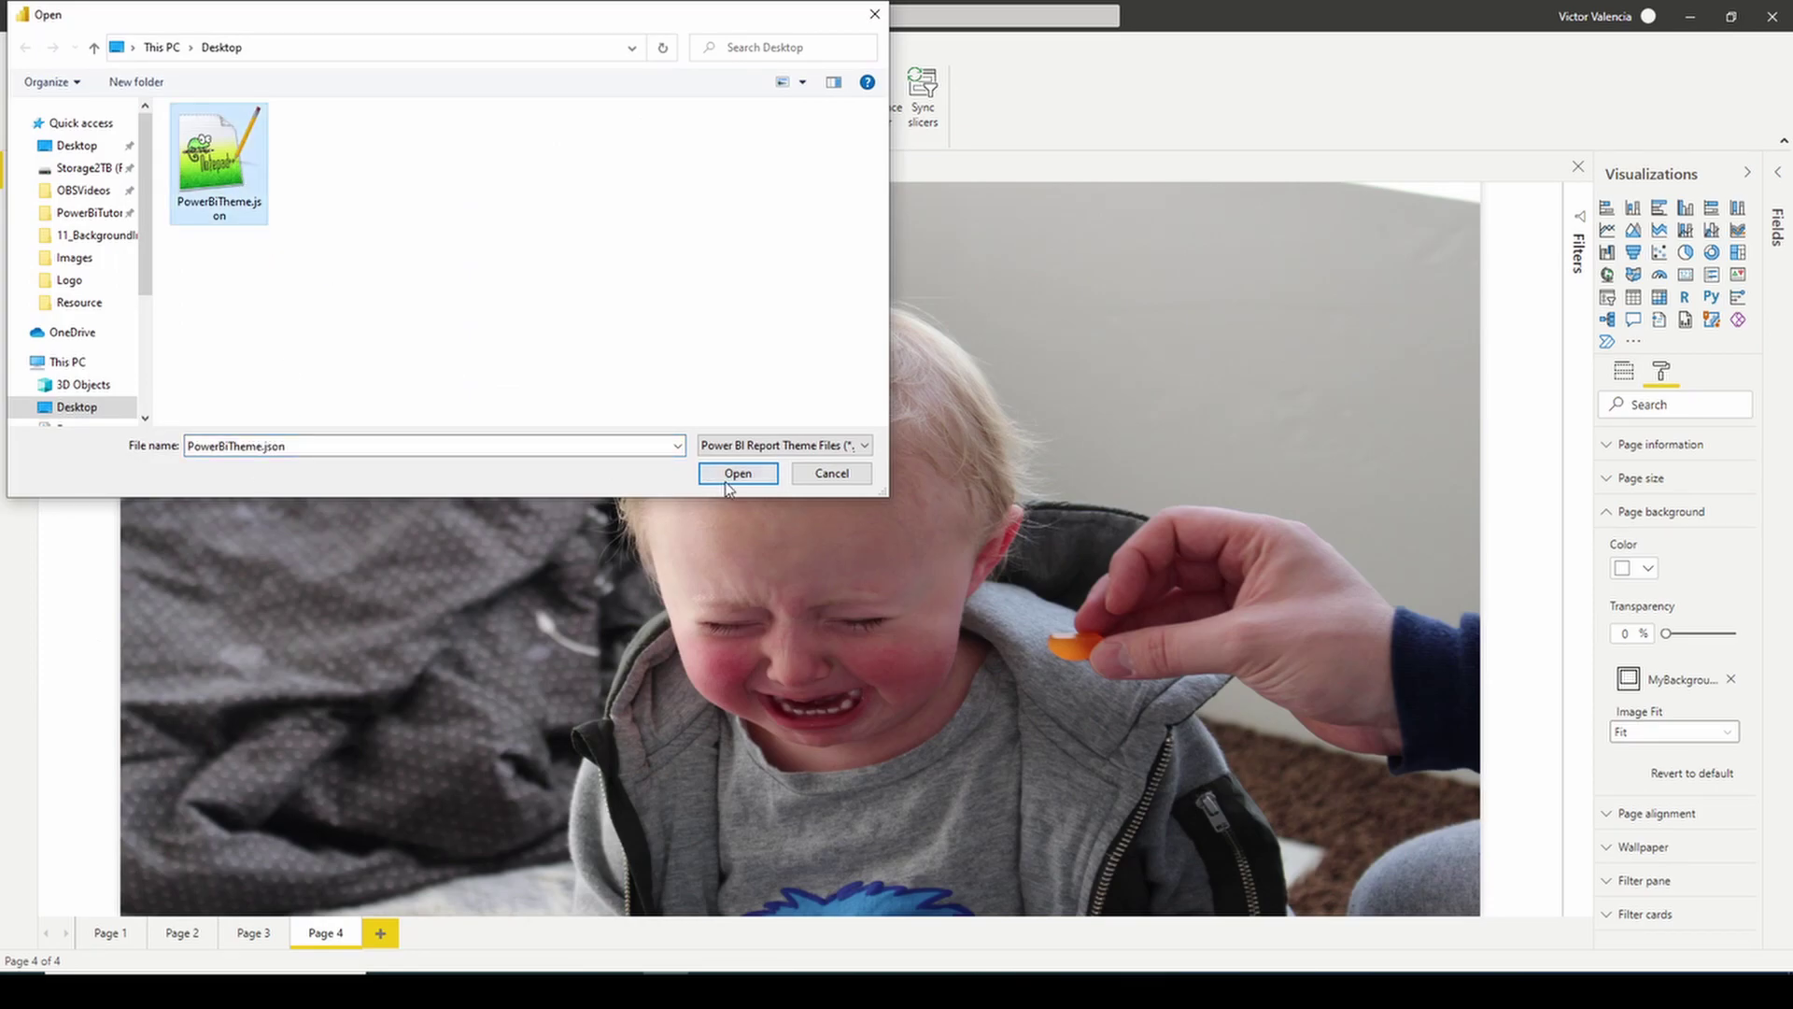
click(734, 473)
click(1050, 541)
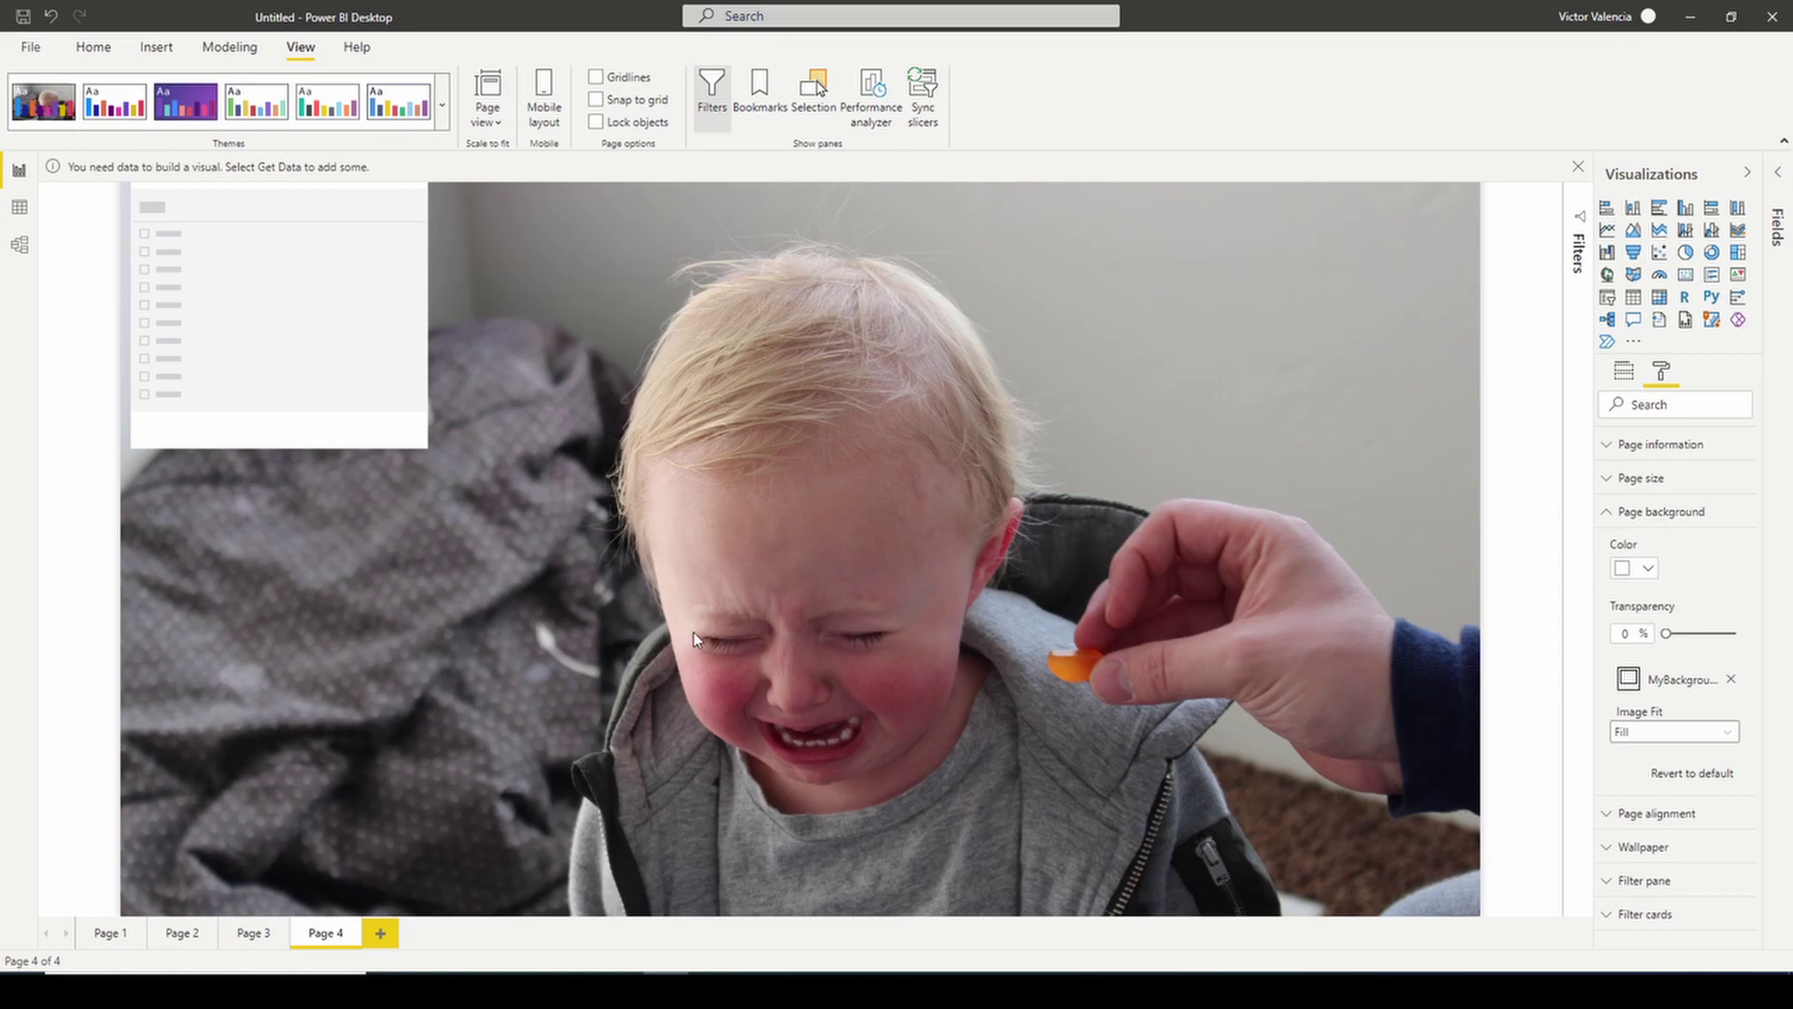
Add Pages 5, 6 and 7, each with the Fill photo background.
click(388, 940)
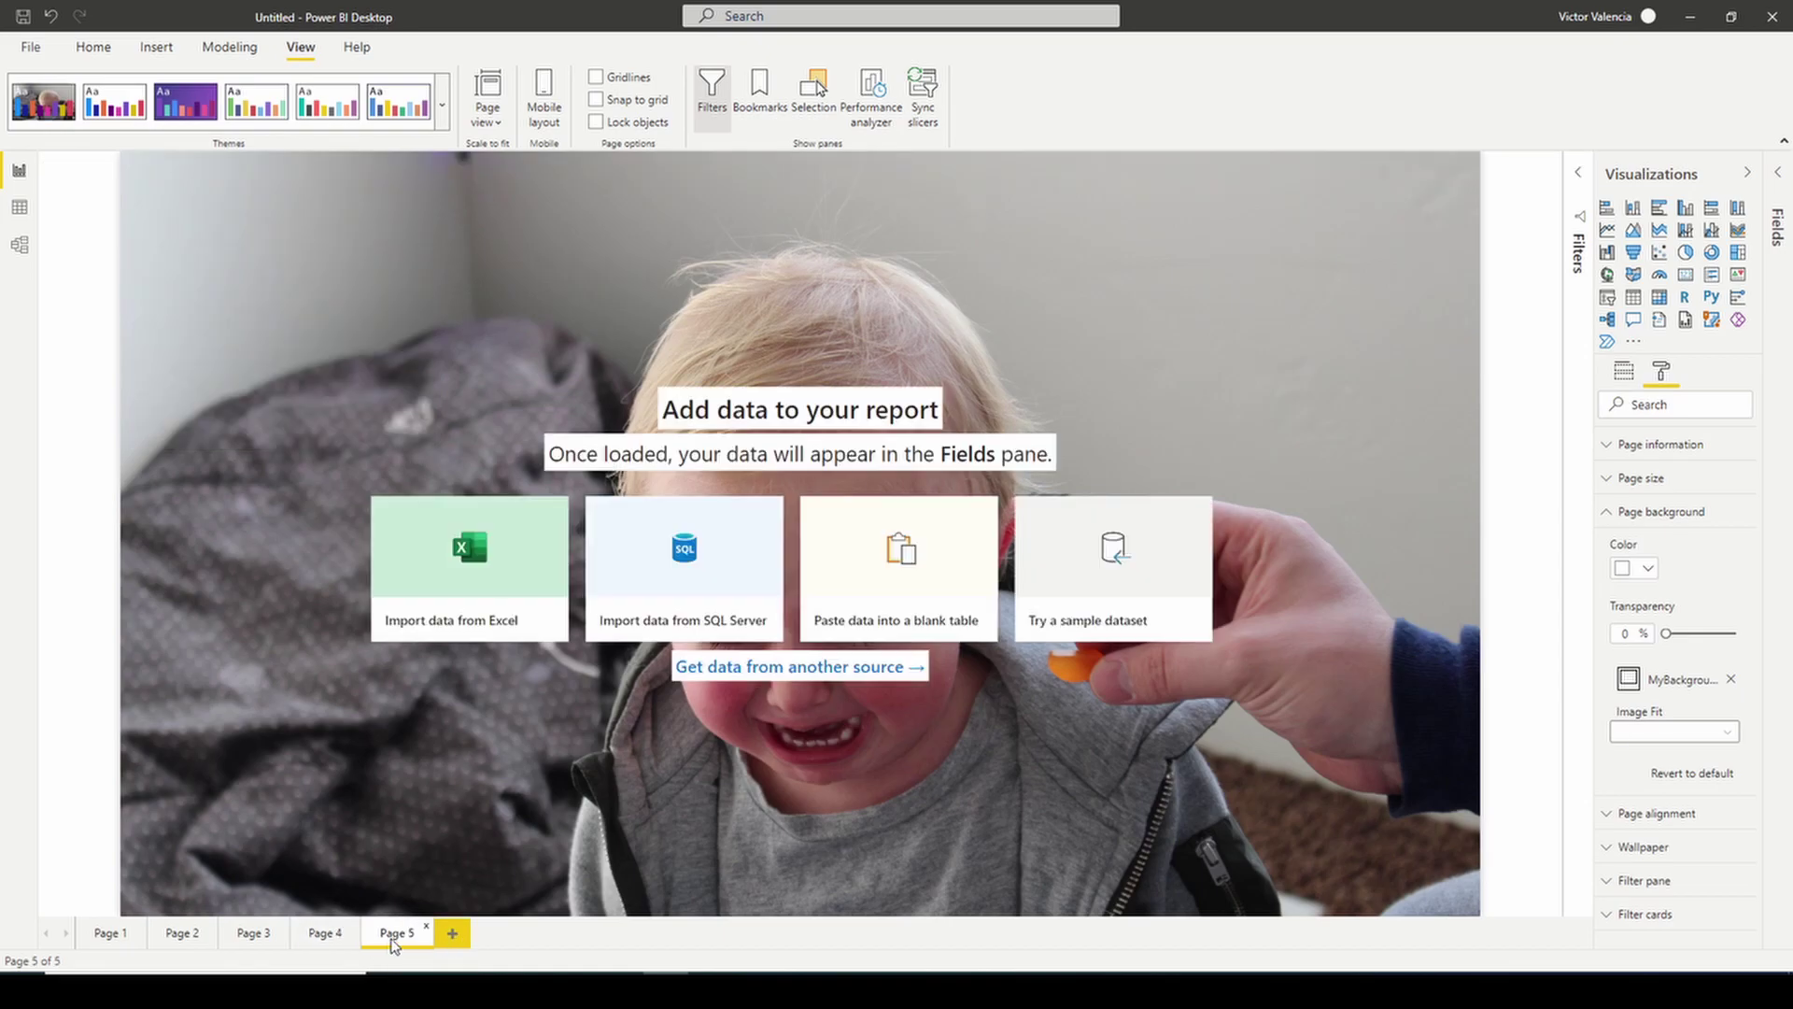
click(452, 932)
click(523, 932)
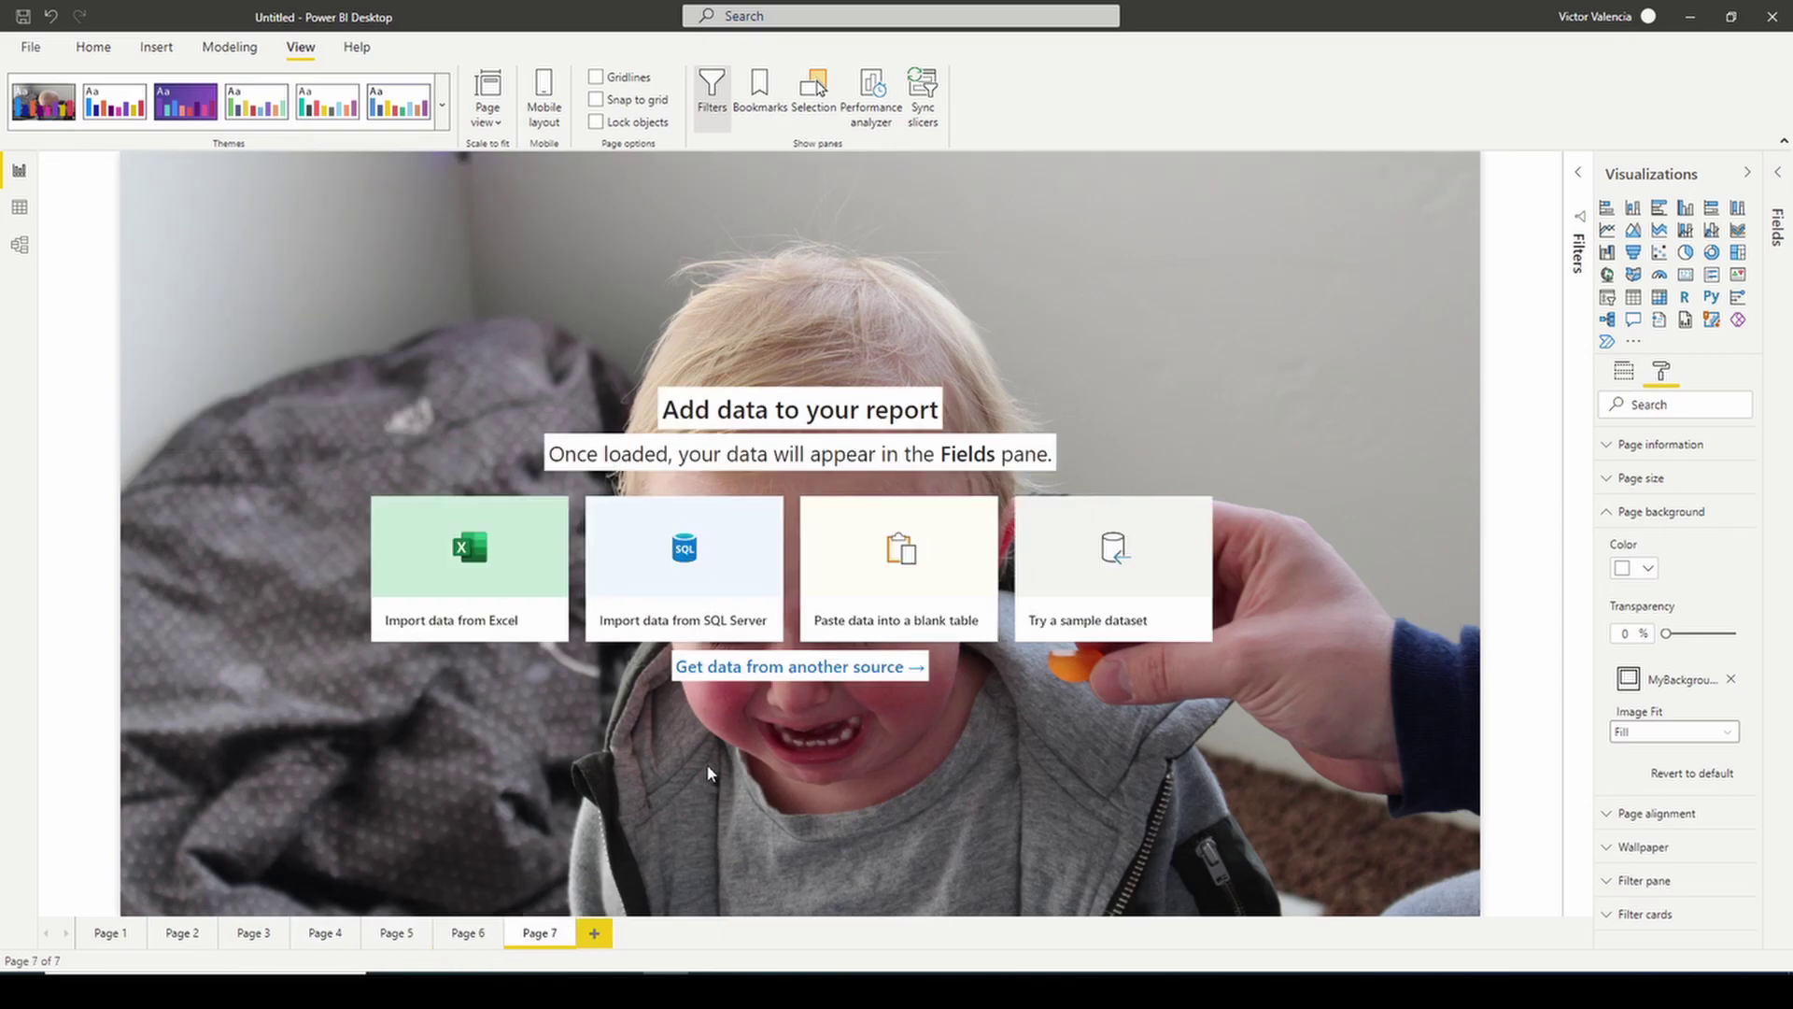